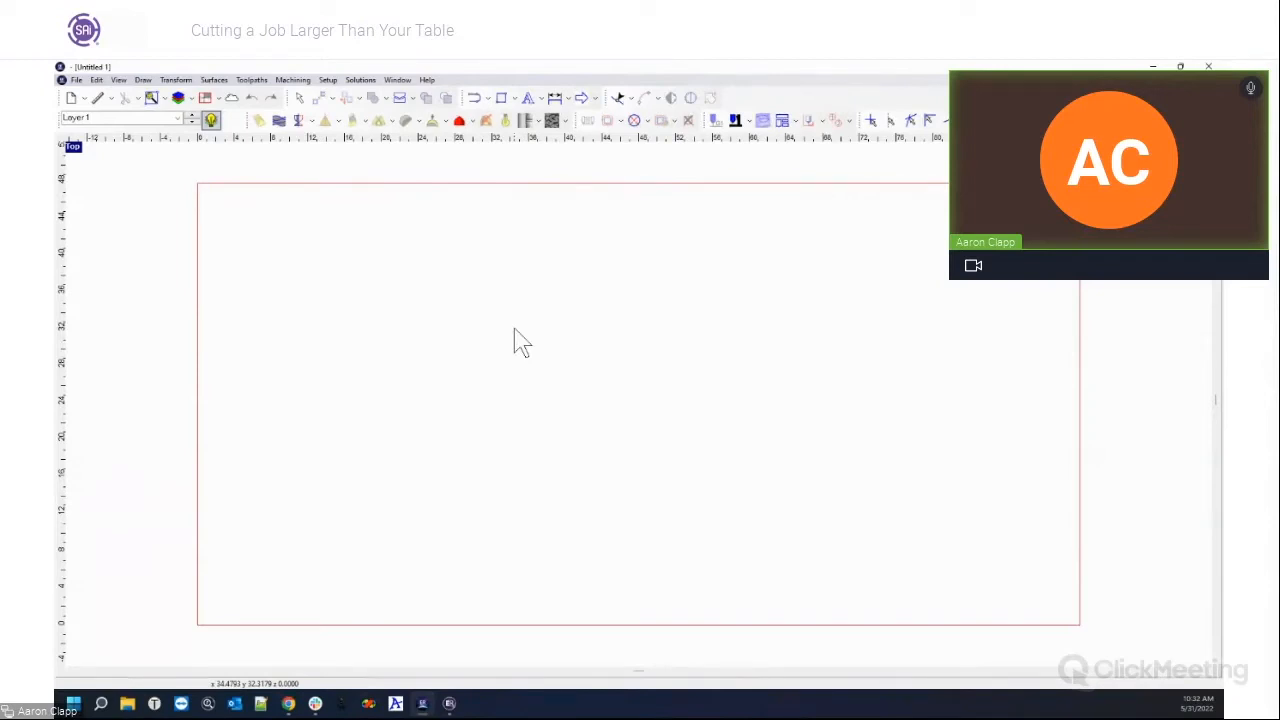
Step: Define the plate as 192 in wide and 96 in high
scroll(517, 332, "down", 4)
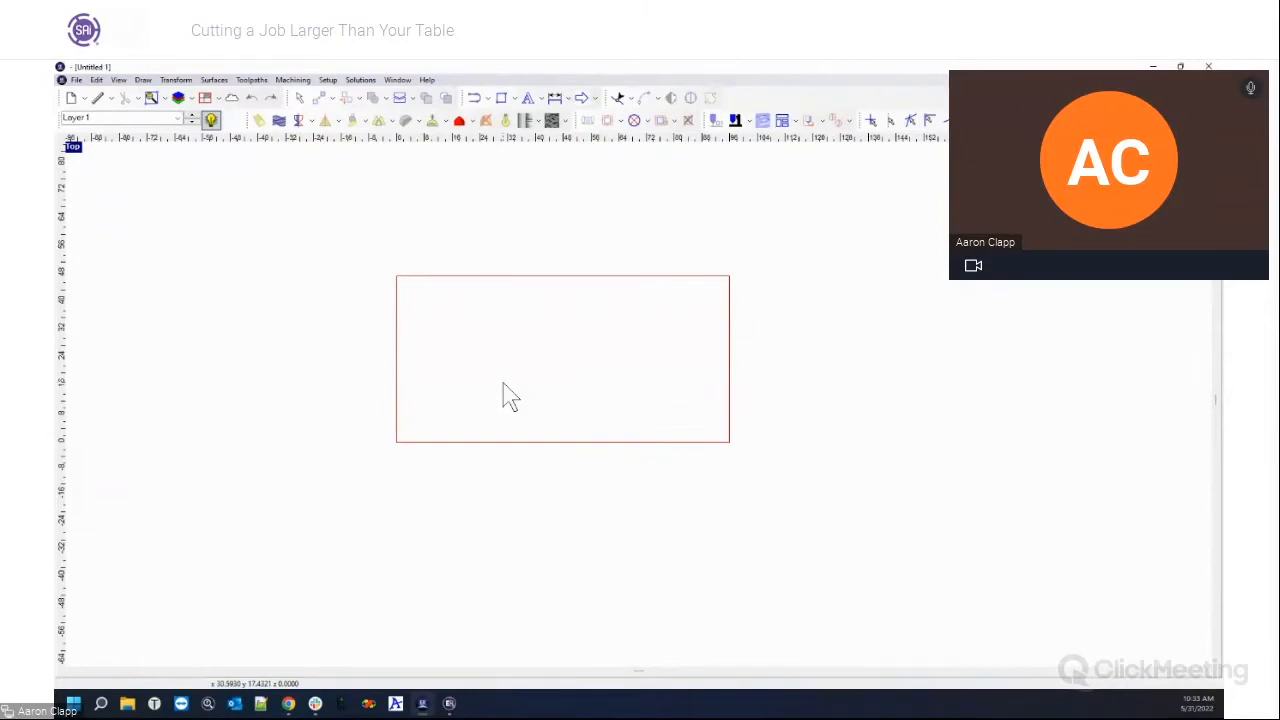
left_click(212, 99)
left_click(235, 113)
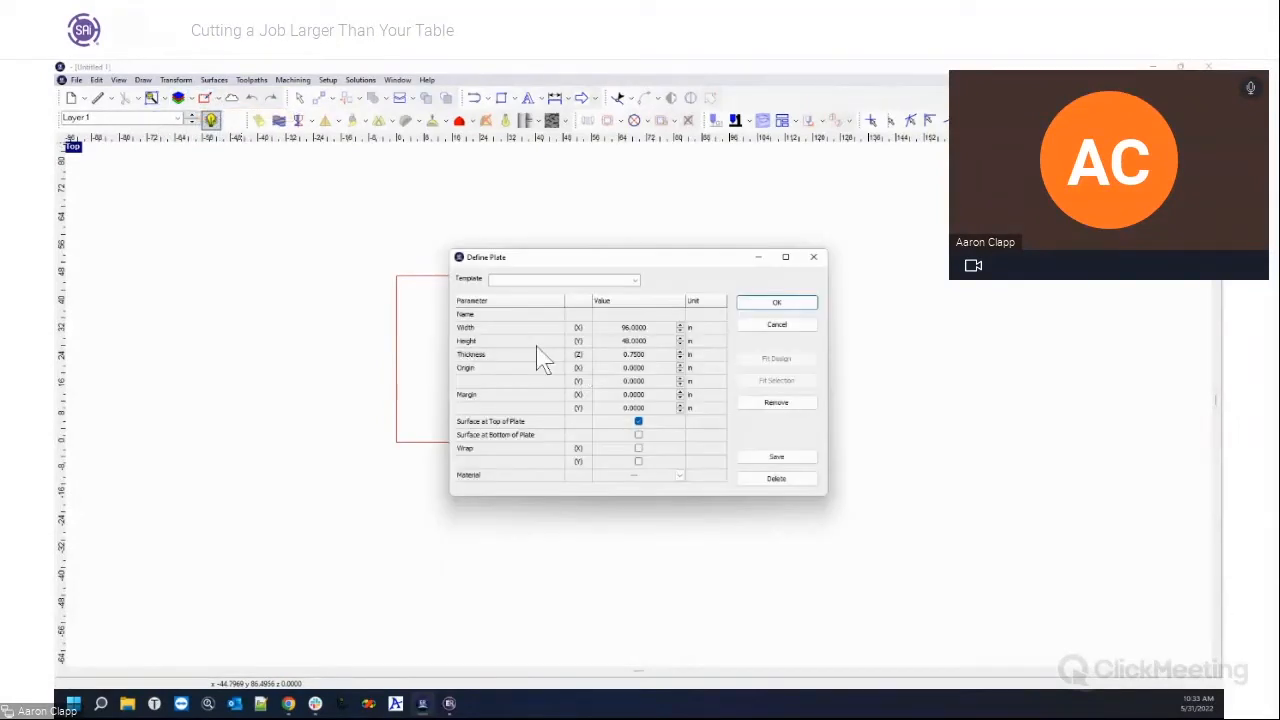
left_click(649, 327)
type("192")
key("Tab")
type("9")
key("Tab")
left_click(770, 305)
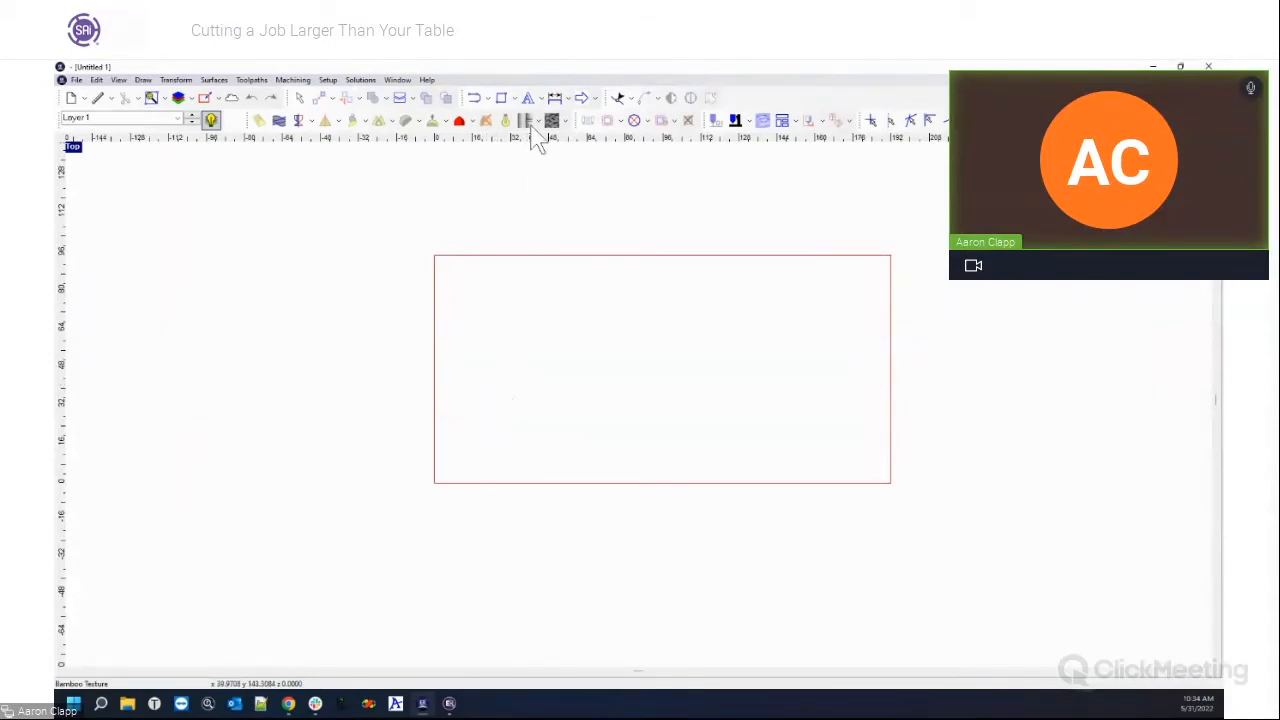
Step: Add centre-aligned two-line text reading ENROUTE and SOFTWARE on the plate, with a letter height of 10 in
left_click(528, 97)
left_click(517, 340)
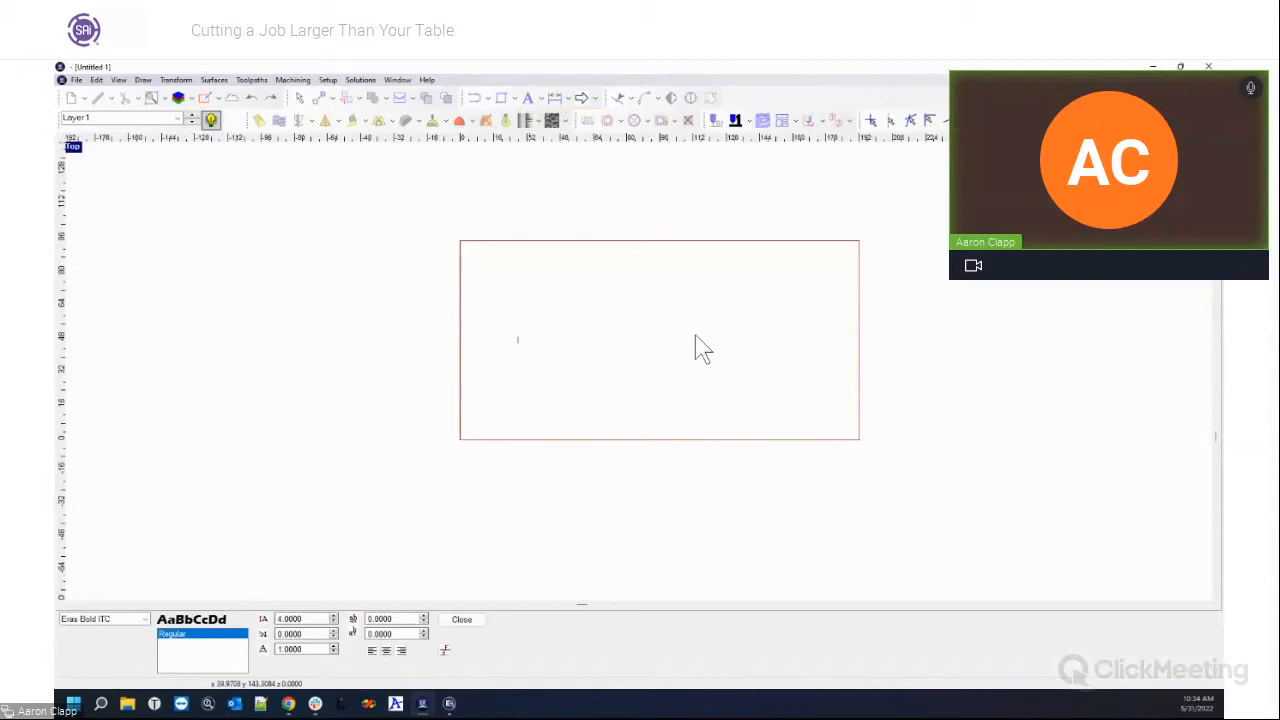
double_click(290, 619)
type("10")
key("Tab")
left_click(539, 336)
type("ENROUTE")
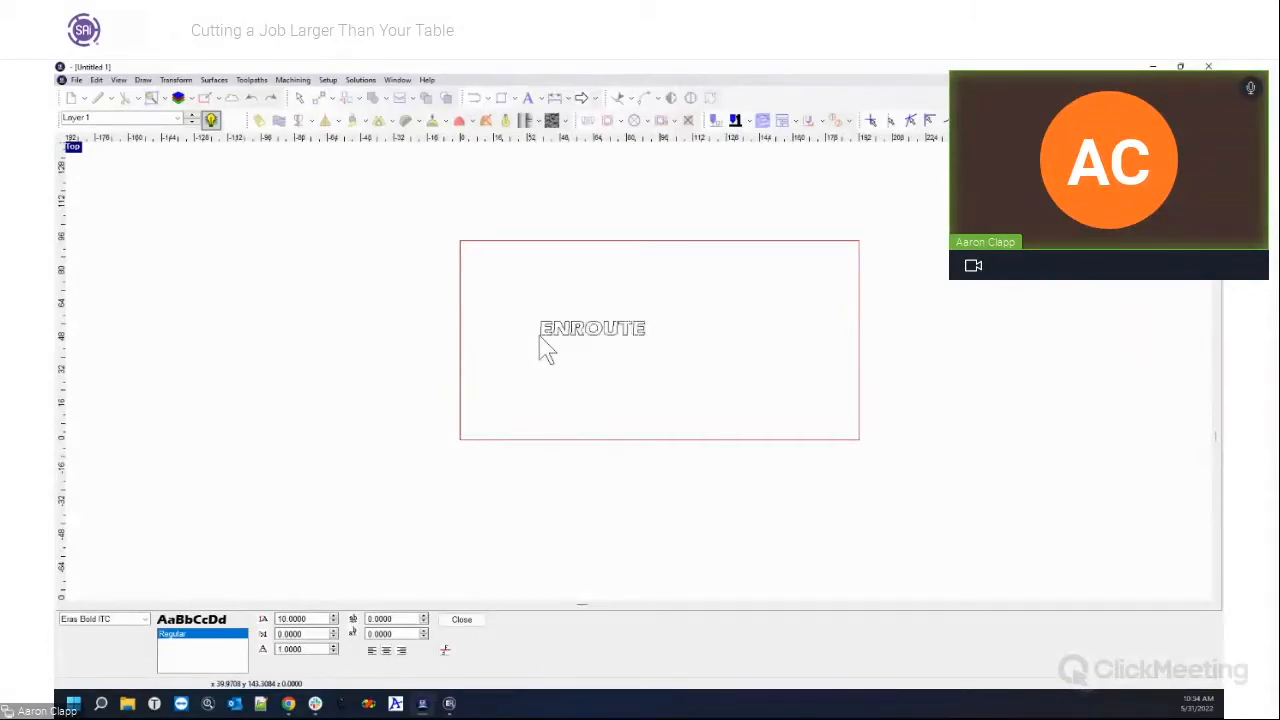
key("Return")
type("SOFTWARE")
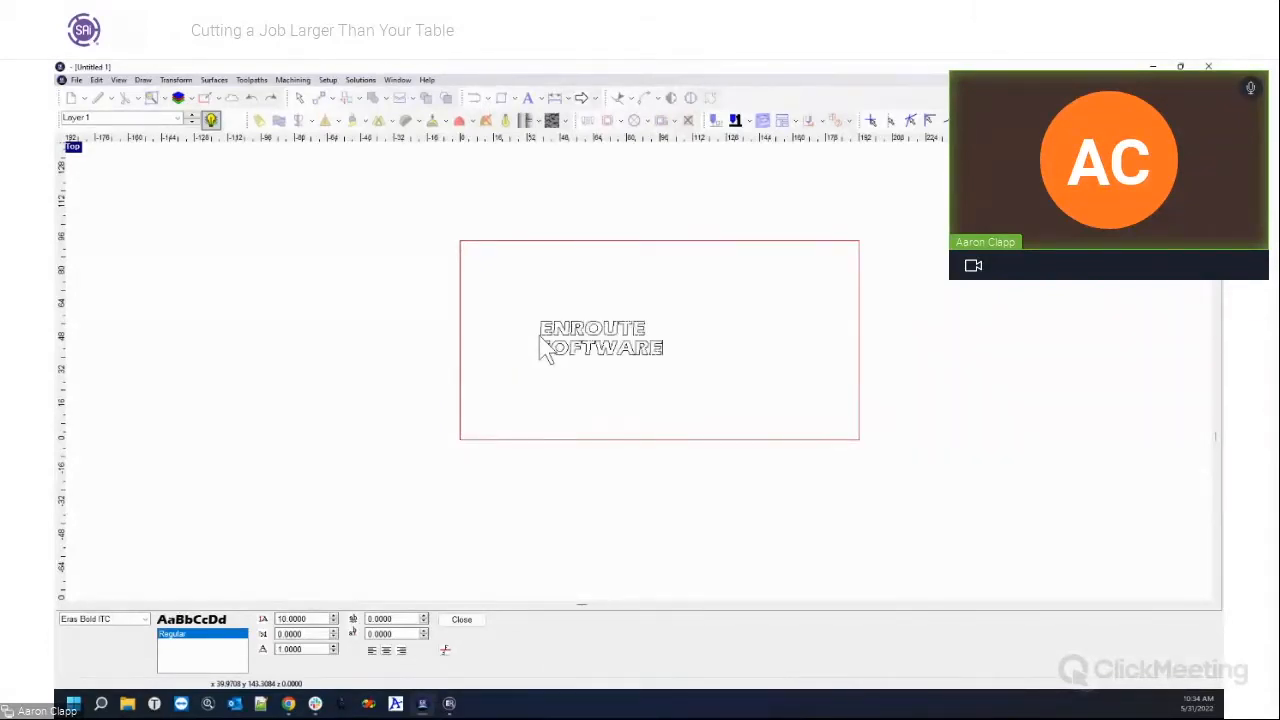
left_click(387, 651)
left_click(461, 619)
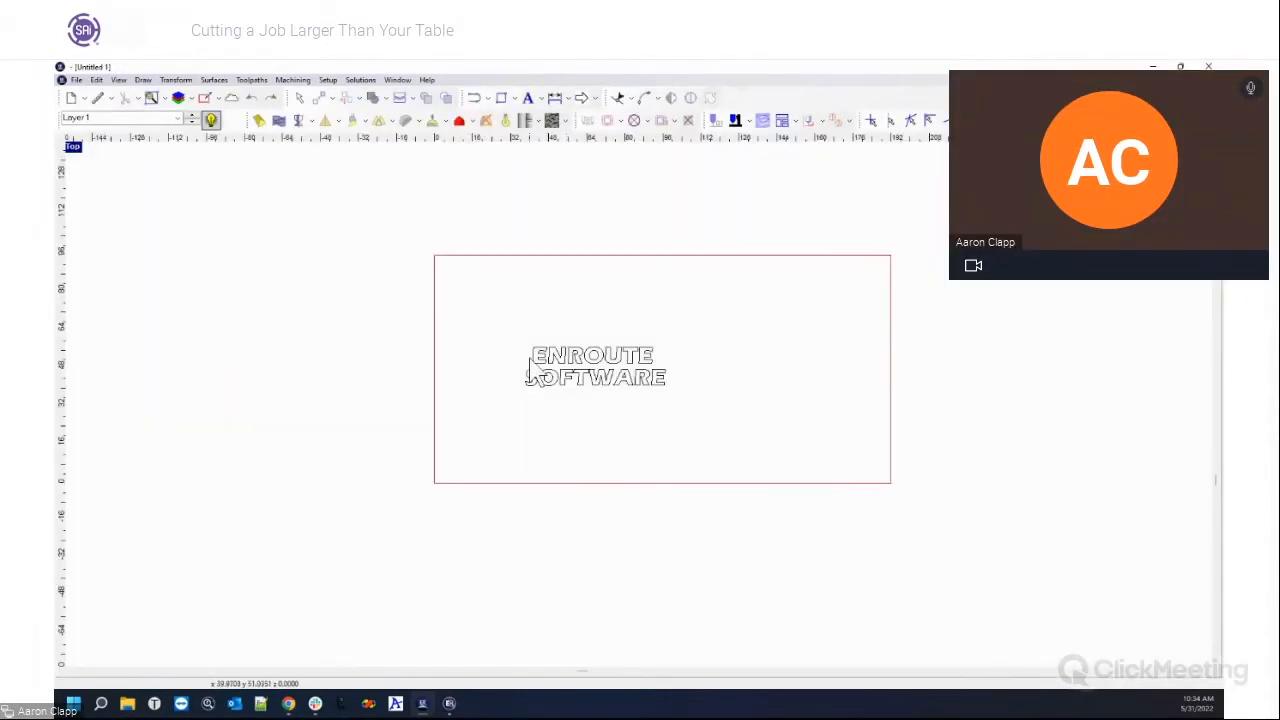
Step: Convert the ENROUTE SOFTWARE text to contours
left_click_drag(612, 368, 675, 401)
left_click(539, 98)
left_click(547, 142)
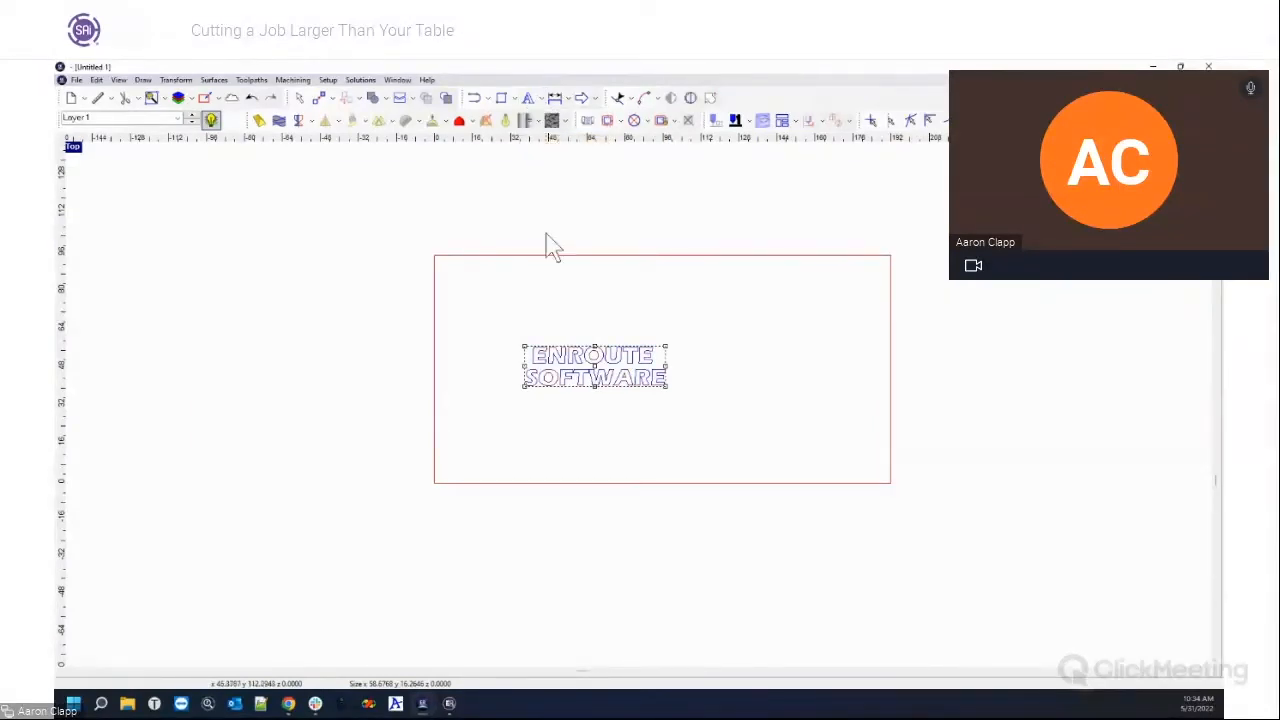
Step: Enlarge the lettering to about 184.7 × 51.2 in and centre it on the plate
left_click_drag(594, 365, 515, 294)
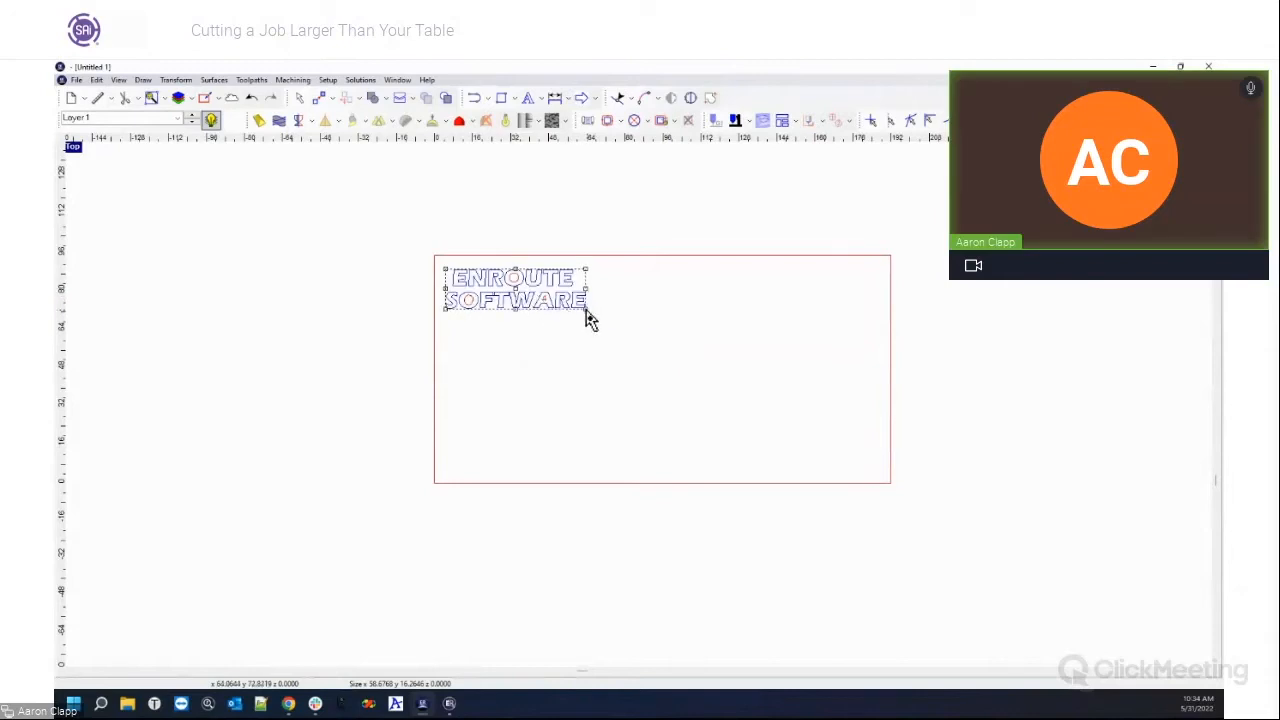
left_click_drag(588, 316, 752, 400)
left_click_drag(666, 337, 665, 380)
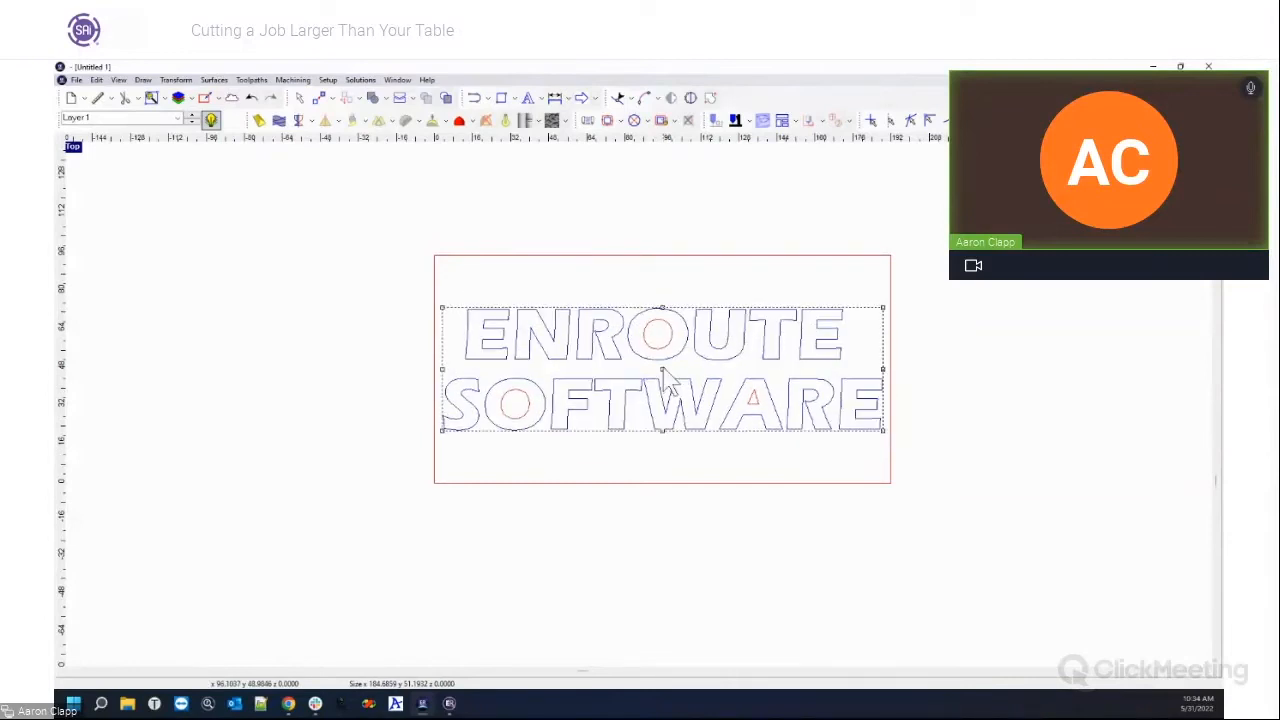
left_click(666, 457)
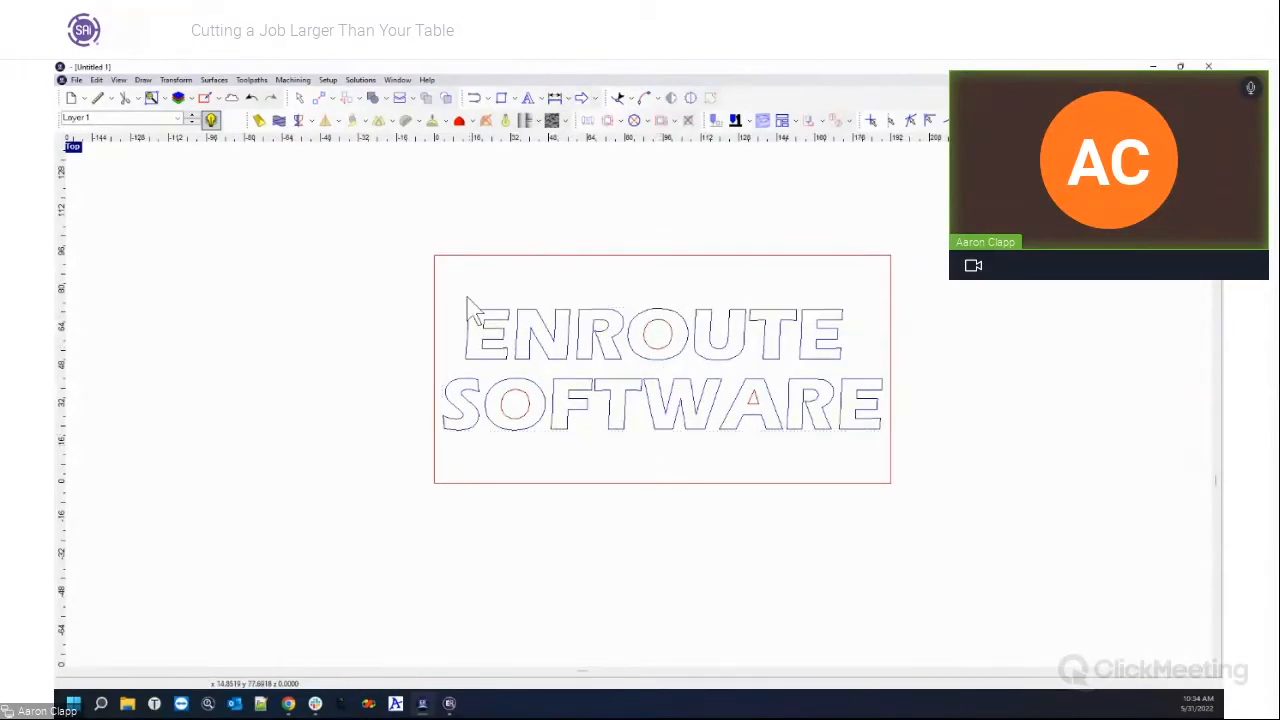
Step: Apply an external (male) router offset to all the lettering with a 1/4" End Mill, rough cut, 0.75 in deep
left_click_drag(400, 278, 1000, 512)
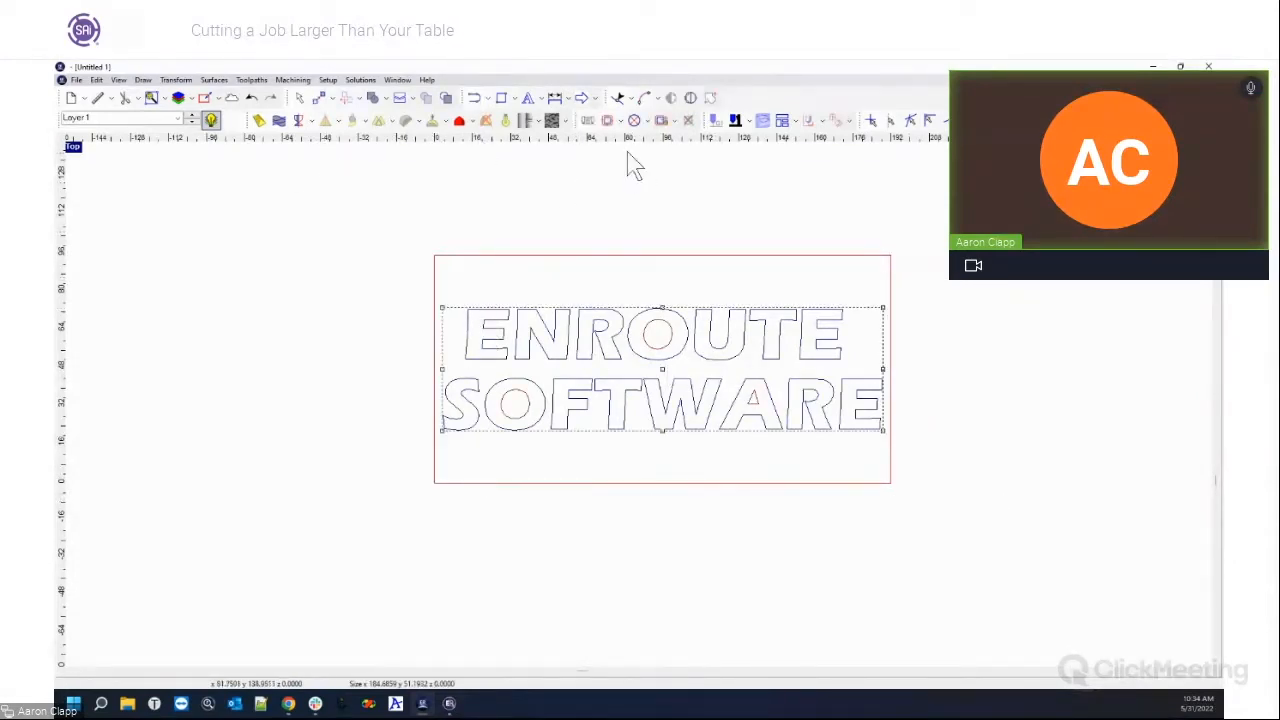
left_click(608, 121)
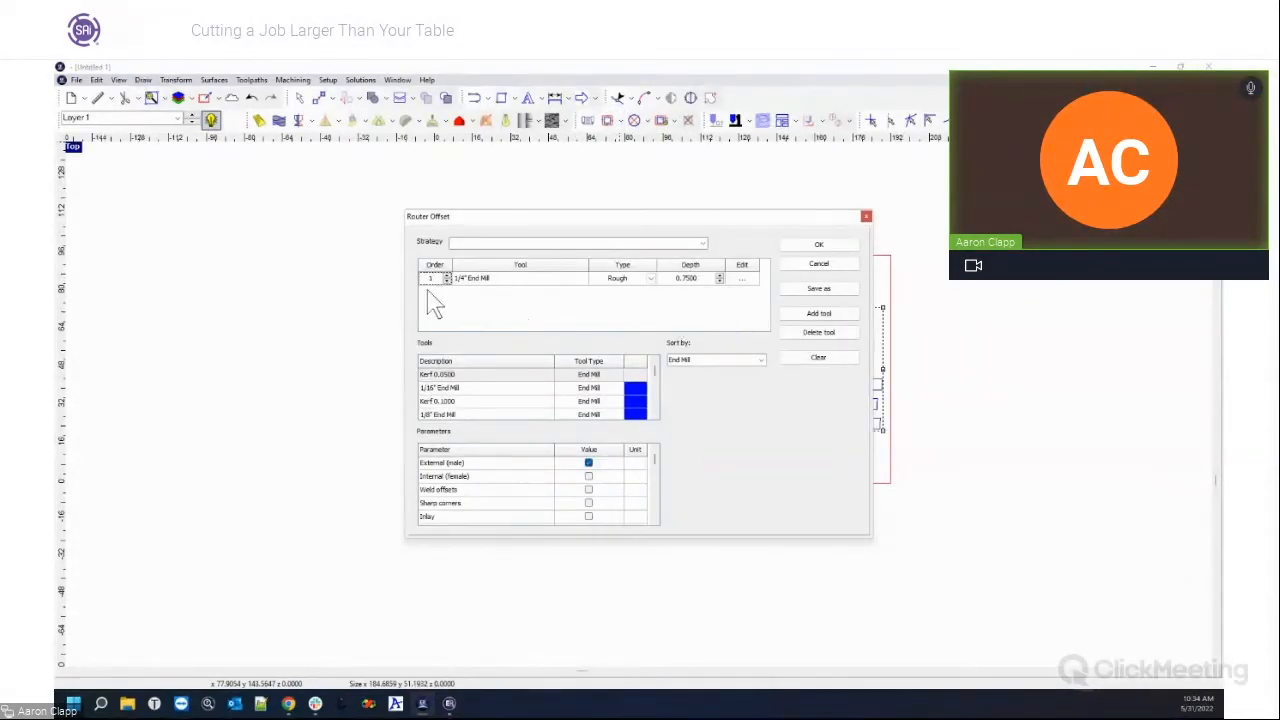
left_click(742, 279)
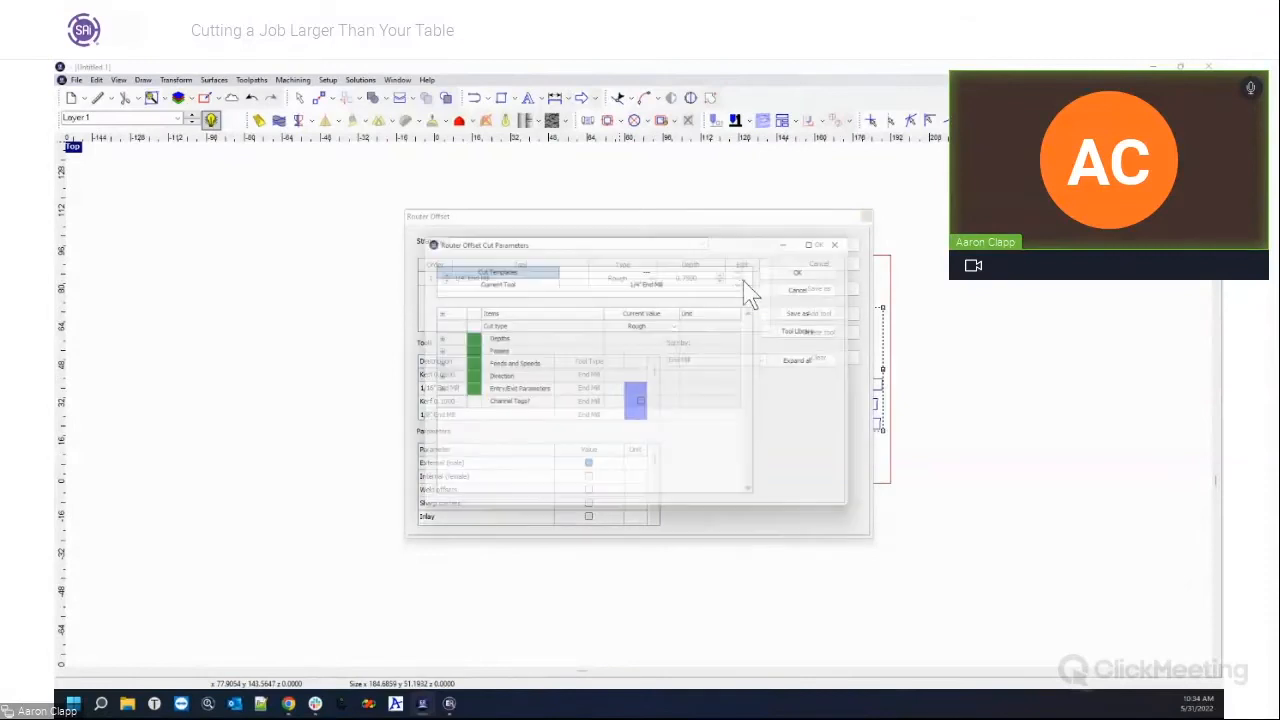
left_click(430, 365)
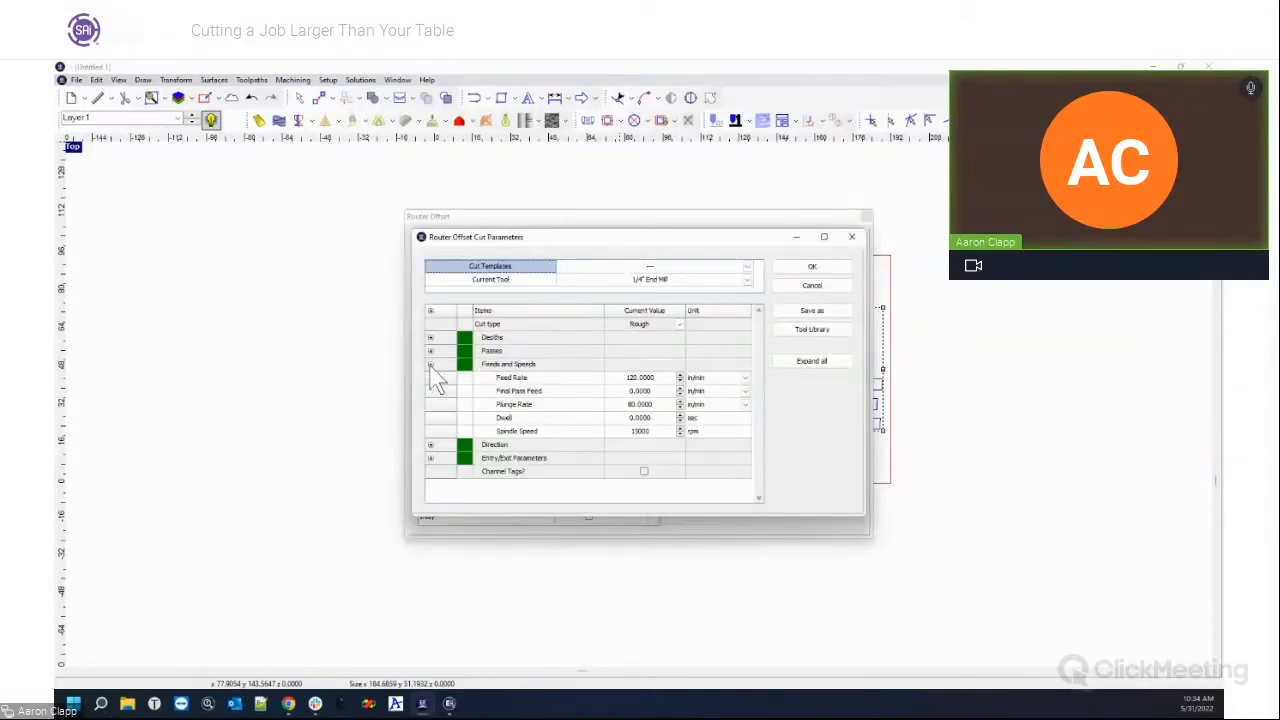
left_click(812, 267)
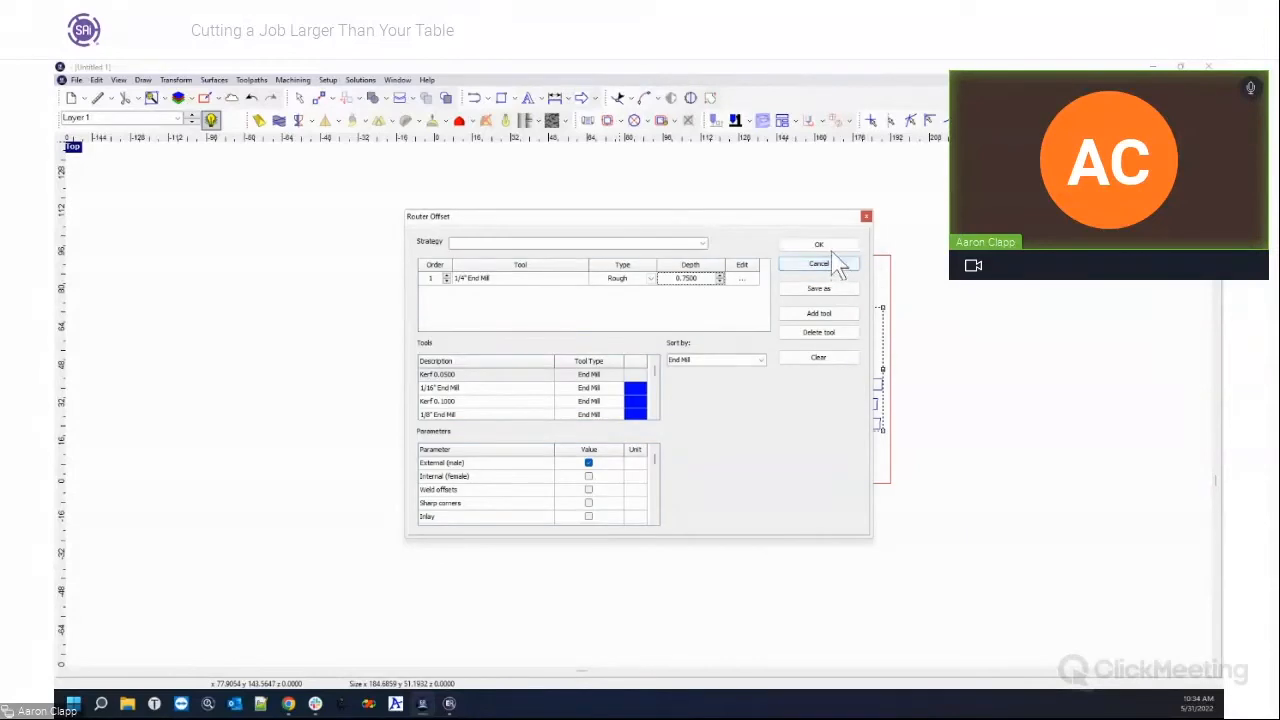
left_click(830, 246)
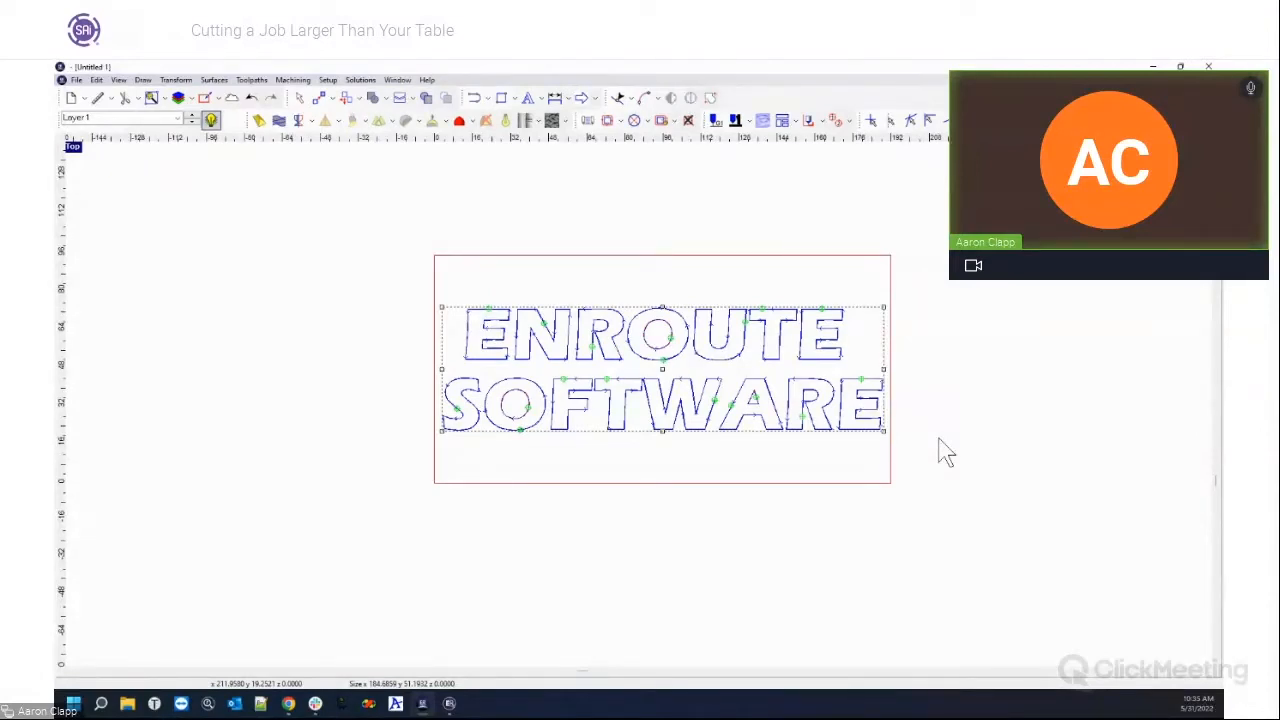
left_click_drag(338, 234, 909, 490)
left_click(946, 507)
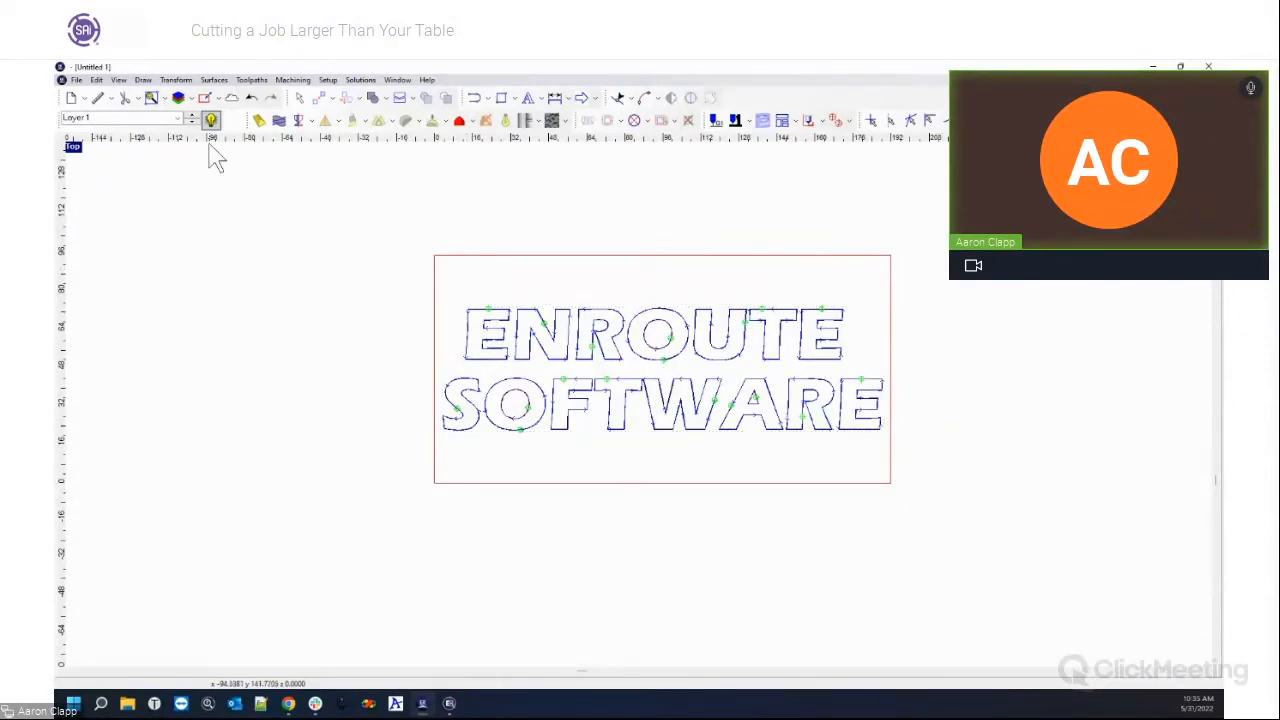
Step: Resize the plate to 96 in wide and 48 in high and select all the lettering toolpaths
left_click(206, 99)
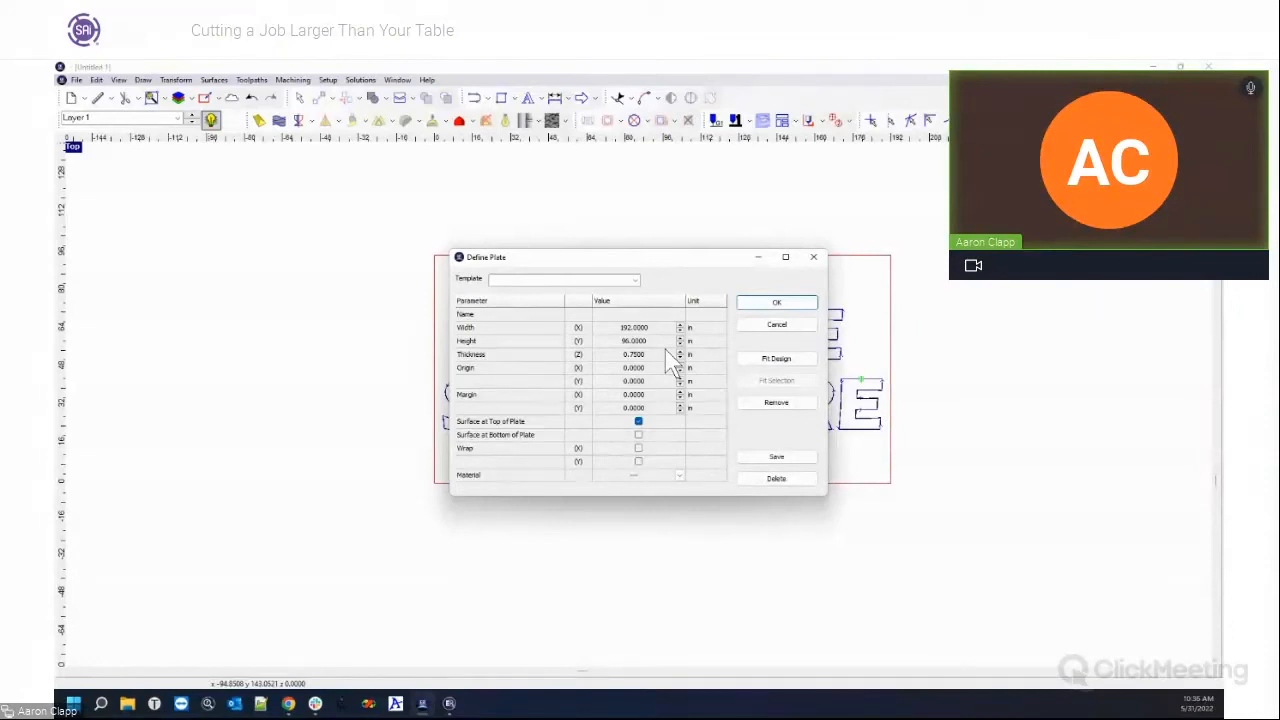
left_click(661, 327)
type("96")
key("Tab")
type("48")
key("Tab")
left_click(740, 302)
scroll(449, 450, "down", 4)
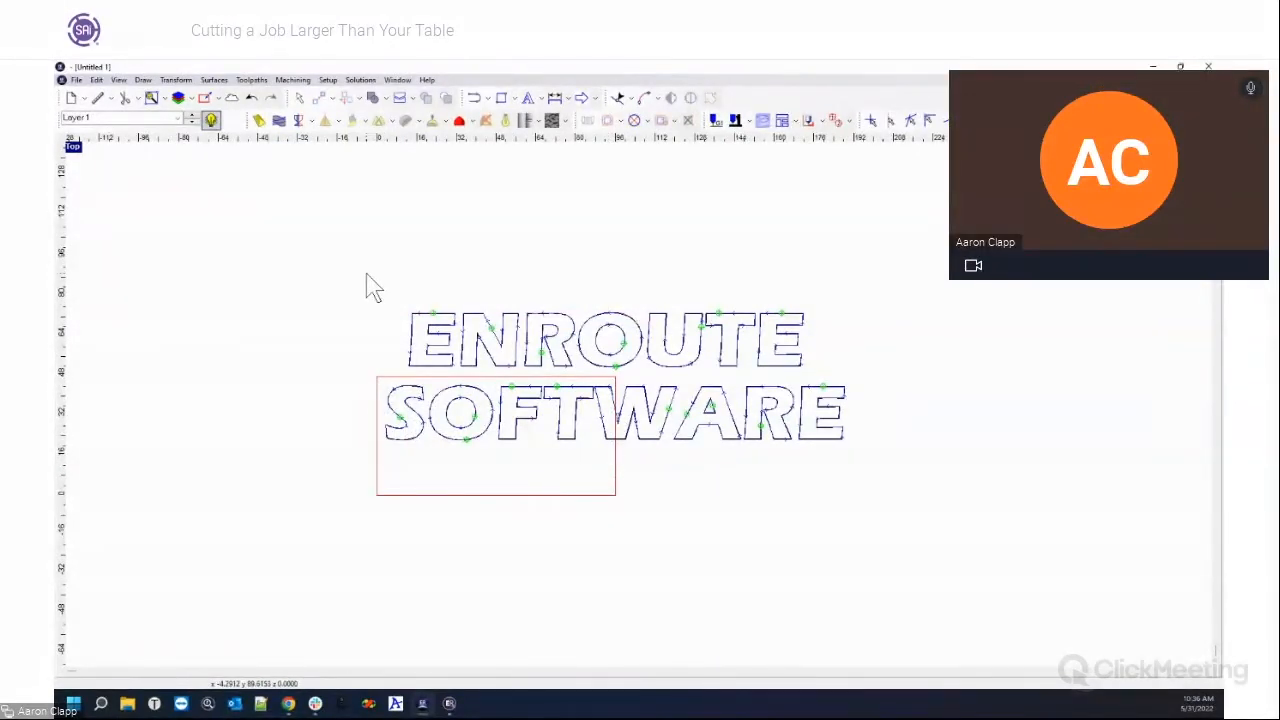
left_click_drag(370, 290, 947, 474)
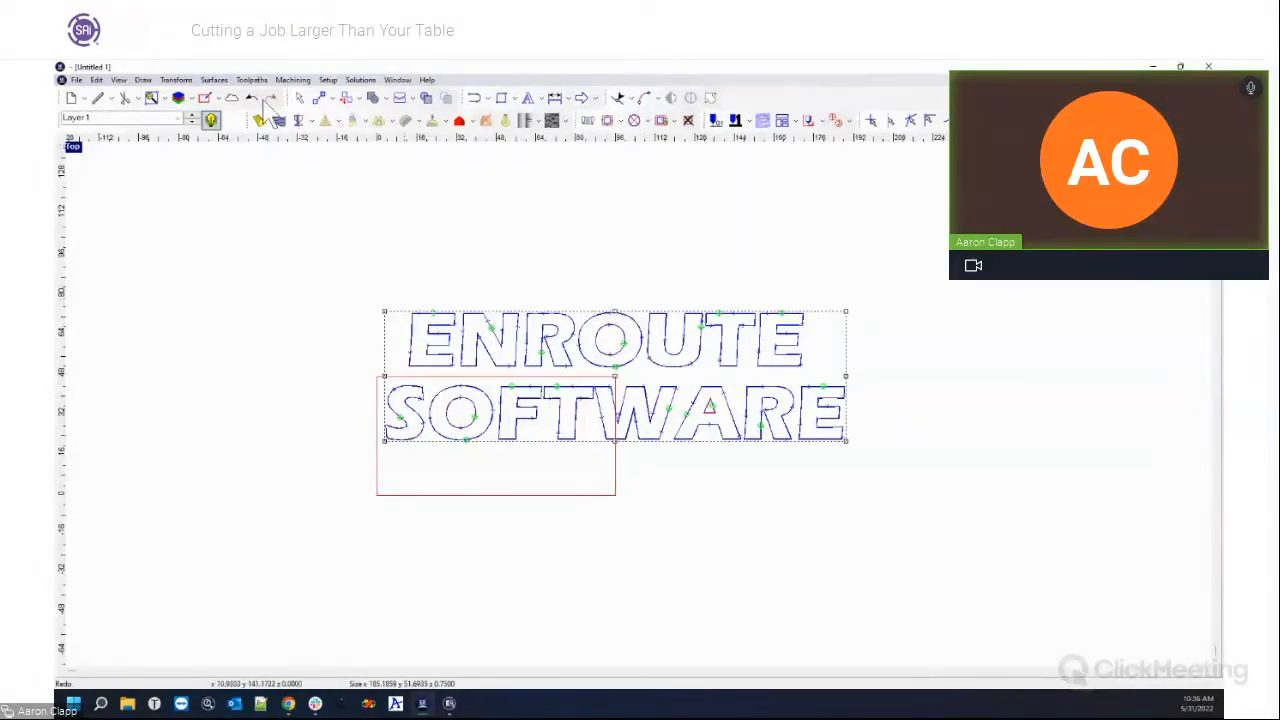
Step: Set the plate's width to 192 in and its height to 96 in
left_click(205, 98)
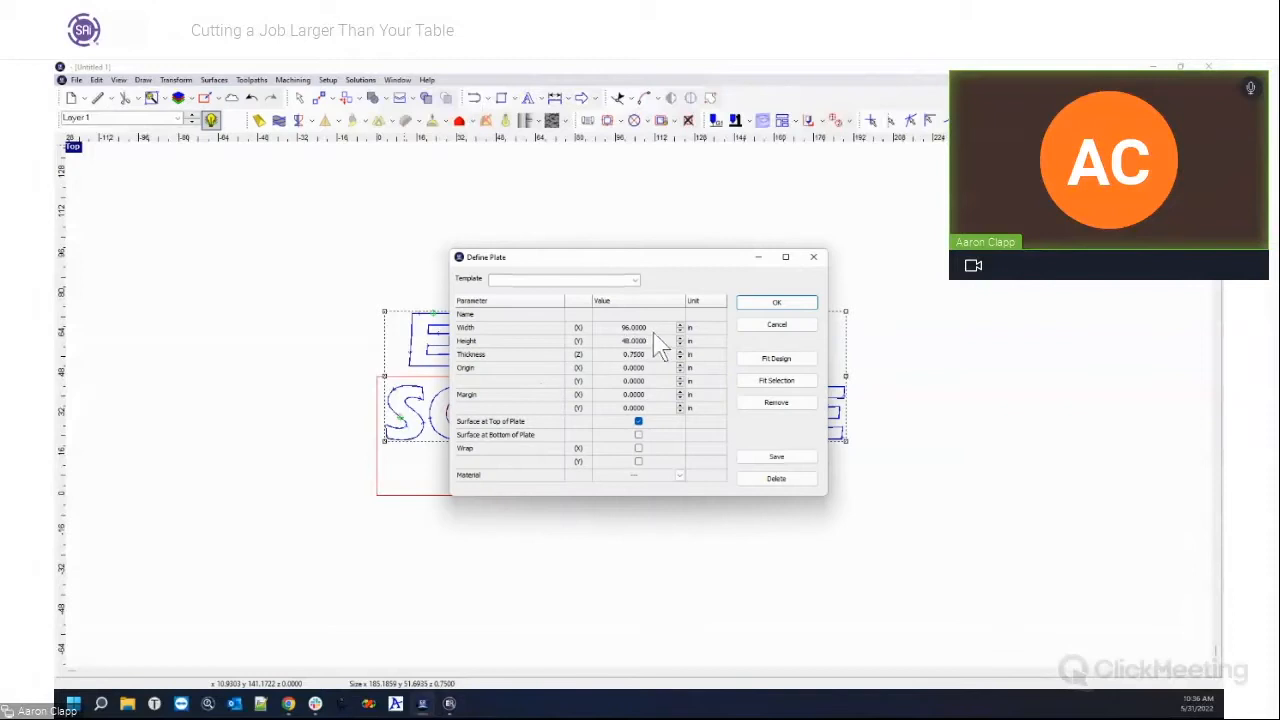
type("92")
left_click(612, 340)
type("96")
key("Tab")
left_click(777, 303)
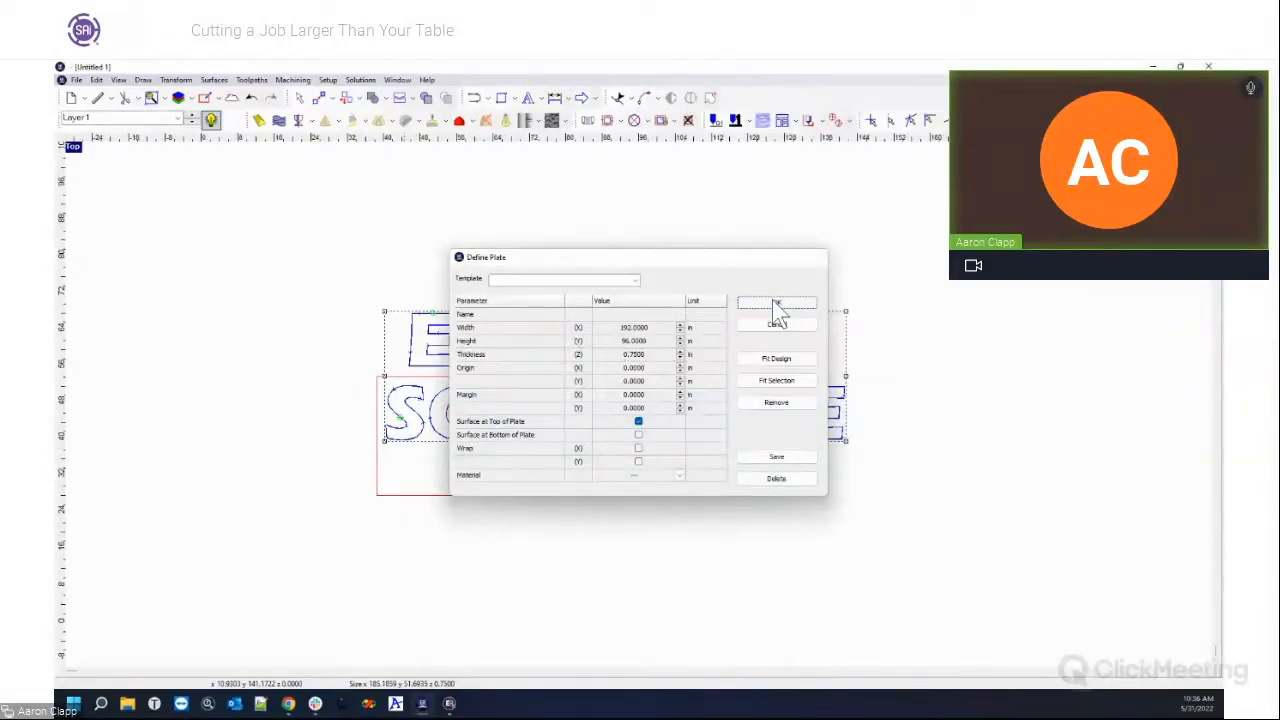
scroll(131, 434, "down", 5)
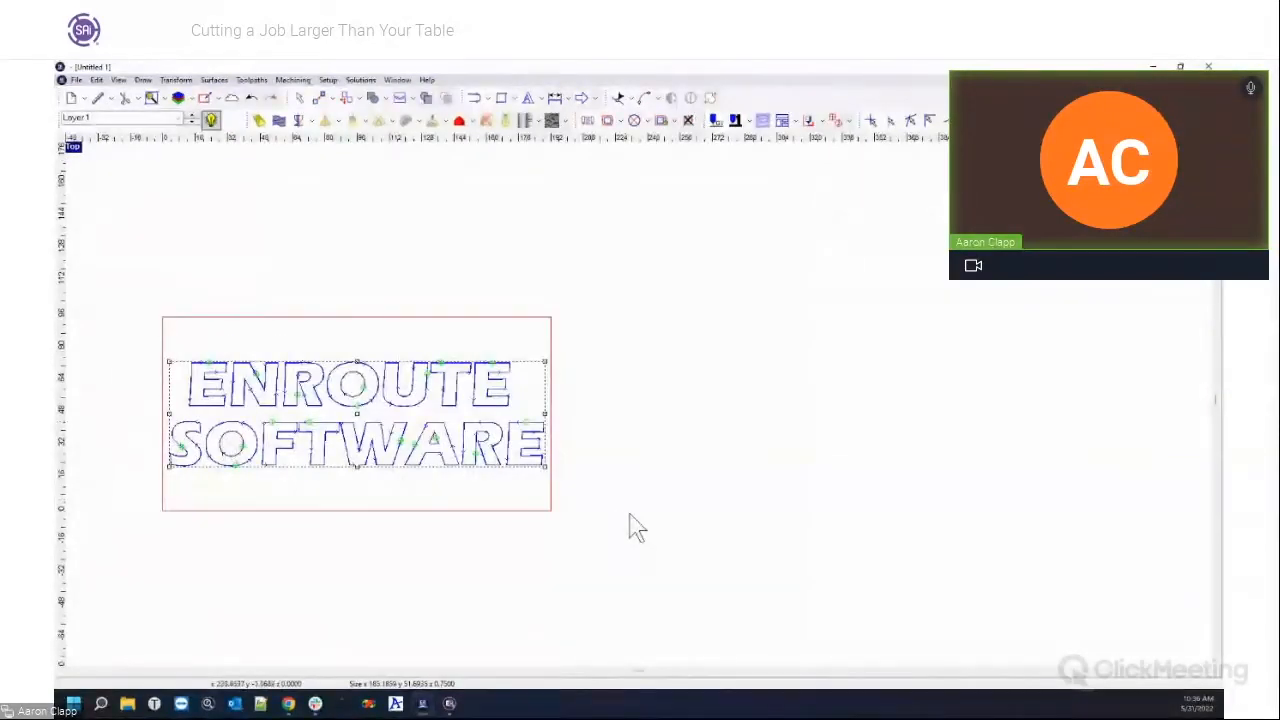
scroll(634, 526, "down", 1)
scroll(230, 432, "down", 2)
scroll(118, 430, "up", 1)
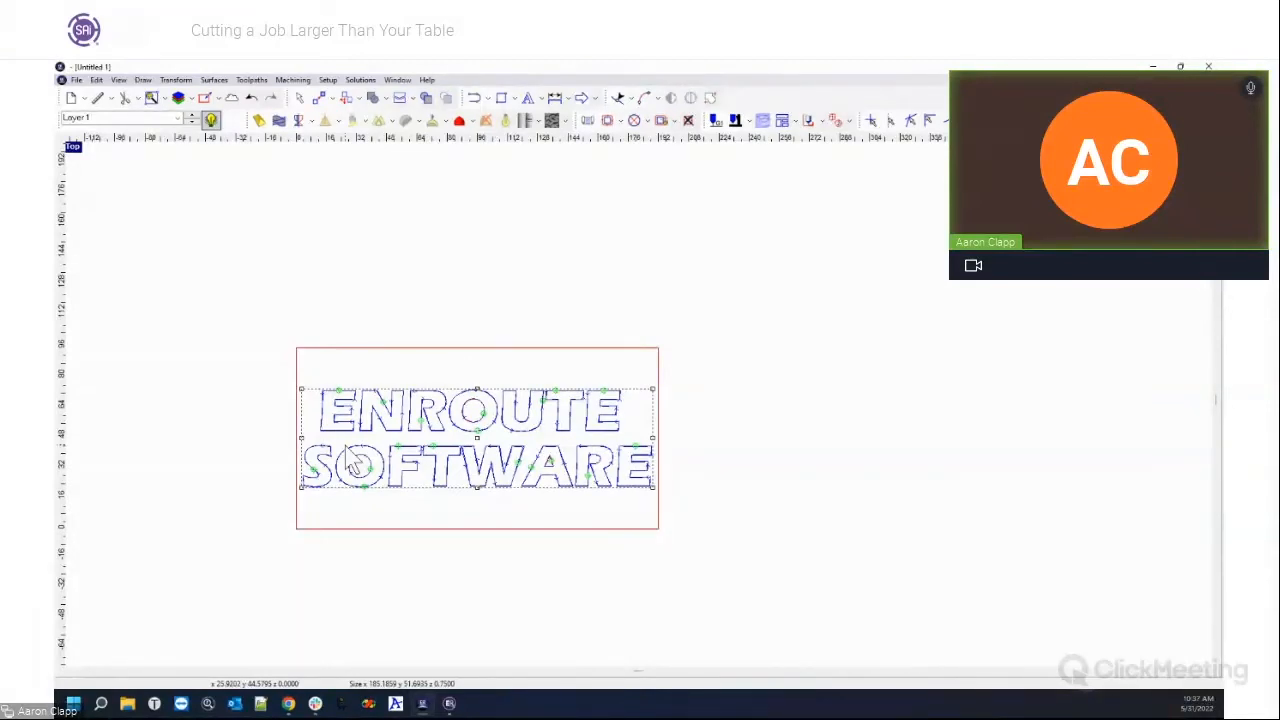
left_click(284, 366)
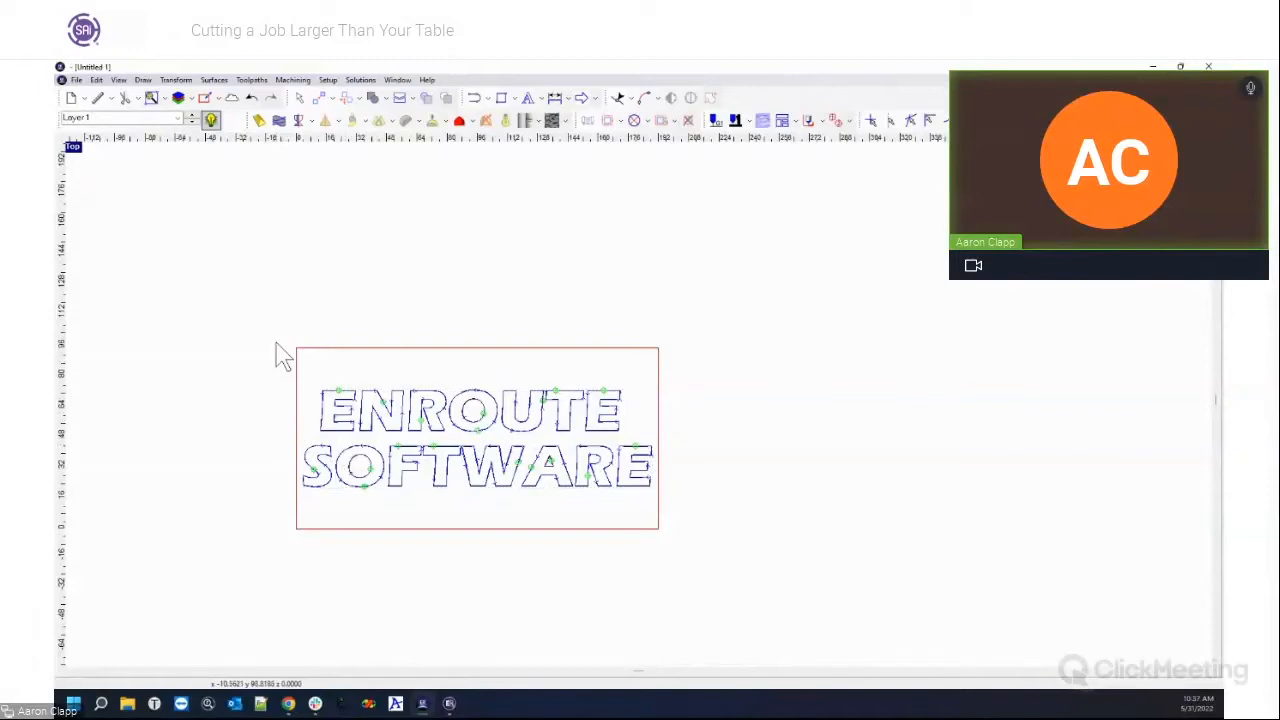
left_click_drag(271, 309, 726, 547)
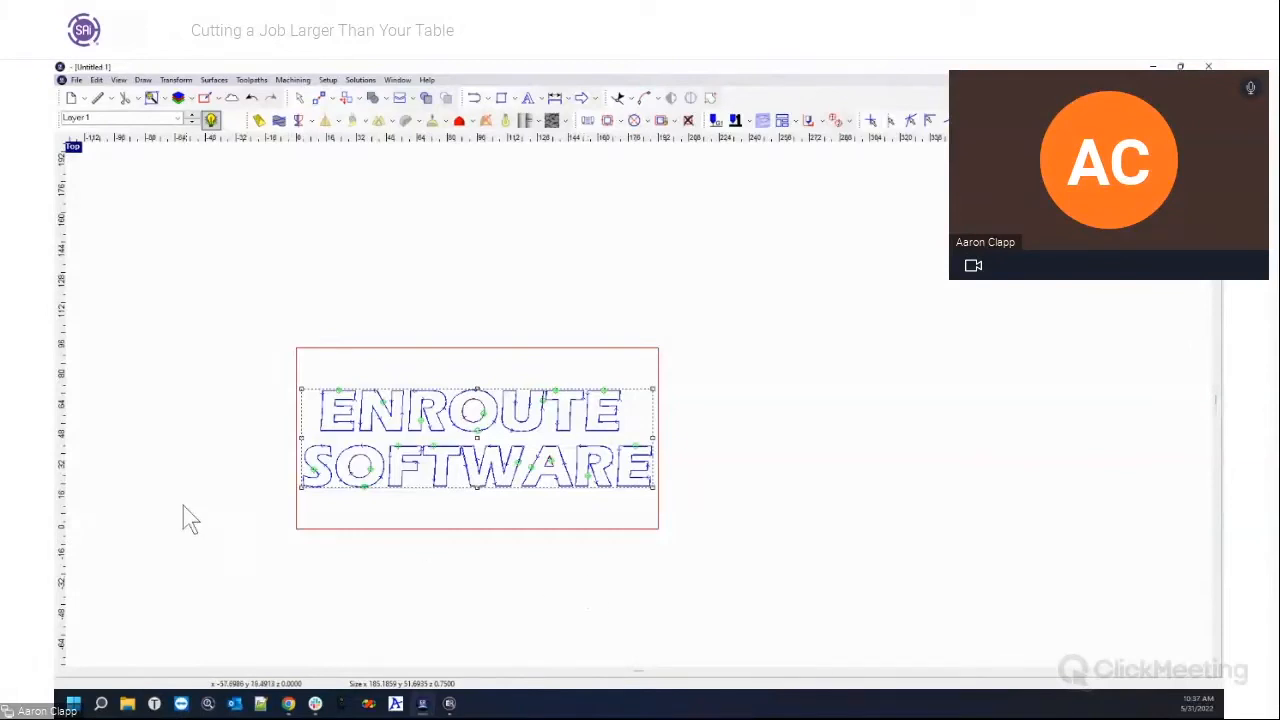
left_click(163, 543)
Step: Output all toolpaths with the MultiCamGC driver to the file sample.cnc
scroll(160, 548, "up", 3)
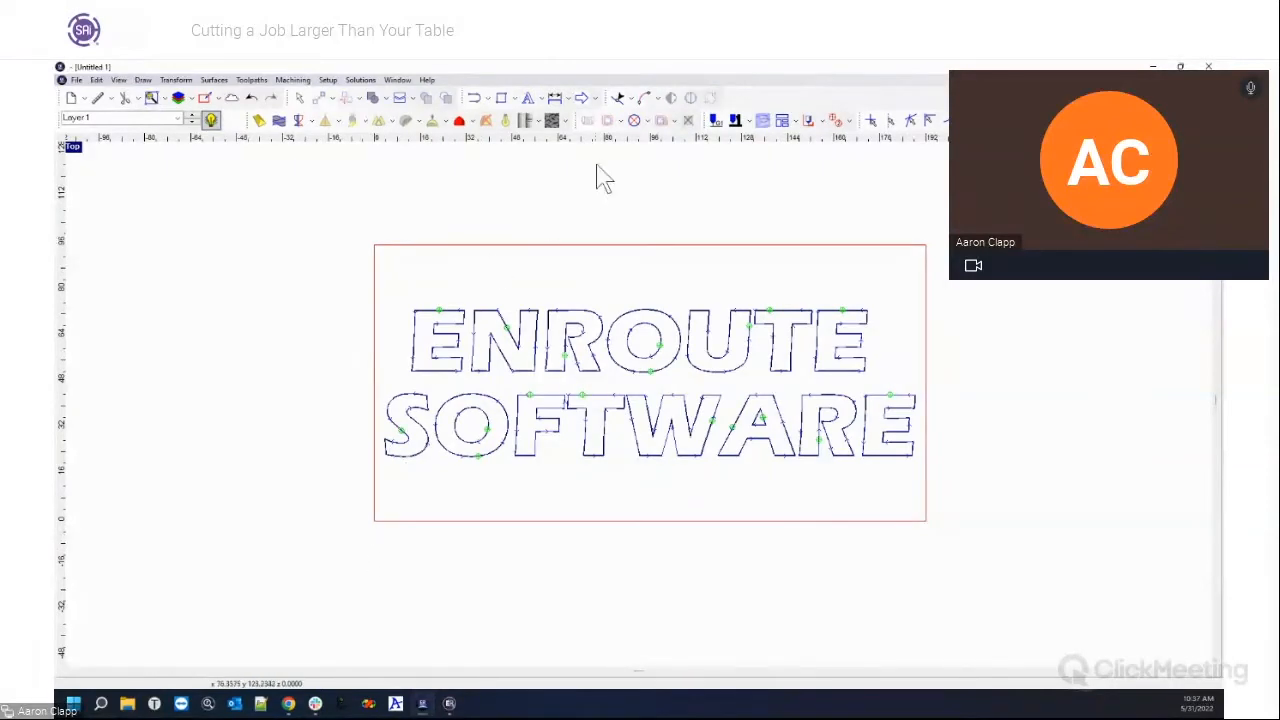
left_click(716, 123)
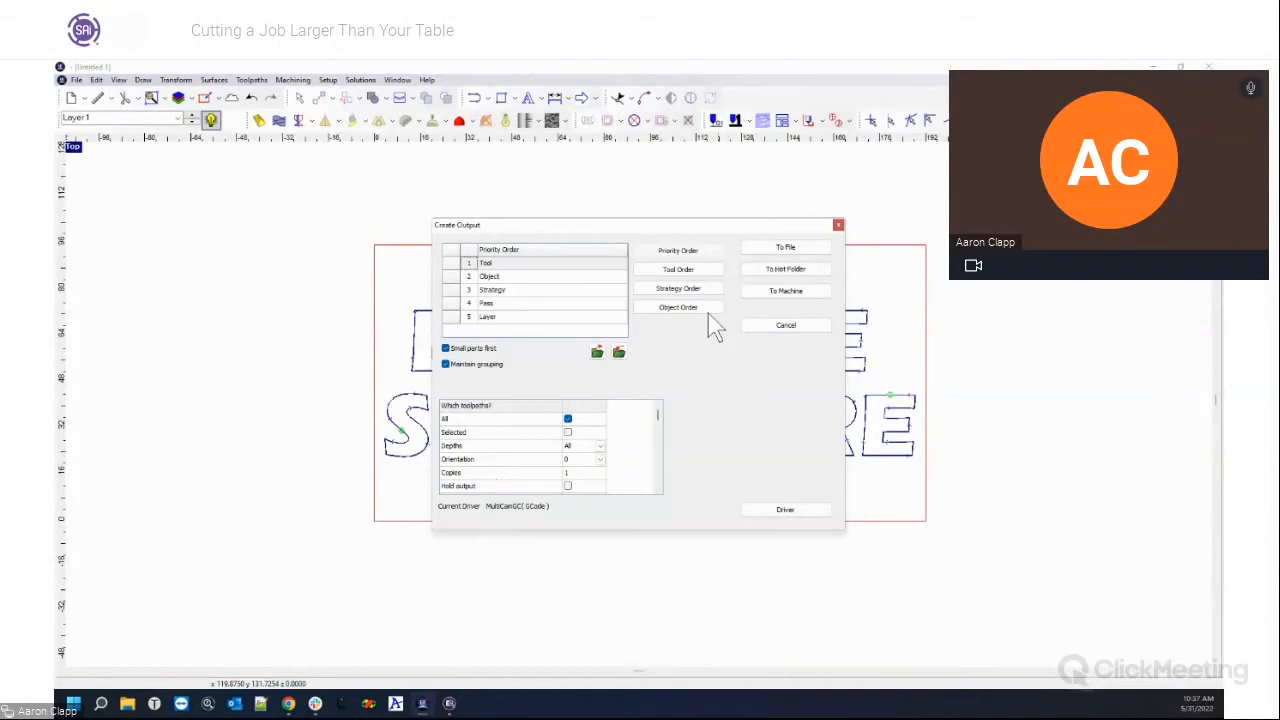
left_click(771, 246)
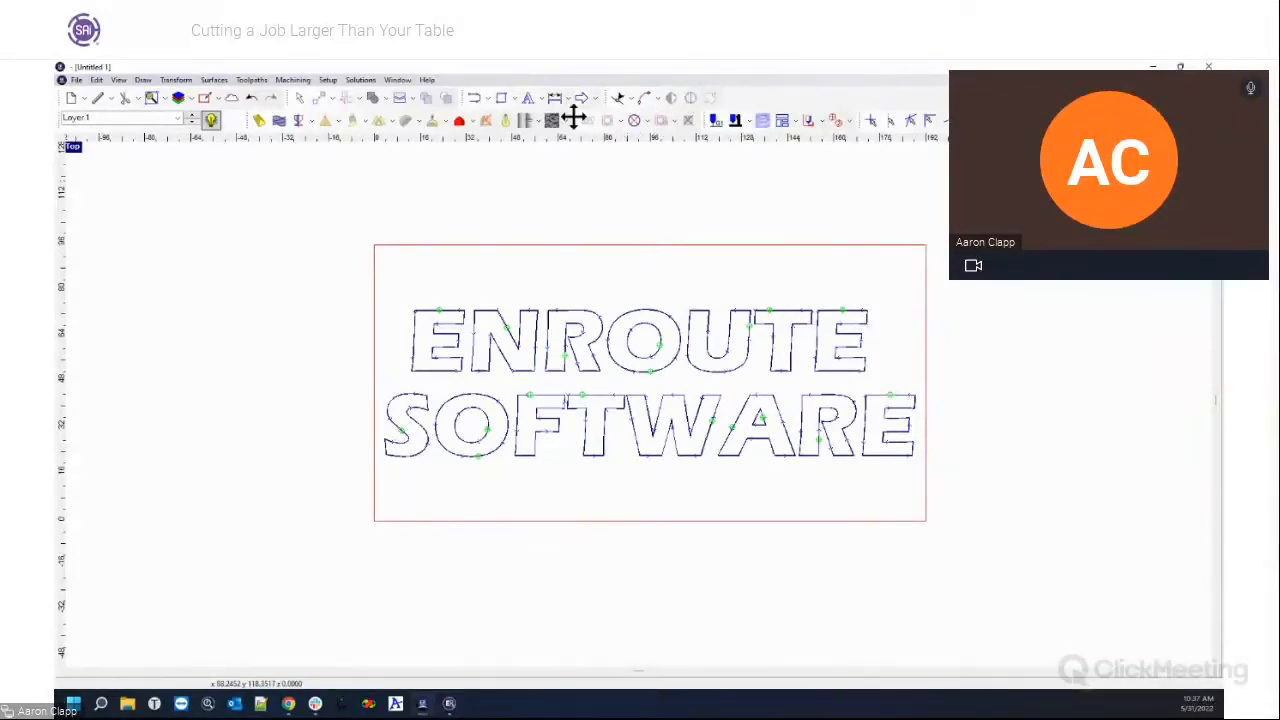
Step: Open sample.cnc in BackPlot and enlarge its window to examine the G-code and plotted toolpaths
left_click(360, 80)
left_click(388, 108)
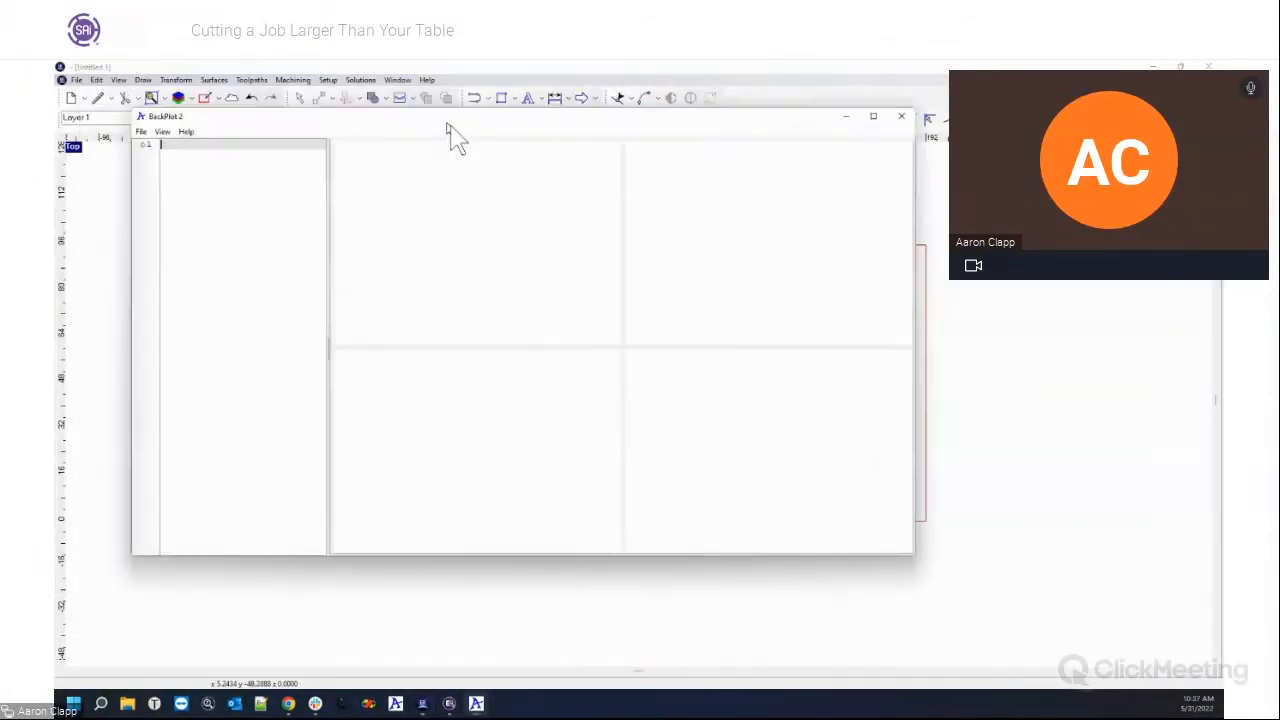
left_click_drag(523, 144, 592, 166)
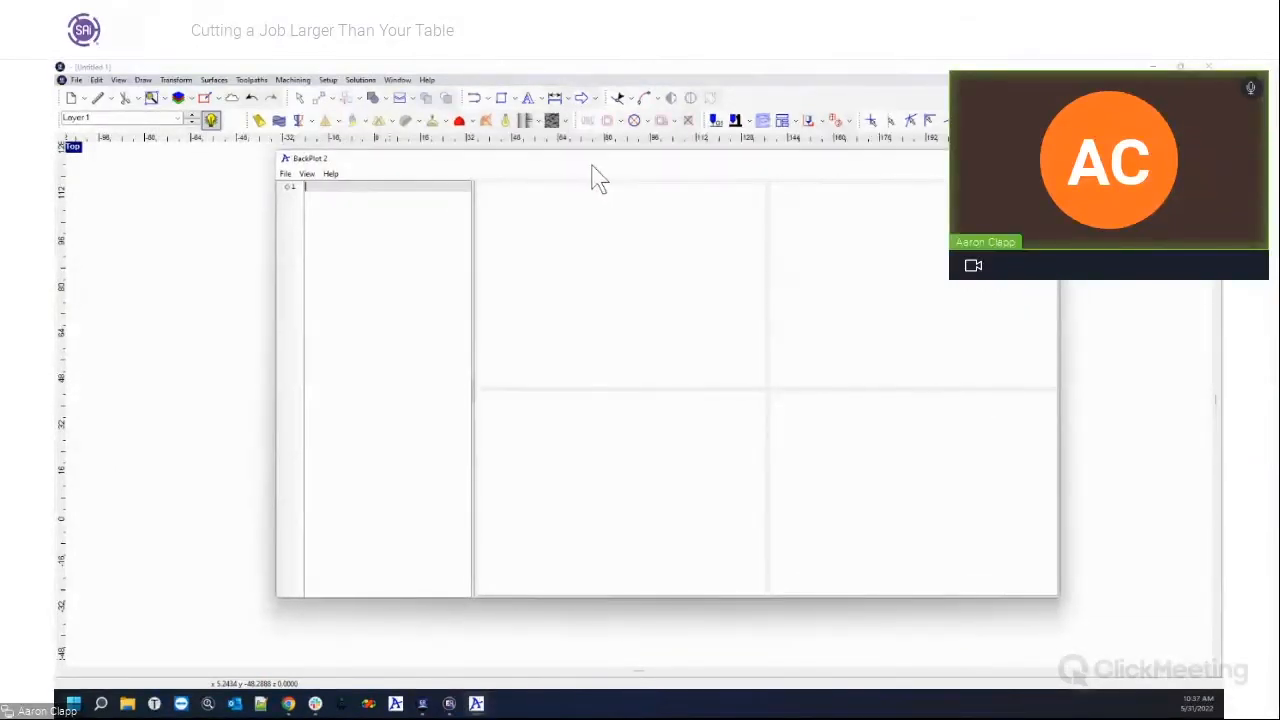
left_click(285, 173)
left_click(288, 189)
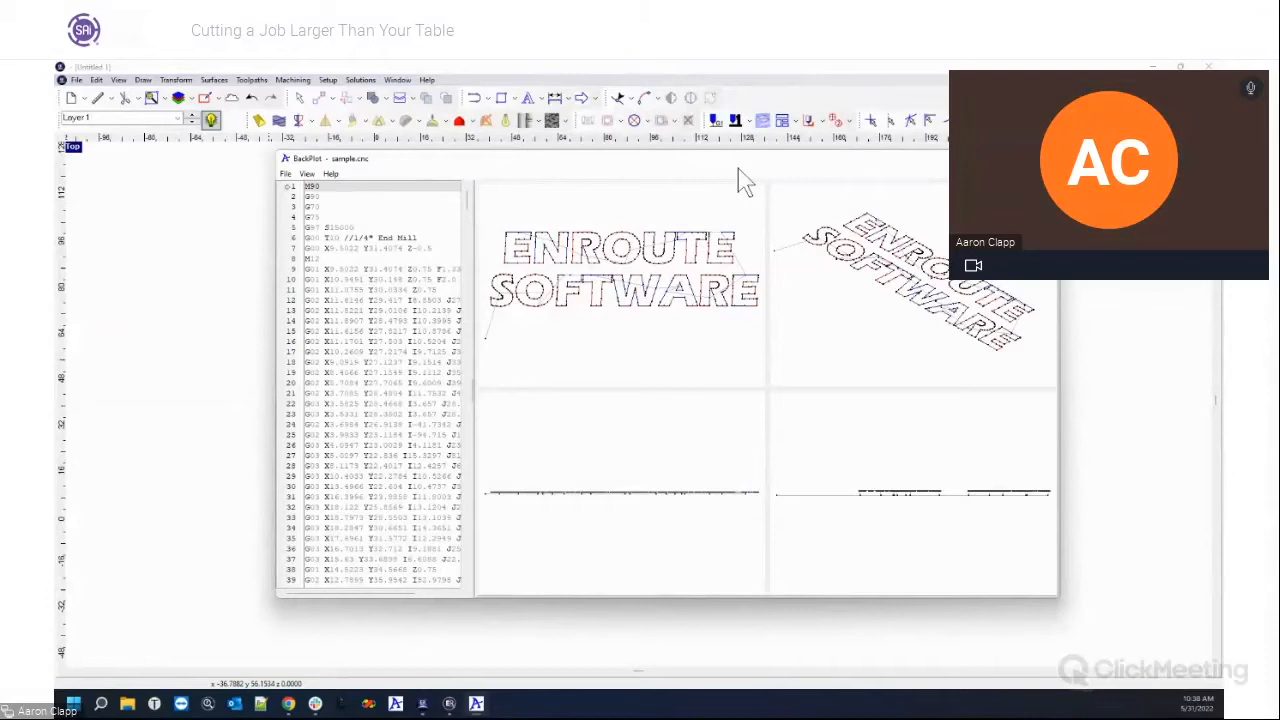
left_click_drag(685, 159, 600, 118)
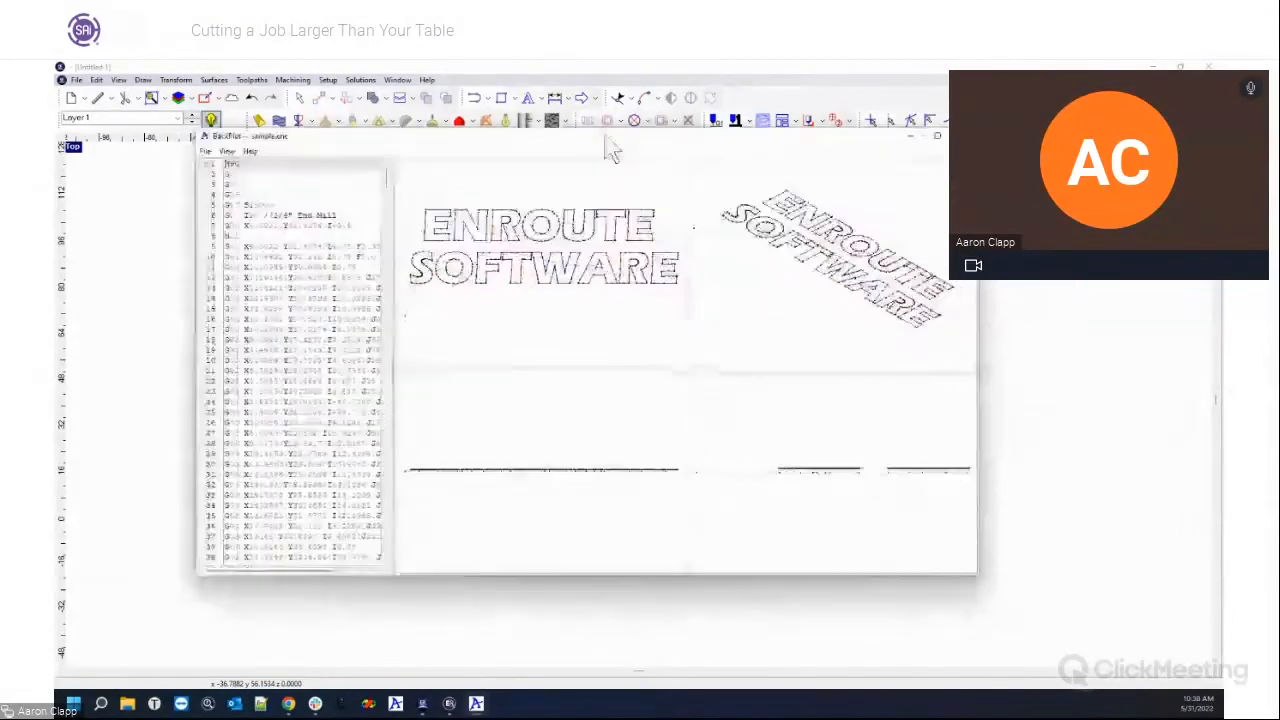
left_click_drag(974, 556, 1095, 654)
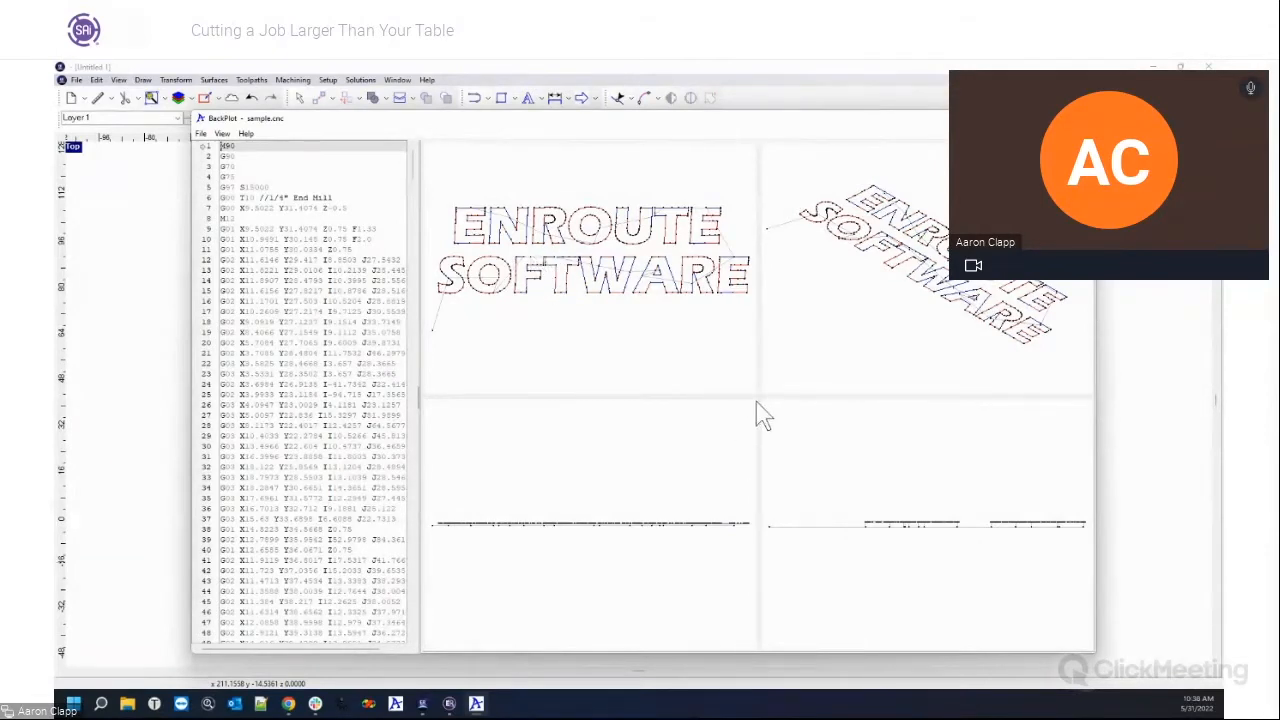
Step: Enlarge the top-view pane in BackPlot and examine the plotted lettering alongside the G-code of sample.cnc
mouse_move(760, 397)
left_mouse_down()
mouse_move(894, 477)
mouse_move(916, 515)
left_mouse_up()
scroll(520, 330, "down", 3)
scroll(512, 335, "up", 5)
scroll(525, 345, "down", 3)
scroll(408, 300, "down", 3)
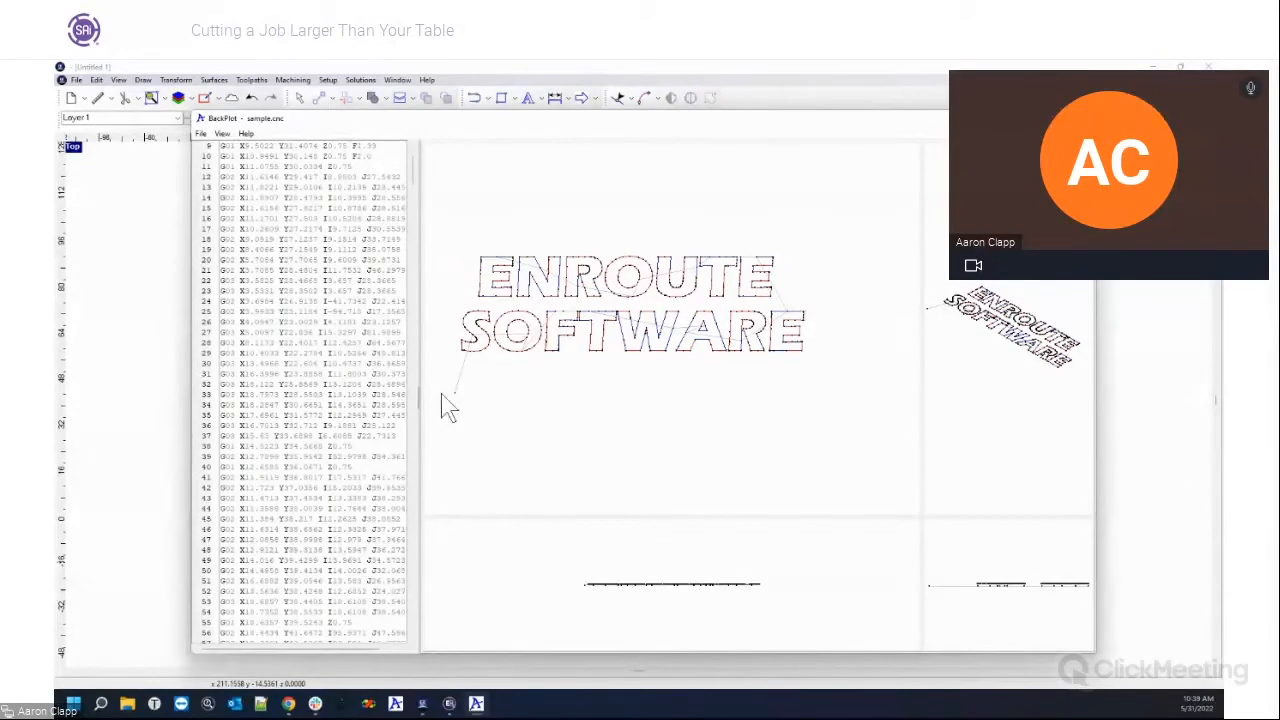
Step: Return to the EnRoute drawing and examine the plate's lower-left origin corner relative to the lettering
left_click(922, 70)
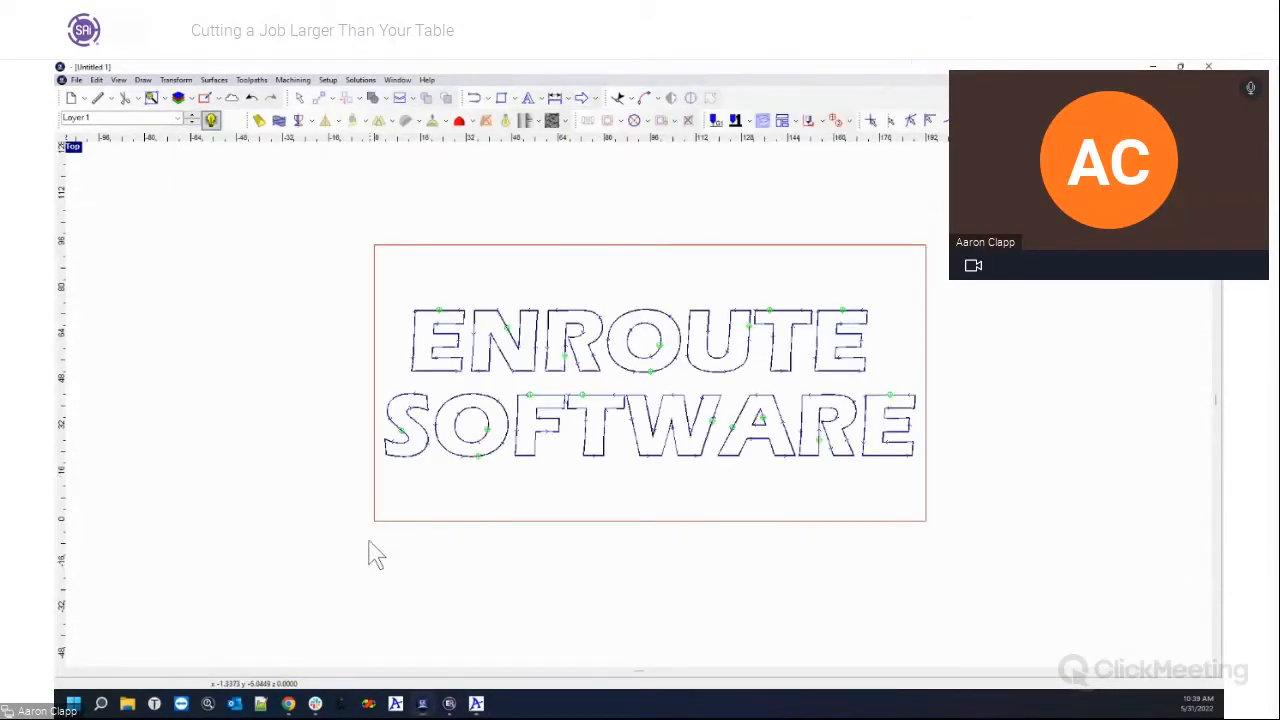
scroll(355, 520, "up", 1)
scroll(345, 507, "up", 3)
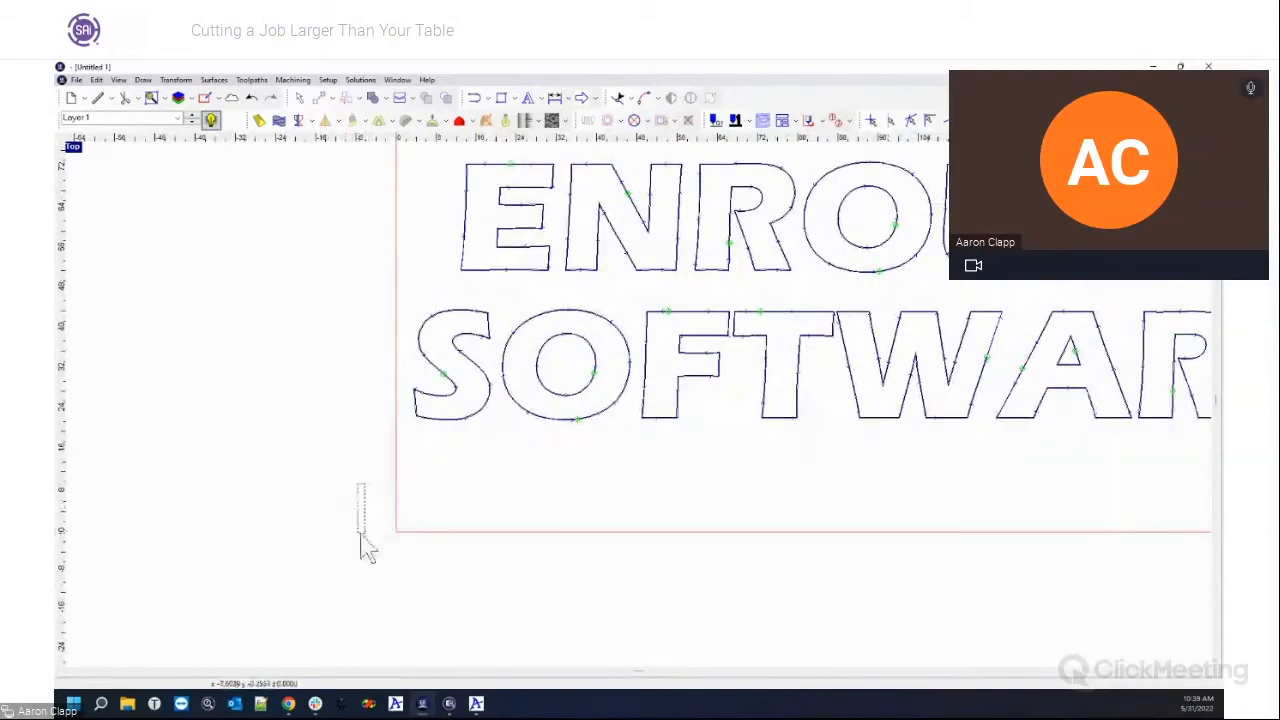
scroll(430, 572, "down", 3)
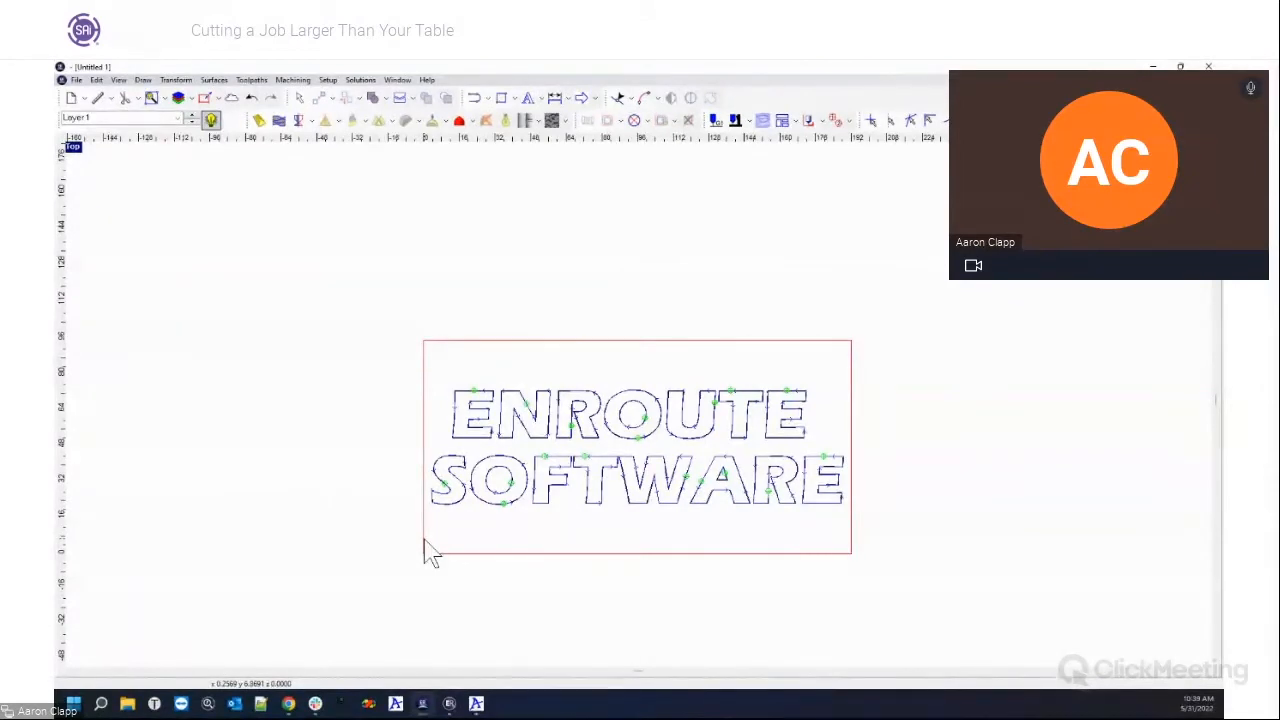
scroll(430, 556, "up", 2)
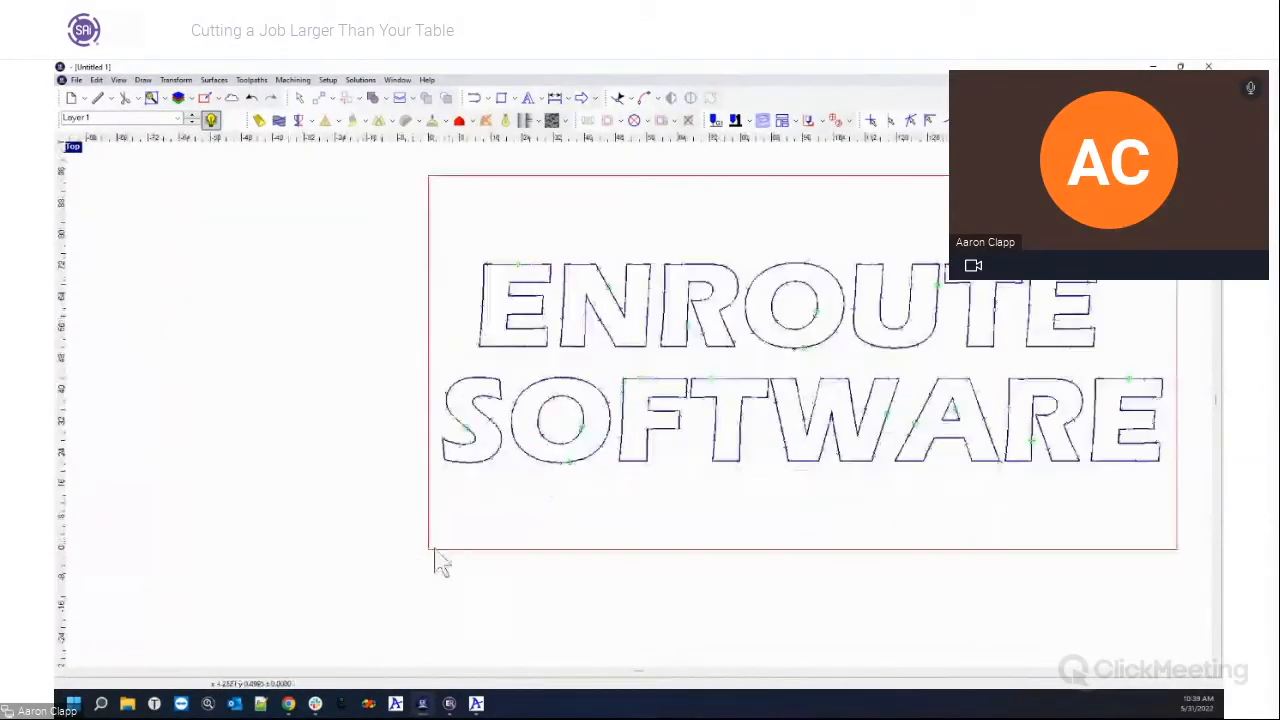
scroll(438, 560, "down", 1)
left_click_drag(406, 528, 432, 556)
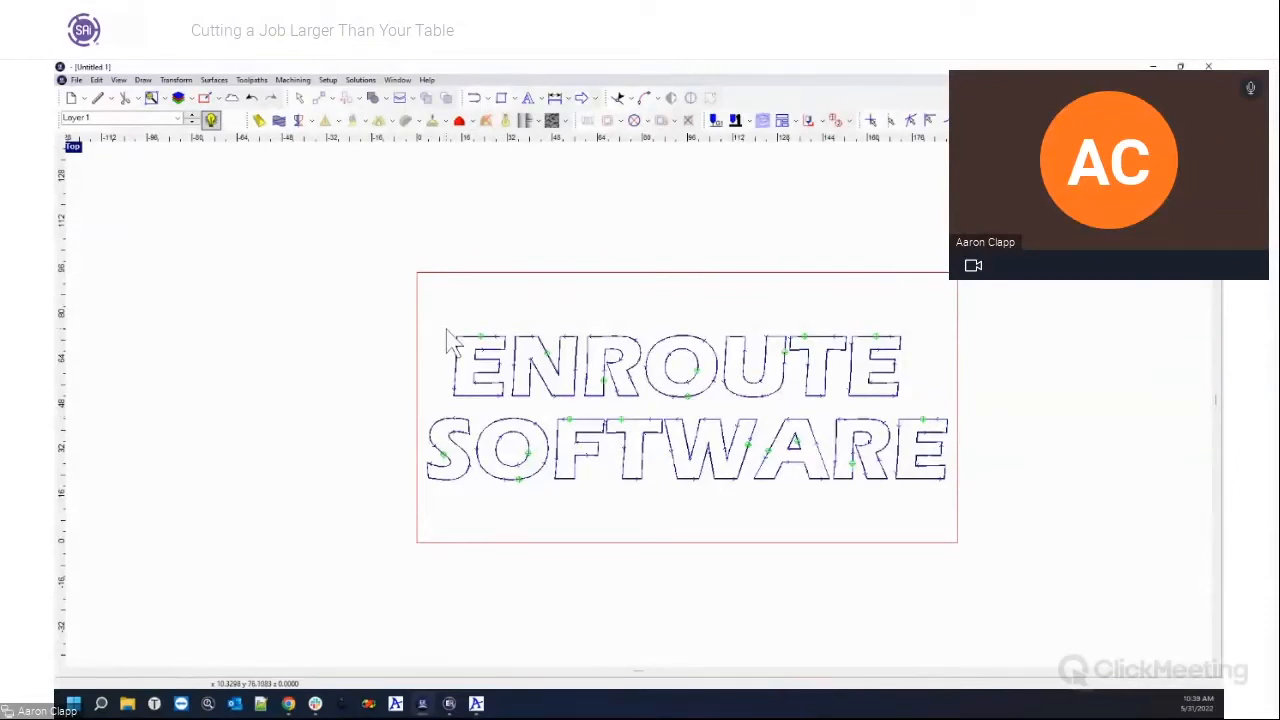
Step: Start defining plate panels and accept turning on the Clip Toolpaths to Plate preference
left_click(190, 98)
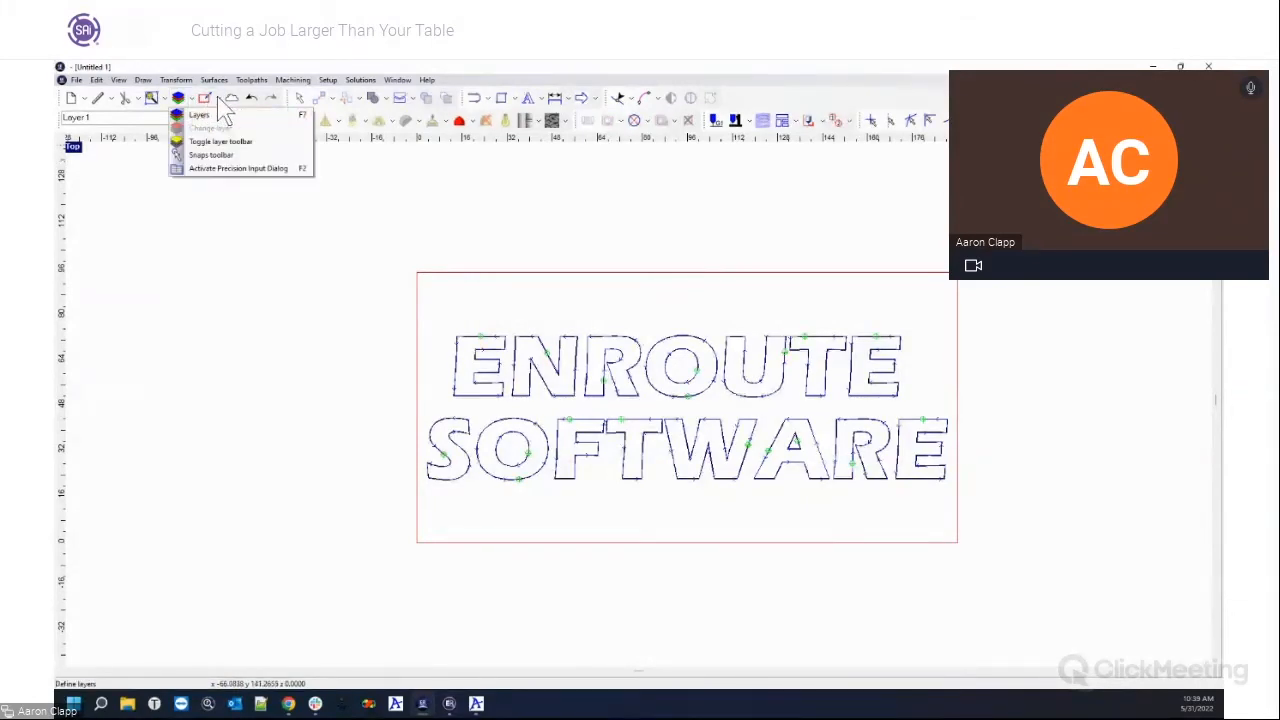
left_click(212, 99)
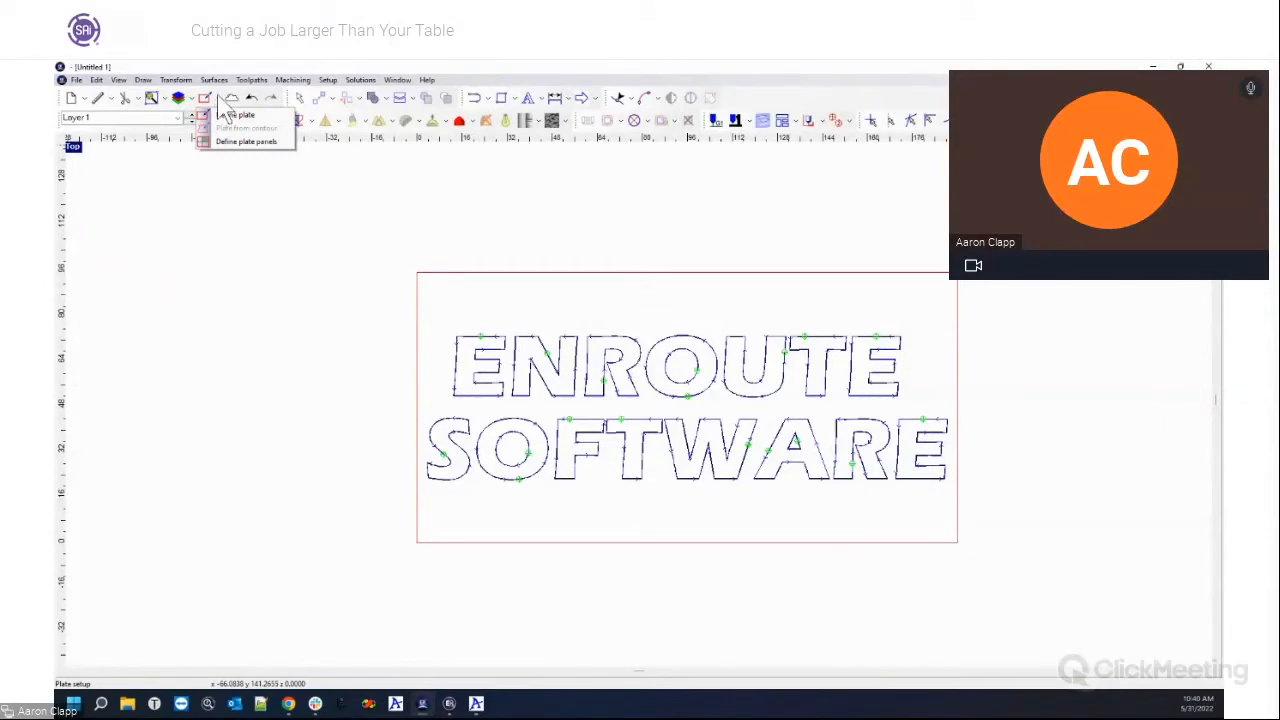
left_click(263, 146)
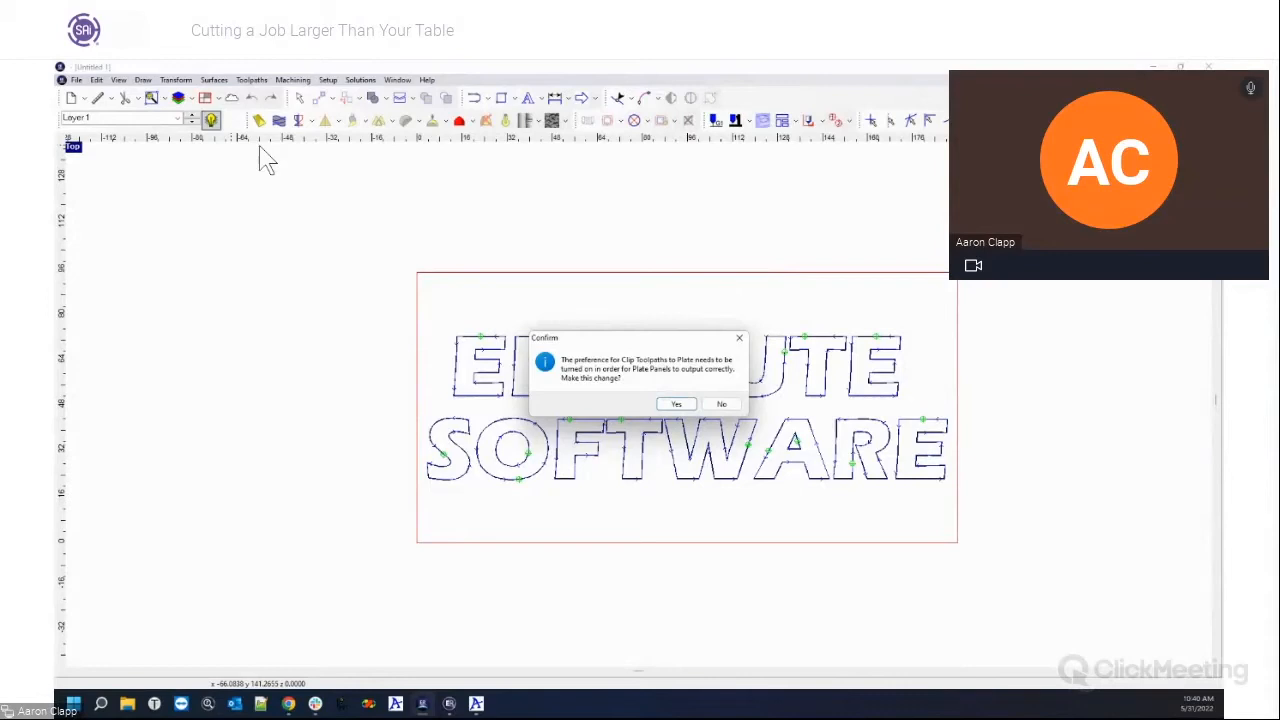
left_click(720, 403)
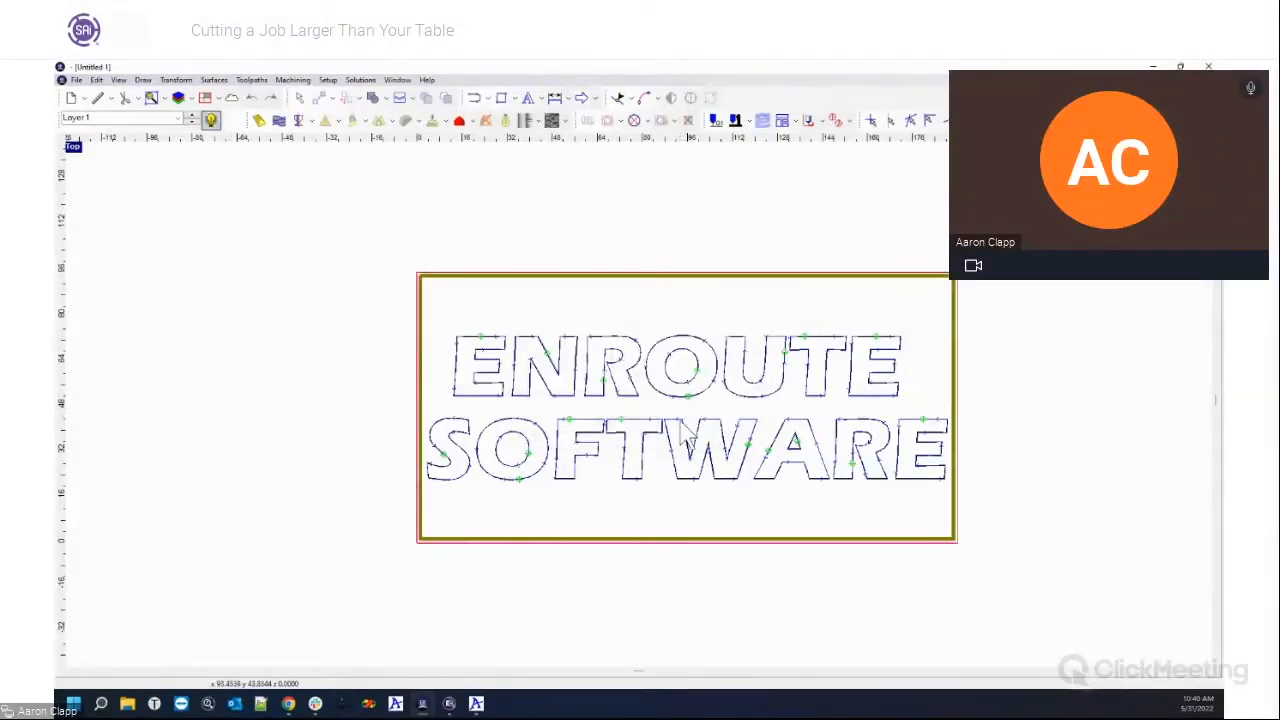
Step: Toggle Clip toolpaths to plate in the general toolpath preferences, apply the settings and leave plate panel mode
left_click(331, 81)
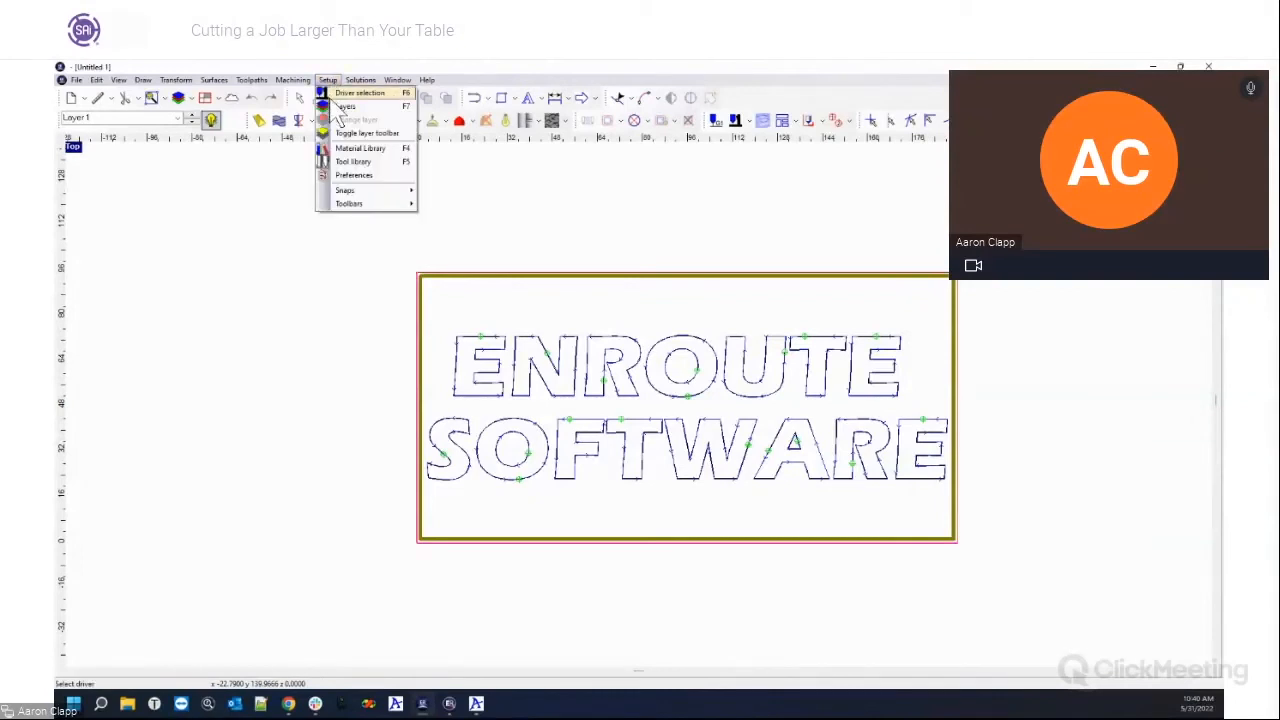
left_click(336, 176)
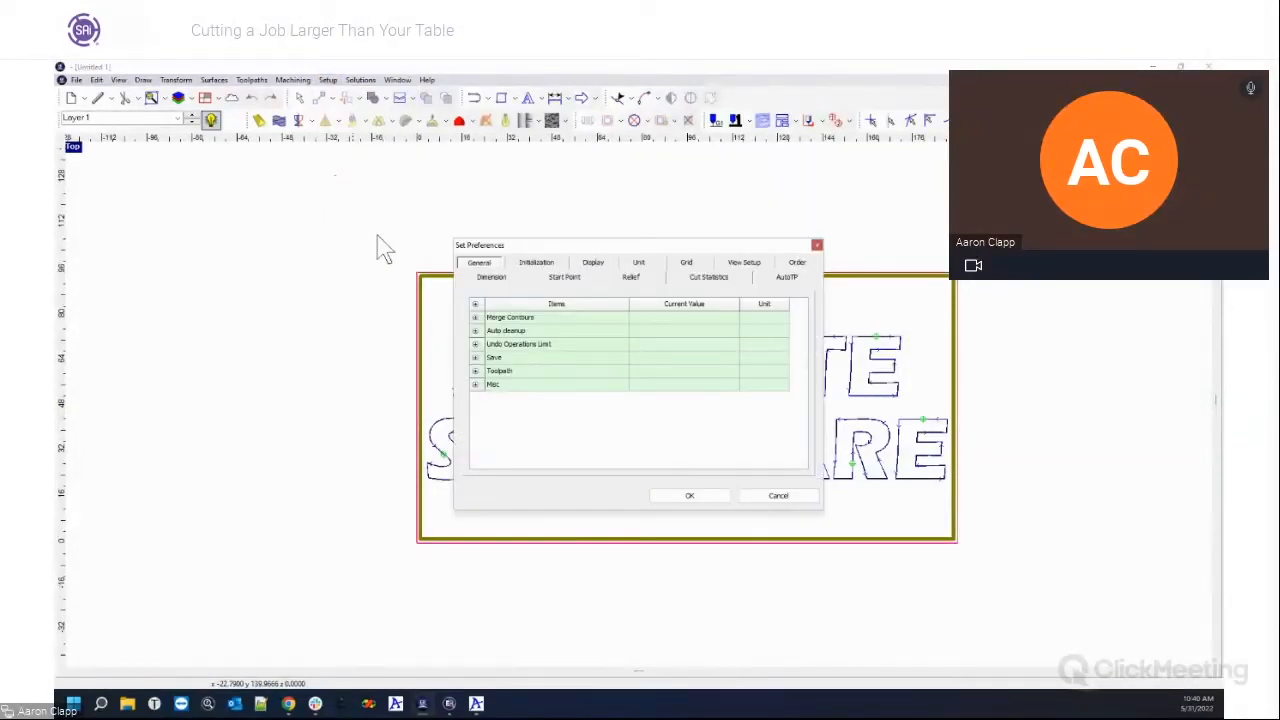
left_click(476, 372)
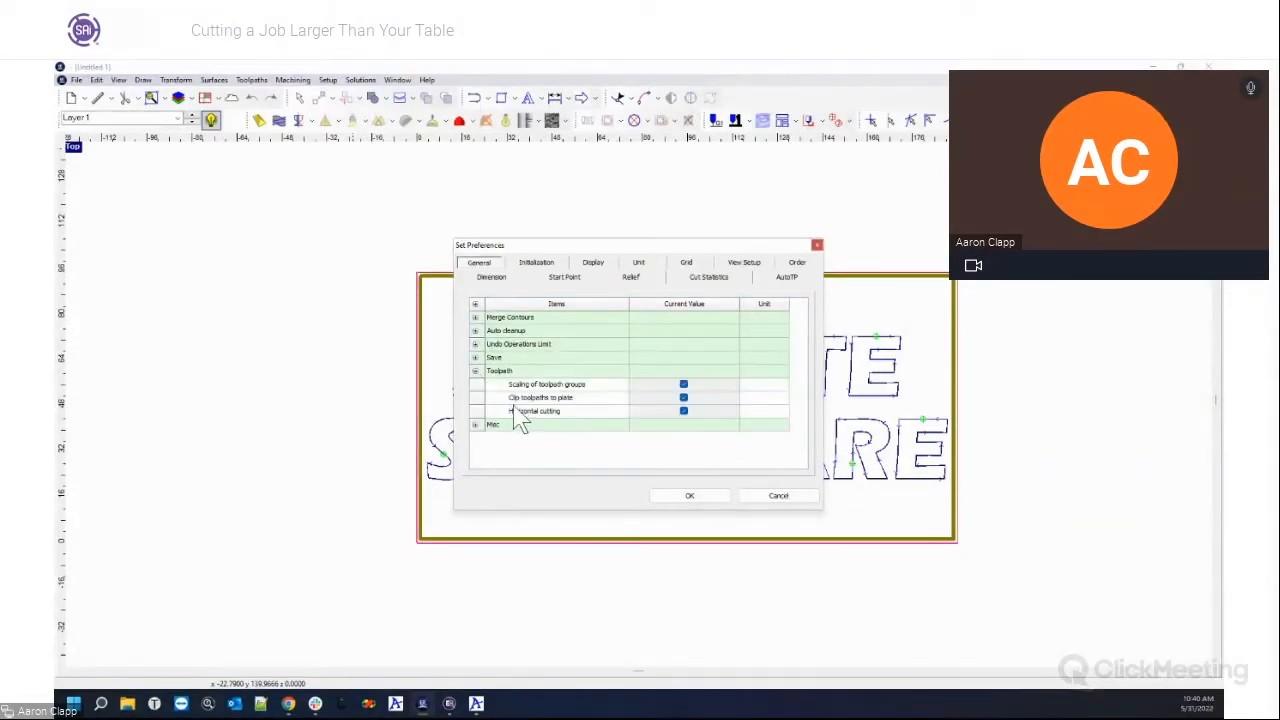
left_click(684, 403)
left_click(690, 496)
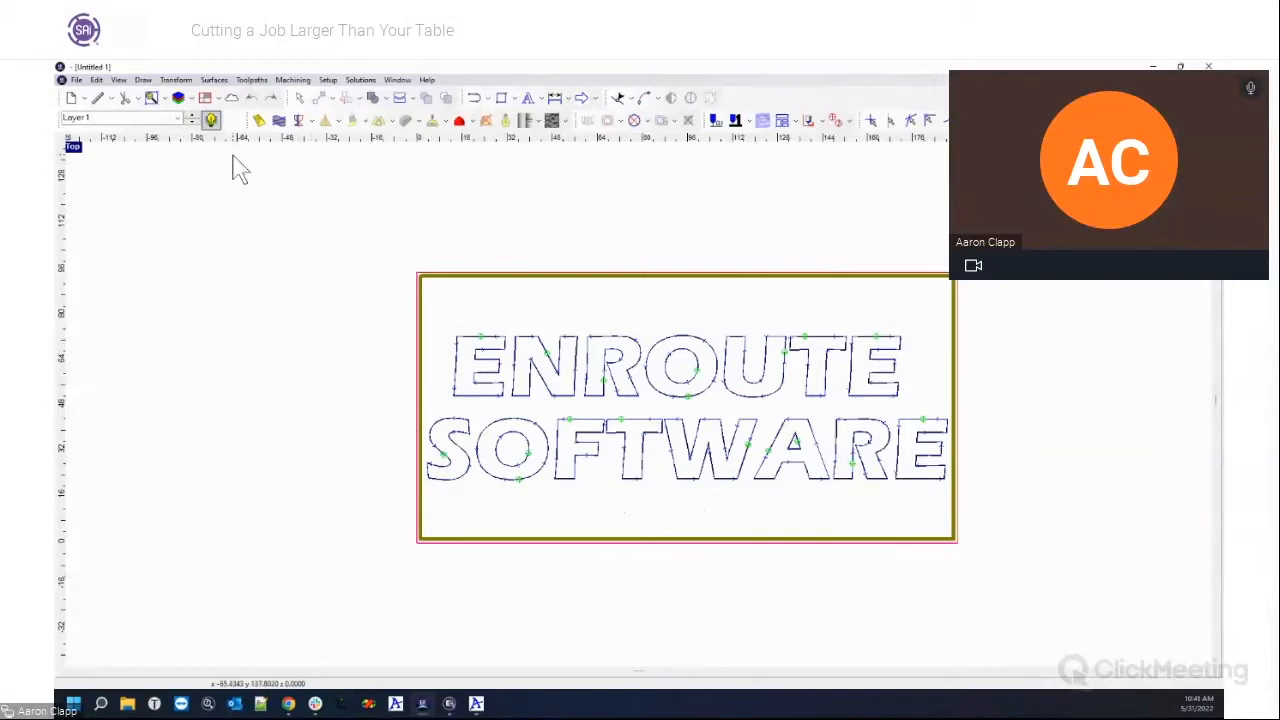
left_click(207, 100)
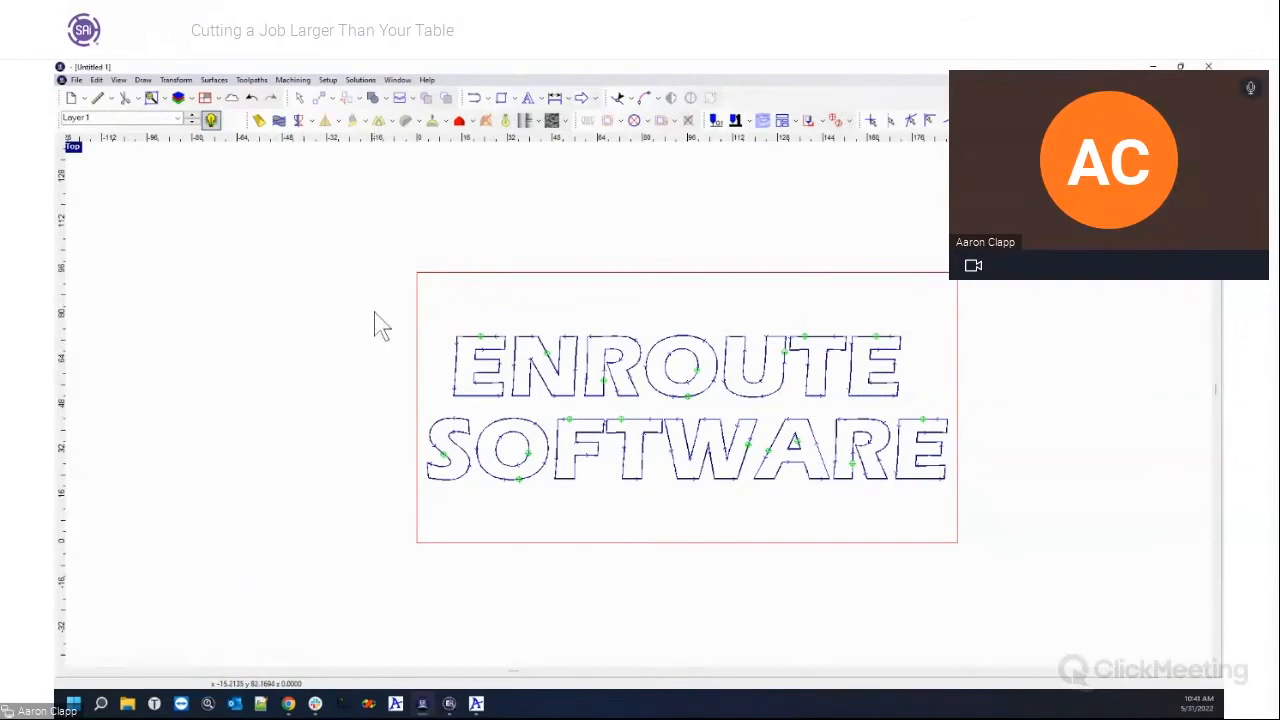
Step: Select all the lettering toolpaths and place three stacked copies outside the plate, beyond its left edge
left_click_drag(362, 276, 967, 530)
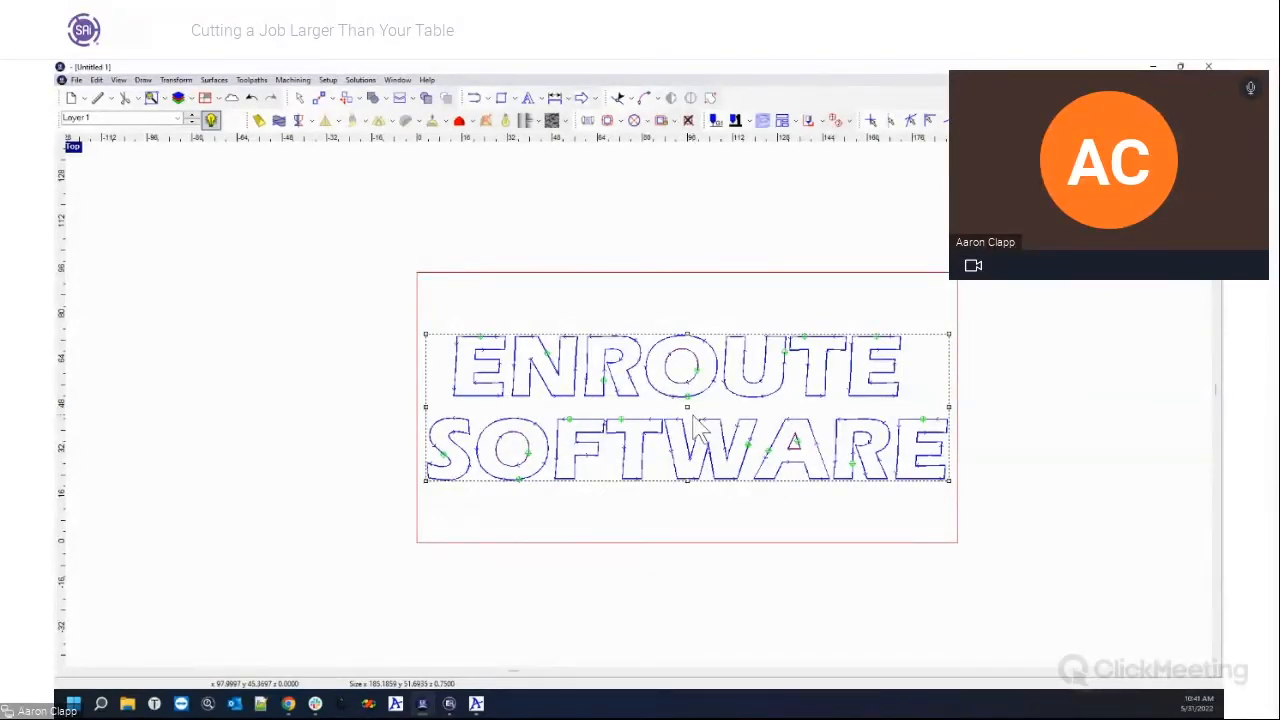
left_click_drag(407, 291, 1035, 575)
scroll(1035, 575, "down", 2)
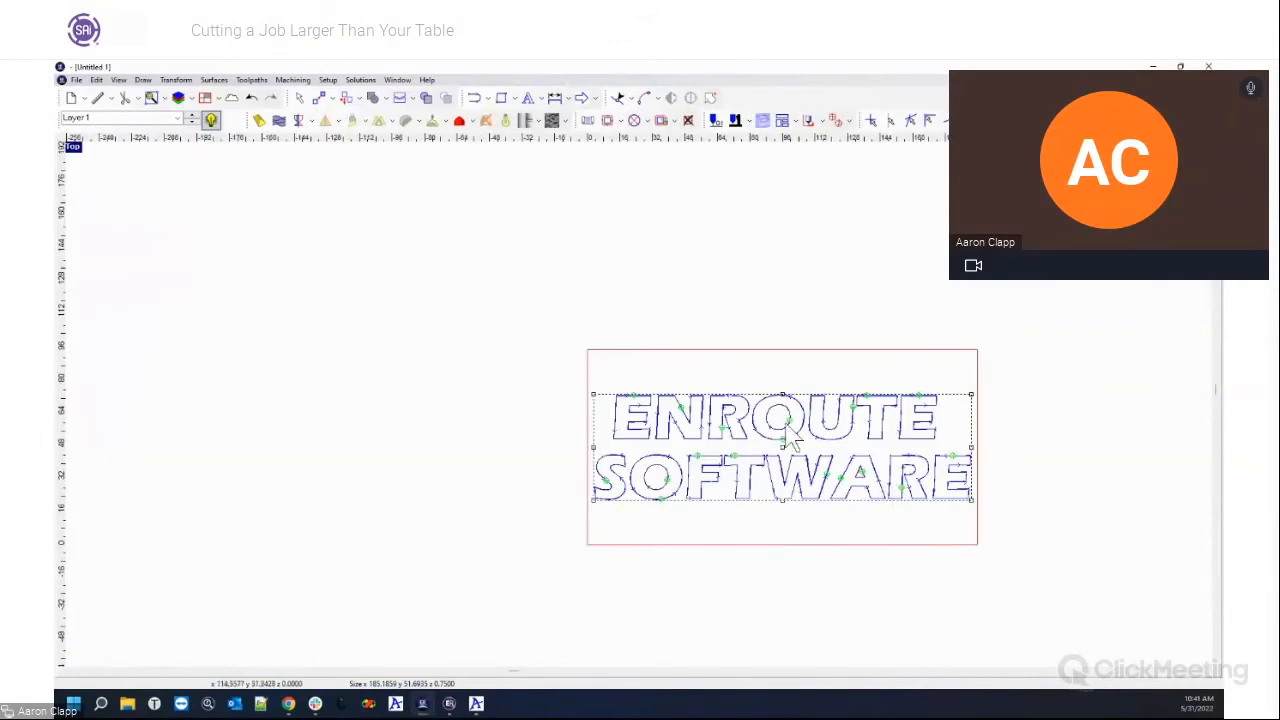
left_click_drag(777, 451, 357, 505)
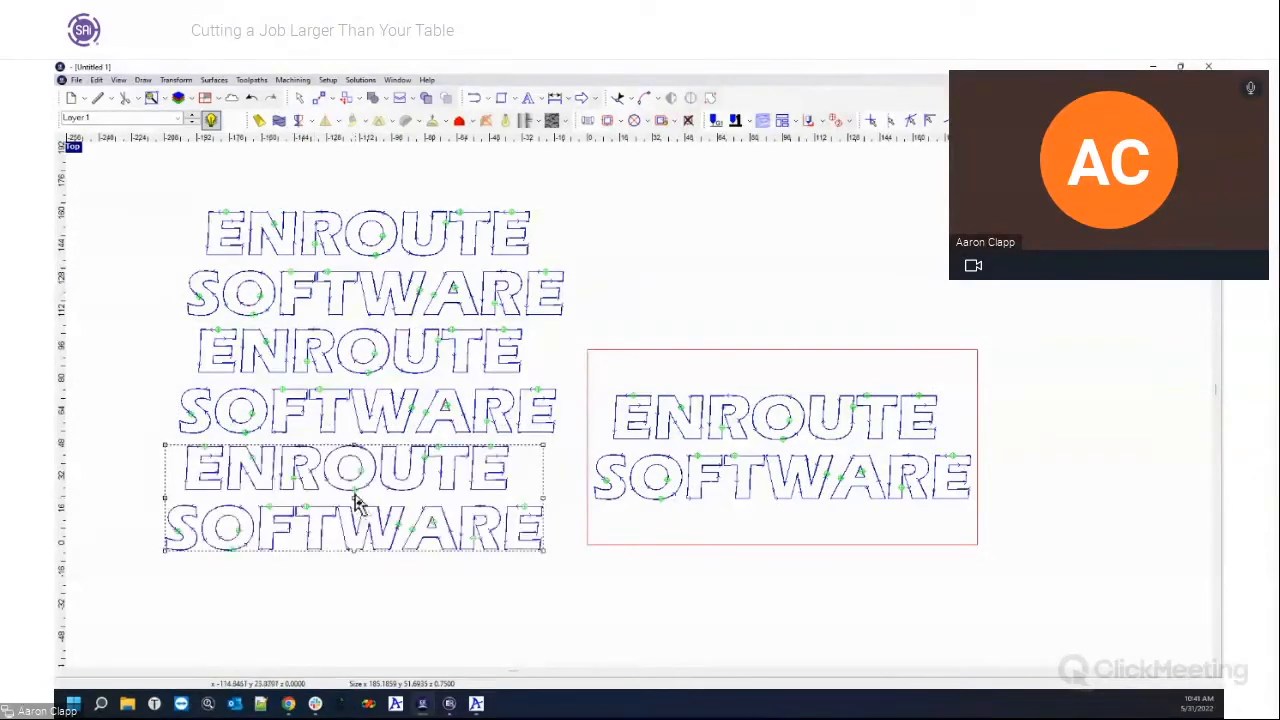
Step: Scale down the uppermost lettering copy and move the other two copies slightly farther from the plate
left_click(398, 268)
left_click(312, 240)
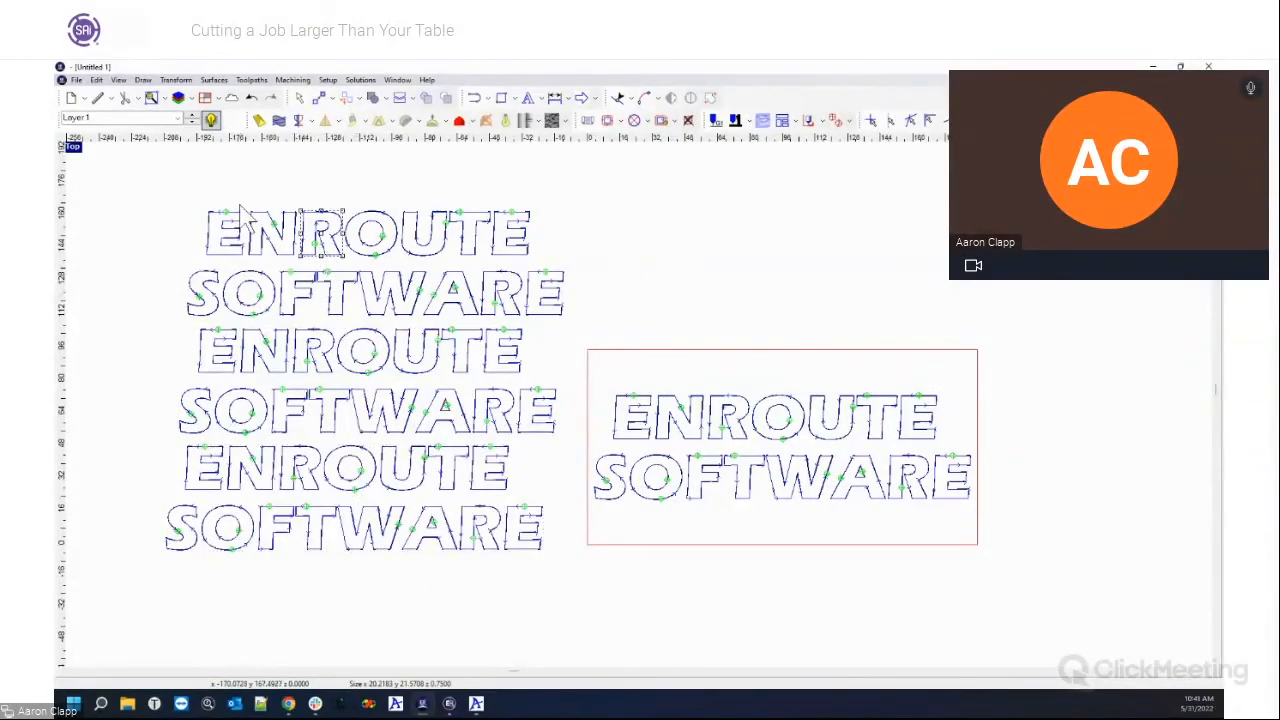
left_click_drag(164, 193, 426, 276)
left_click(430, 250)
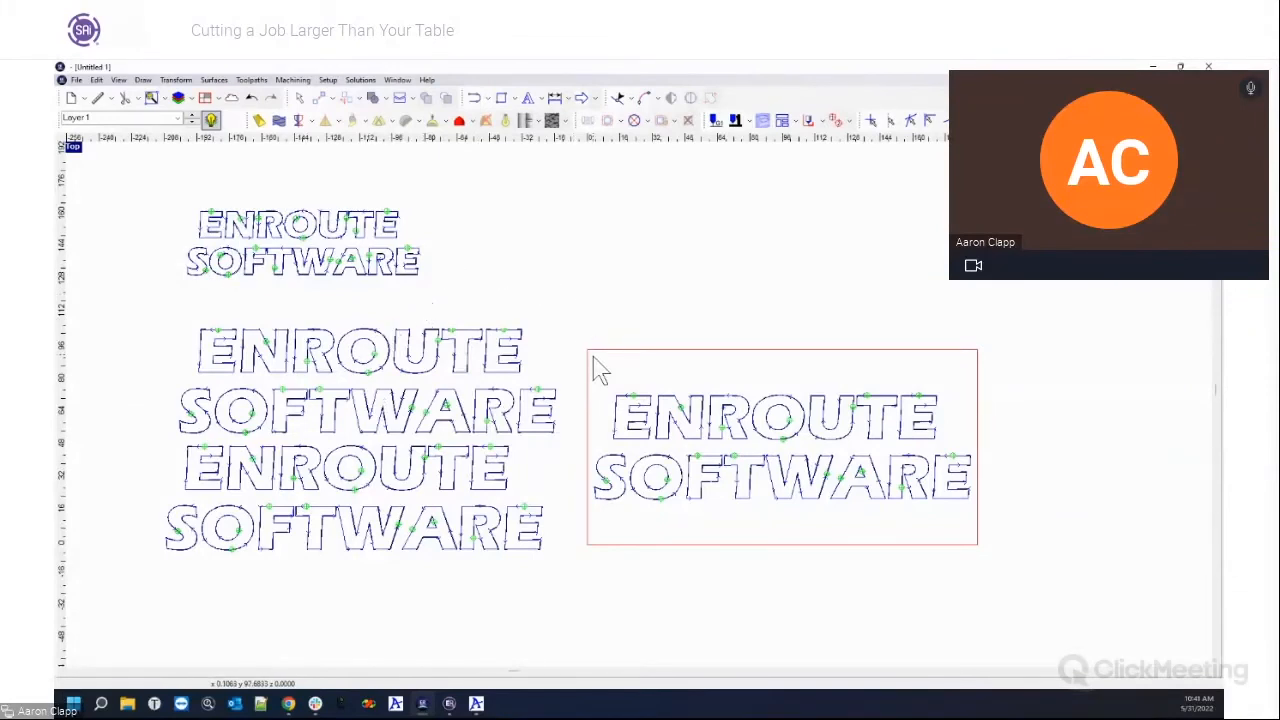
left_click_drag(122, 300, 585, 605)
left_click_drag(361, 446, 320, 429)
Step: Select the lettering on the plate and review the All and Selected toolpath choices in Create Output without outputting
left_click_drag(557, 324, 1003, 558)
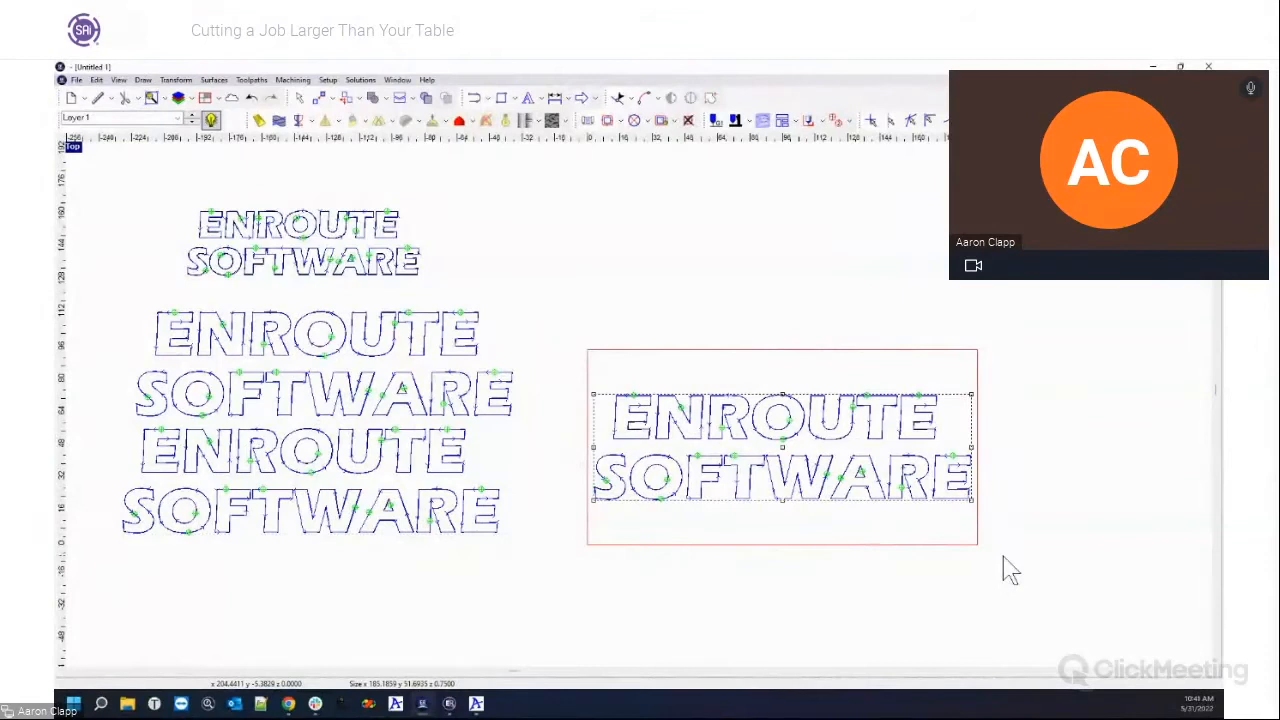
left_click(716, 121)
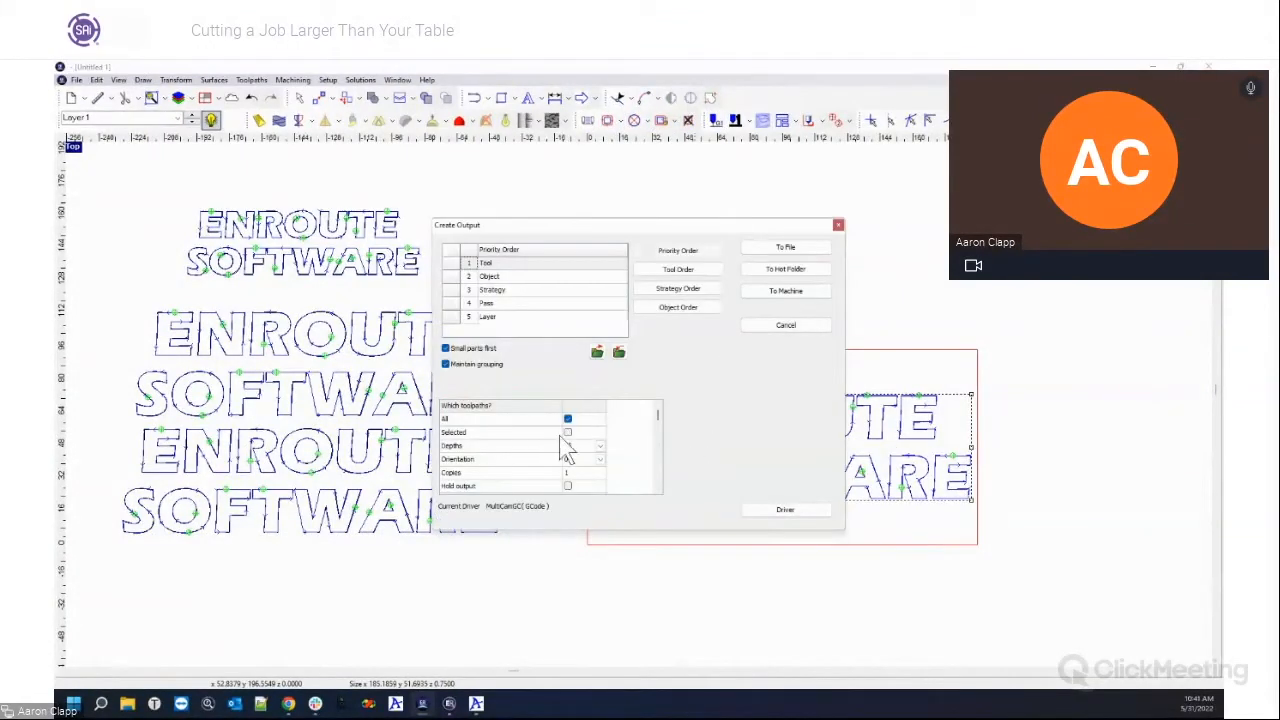
left_click(567, 433)
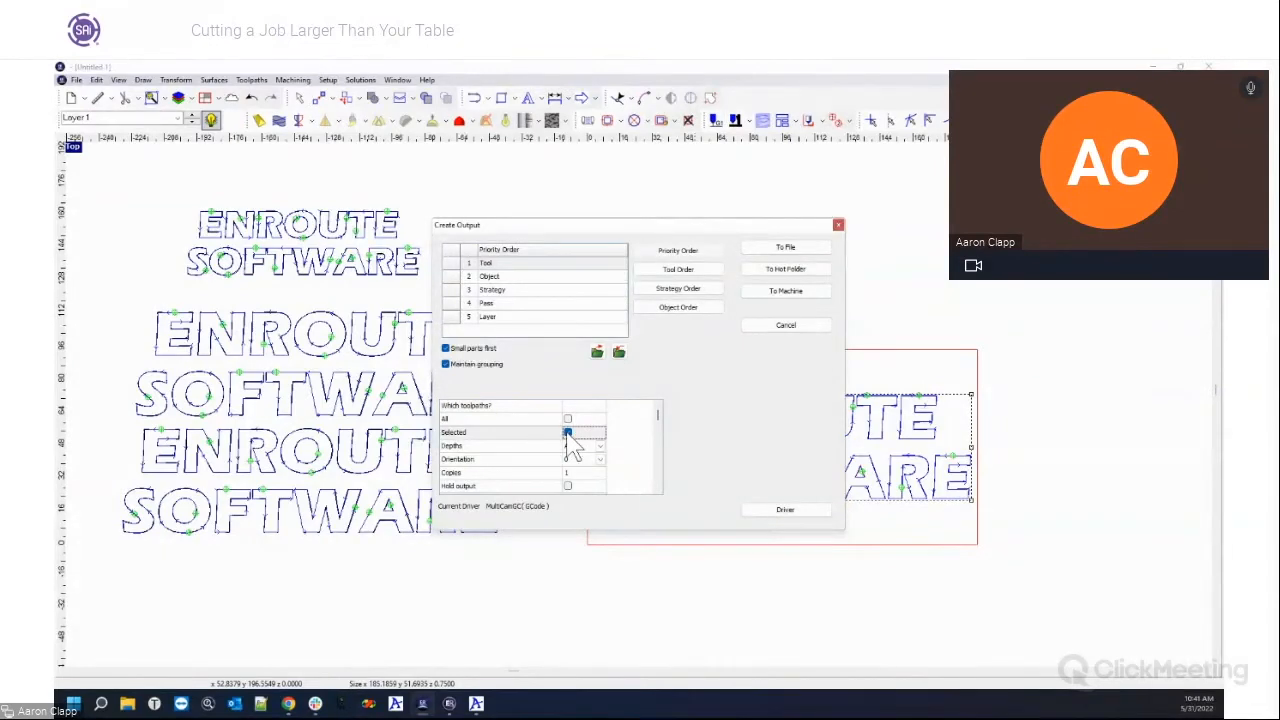
left_click(568, 420)
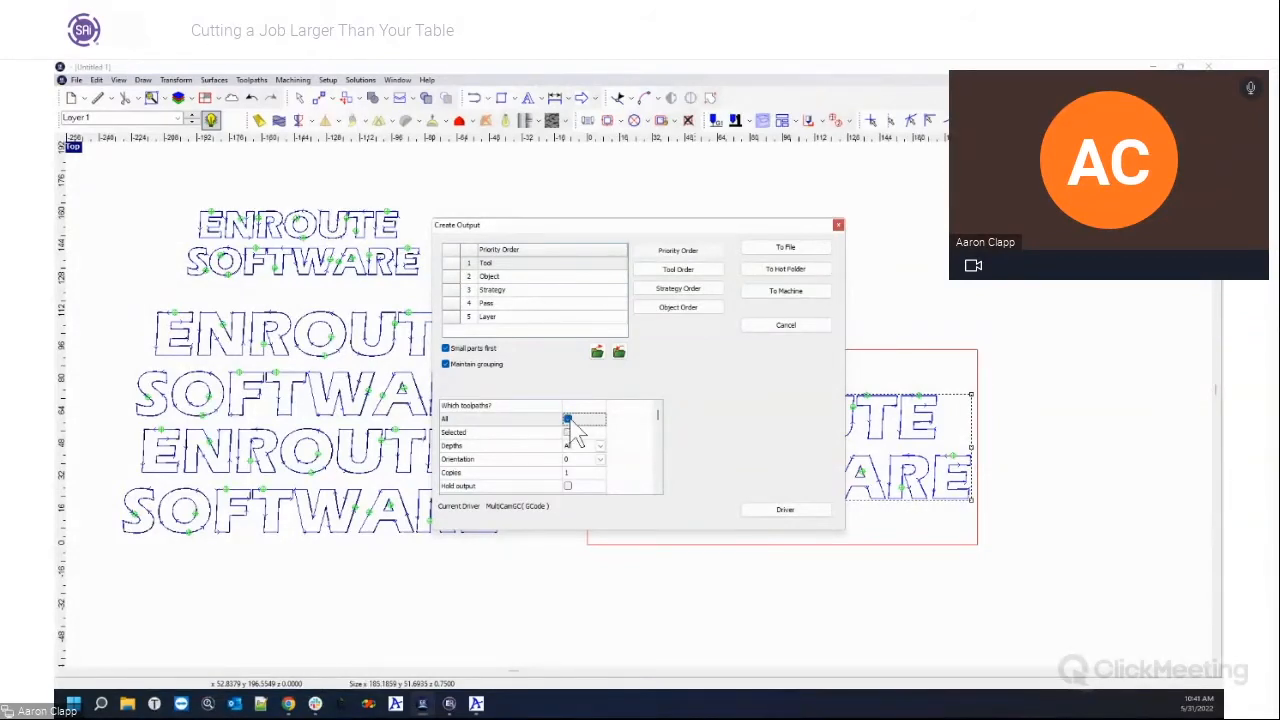
left_click(838, 225)
left_click(593, 400)
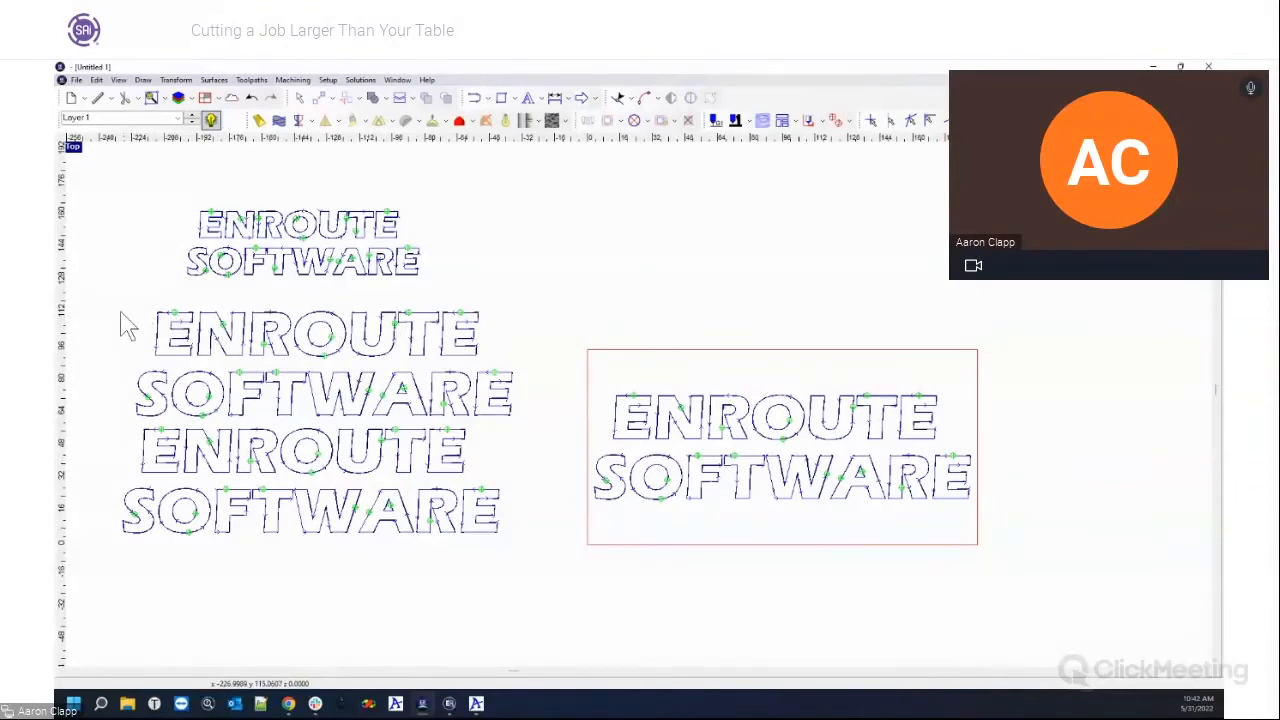
Step: Delete the three lettering copies outside the plate
left_click_drag(106, 300, 545, 421)
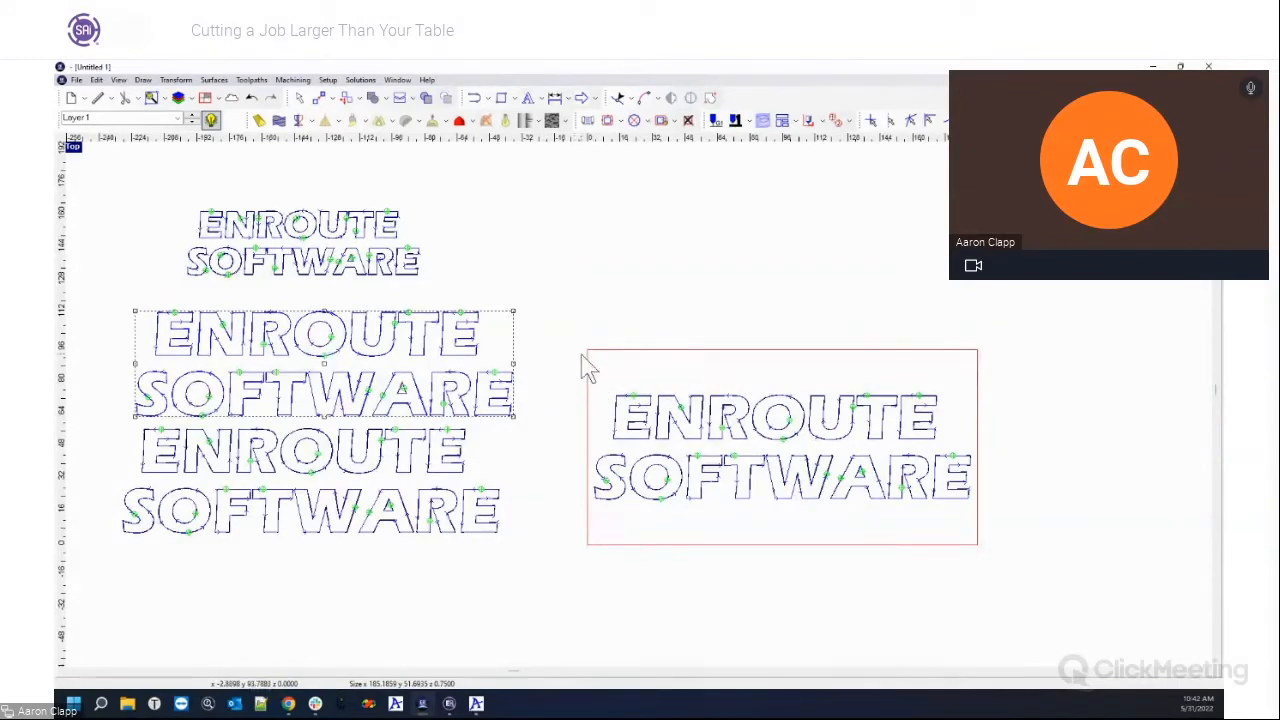
left_click_drag(114, 189, 543, 572)
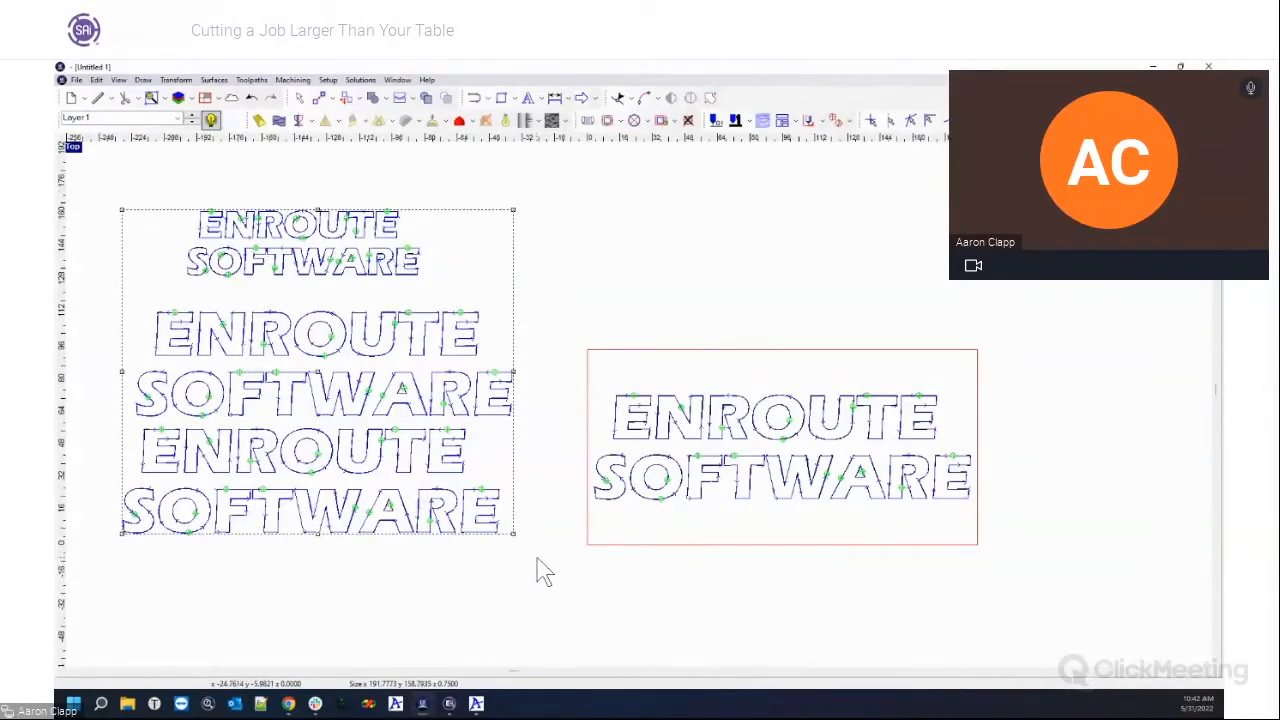
key("Delete")
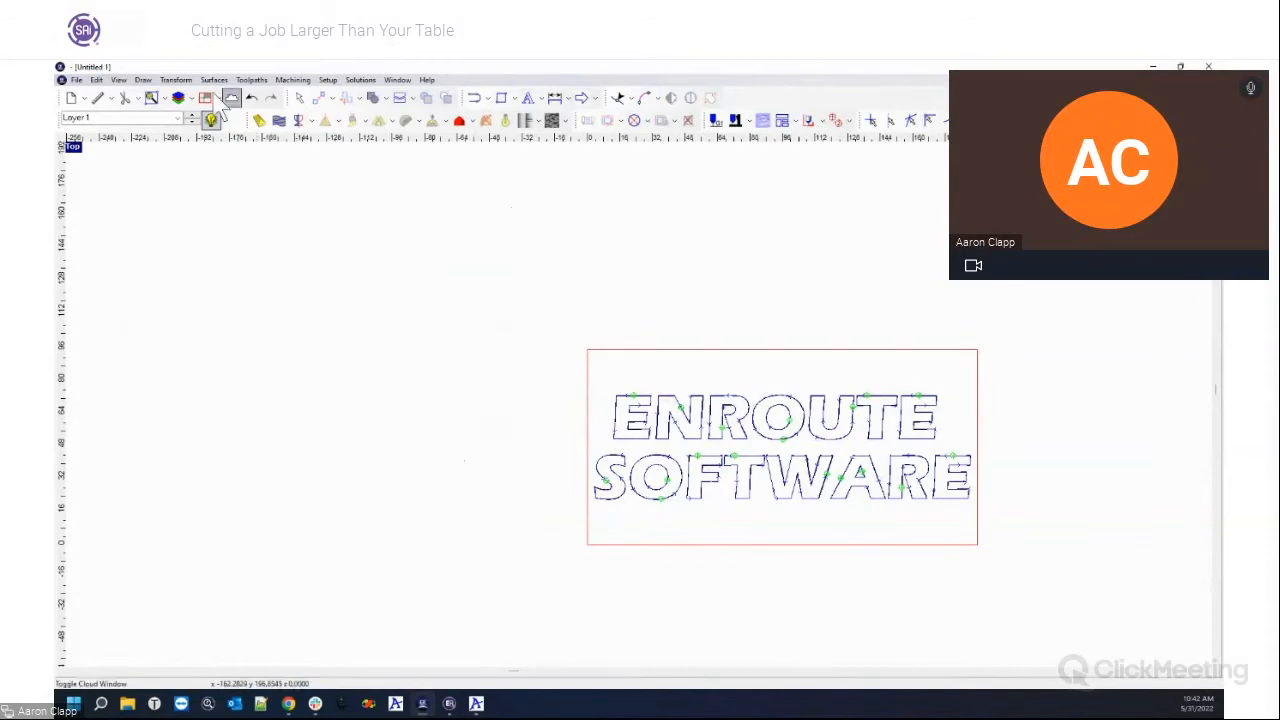
Step: Select the lettering and divide the plate into four panels with a horizontal line about mid-height and a vertical line at about 96 in
scroll(805, 620, "up", 1)
scroll(934, 523, "up", 1)
scroll(1000, 460, "down", 2)
scroll(1066, 409, "up", 3)
scroll(1064, 422, "down", 1)
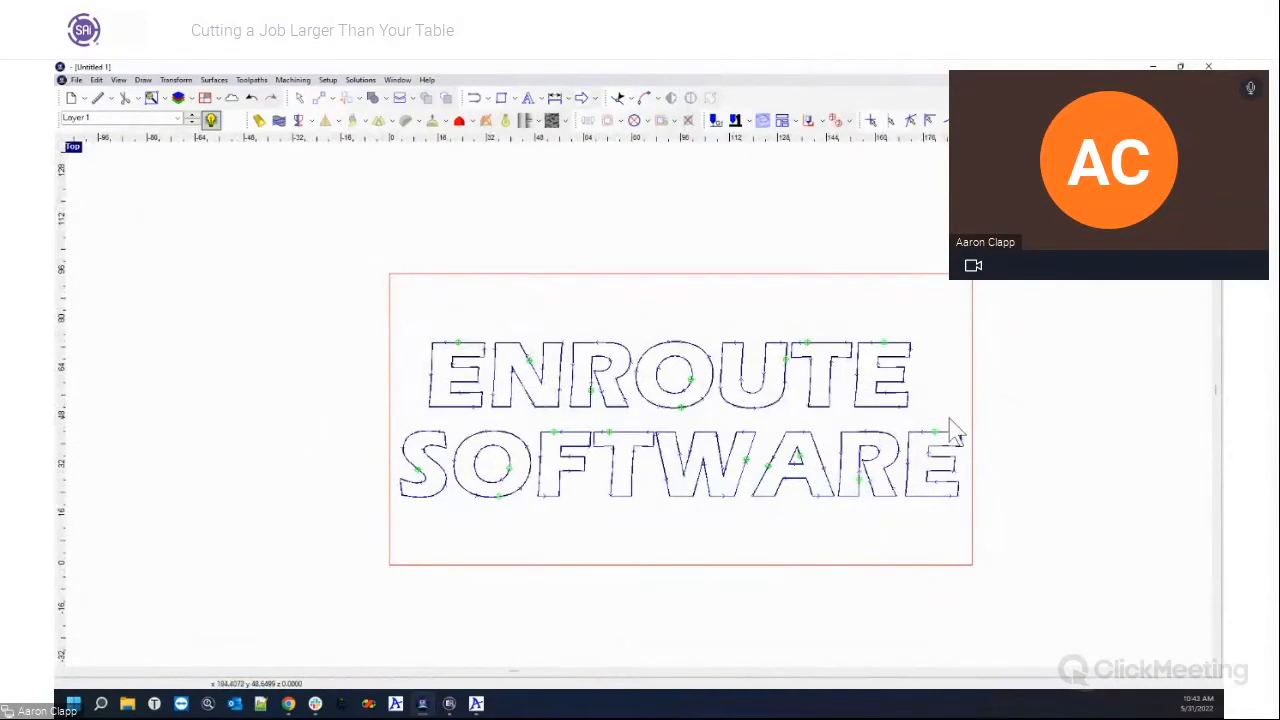
left_click_drag(306, 281, 1013, 563)
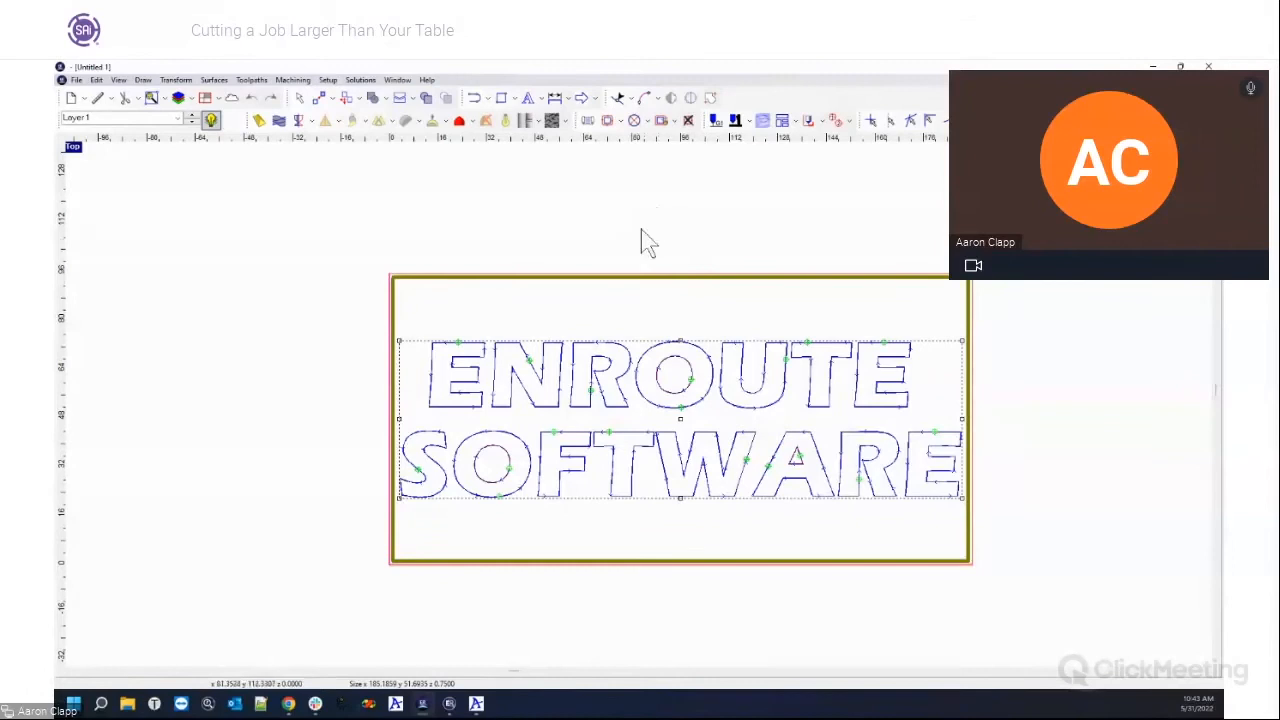
left_click_drag(678, 243, 666, 425)
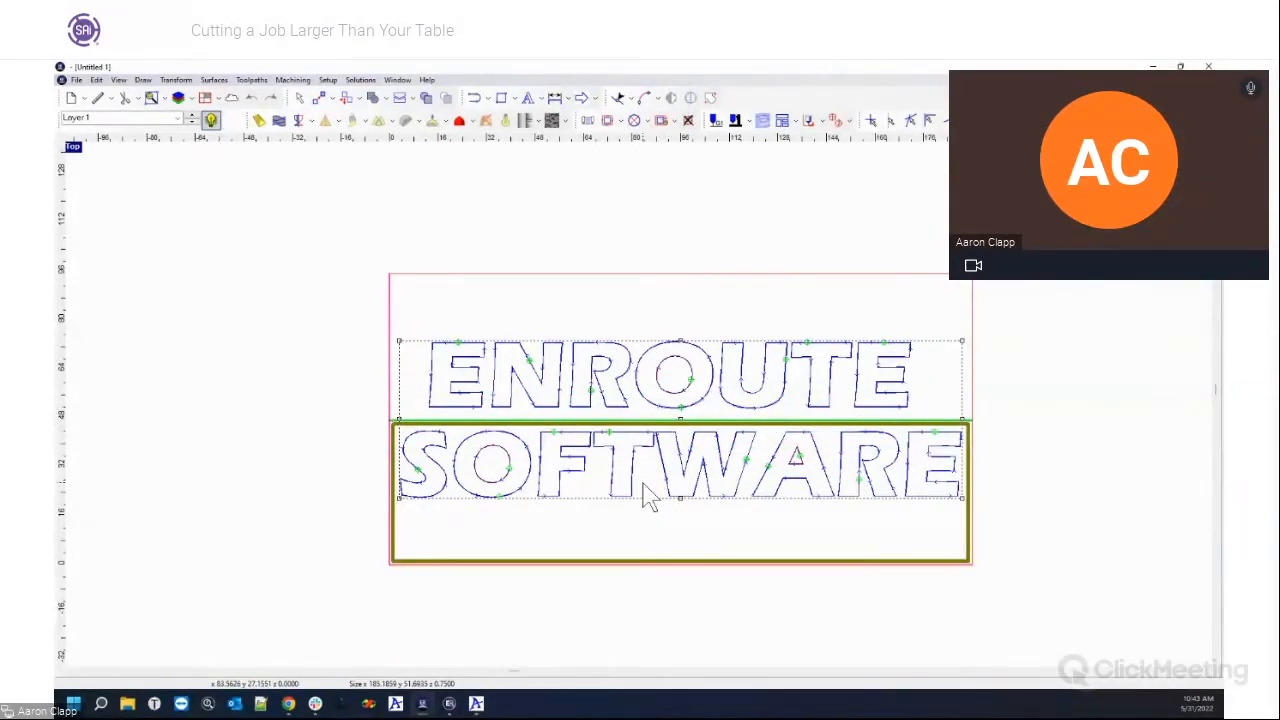
left_click(271, 417)
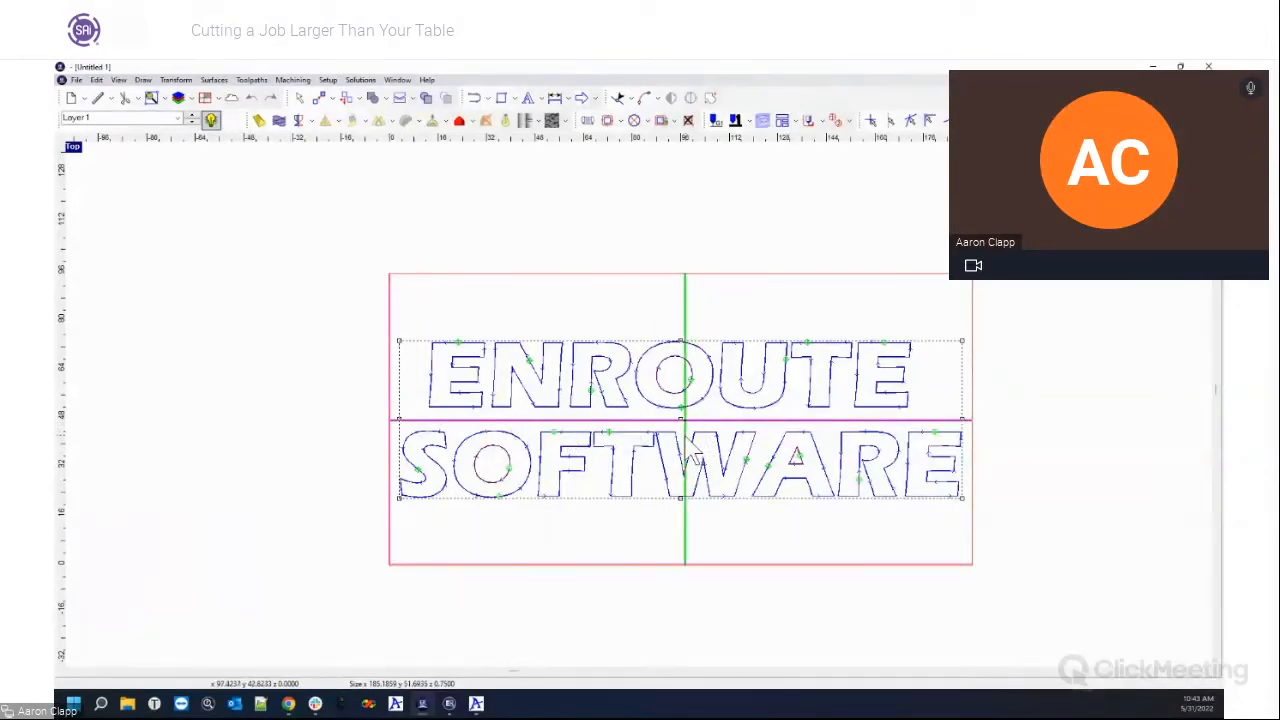
left_click(683, 482)
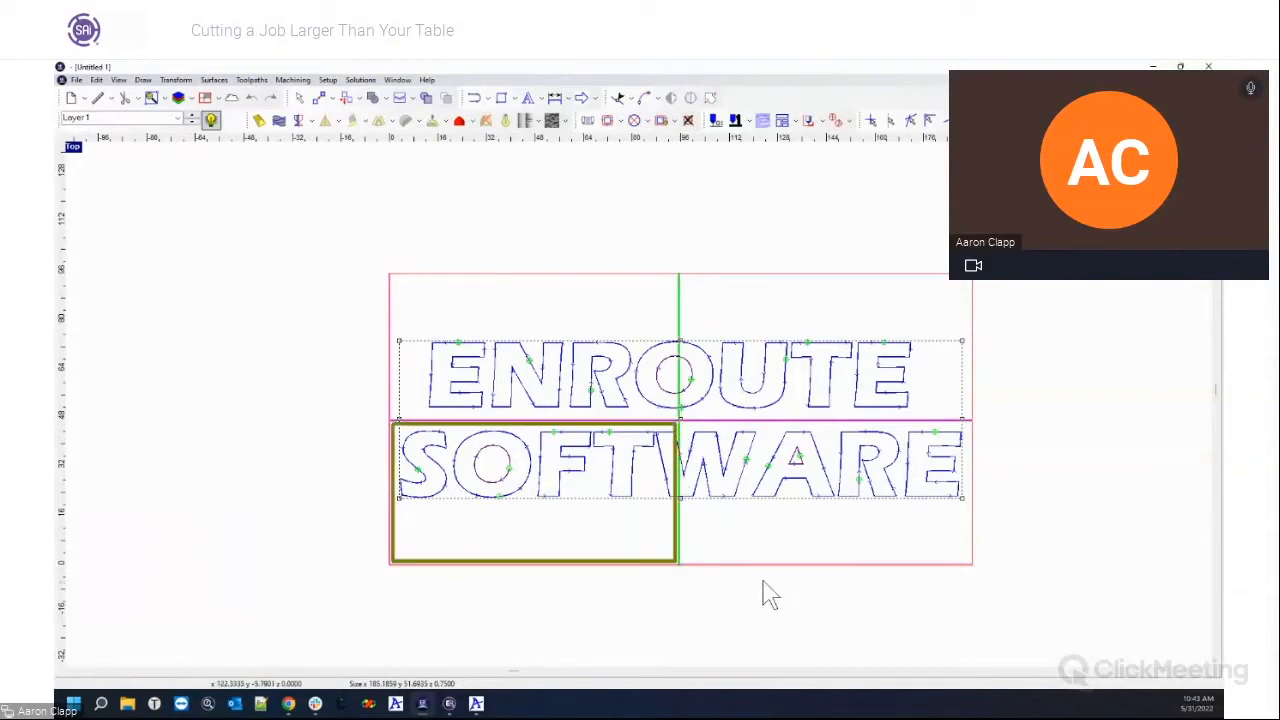
Step: Go through the four plate panels in turn to check which part of the lettering each one covers
left_click(538, 386)
left_click(798, 368)
left_click(779, 475)
left_click(609, 480)
Step: Set the position of the vertical panel line to 96 in
left_click(679, 303)
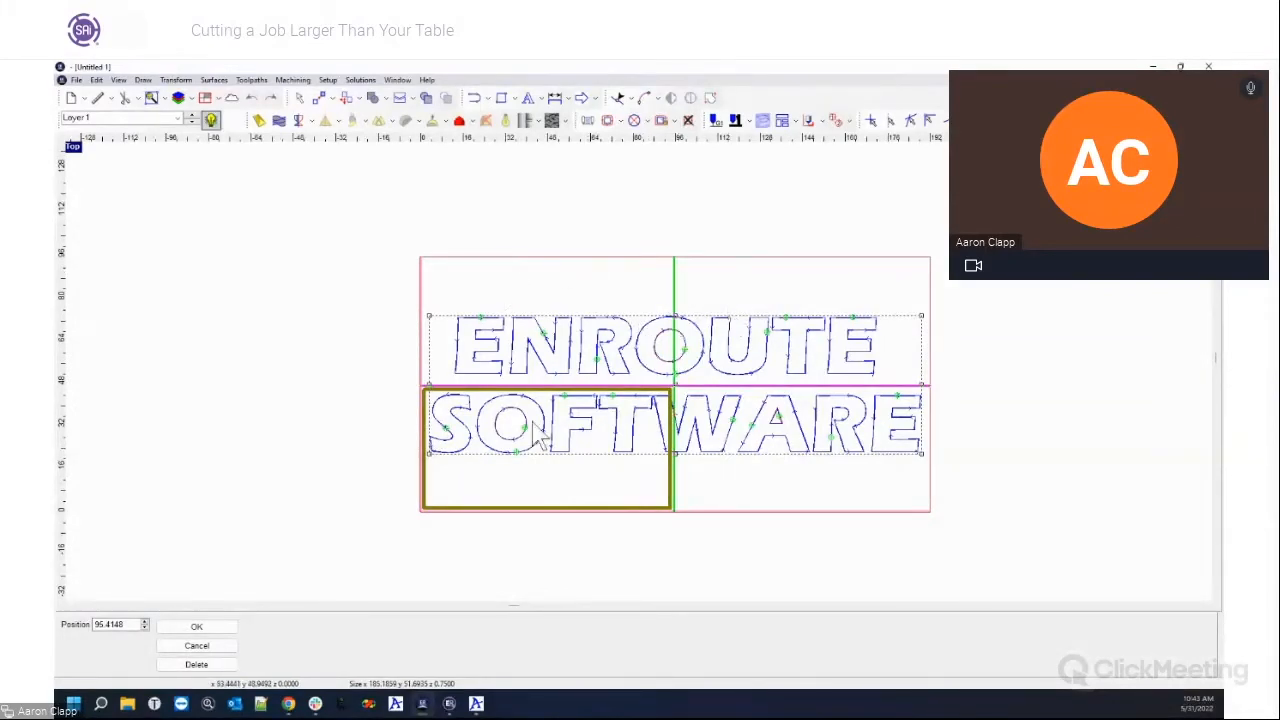
left_click_drag(93, 624, 141, 624)
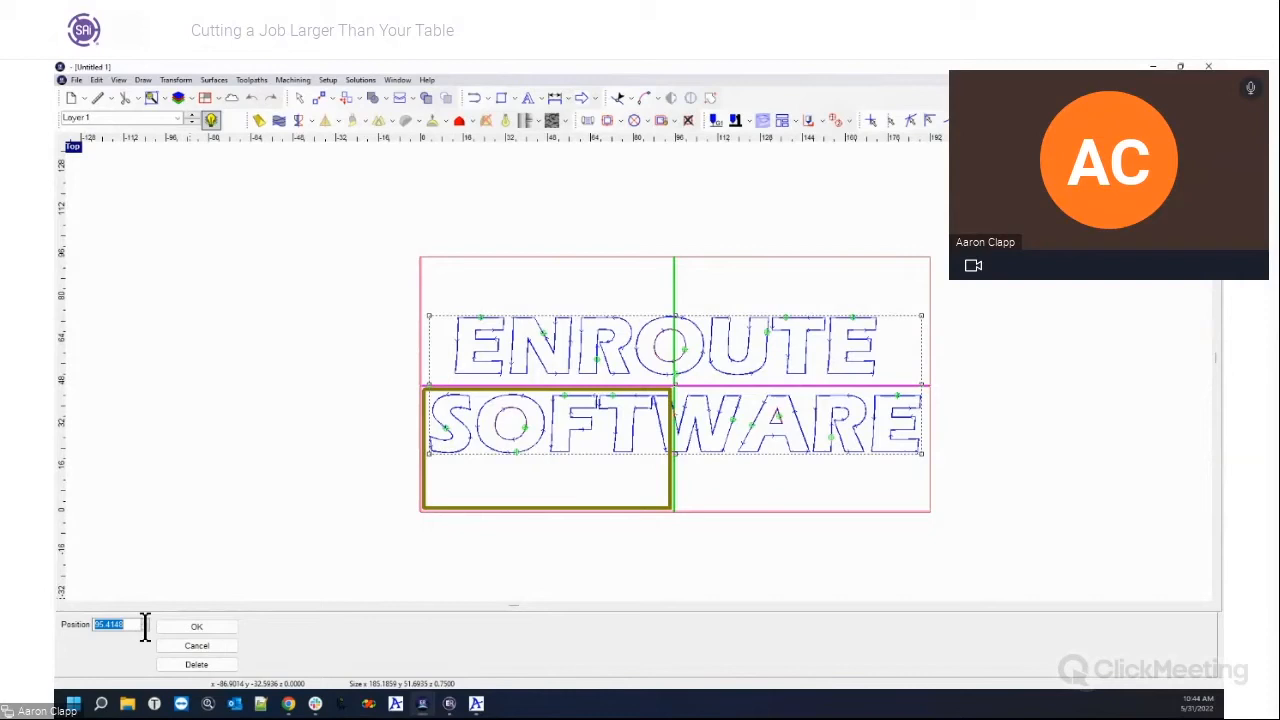
type("96")
left_click(192, 626)
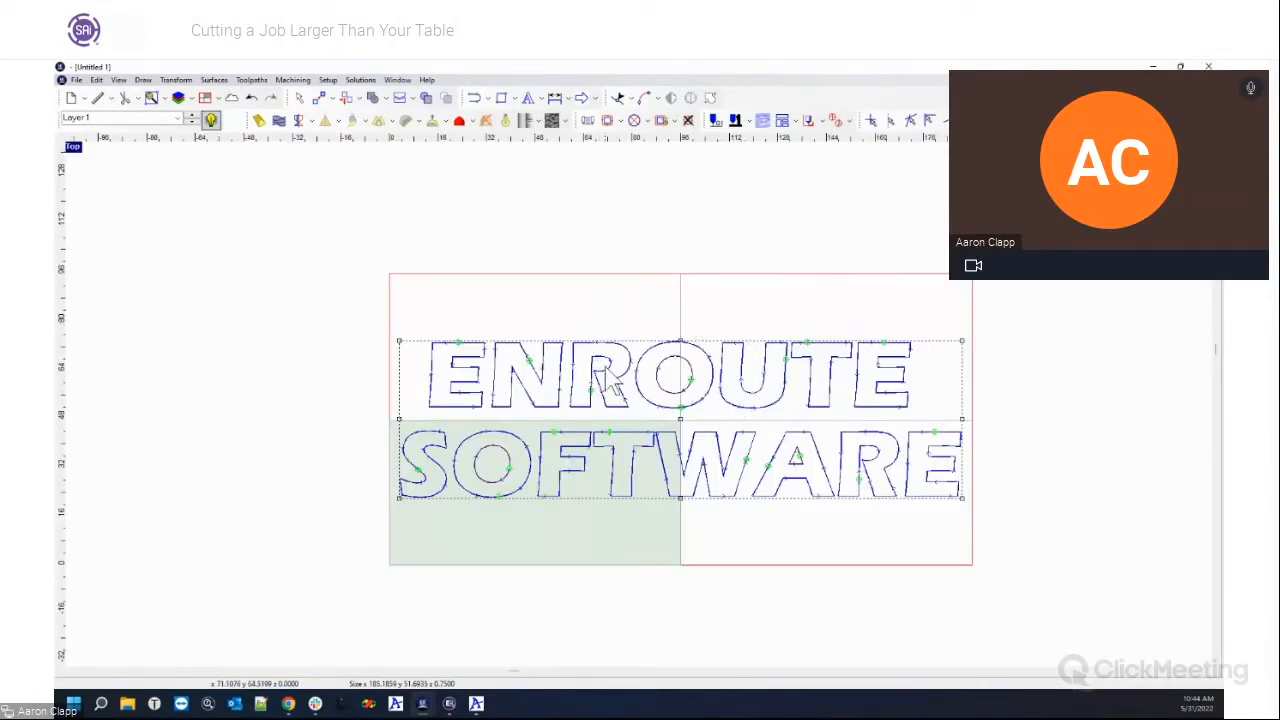
Step: Set the position of the horizontal panel line to 48 in
left_click(205, 97)
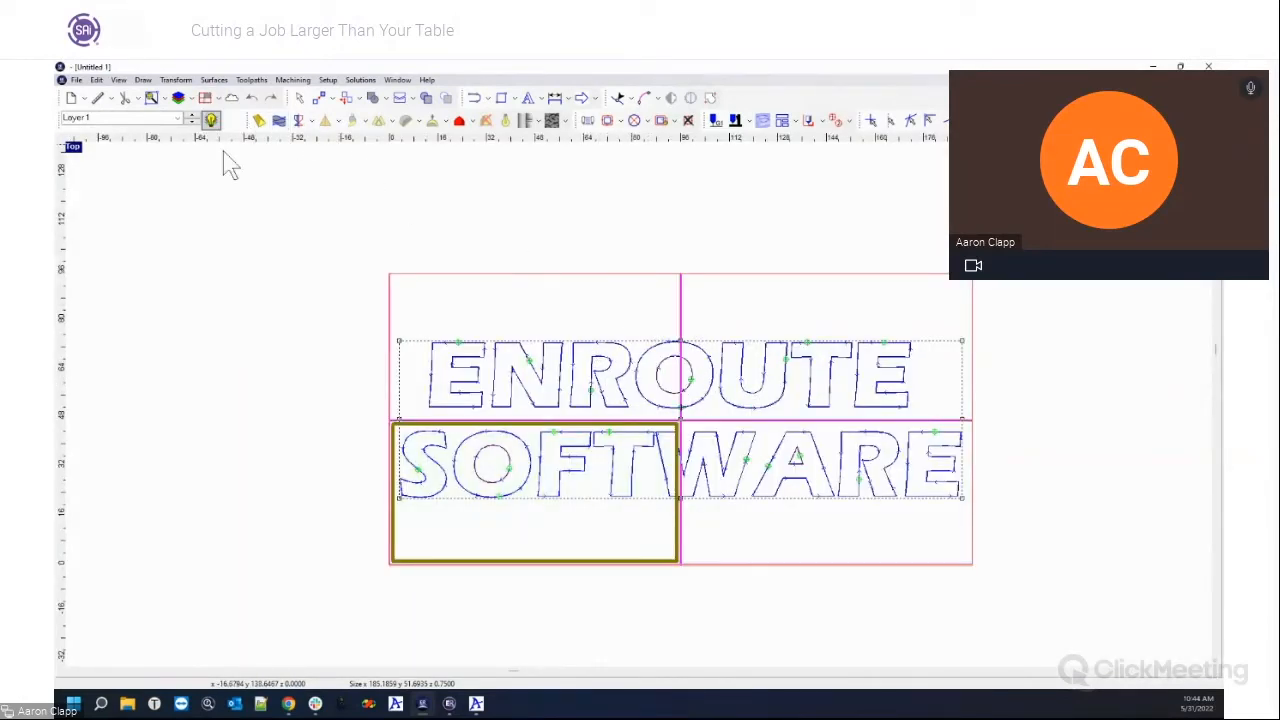
double_click(716, 424)
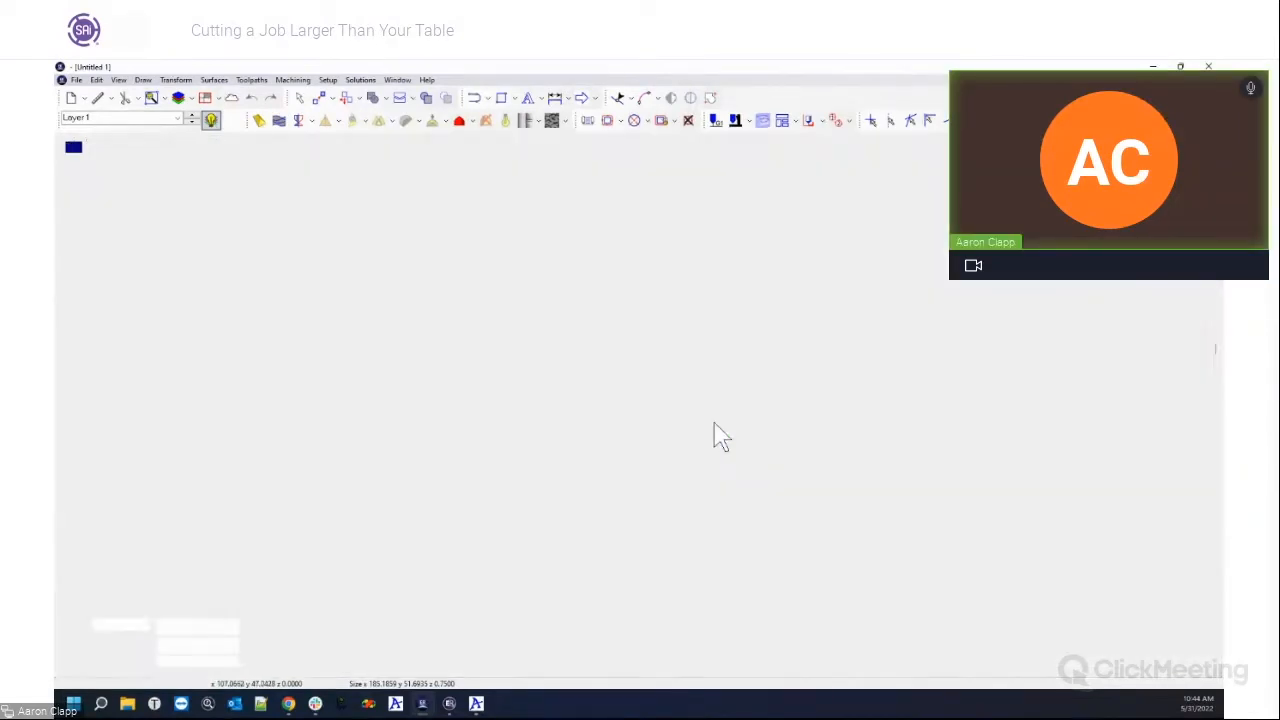
double_click(127, 624)
left_click_drag(95, 621, 131, 617)
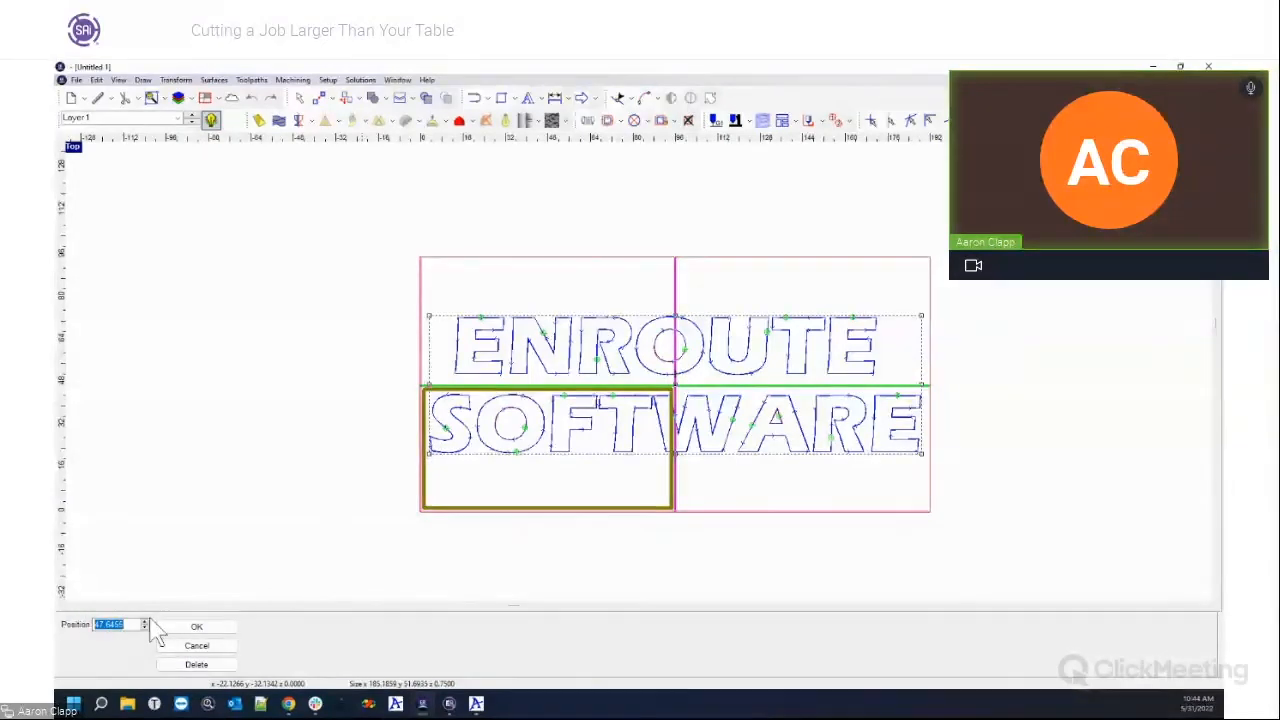
type("48")
key("Tab")
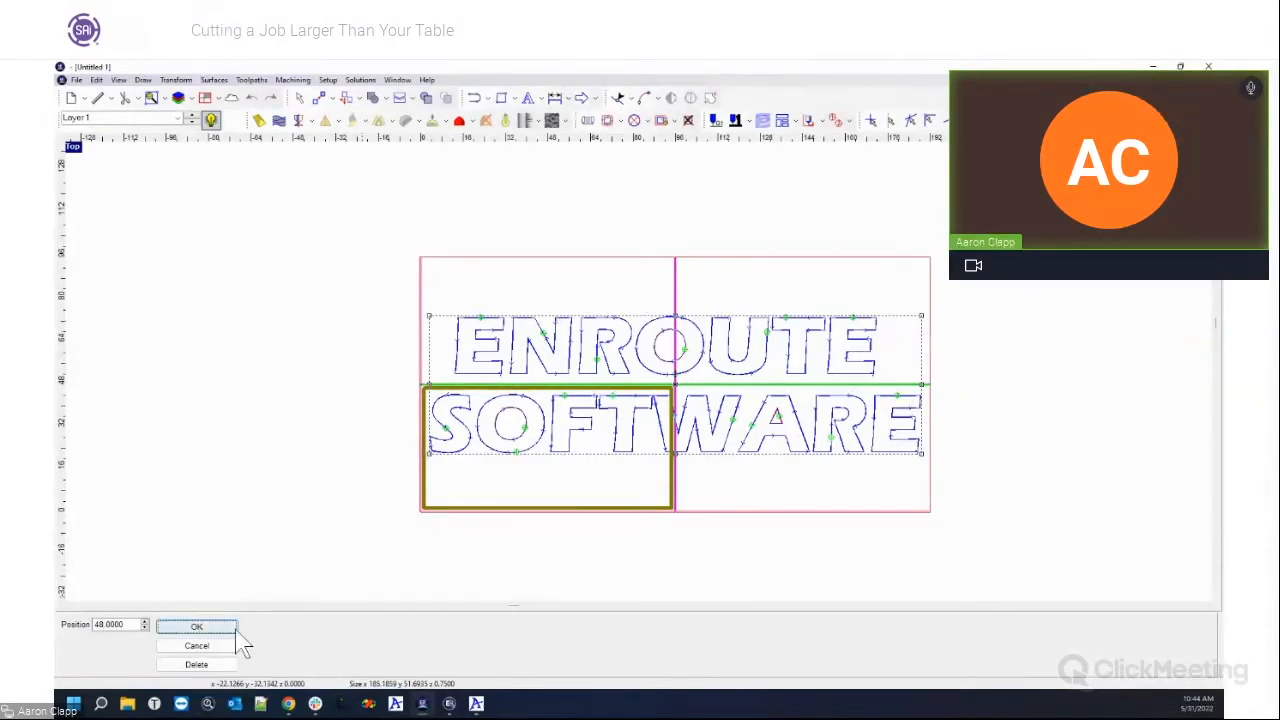
left_click(205, 628)
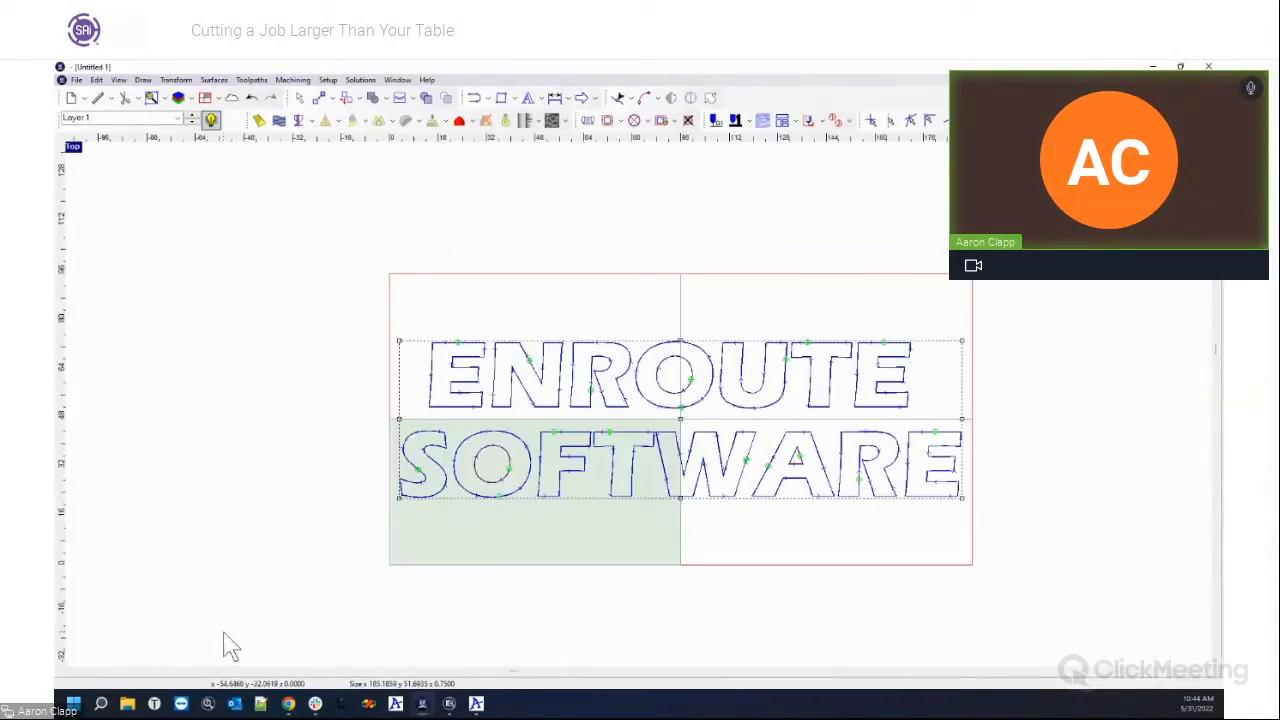
Step: Deselect the lettering, go through the four panels ending on the upper-left one, and examine where its edge crosses the O of ENROUTE
left_click(276, 512)
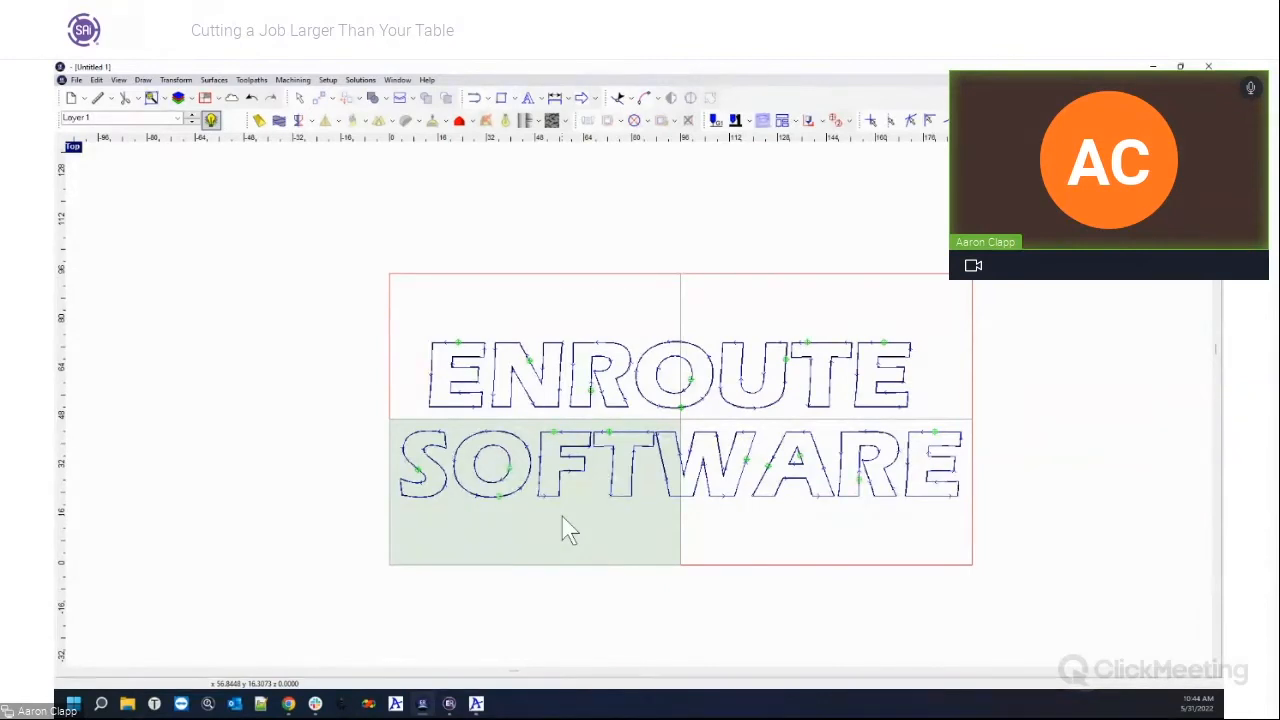
left_click(205, 97)
left_click(519, 370)
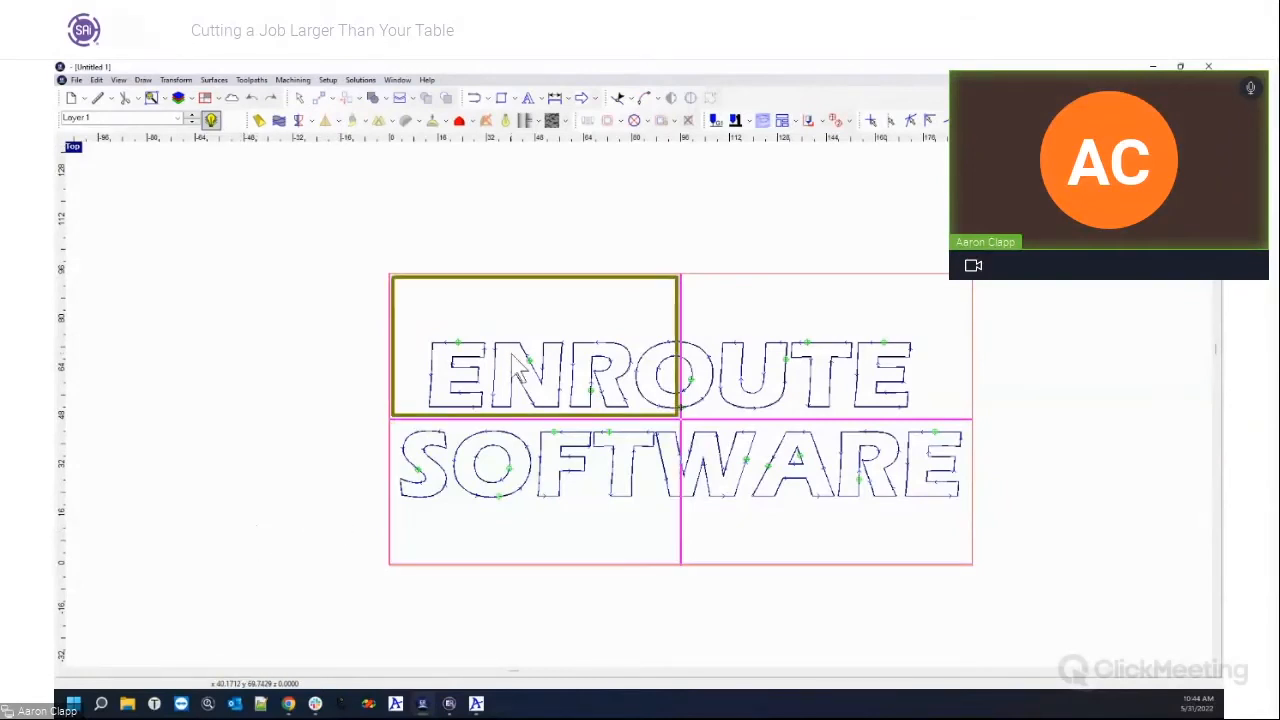
left_click(765, 370)
left_click(775, 505)
left_click(640, 520)
left_click(597, 385)
left_click(591, 366)
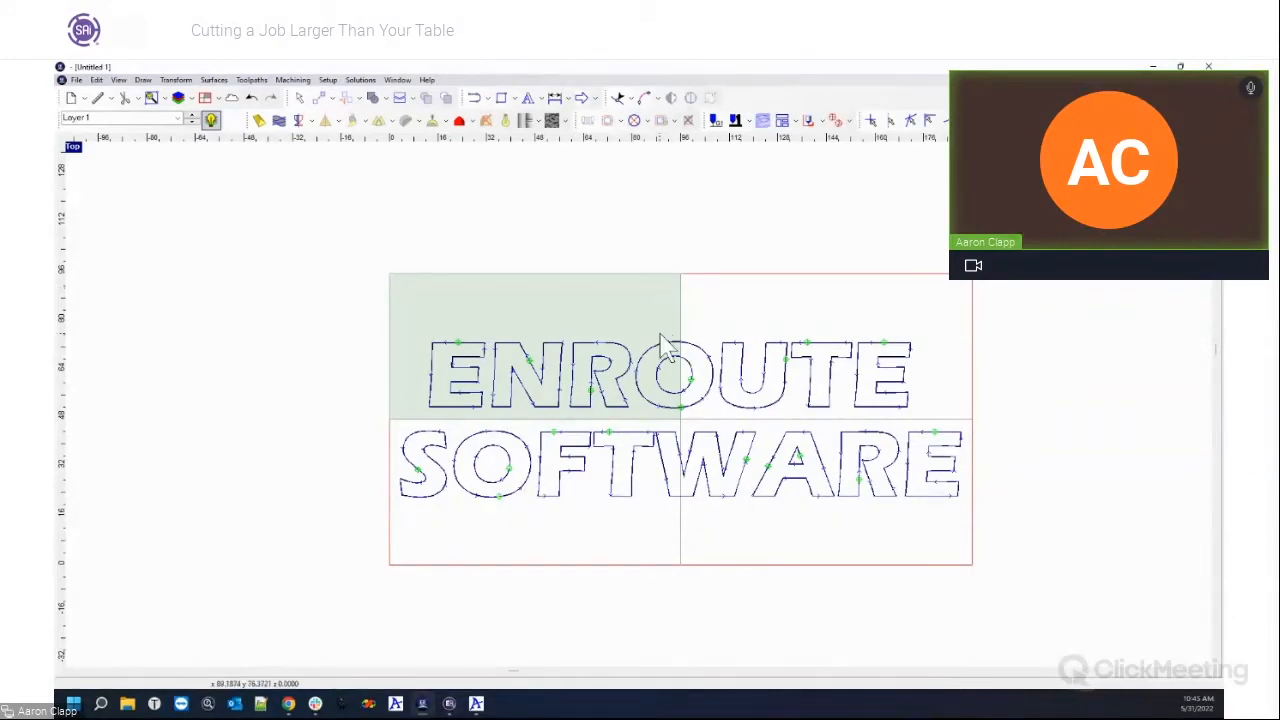
scroll(680, 347, "up", 4)
scroll(700, 368, "up", 2)
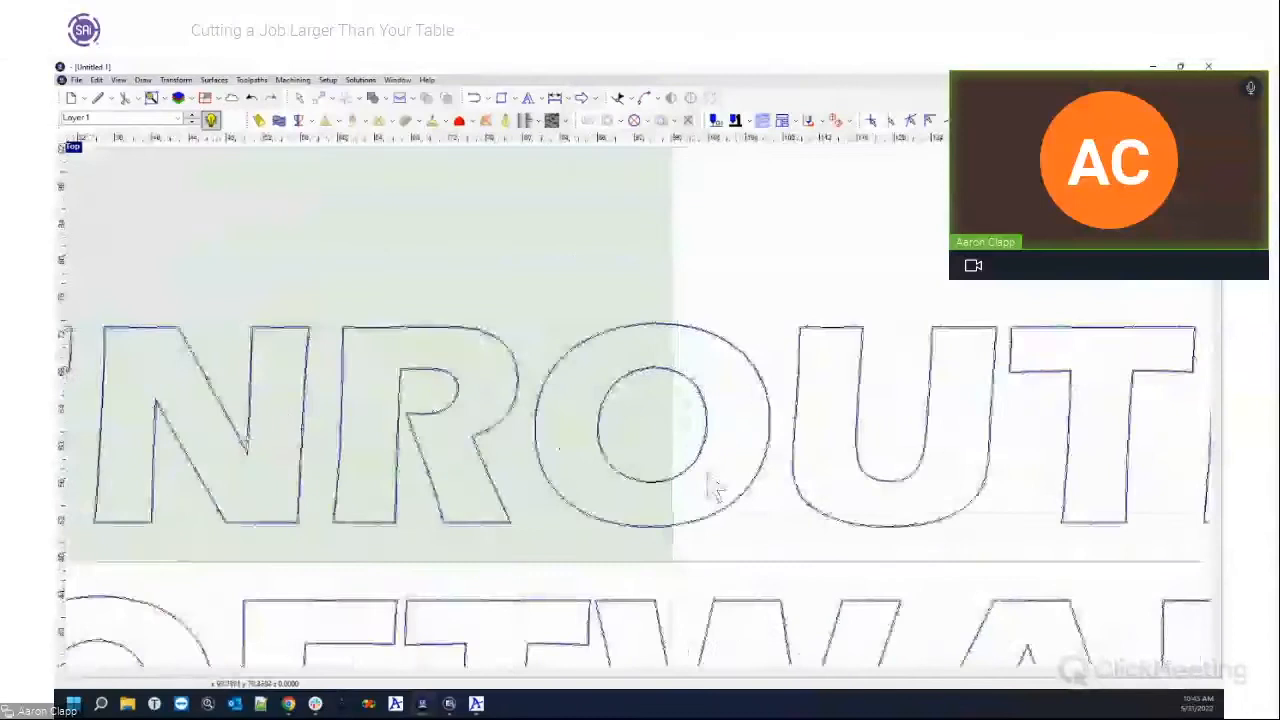
scroll(594, 337, "down", 4)
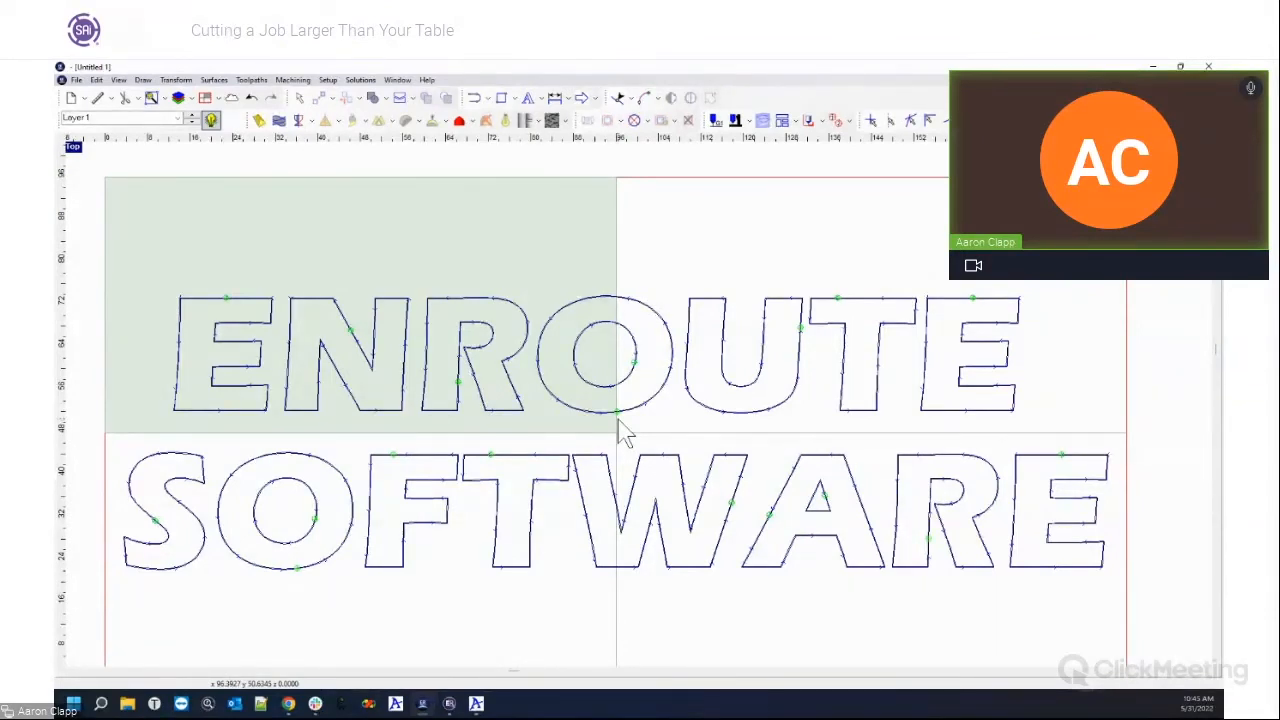
scroll(622, 432, "down", 3)
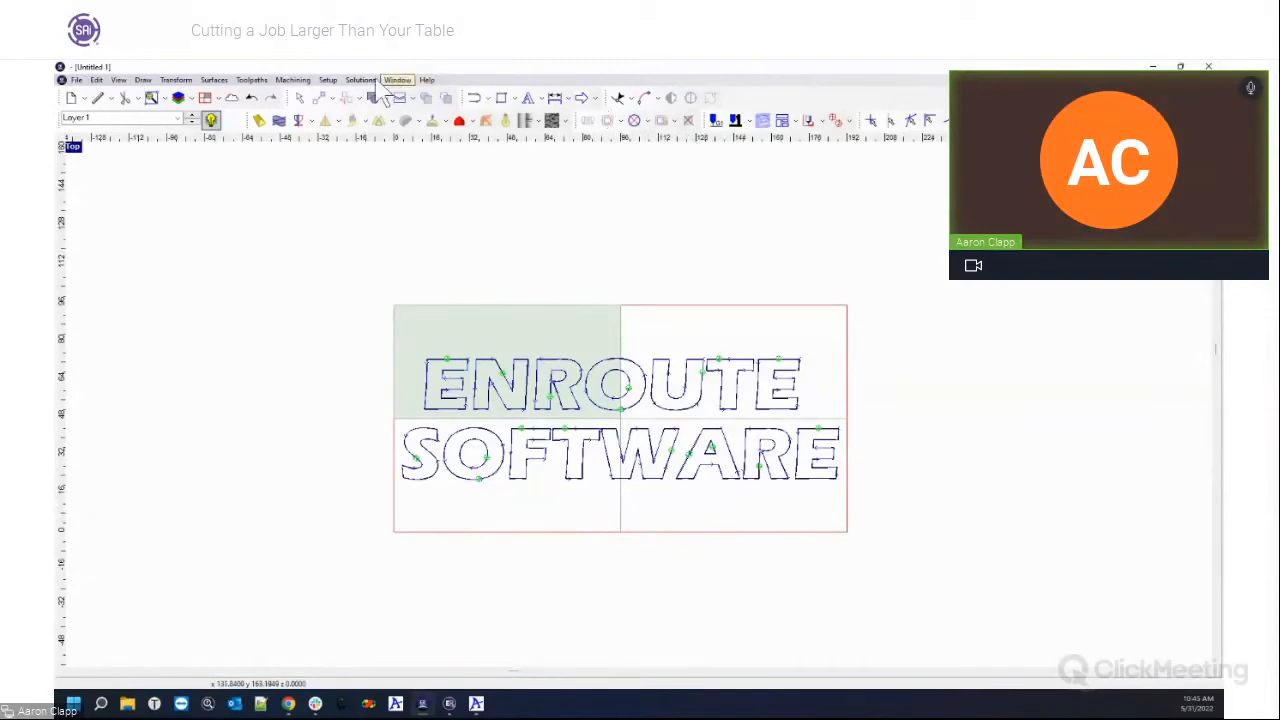
Step: Open the driver setup, and in the other EnRoute window review the Clip toolpaths to plate preference without saving changes
left_click(328, 80)
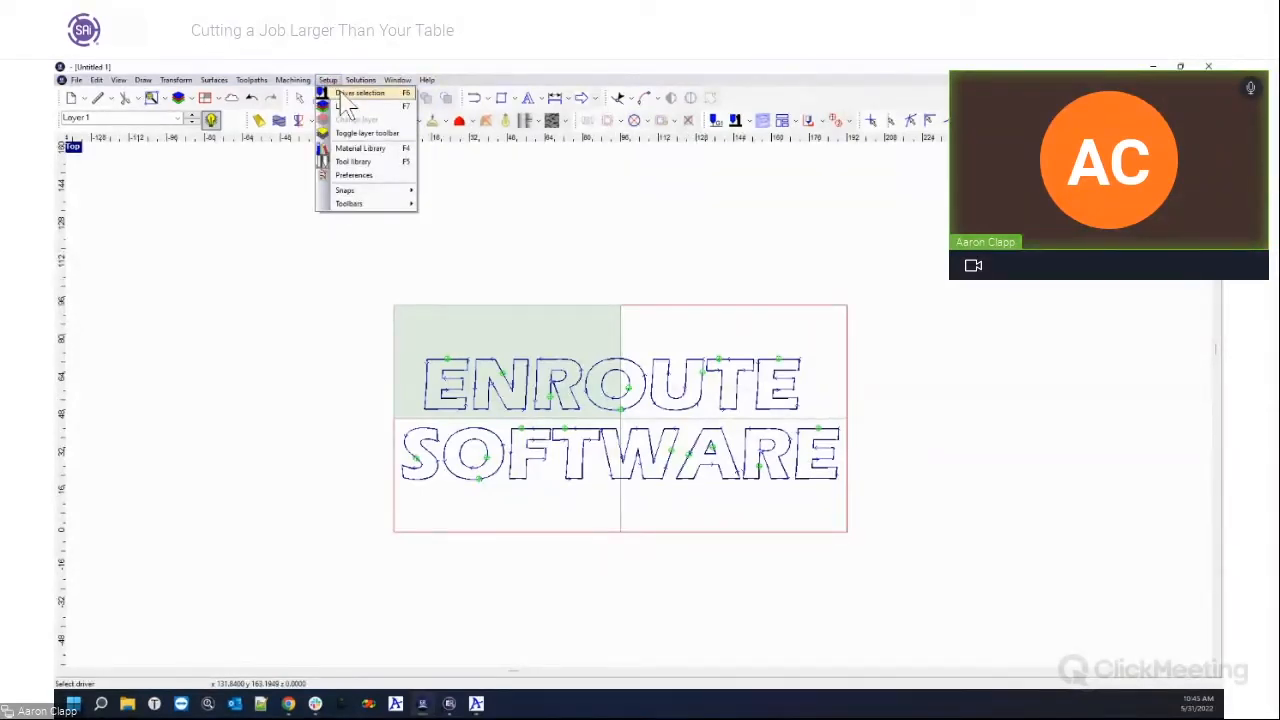
left_click(343, 96)
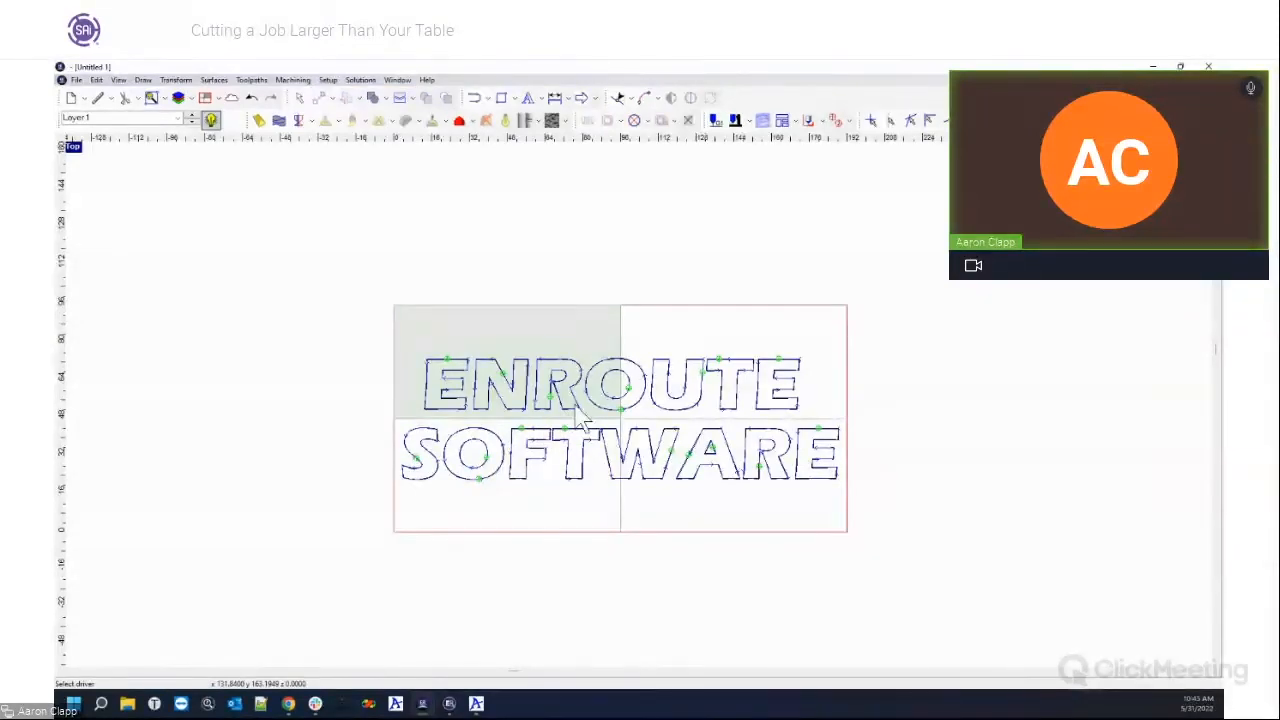
left_click(452, 704)
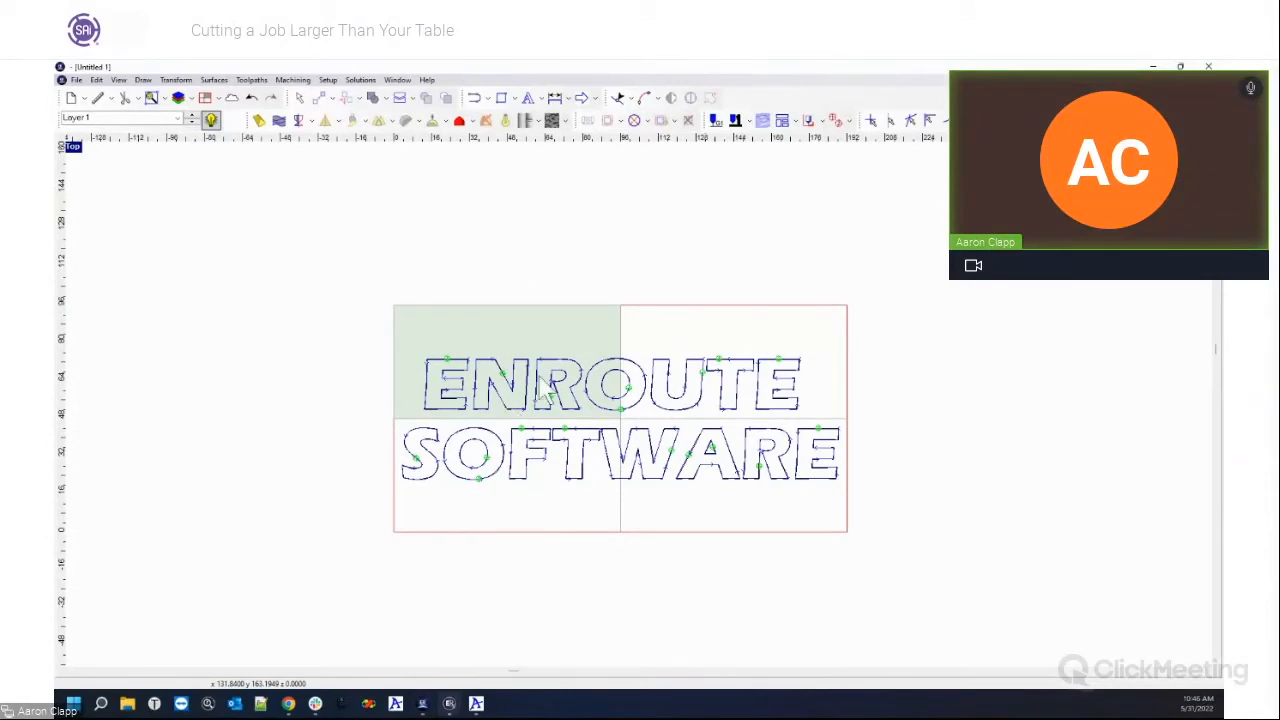
left_click(426, 706)
left_click(450, 704)
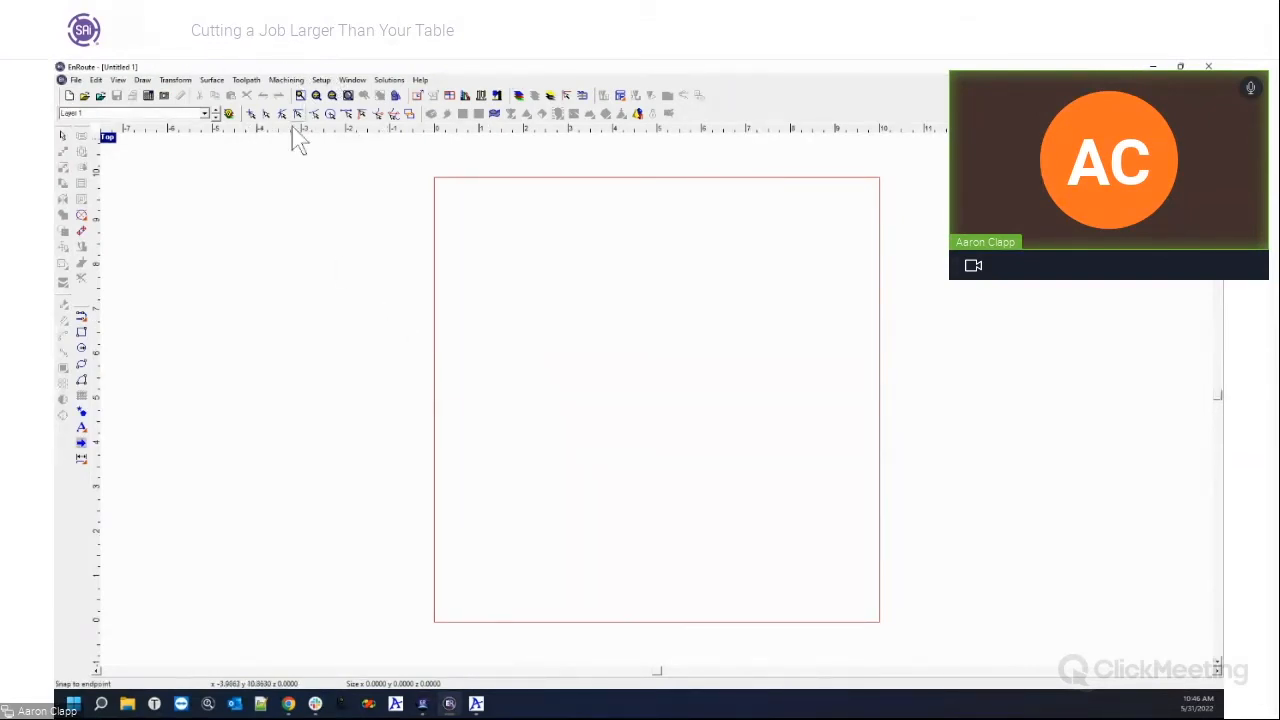
left_click(321, 80)
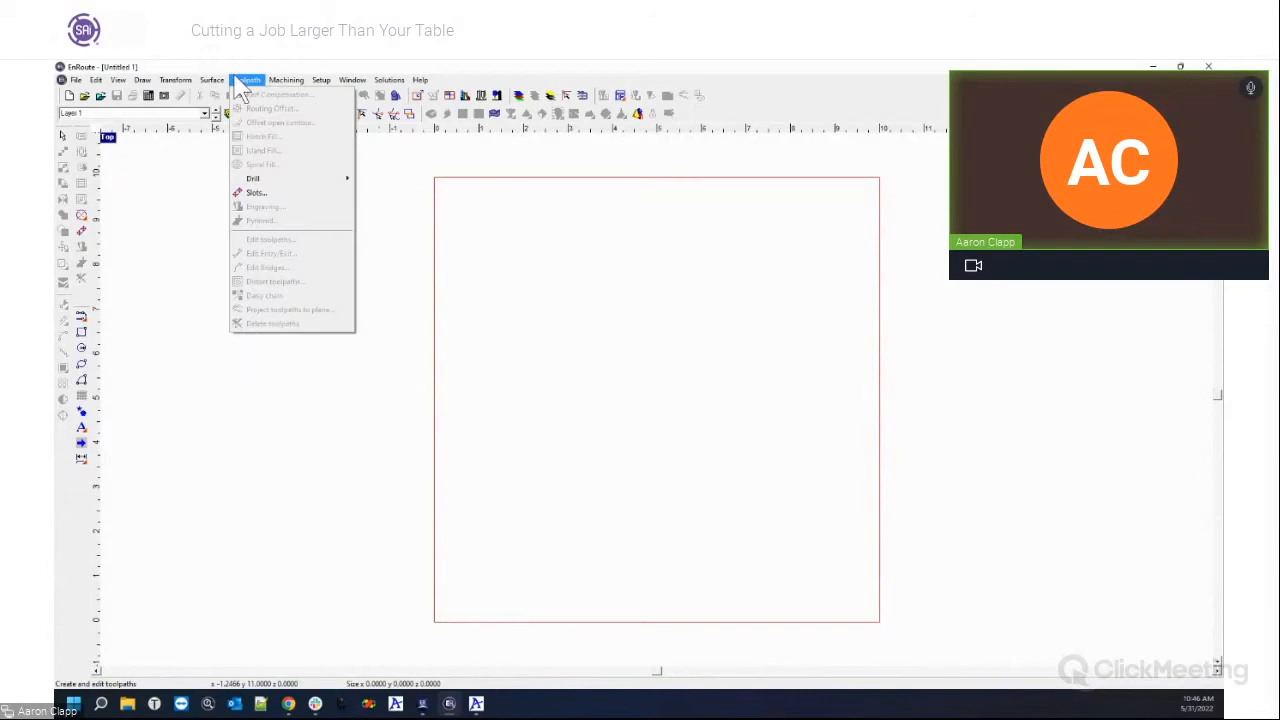
left_click(335, 157)
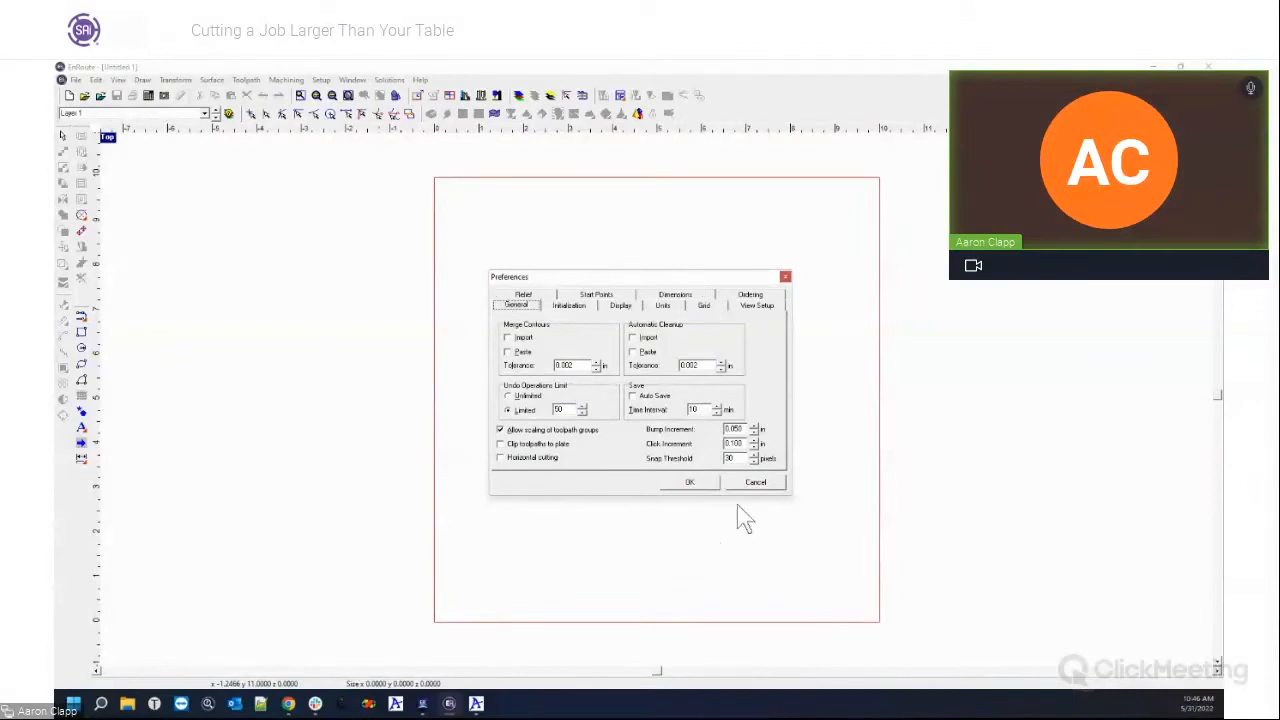
left_click(503, 449)
left_click(757, 484)
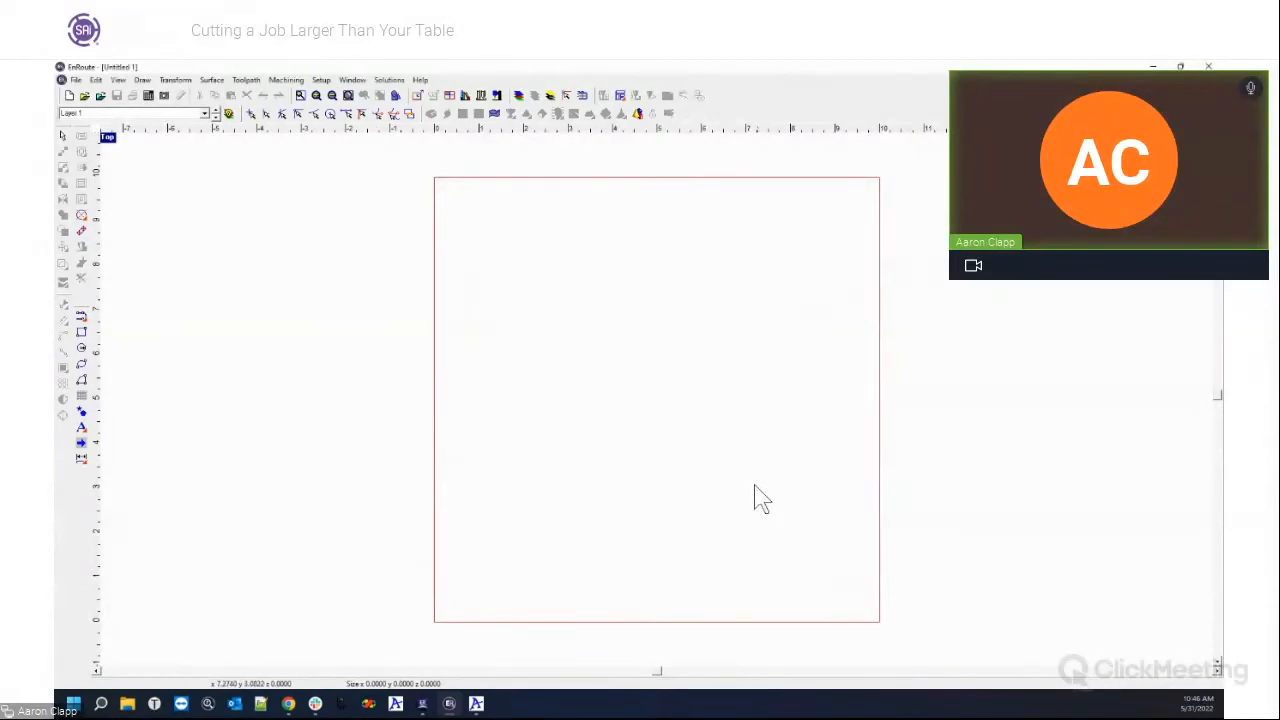
left_click(321, 80)
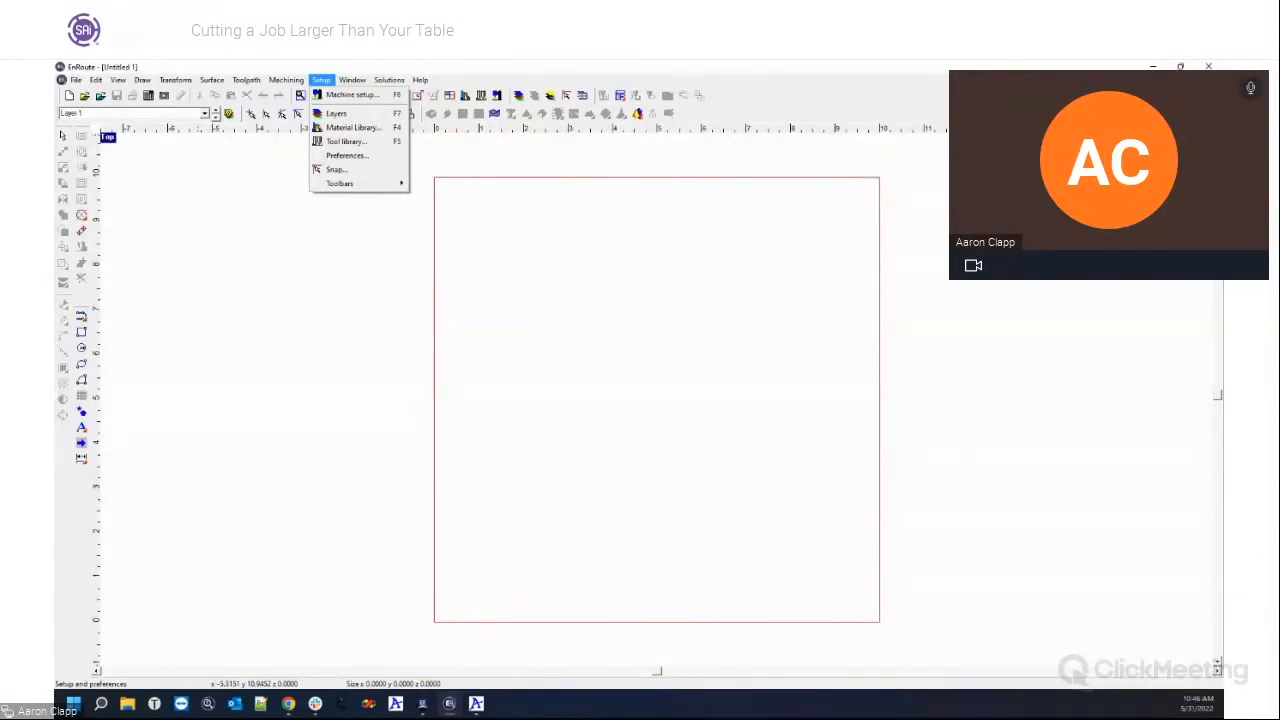
key("Escape")
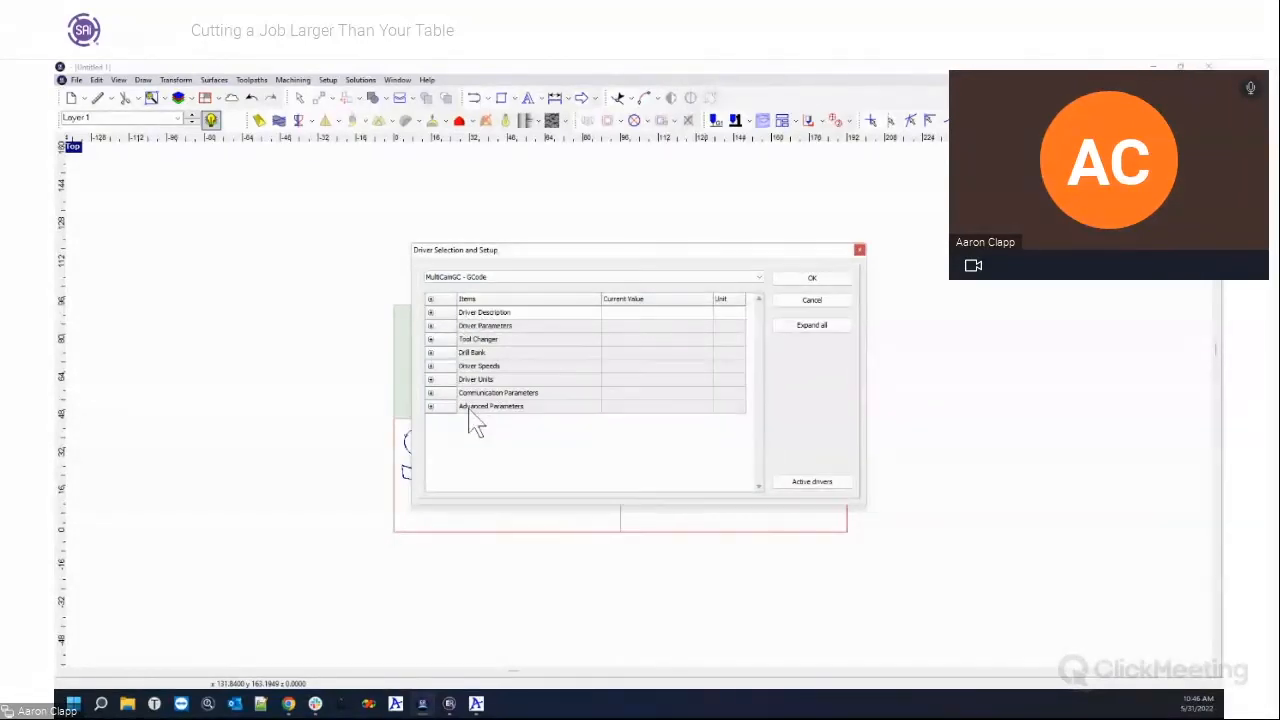
Step: In the MultiCamGC driver parameters, set the home position's home type to Plate and accept the driver setup
left_click(431, 326)
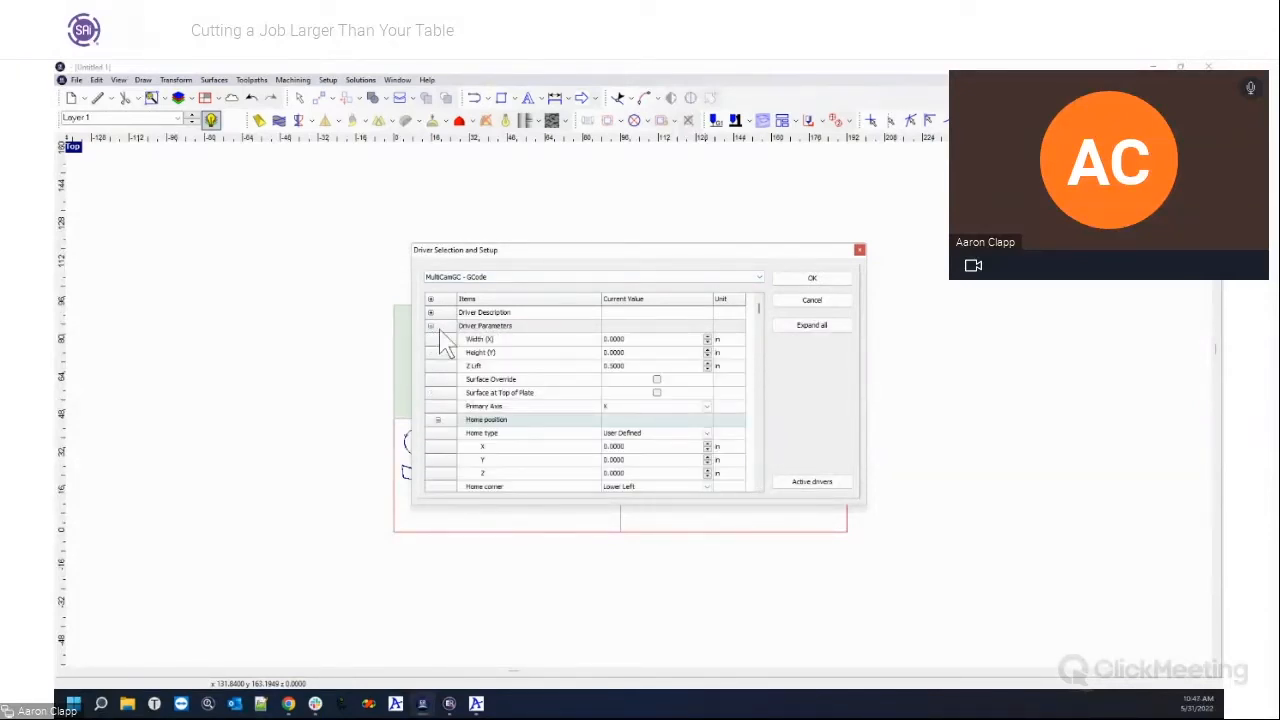
scroll(592, 372, "down", 1)
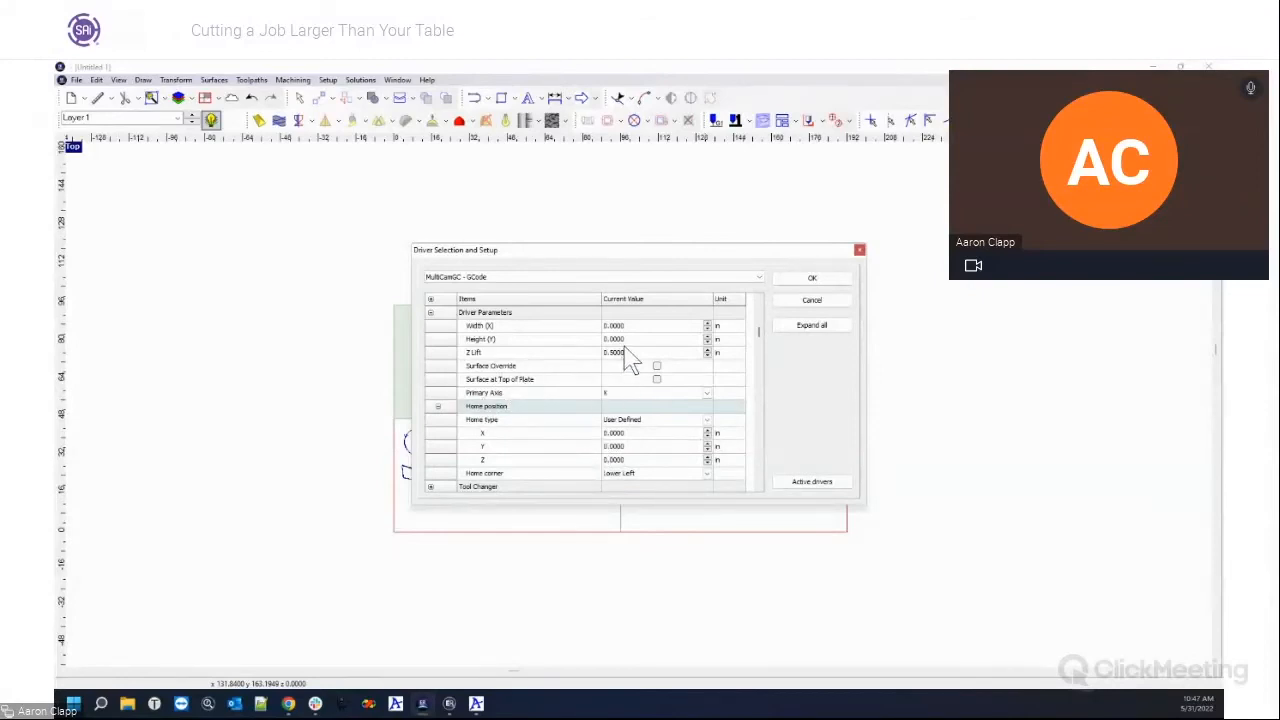
left_click(708, 421)
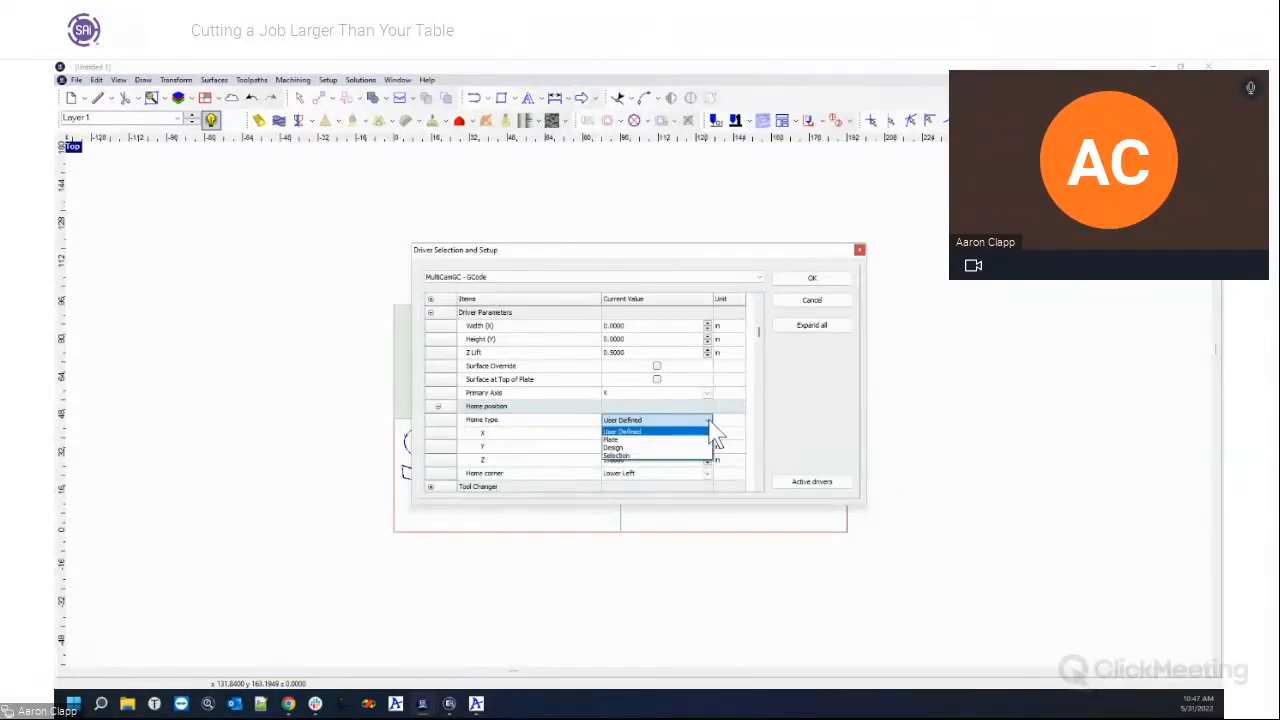
left_click(621, 441)
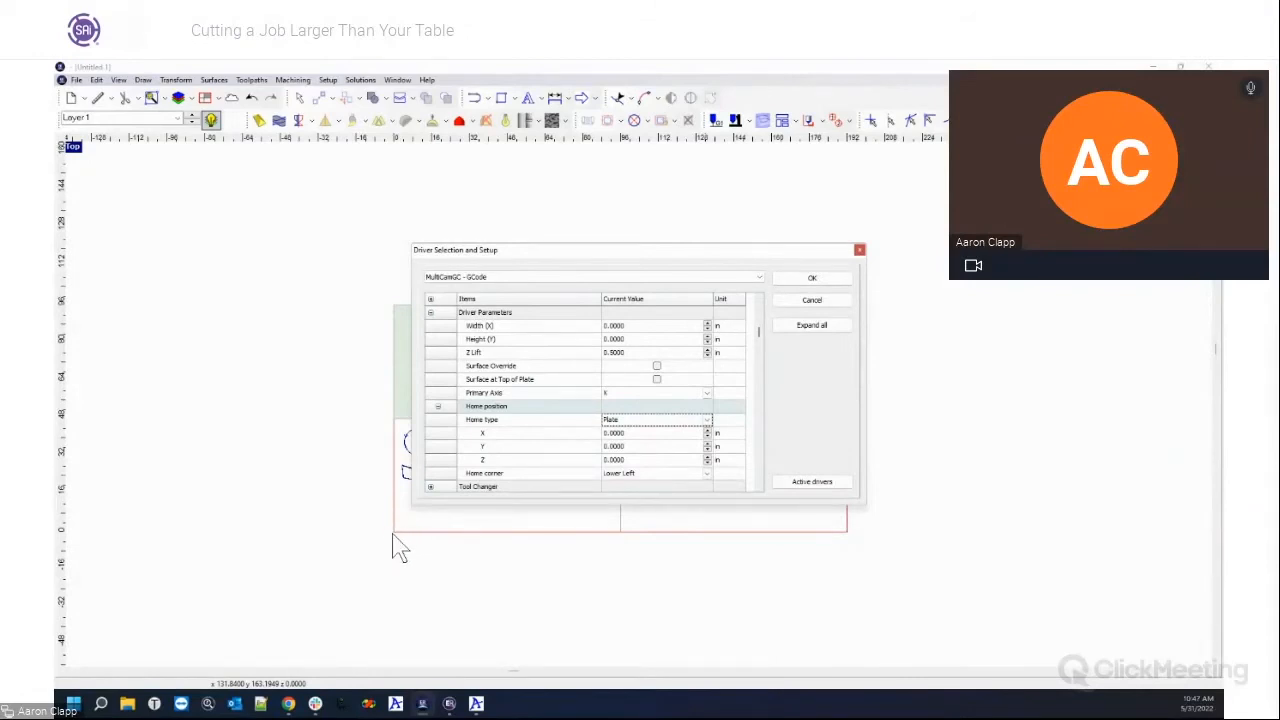
left_click(701, 421)
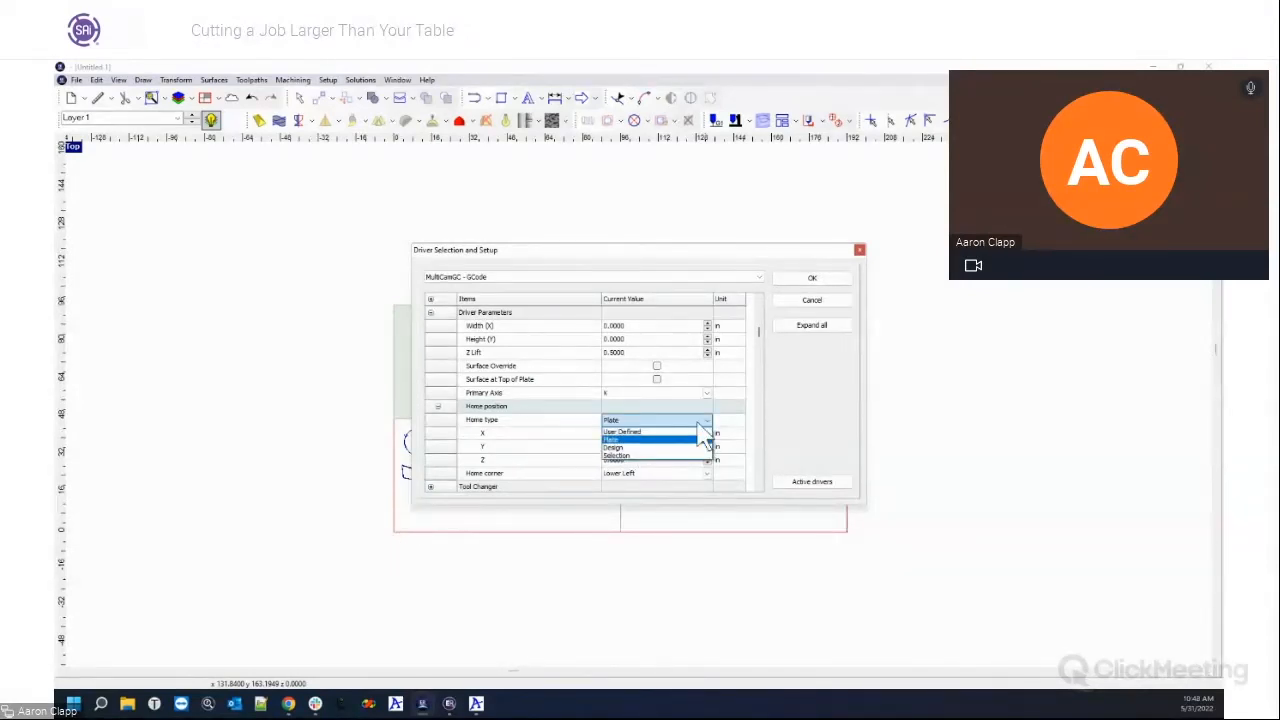
left_click(647, 439)
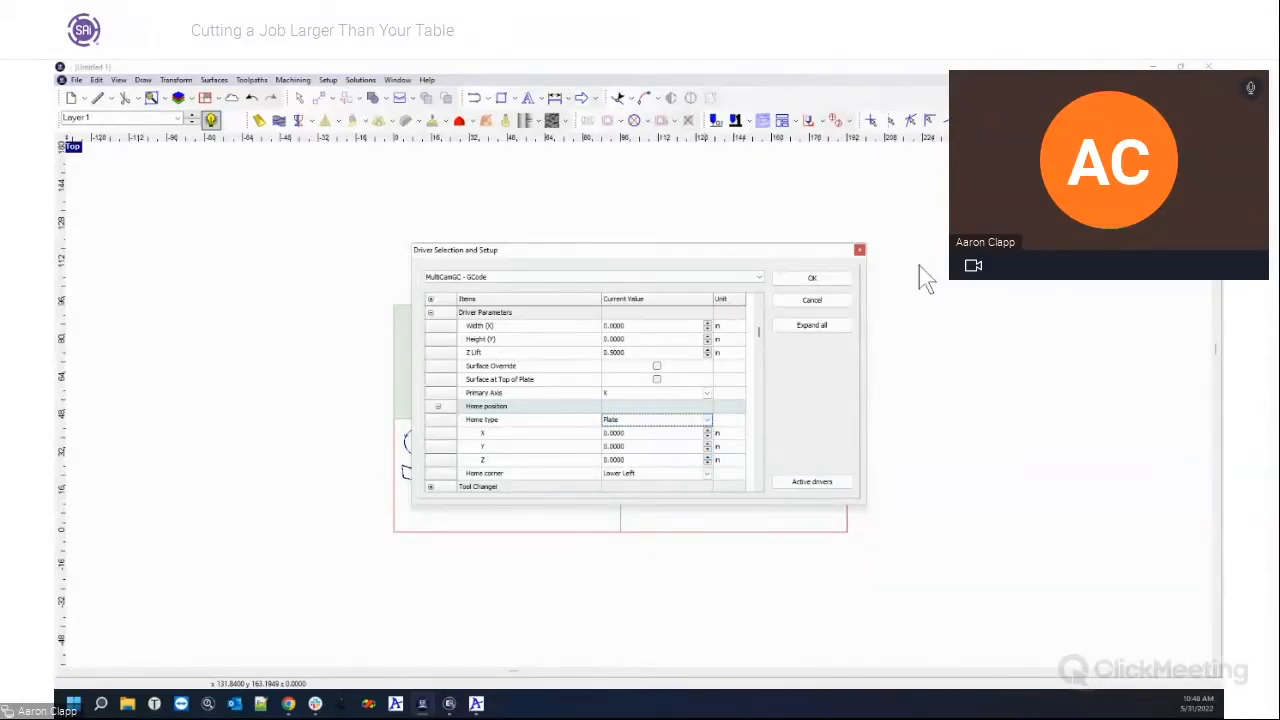
left_click(812, 280)
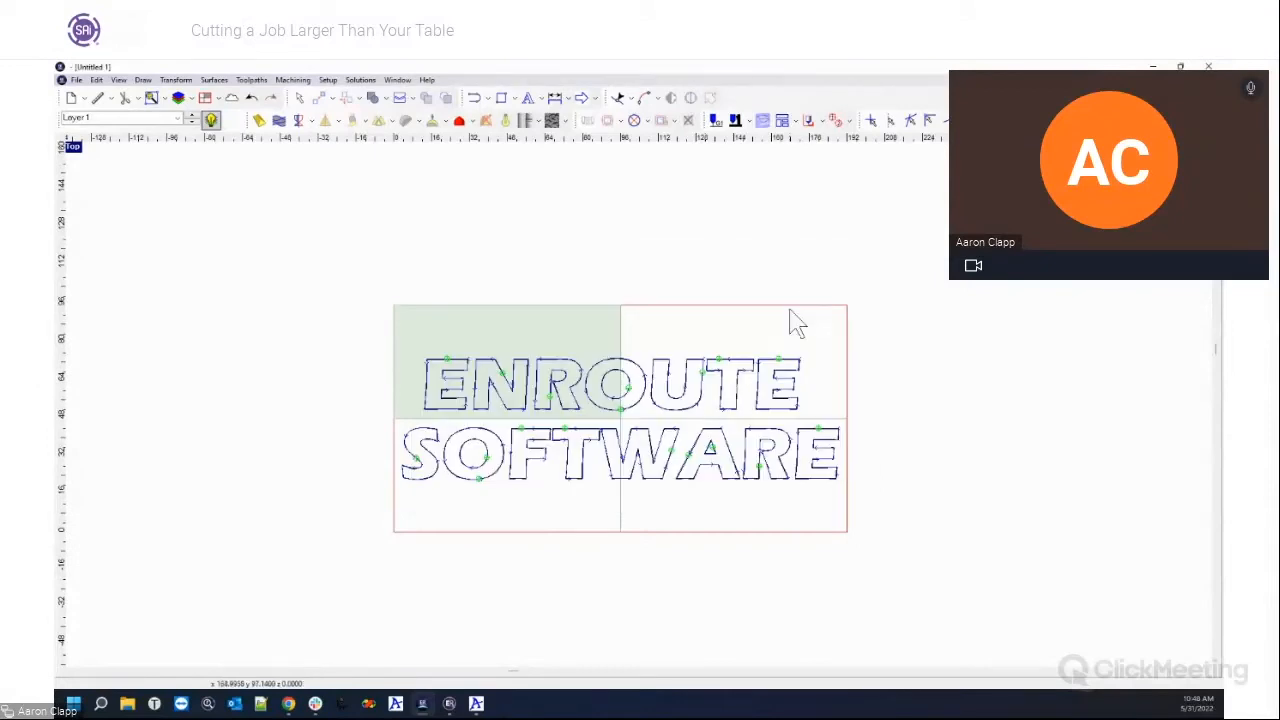
Step: Make the lower-left panel of the plate the active panel
left_click(205, 99)
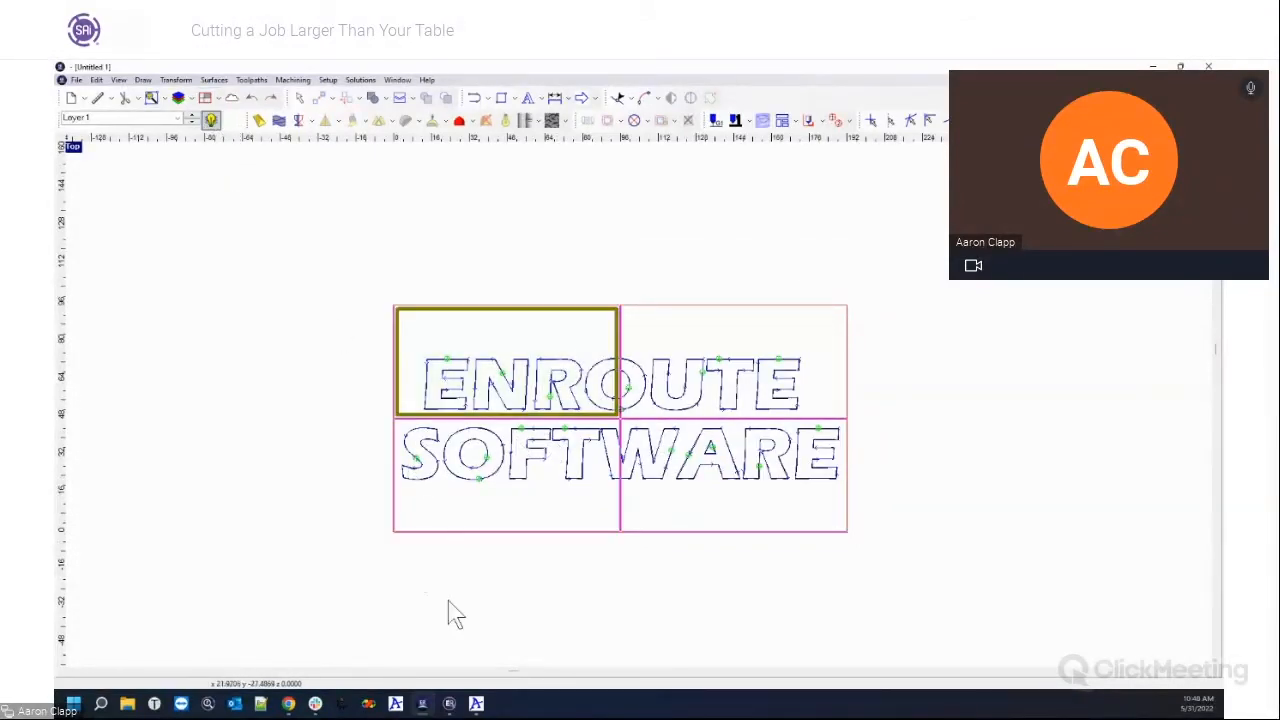
left_click(516, 472)
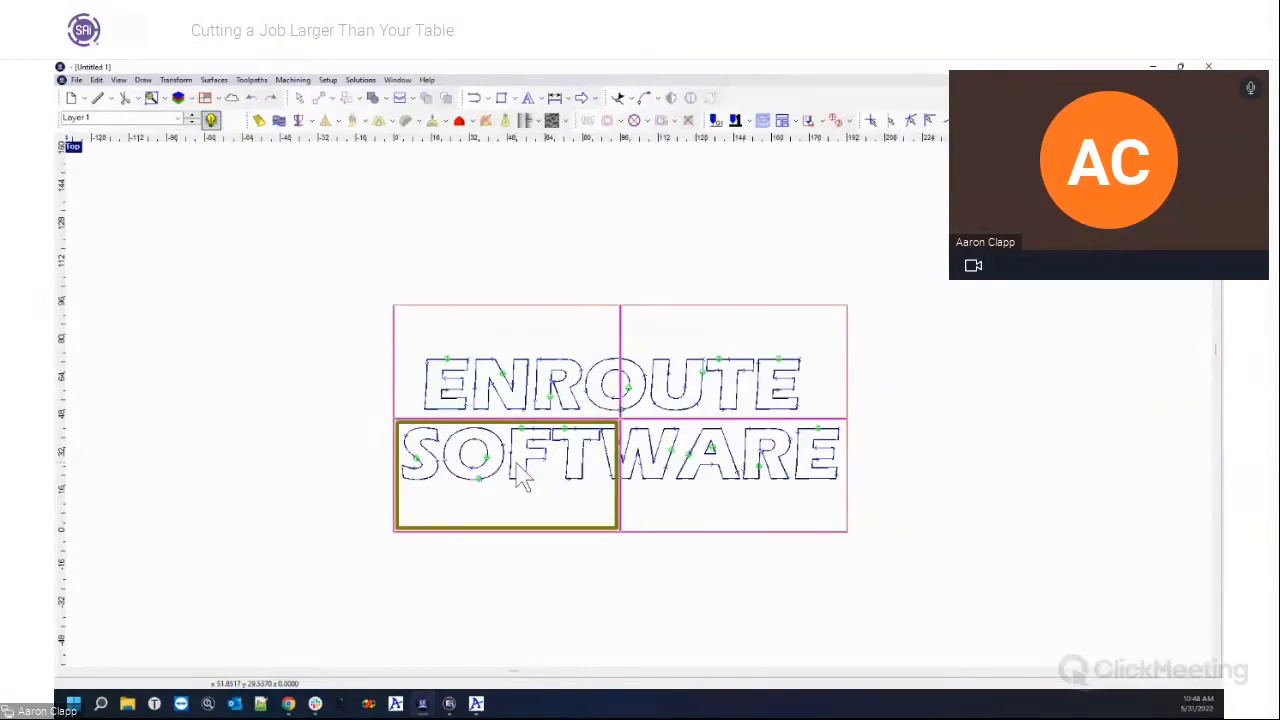
left_click(520, 477)
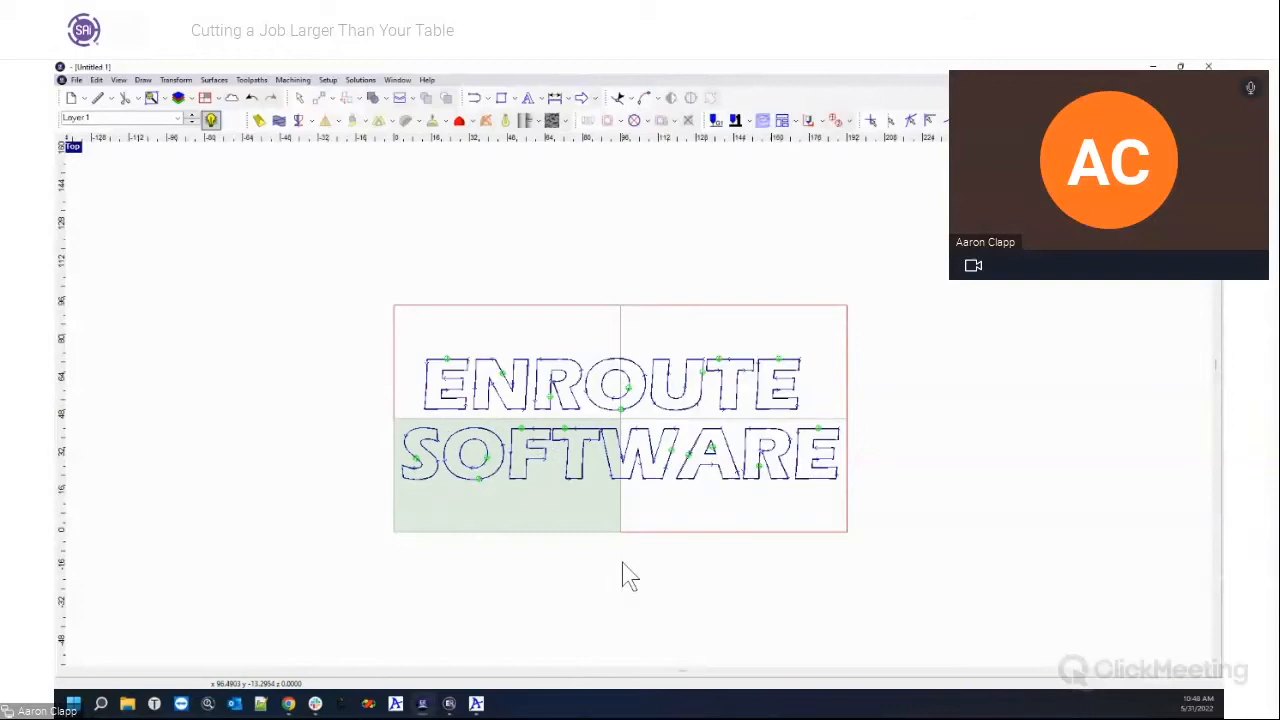
Step: Output all toolpaths of the lower-left panel to a file named Section 1
scroll(454, 530, "down", 1)
scroll(412, 512, "up", 4)
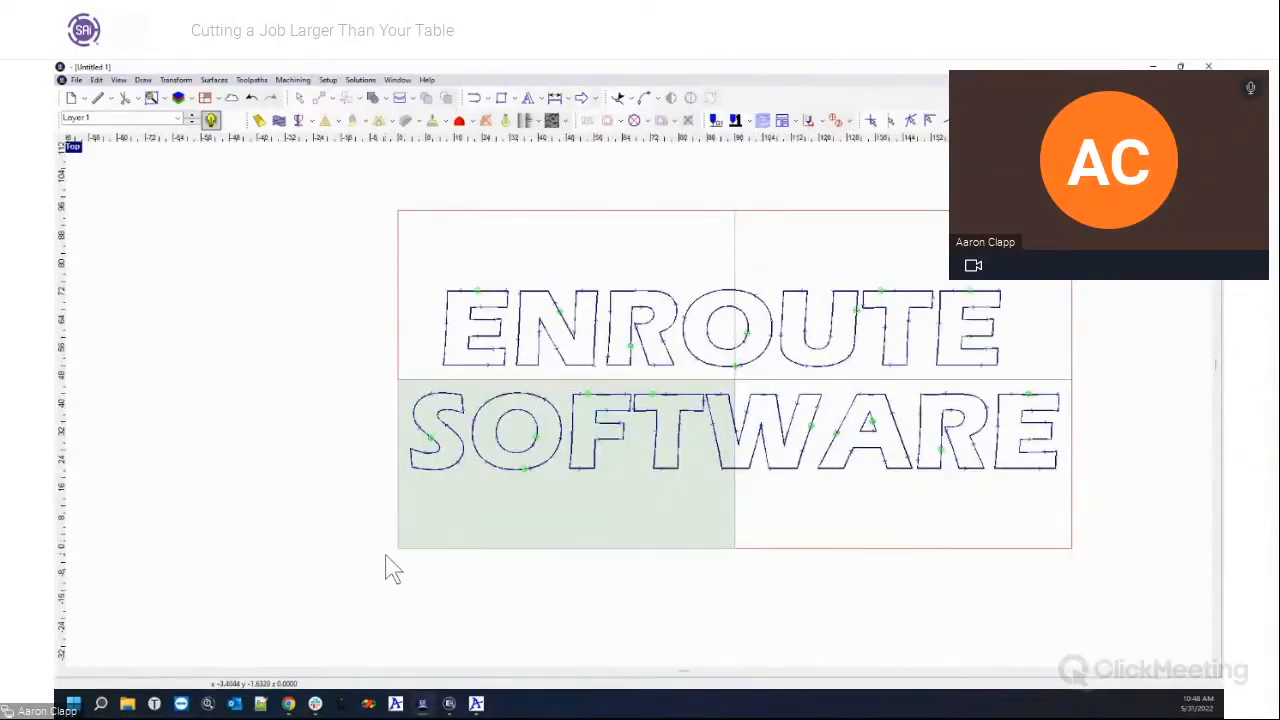
left_click(716, 121)
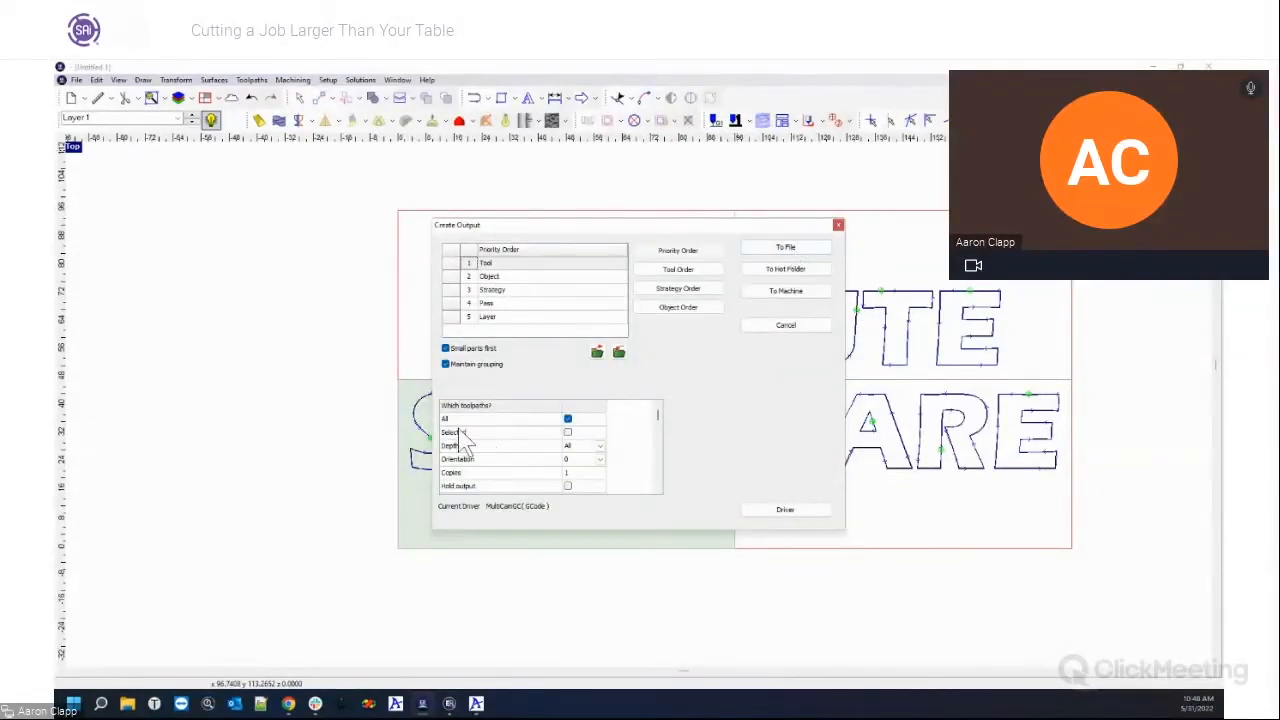
left_click(786, 250)
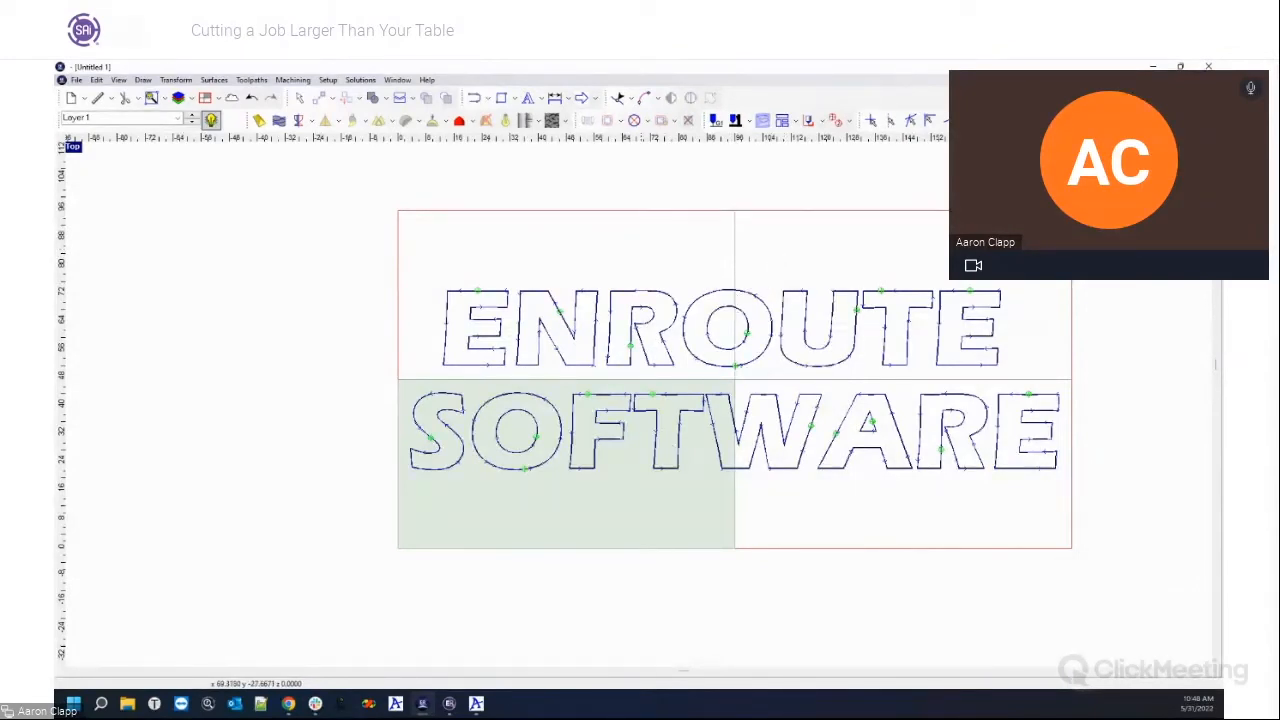
Step: In BackPlot, open Section 1.cnc and examine where the toolpaths start and where the W is clipped, comparing them with the EnRoute drawing
left_click(202, 134)
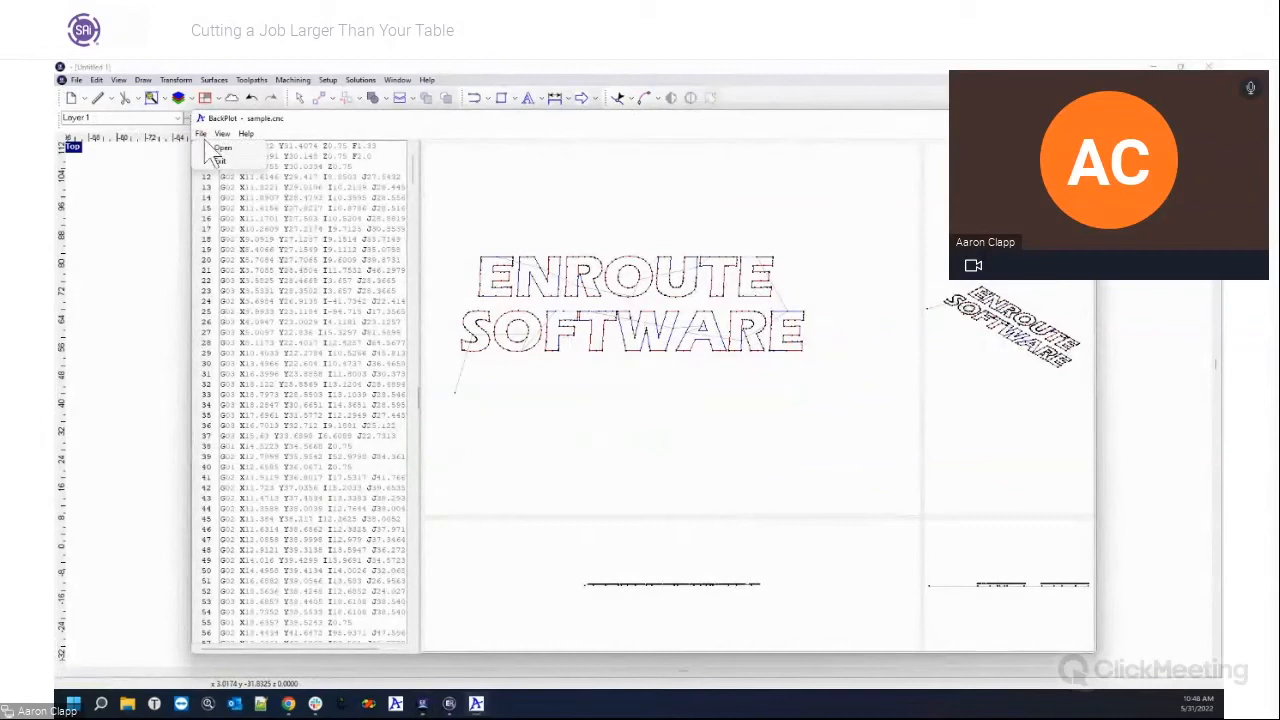
left_click(218, 148)
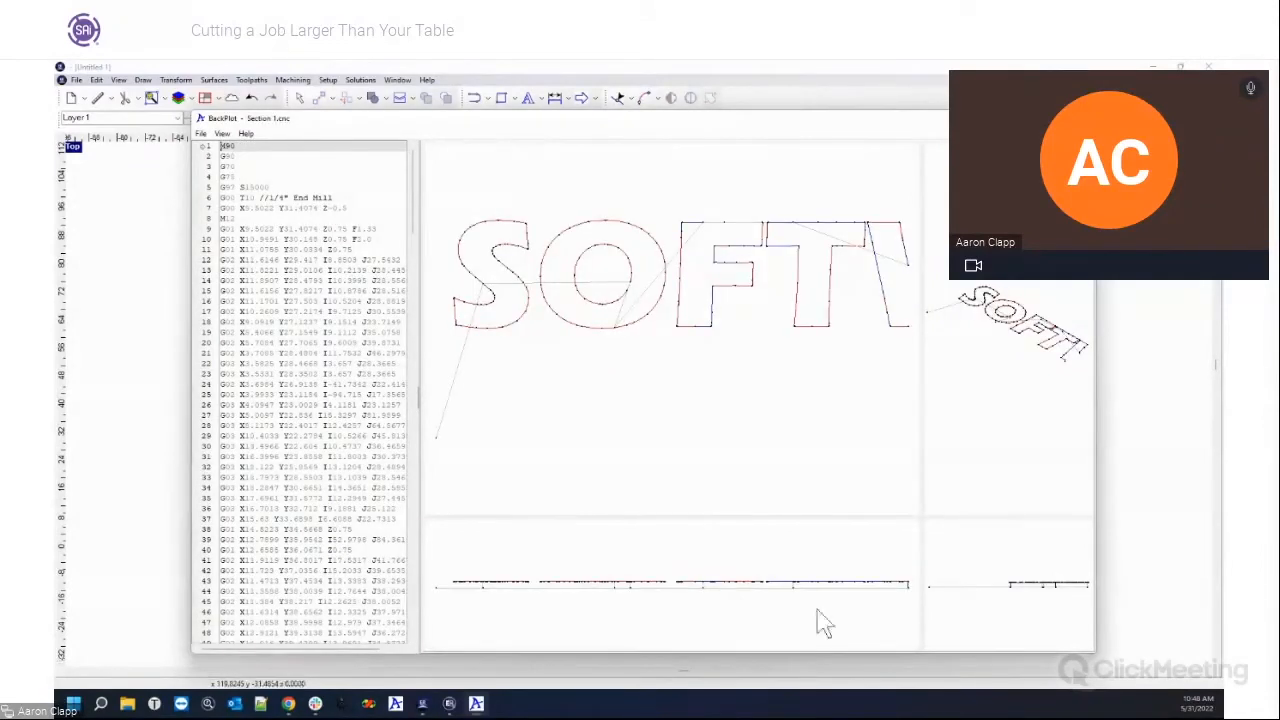
scroll(625, 305, "down", 3)
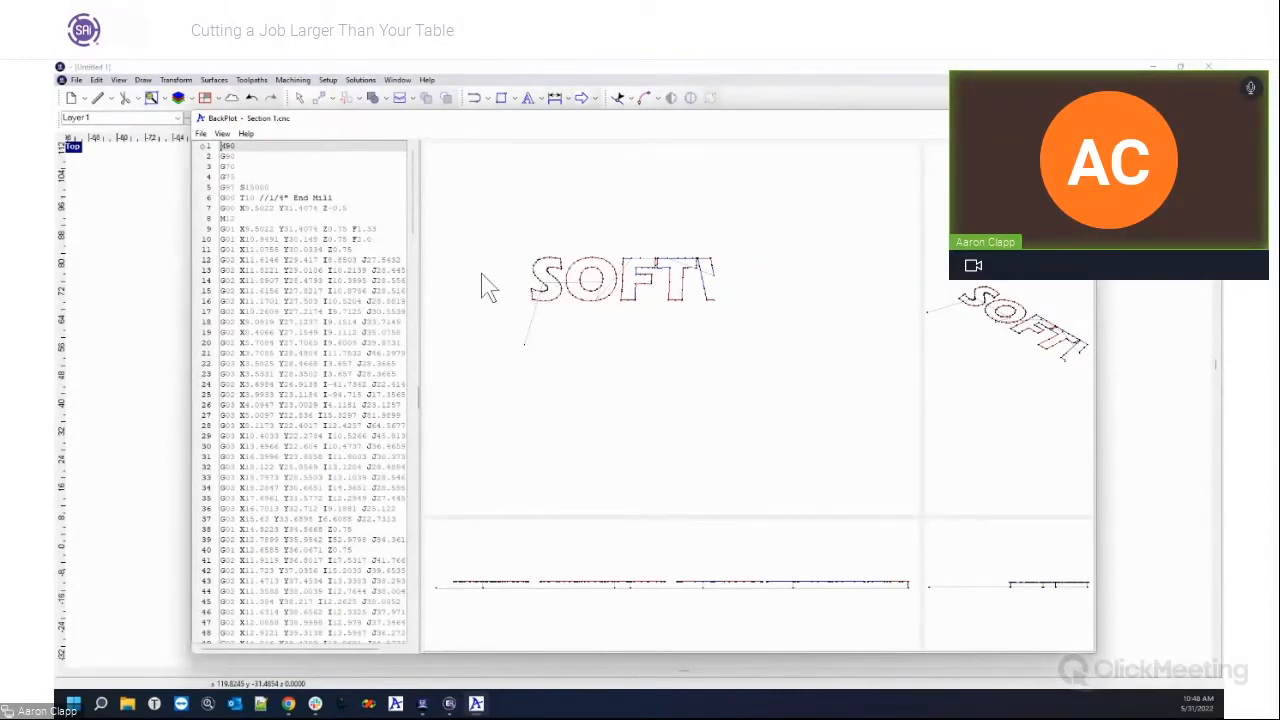
key("alt+Tab")
left_click_drag(639, 582, 301, 140)
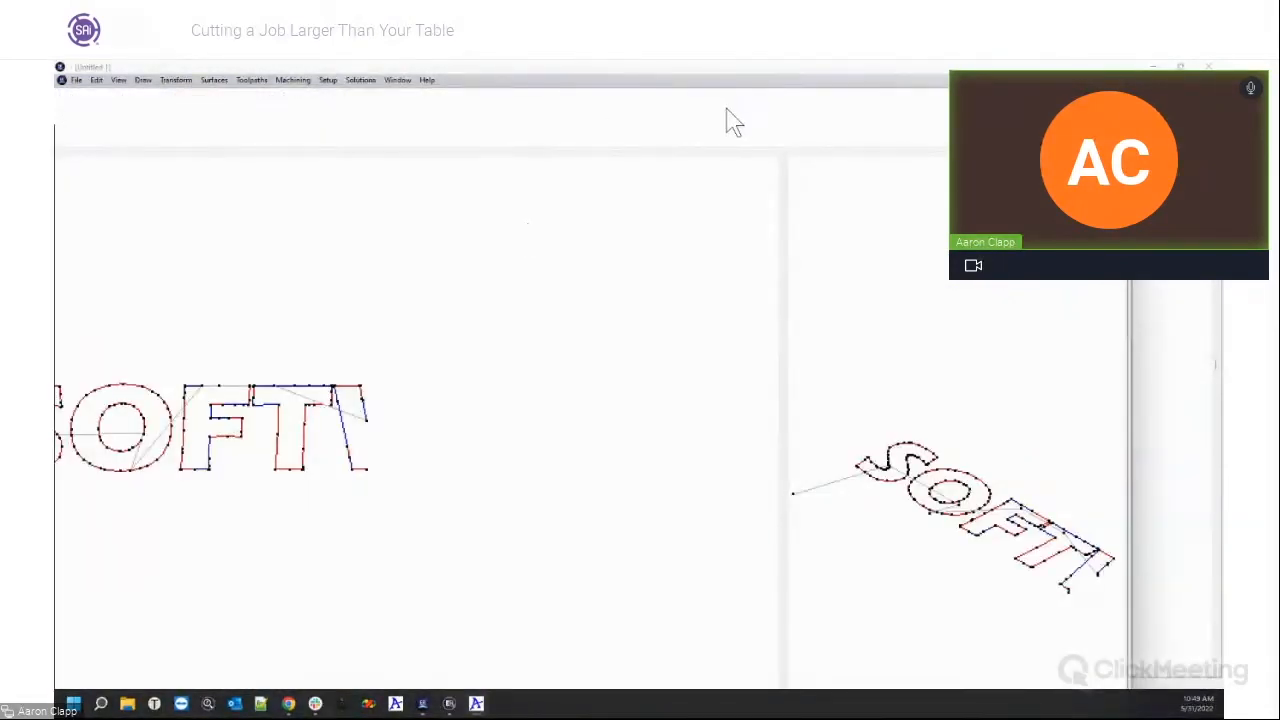
left_click_drag(728, 100, 714, 150)
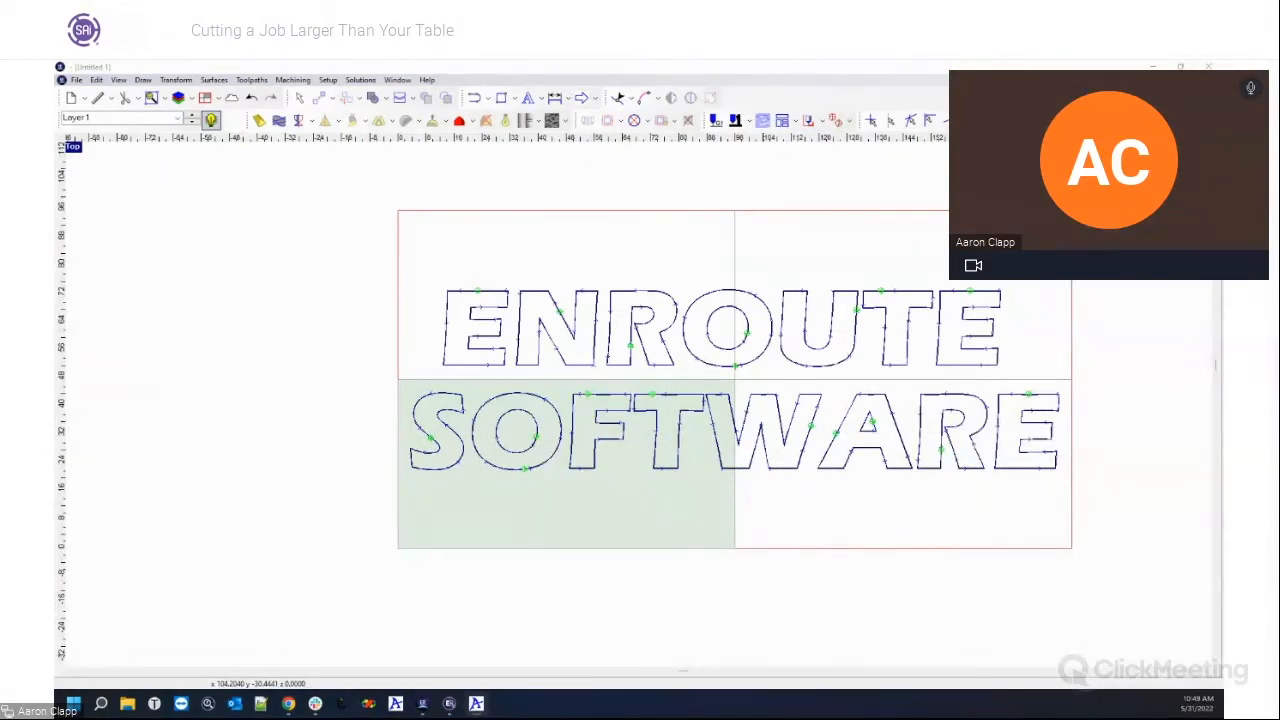
left_click_drag(668, 516, 638, 123)
left_click_drag(768, 385, 1080, 632)
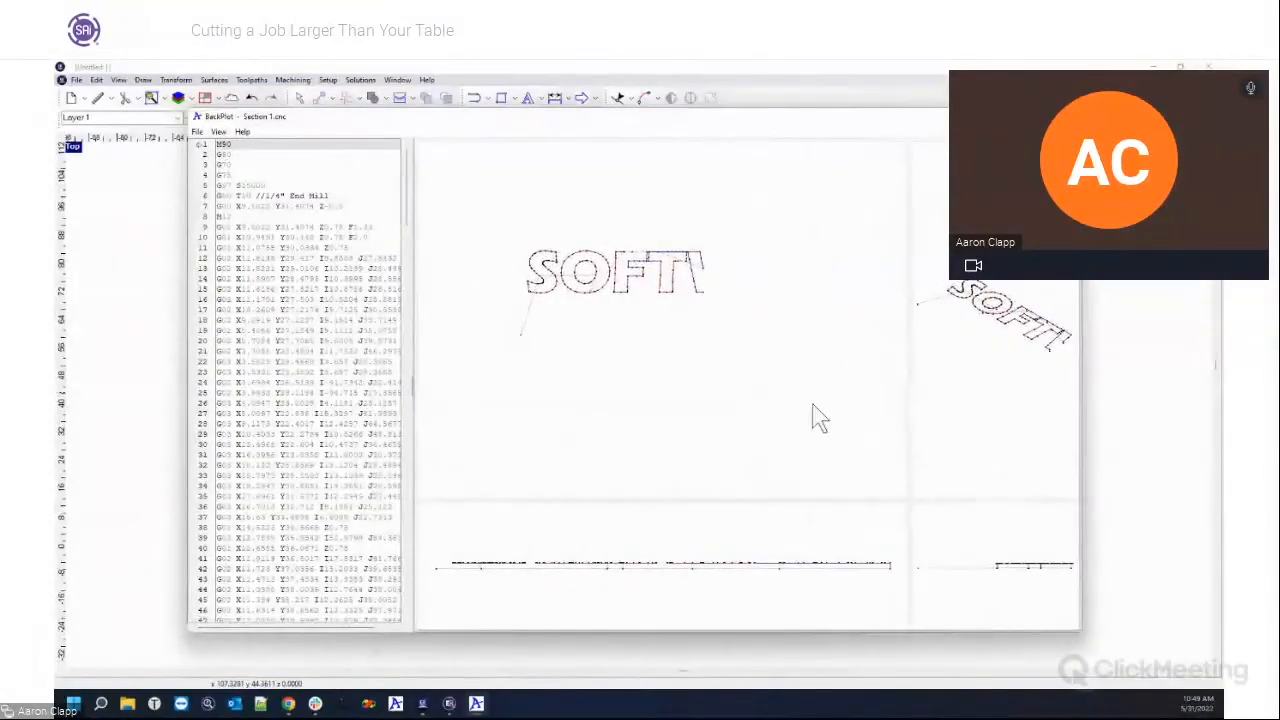
Step: In EnRoute, make the upper-left panel active and output all its toolpaths to a file named section 2
left_click(842, 75)
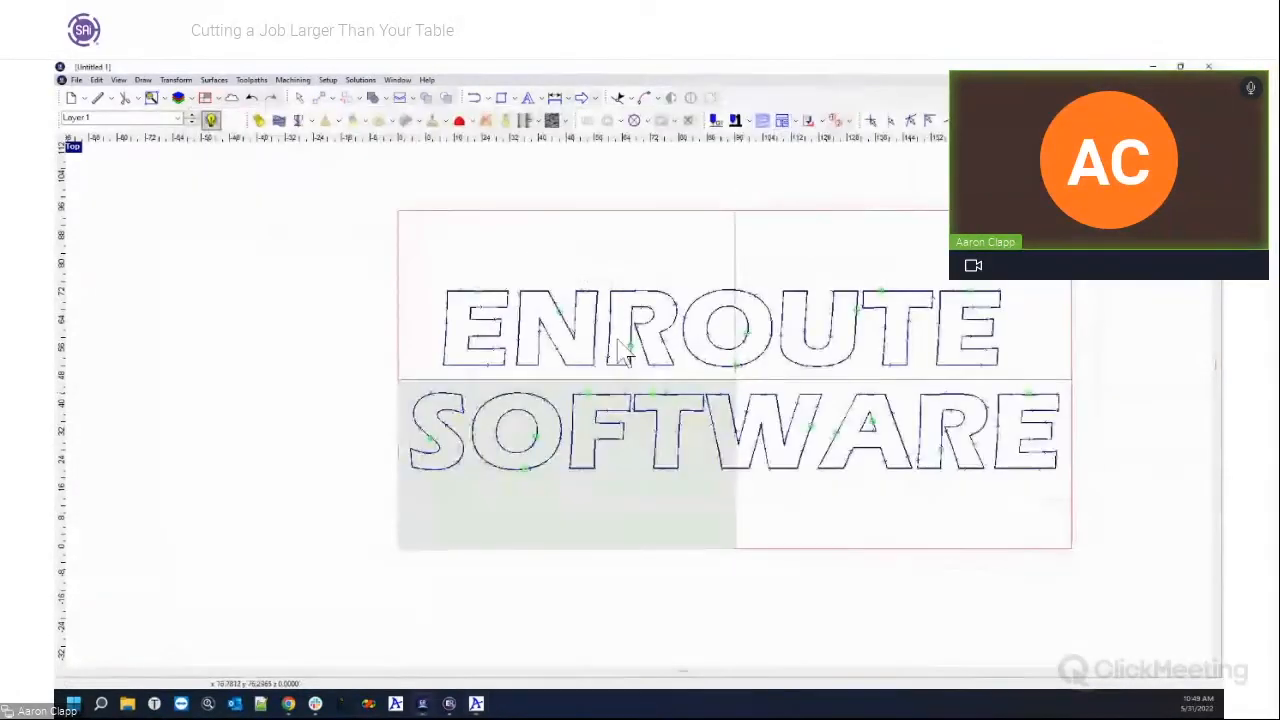
left_click(206, 99)
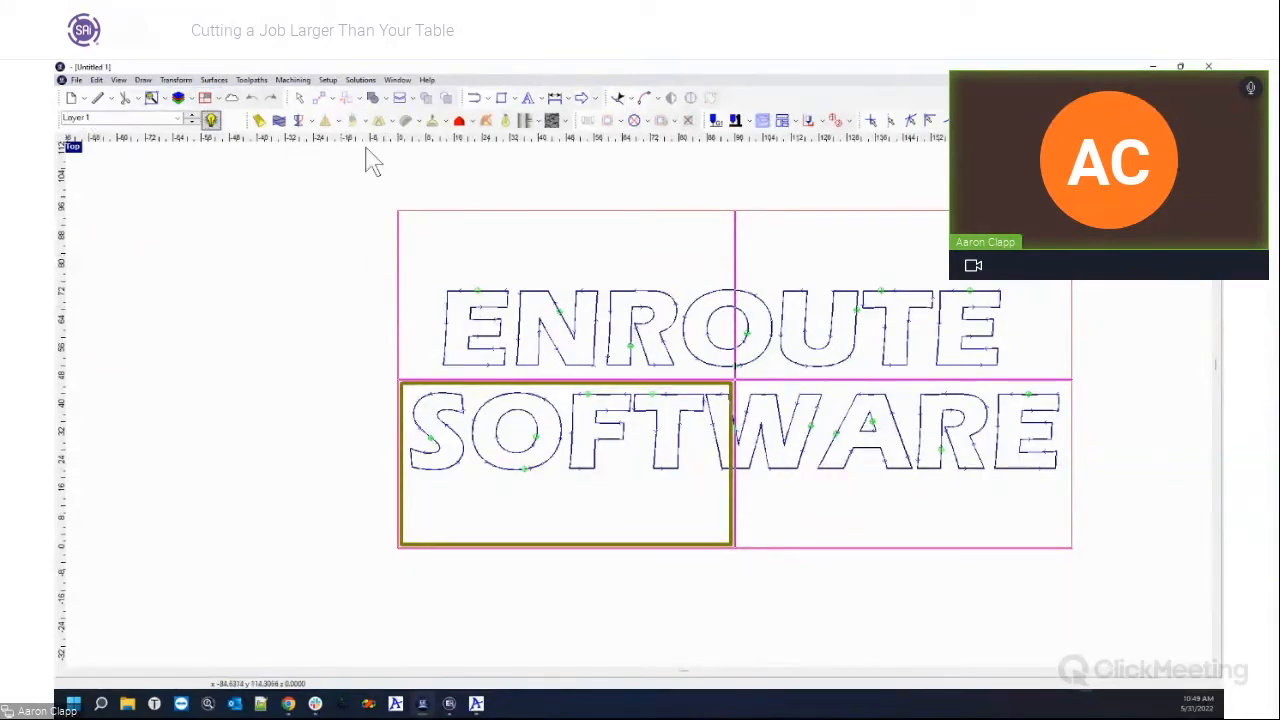
left_click(537, 322)
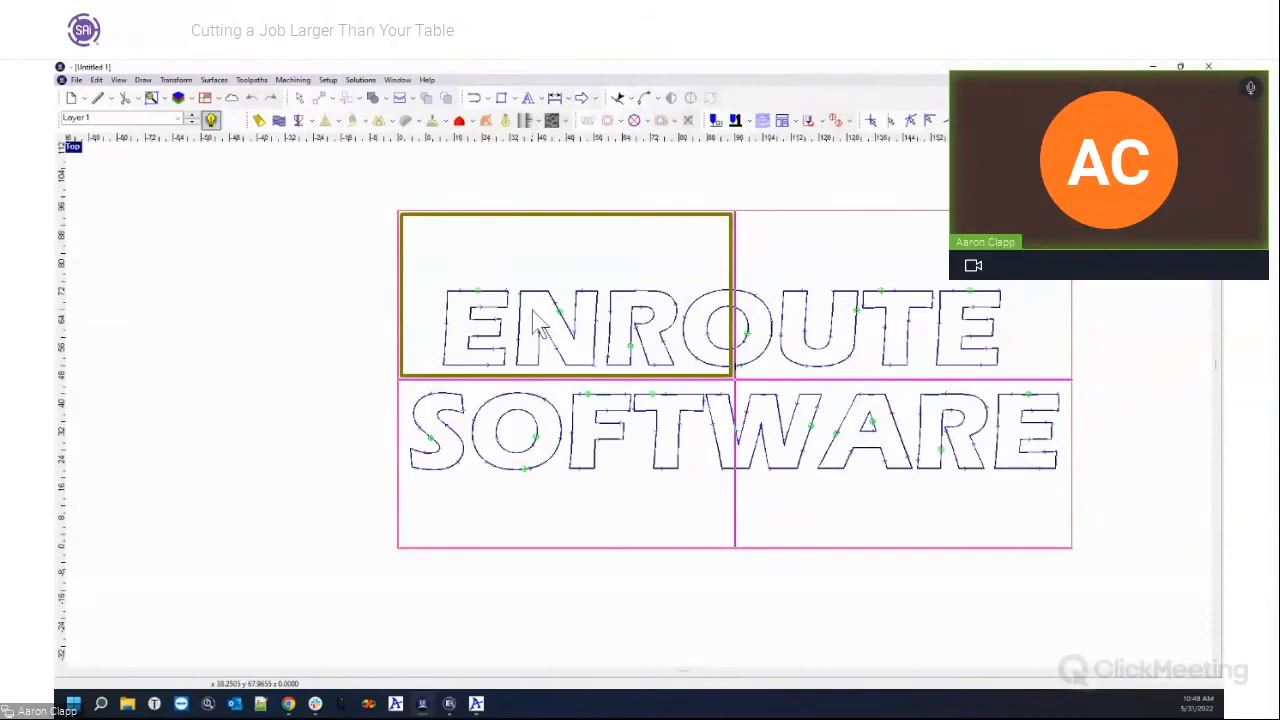
left_click(537, 326)
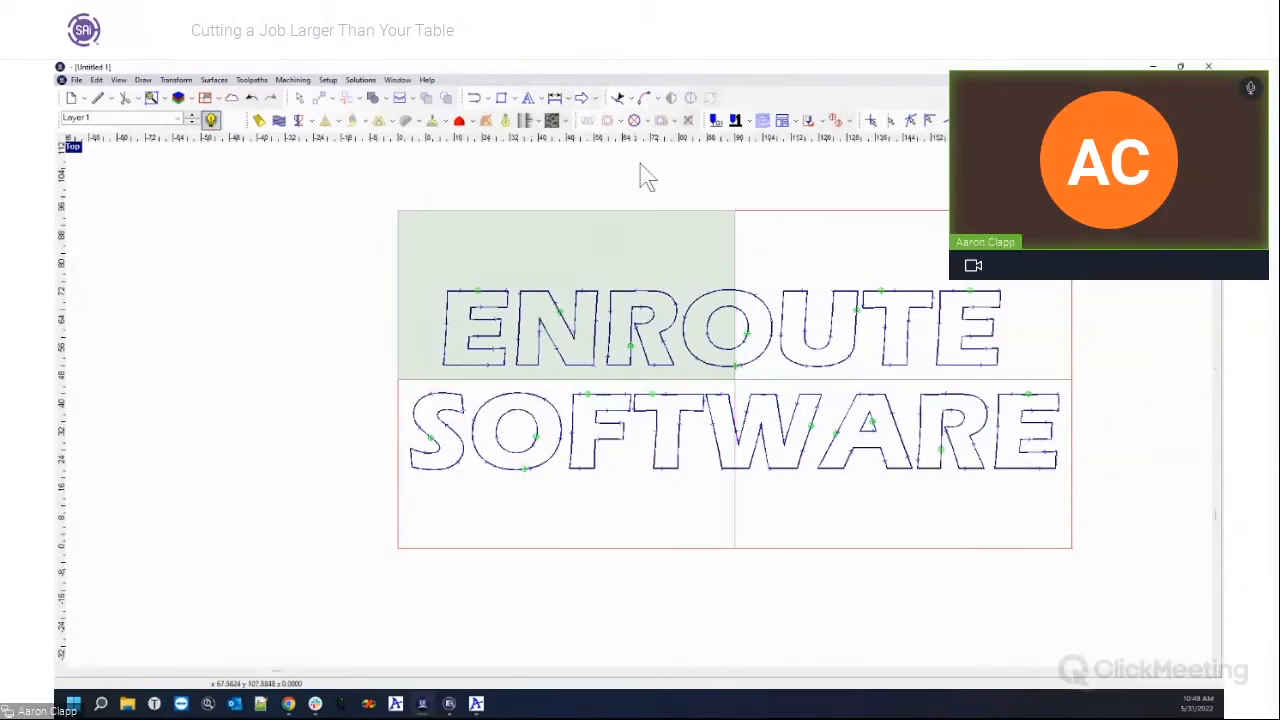
left_click(713, 122)
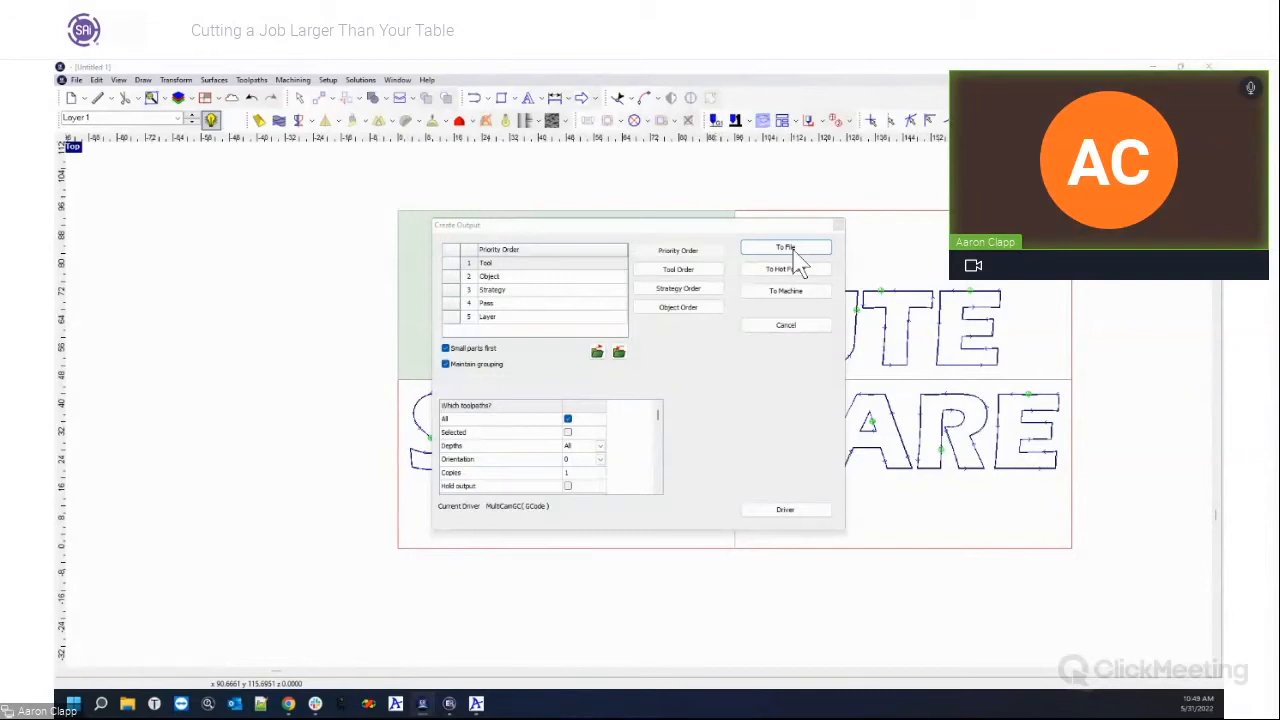
left_click(790, 250)
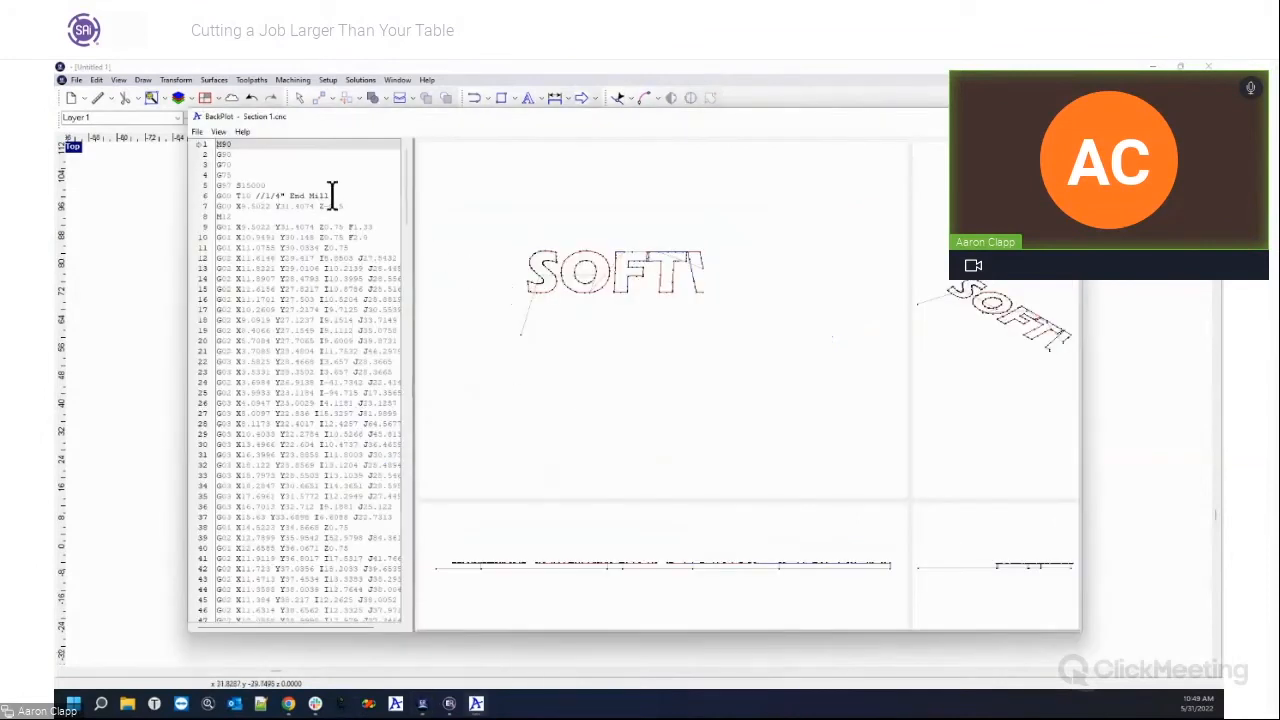
Step: In BackPlot, open section 2.cnc and examine the clipped ENROUTE lettering relative to the start point
left_click(198, 132)
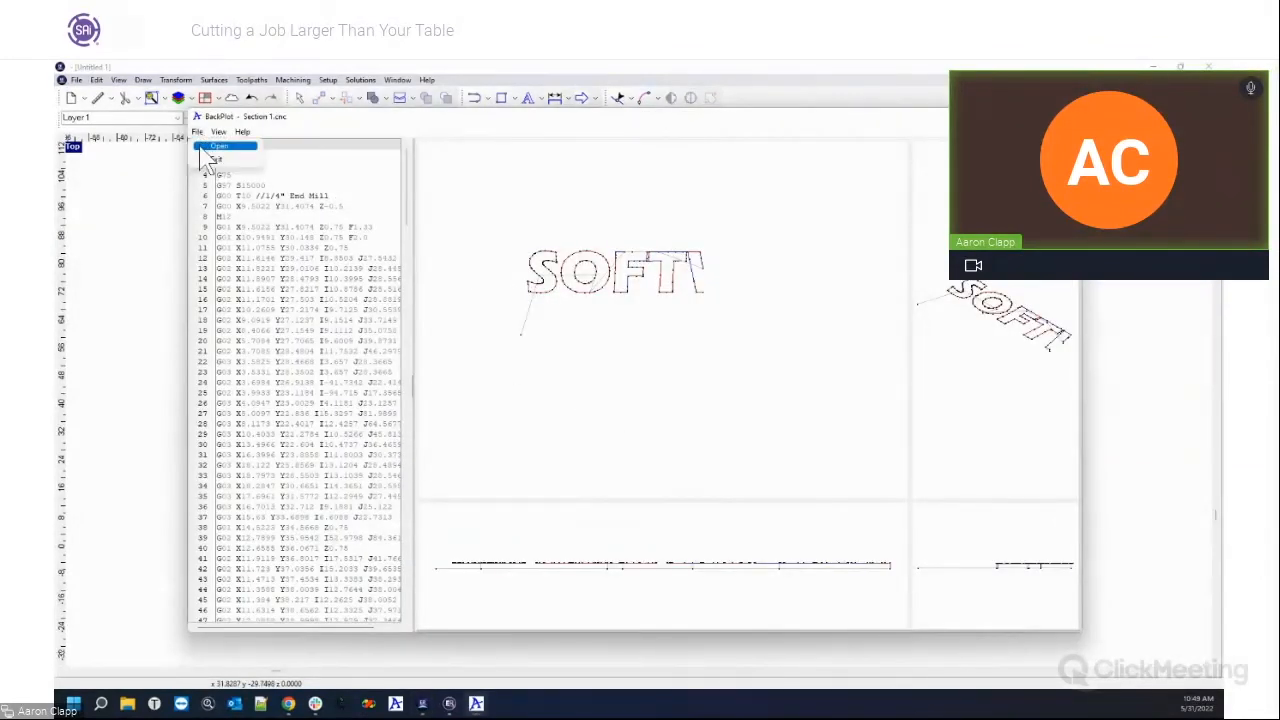
left_click(203, 147)
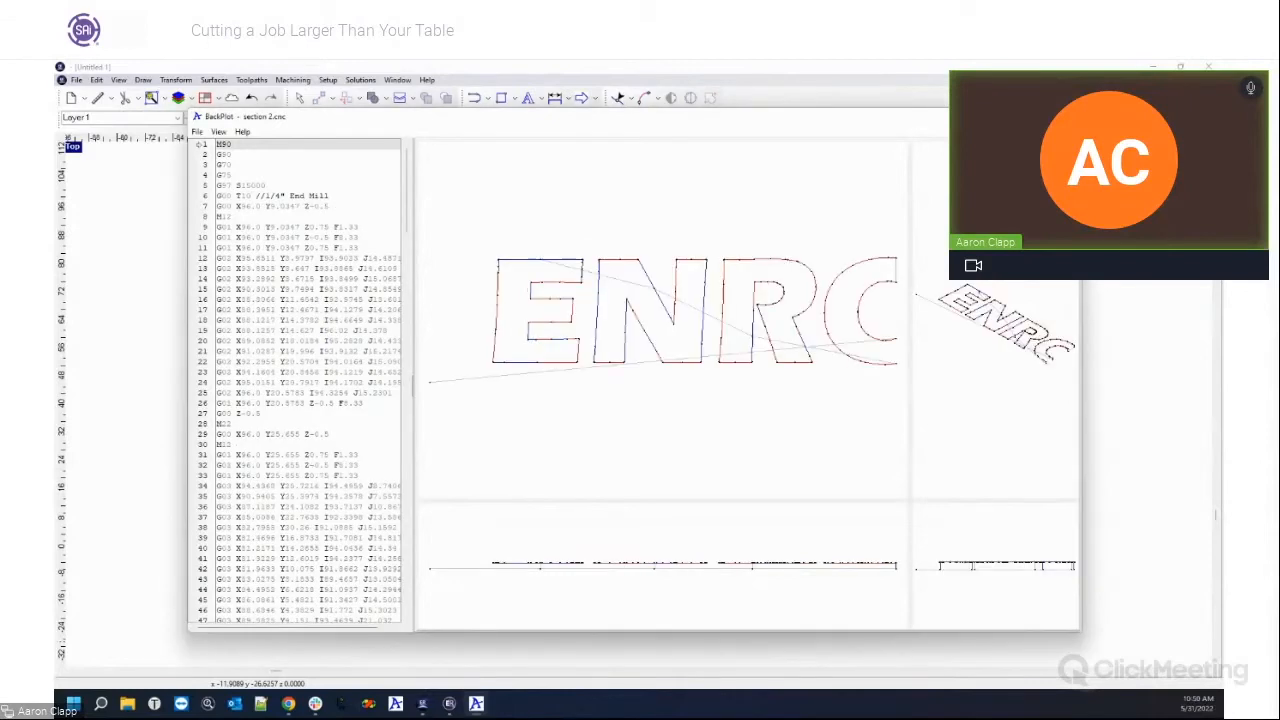
scroll(497, 305, "down", 2)
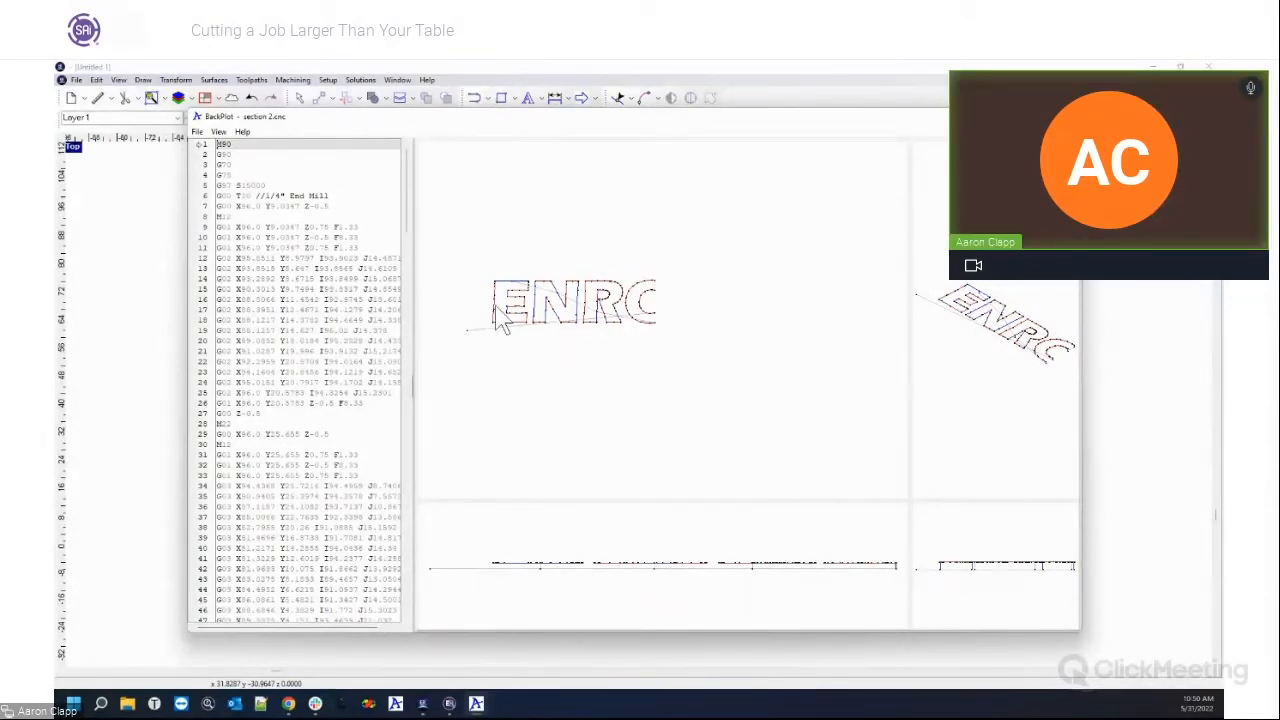
Step: Compare the upper-left panel and the whole lettering in EnRoute with the section 2.cnc plot in BackPlot
left_click(120, 330)
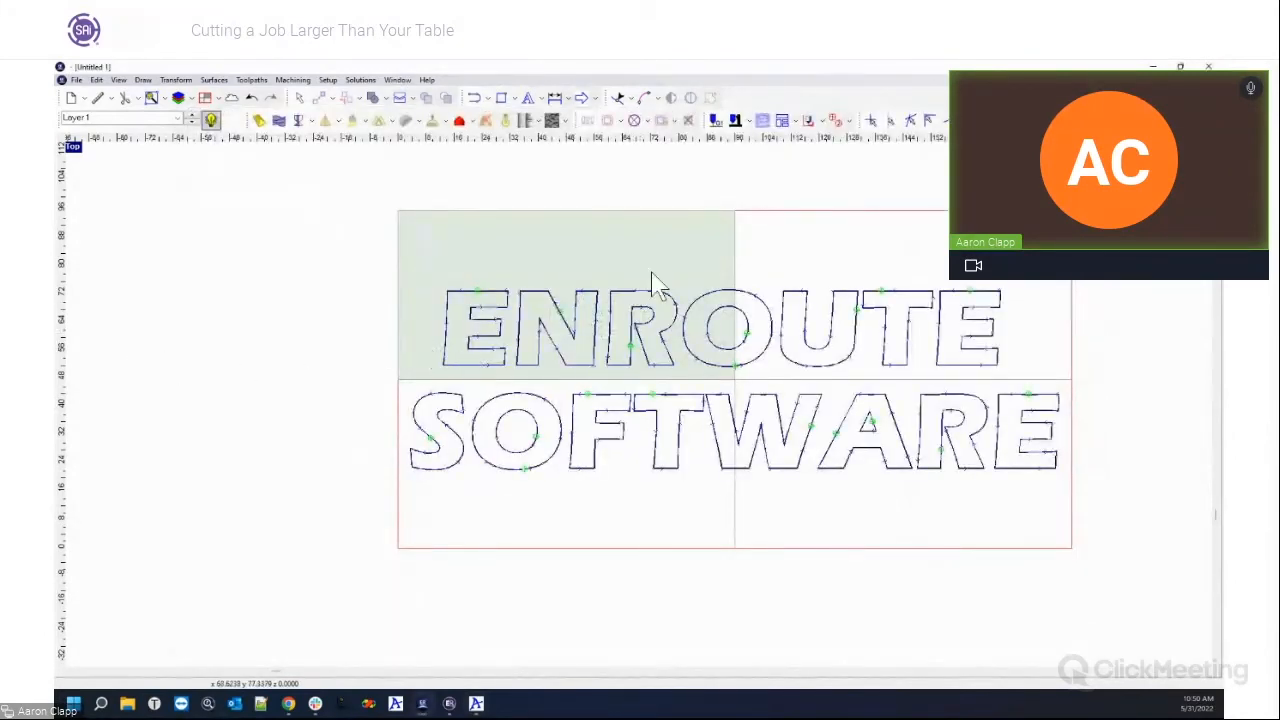
scroll(449, 346, "up", 3)
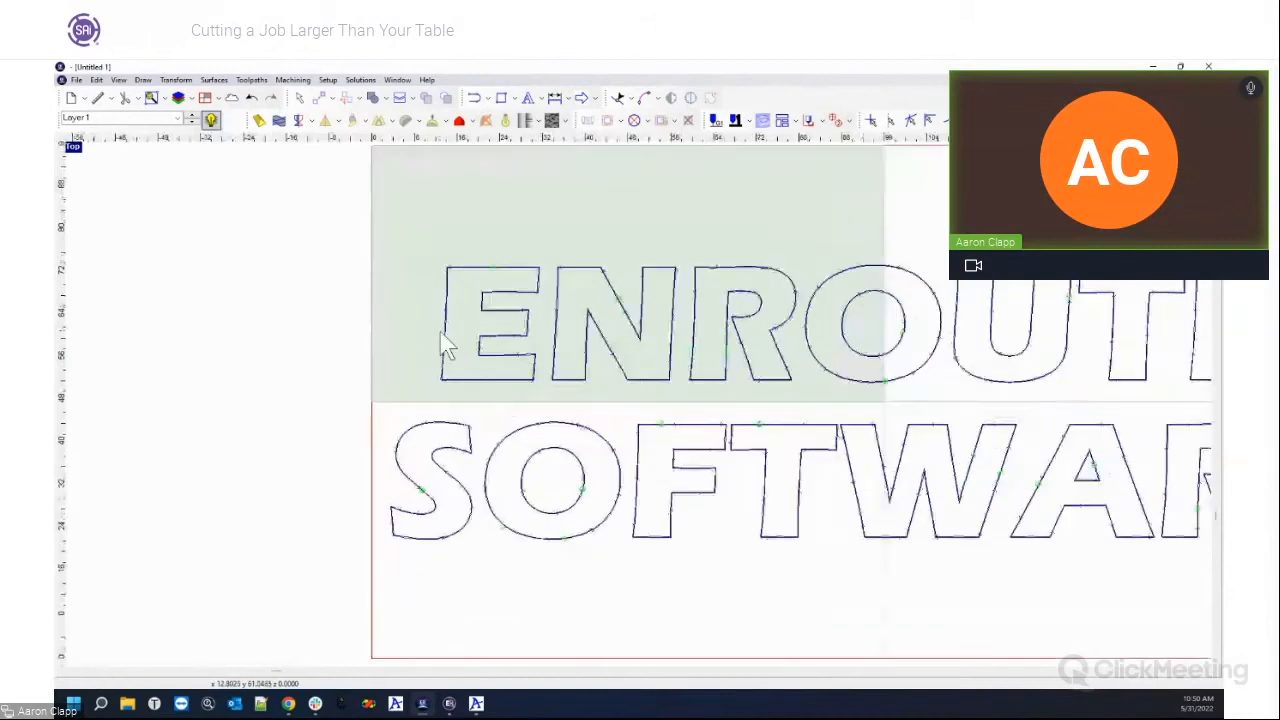
scroll(449, 346, "down", 4)
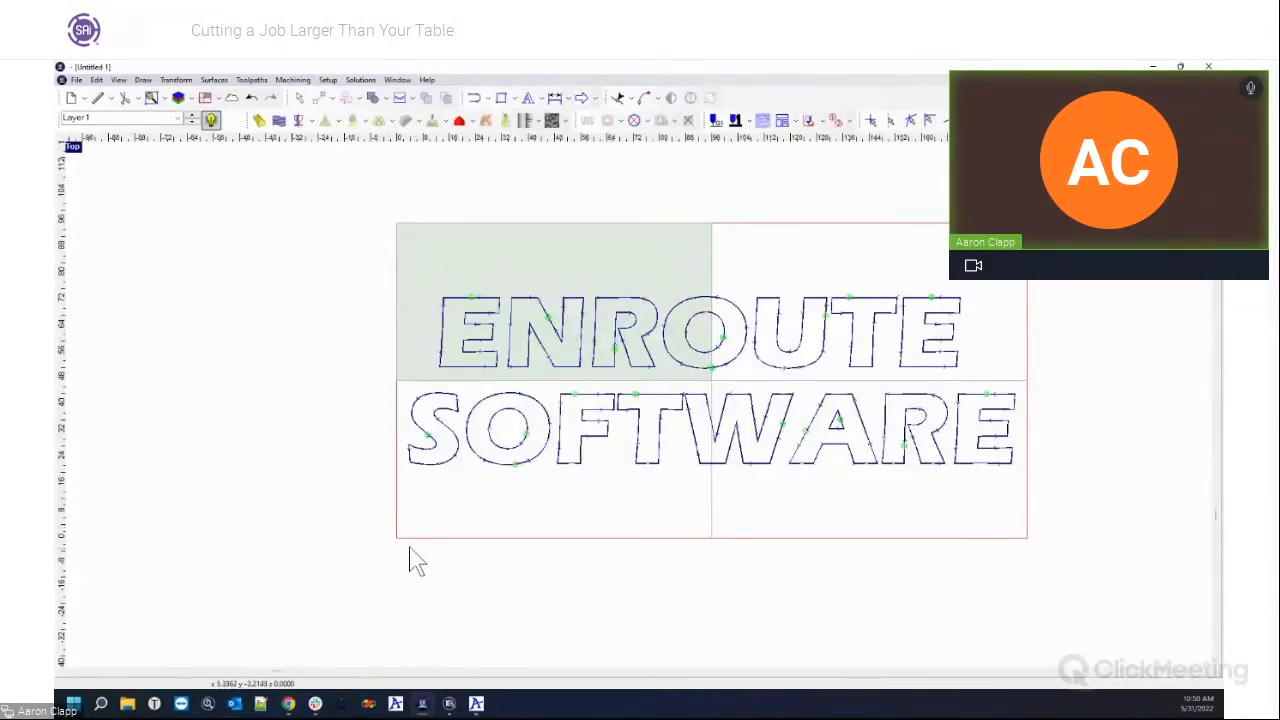
left_click_drag(316, 214, 1055, 522)
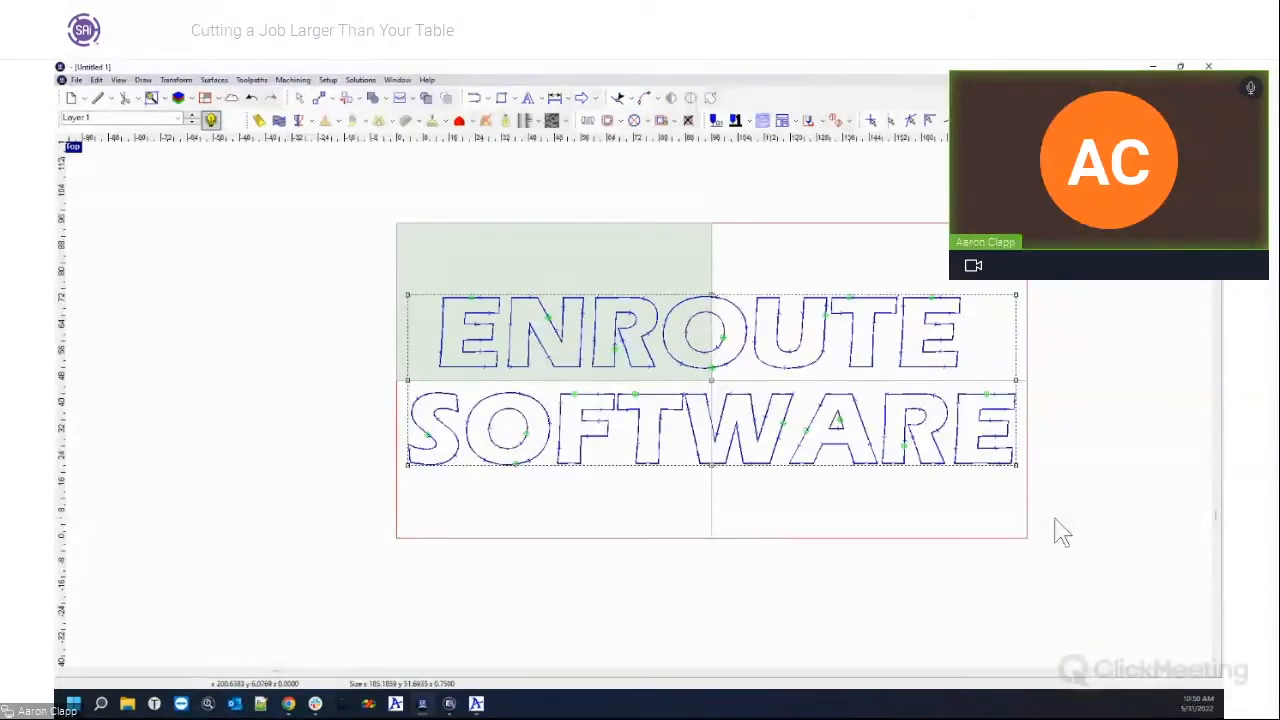
left_click(322, 252)
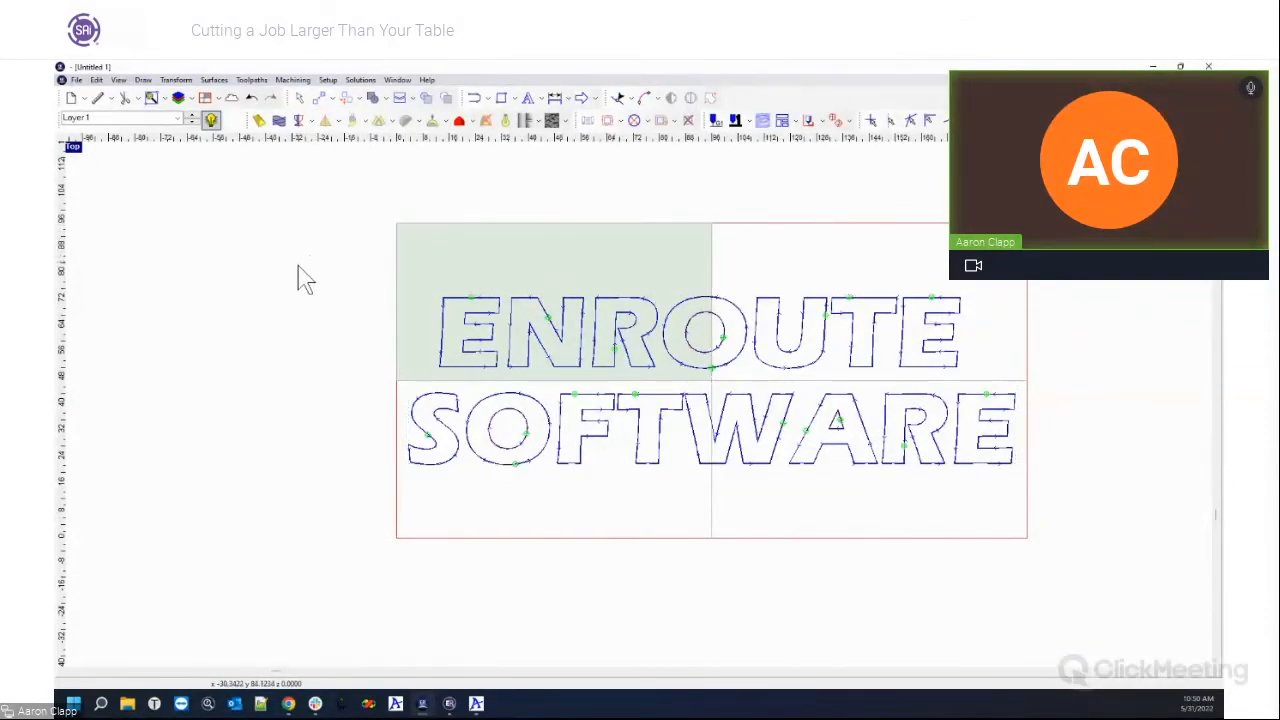
left_click(452, 704)
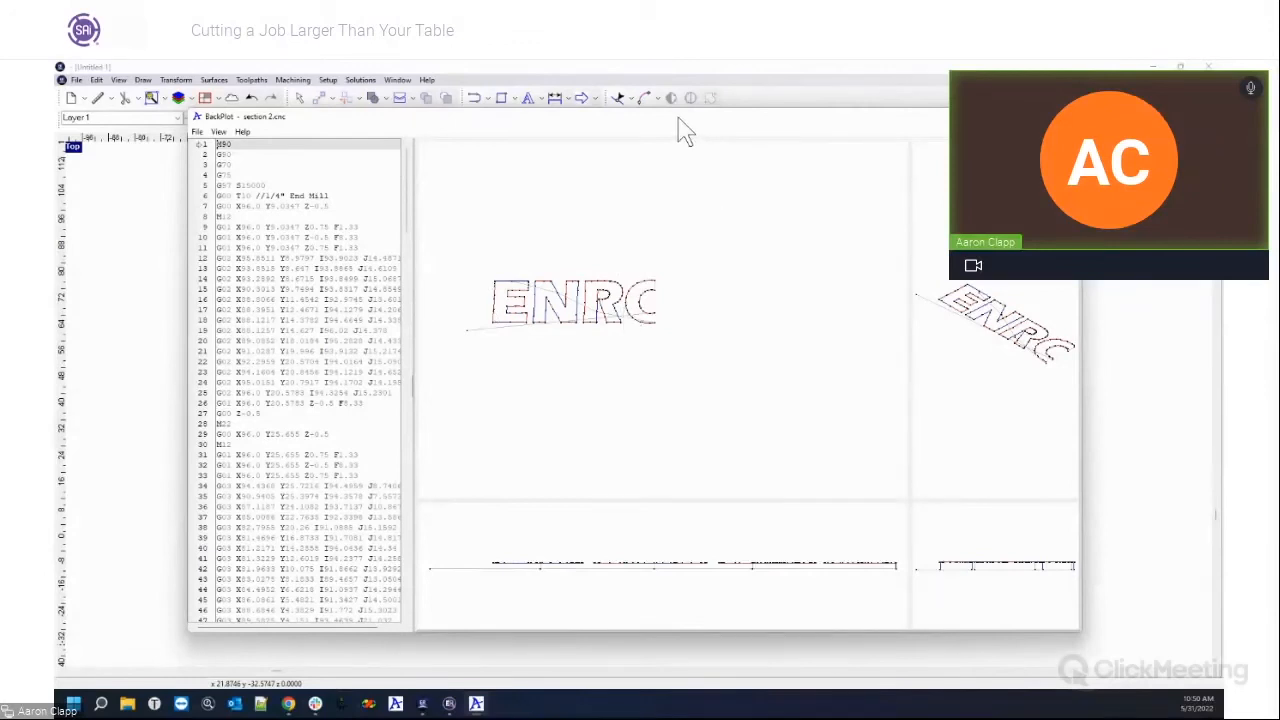
left_click_drag(685, 135, 659, 111)
Step: In EnRoute, open the driver setup, change the driver's home position setting and accept the setup
left_click(706, 79)
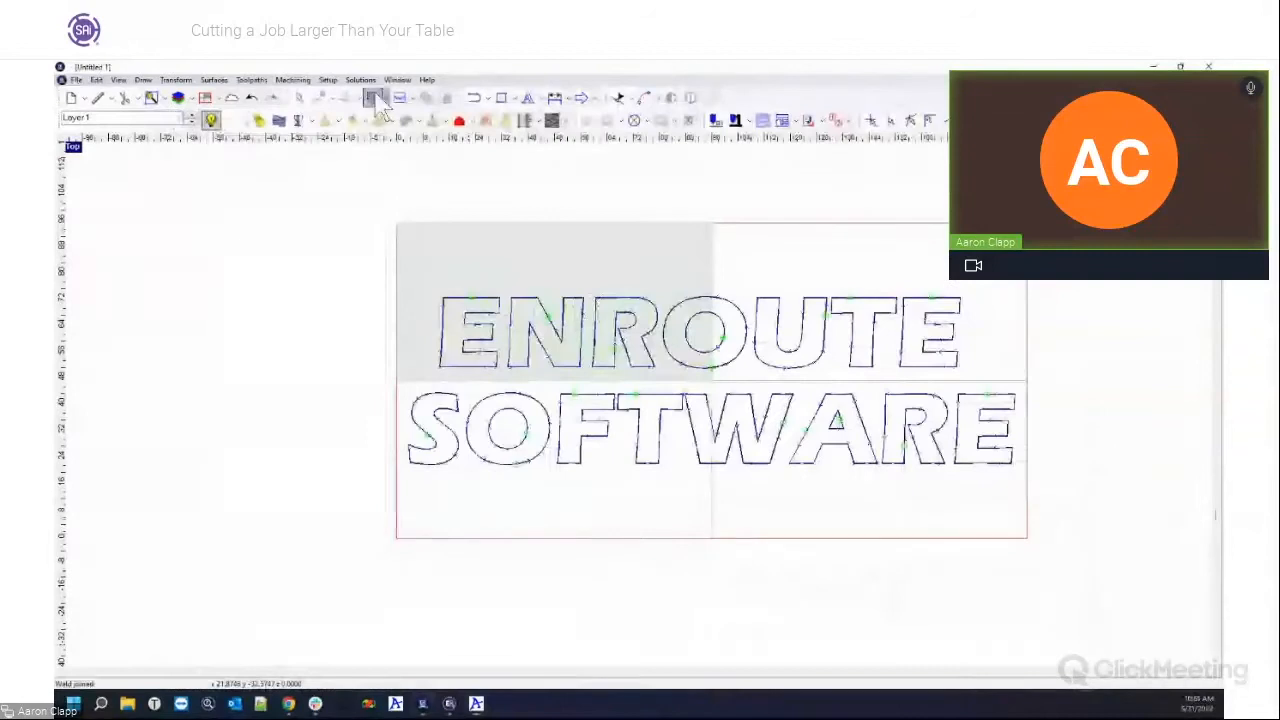
left_click(327, 80)
left_click(338, 92)
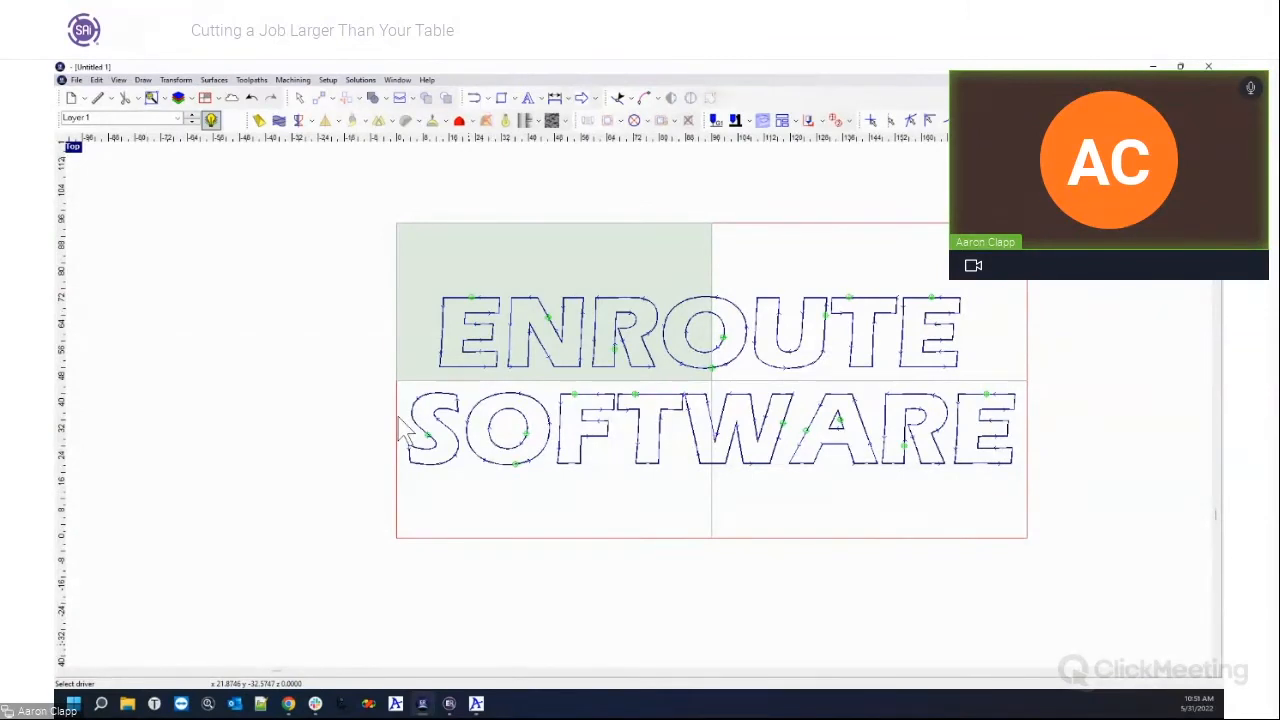
left_click(707, 434)
left_click(662, 452)
left_click(803, 280)
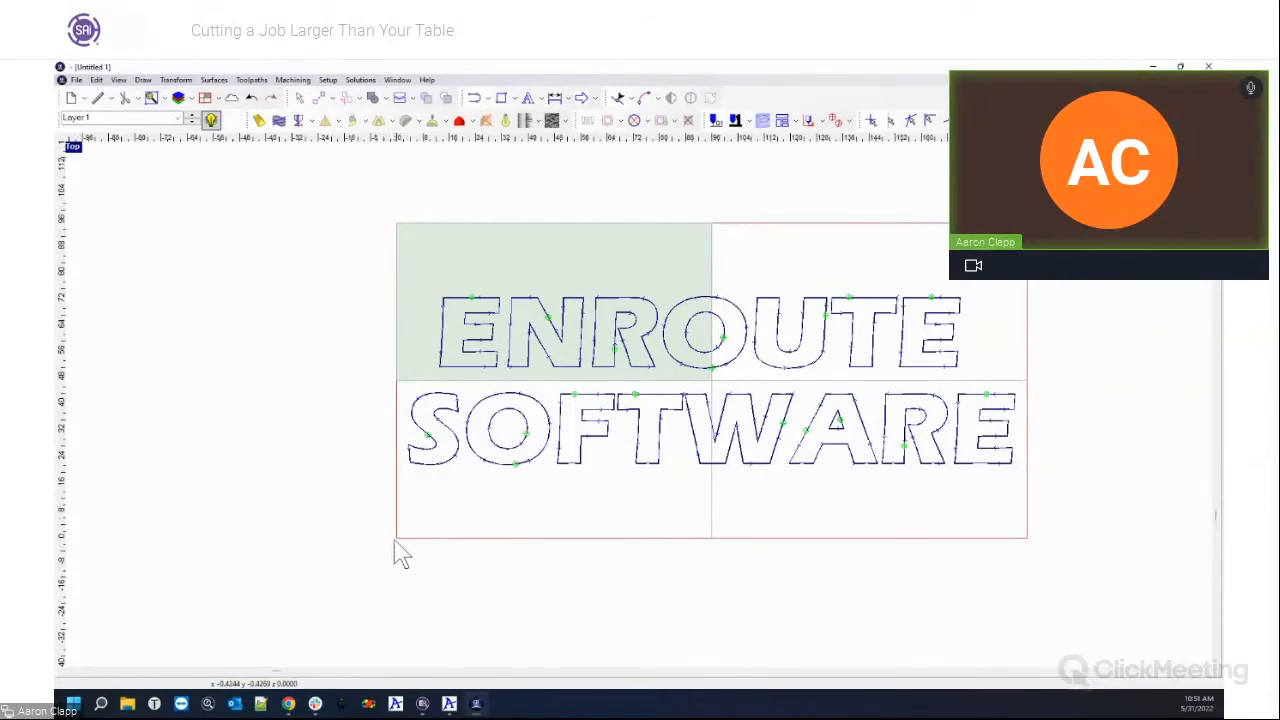
Step: Output all toolpaths of the upper-left panel again, to a file named secction 2
left_click(211, 119)
left_click(714, 121)
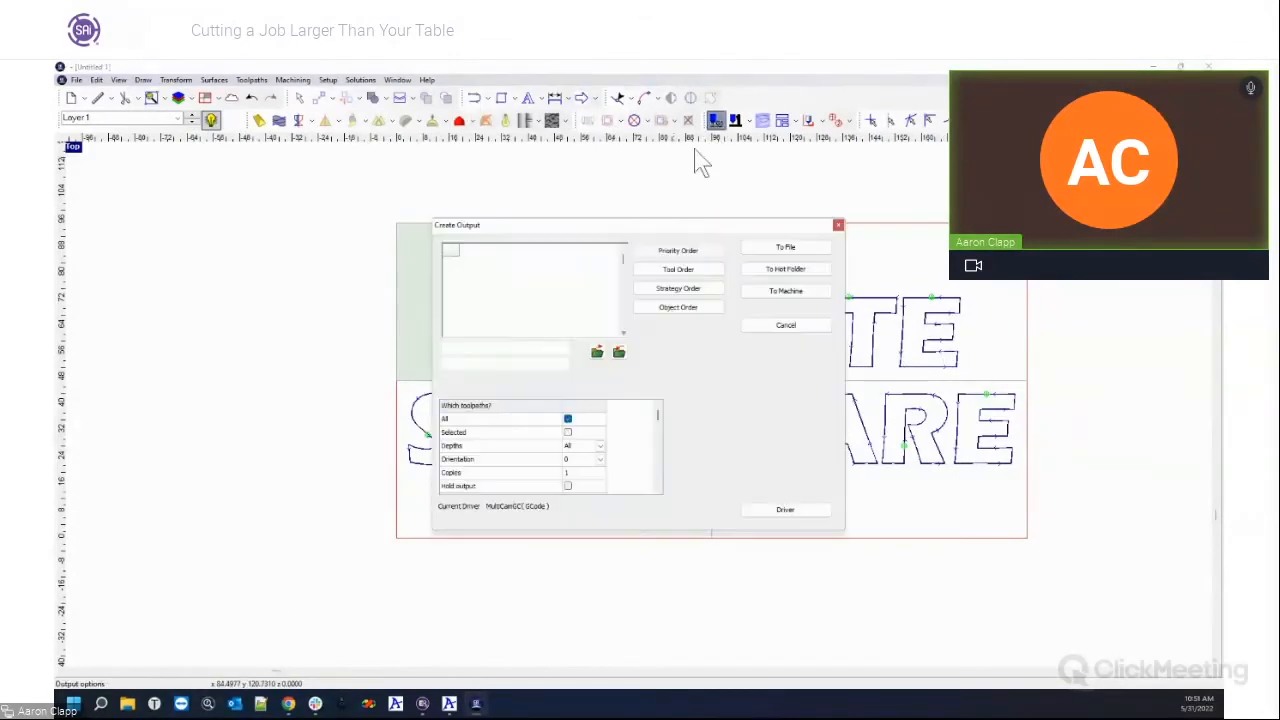
left_click(798, 252)
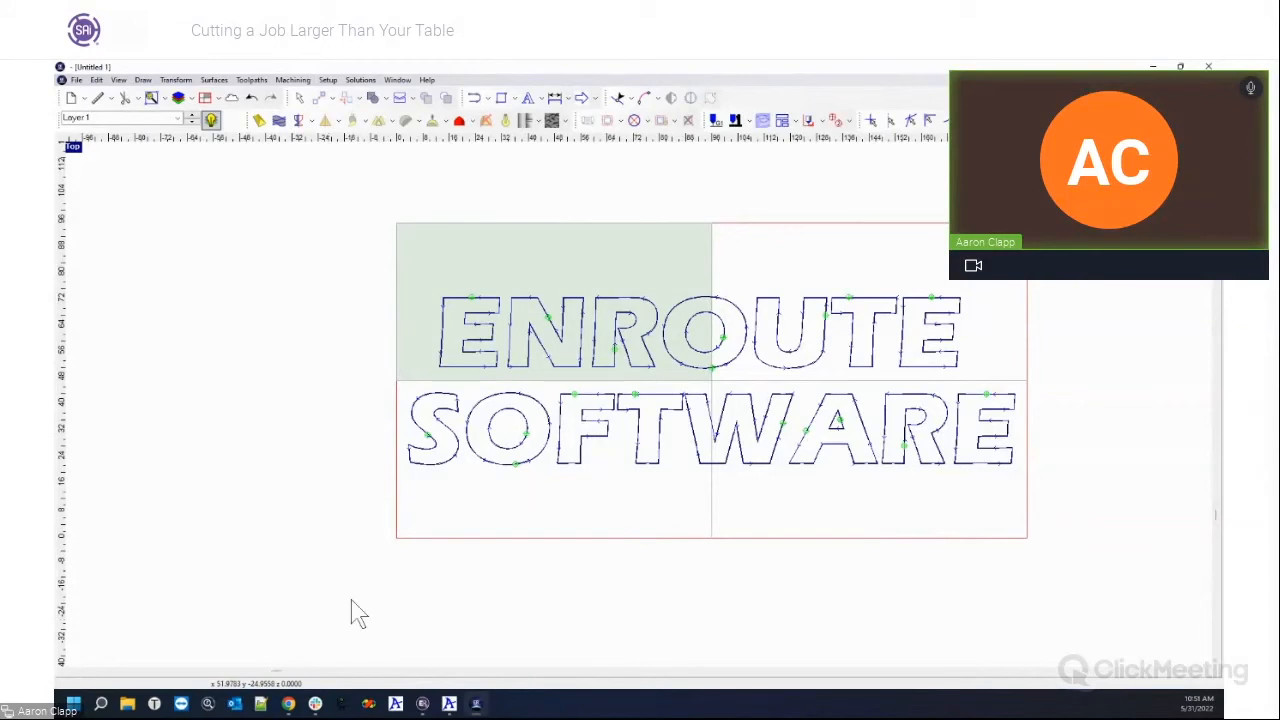
Step: Switch to BackPlot and reopen section 2.cnc
left_click(449, 704)
left_click(176, 127)
left_click(188, 141)
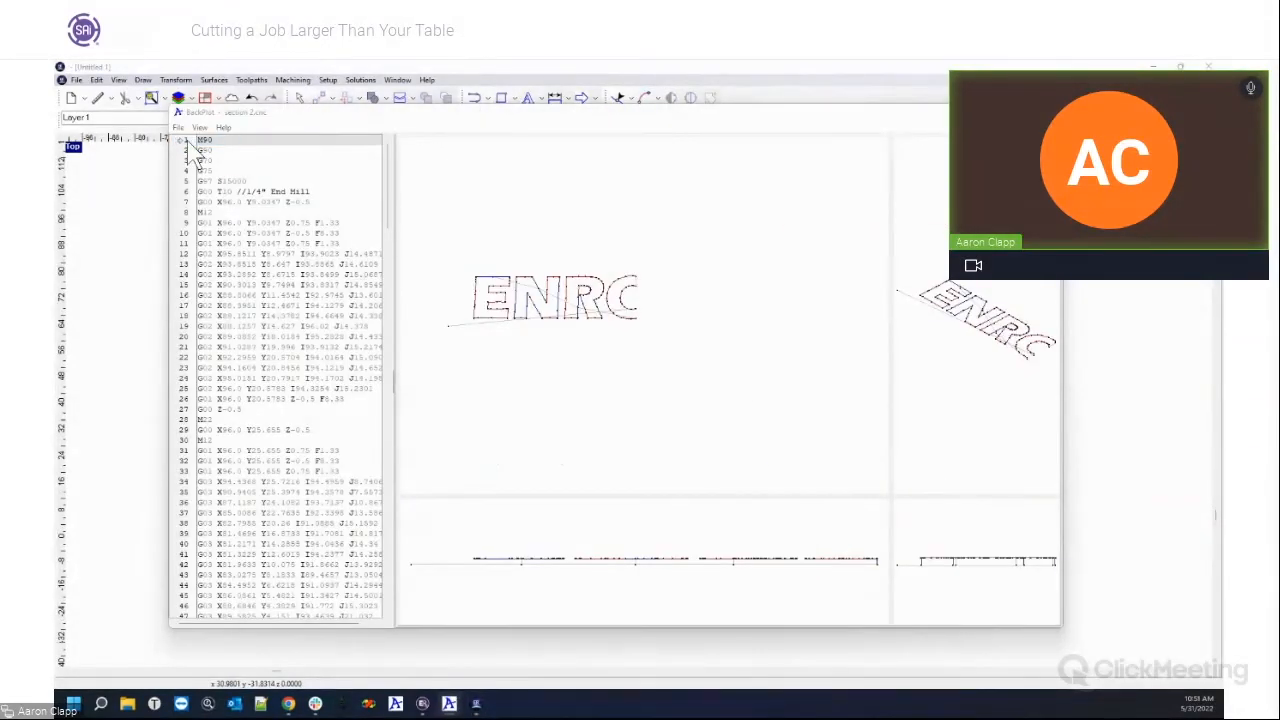
left_click(177, 127)
left_click(194, 144)
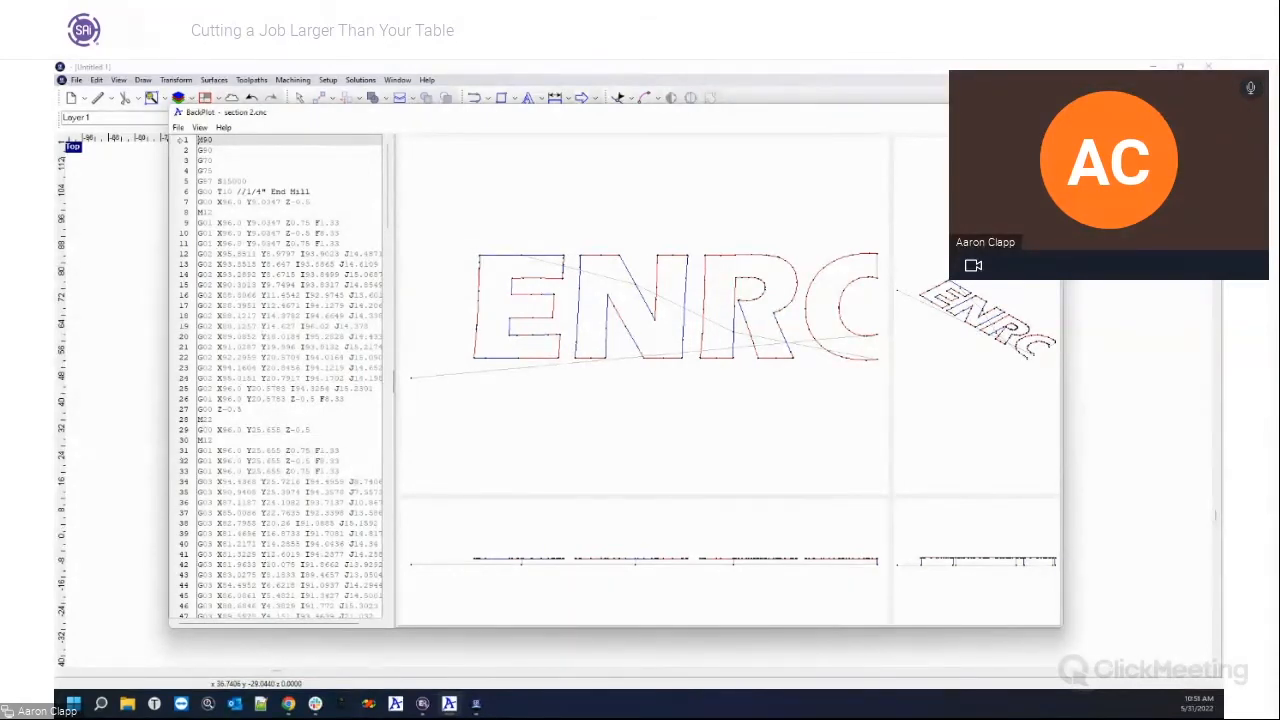
Step: Open secction 2.cnc in BackPlot and examine the lettering's offset from the home point, comparing it with the upper-left panel in EnRoute
left_click(182, 127)
left_click(189, 142)
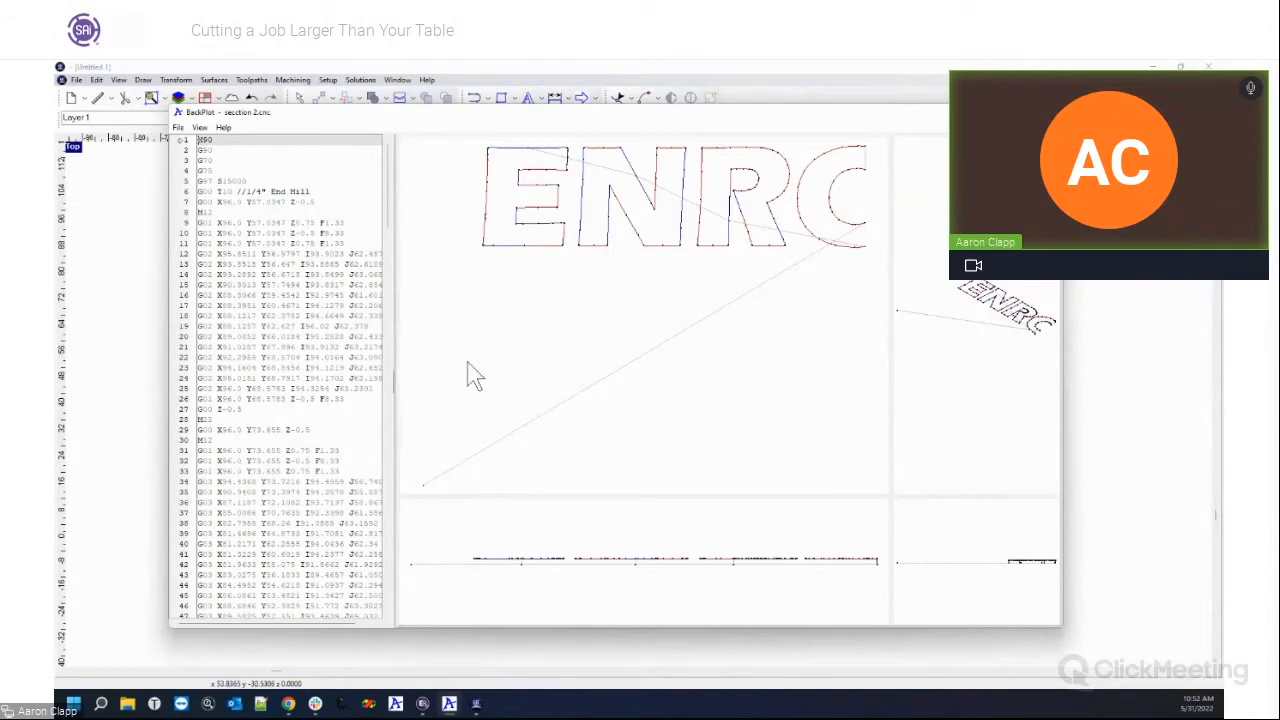
scroll(474, 374, "down", 4)
scroll(815, 450, "down", 1)
scroll(500, 386, "up", 2)
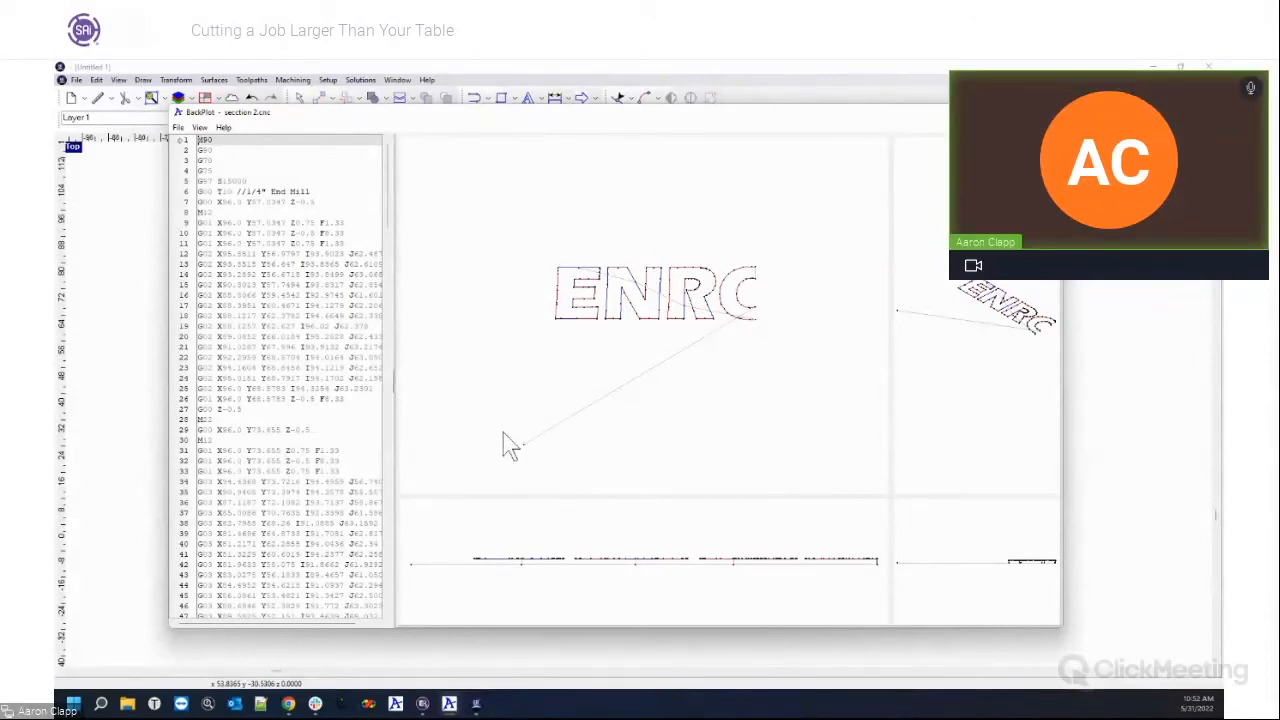
left_click(159, 406)
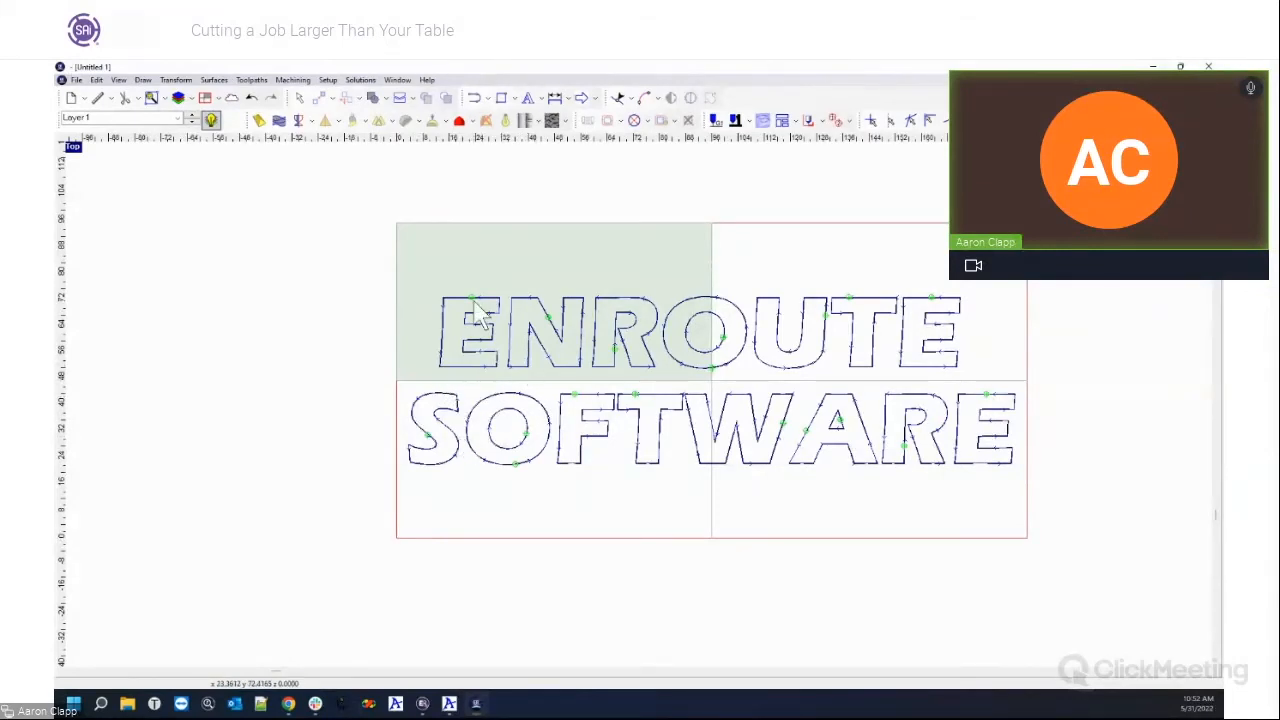
left_click(450, 704)
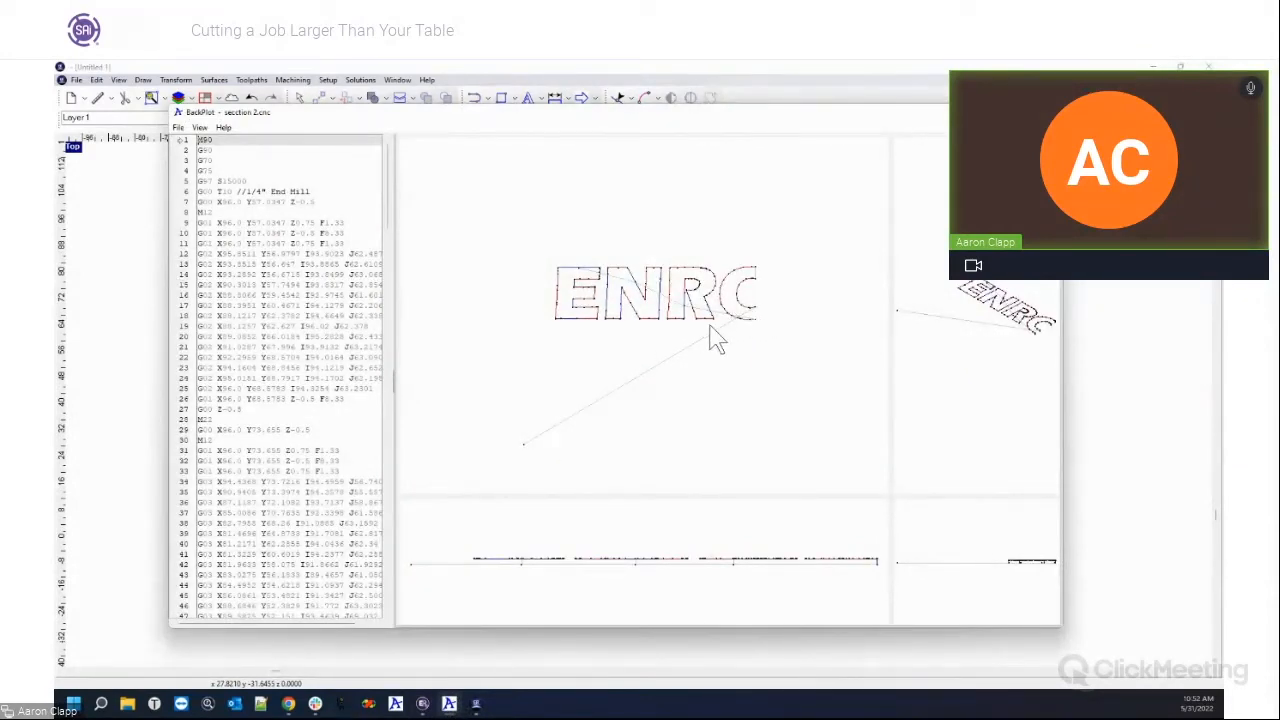
Step: Examine in BackPlot where the upper-left panel's toolpath cuts off the last letter at the panel edge, comparing it with the home point
scroll(768, 232, "up", 3)
scroll(728, 430, "up", 3)
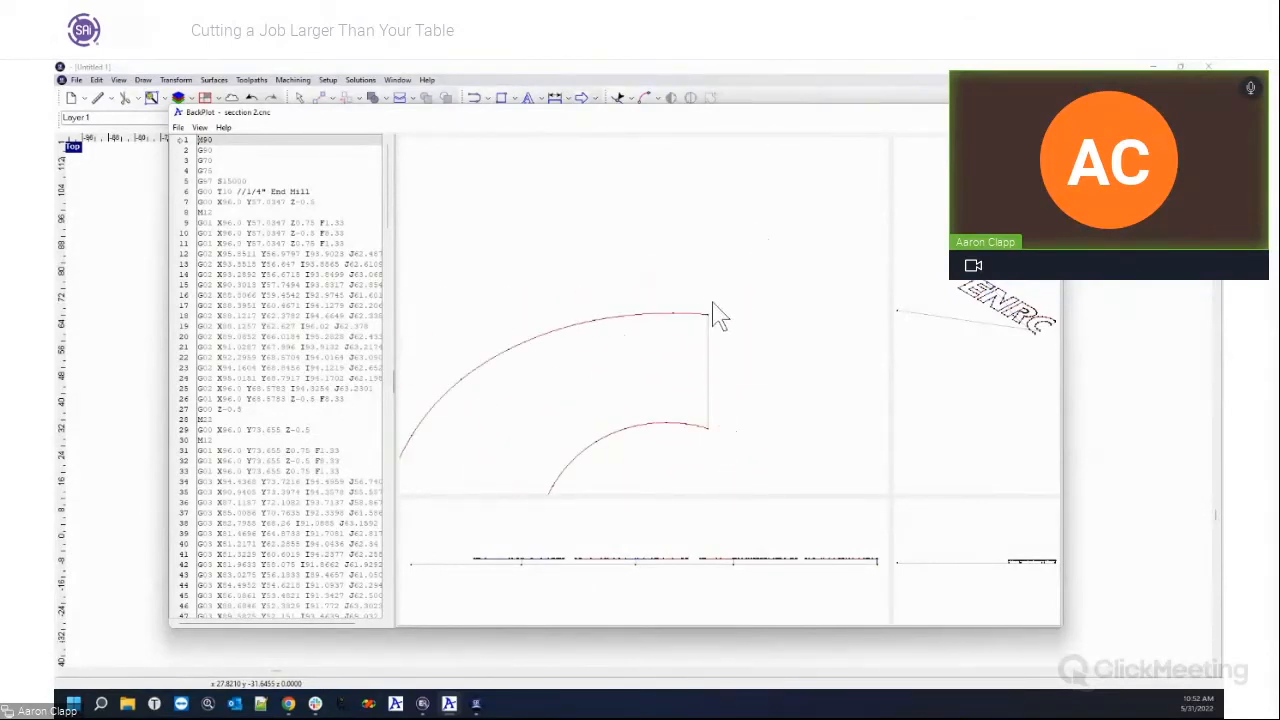
scroll(710, 325, "down", 3)
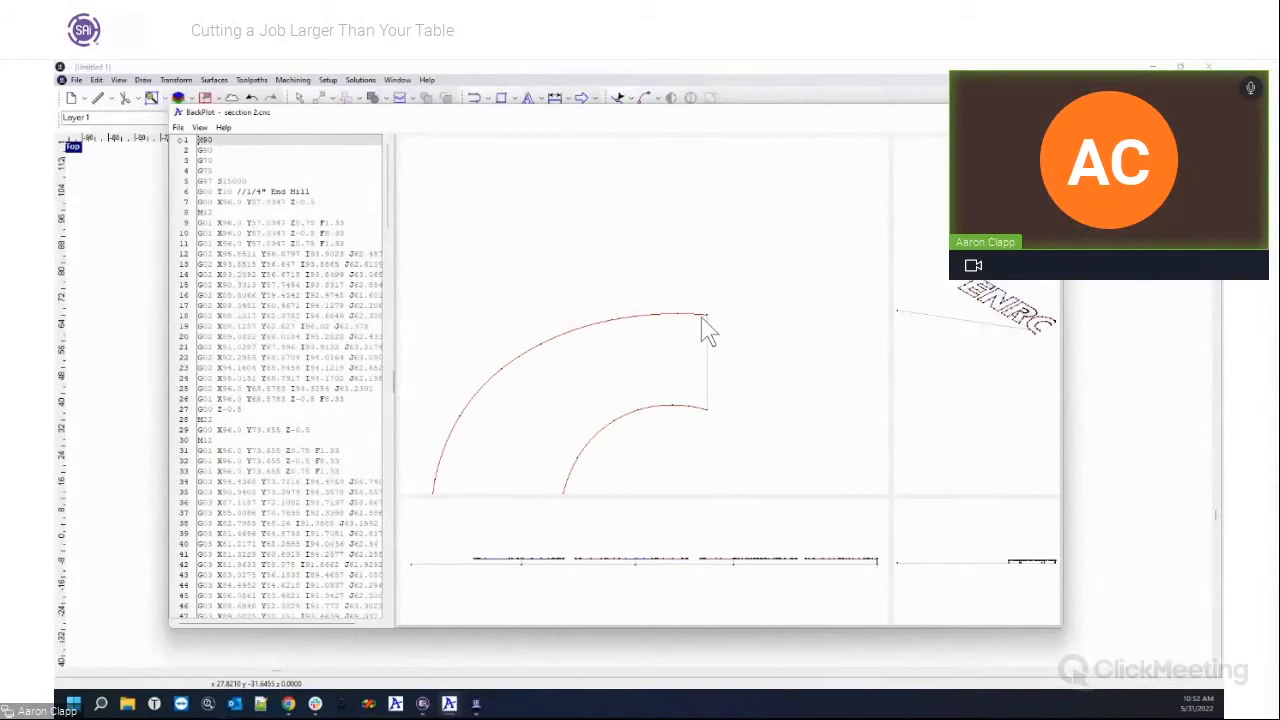
scroll(706, 484, "up", 3)
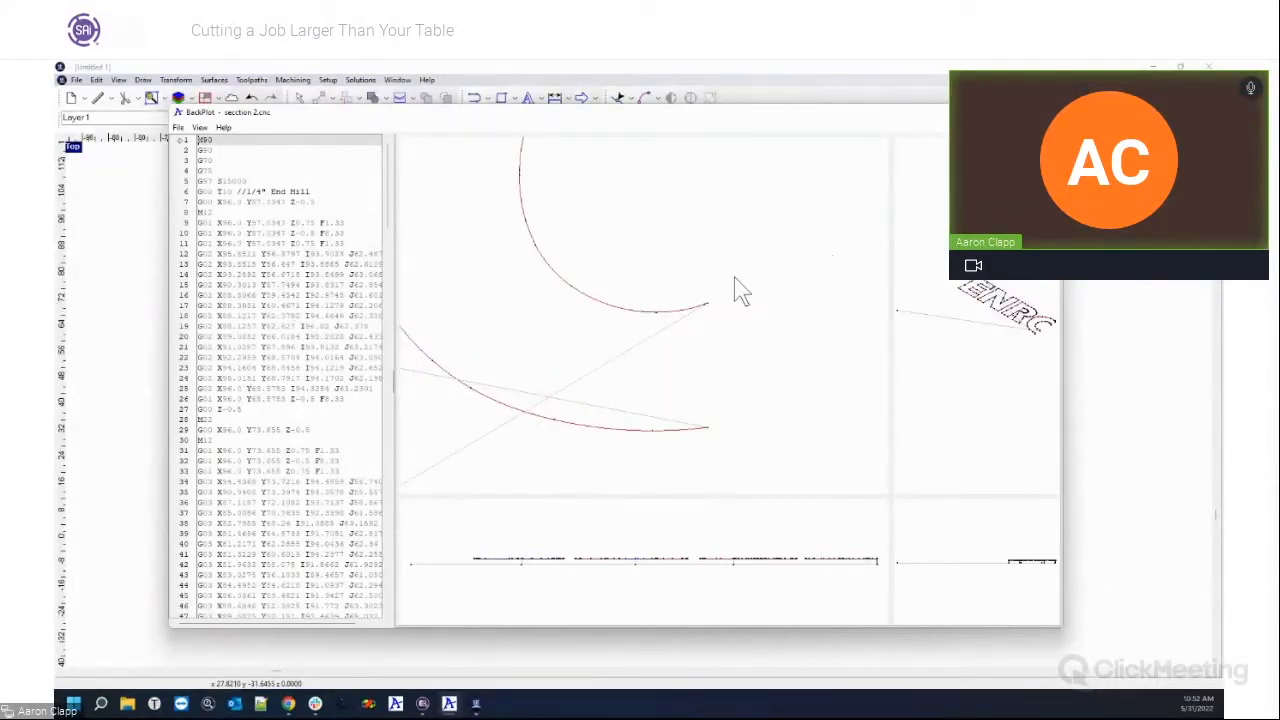
scroll(740, 437, "down", 5)
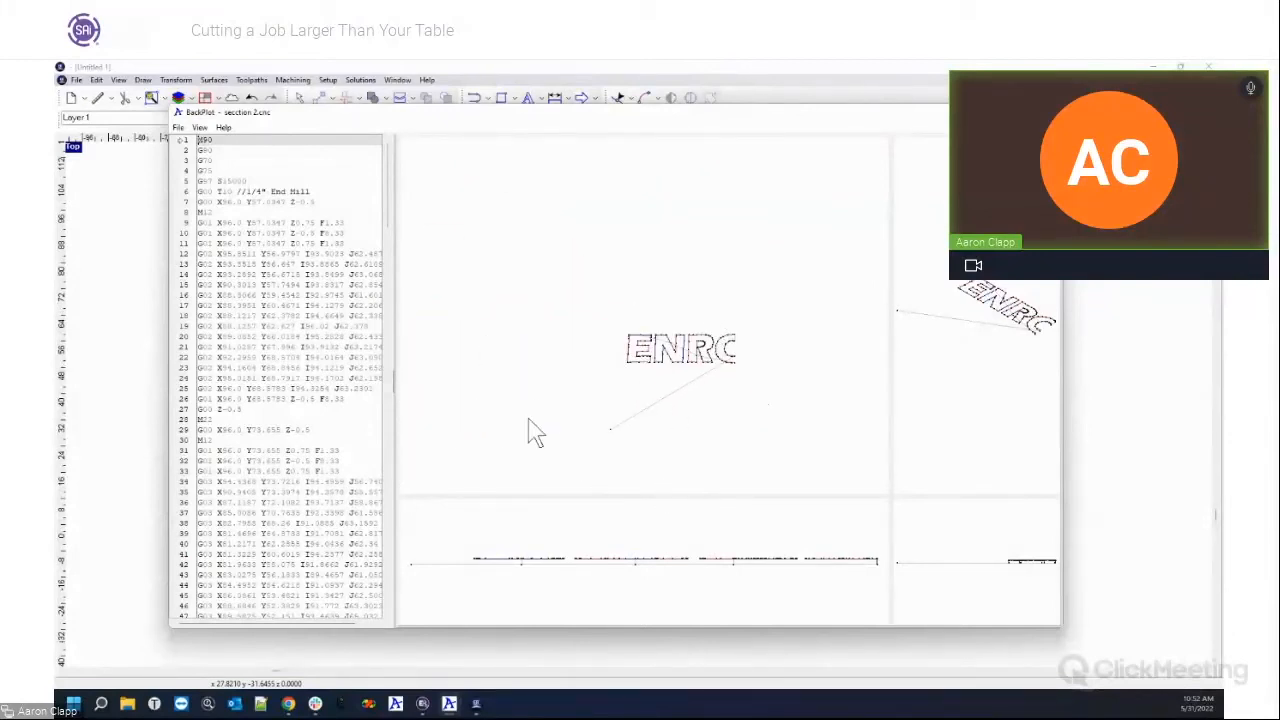
Step: Return to EnRoute and set the driver's home type to Plate in the driver parameters, accepting the setup
left_click(859, 69)
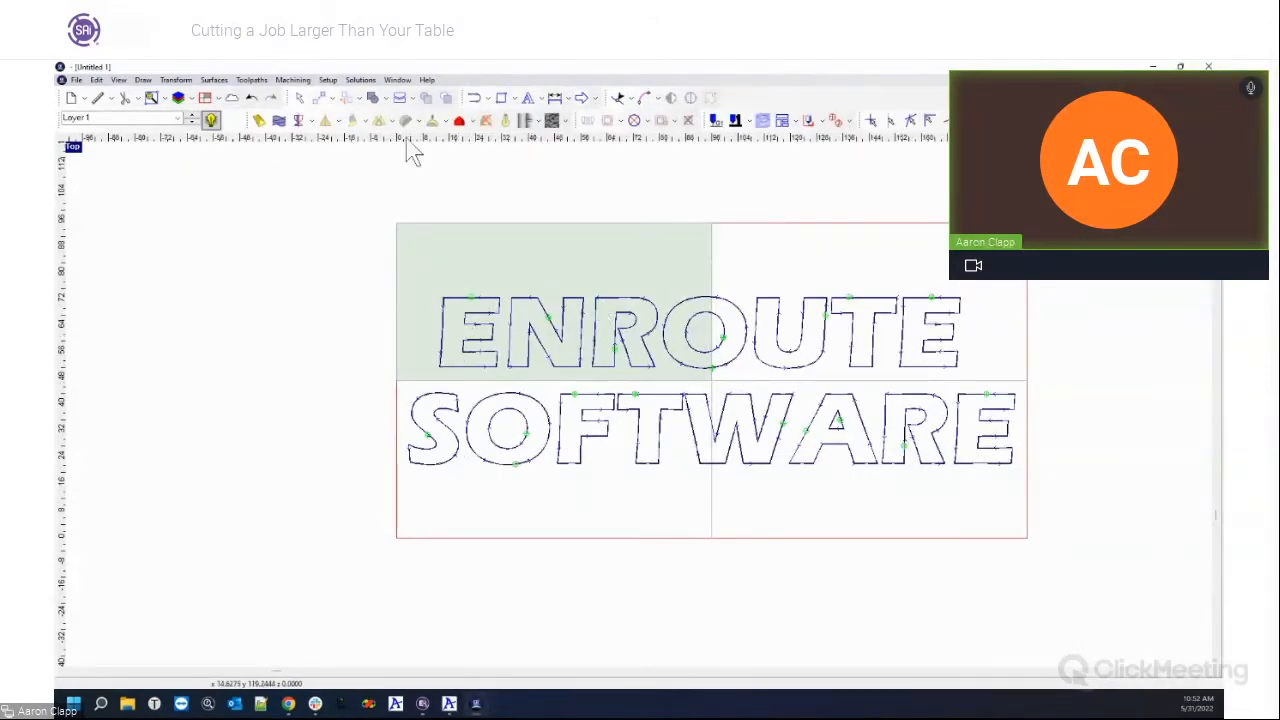
left_click(361, 83)
left_click(336, 91)
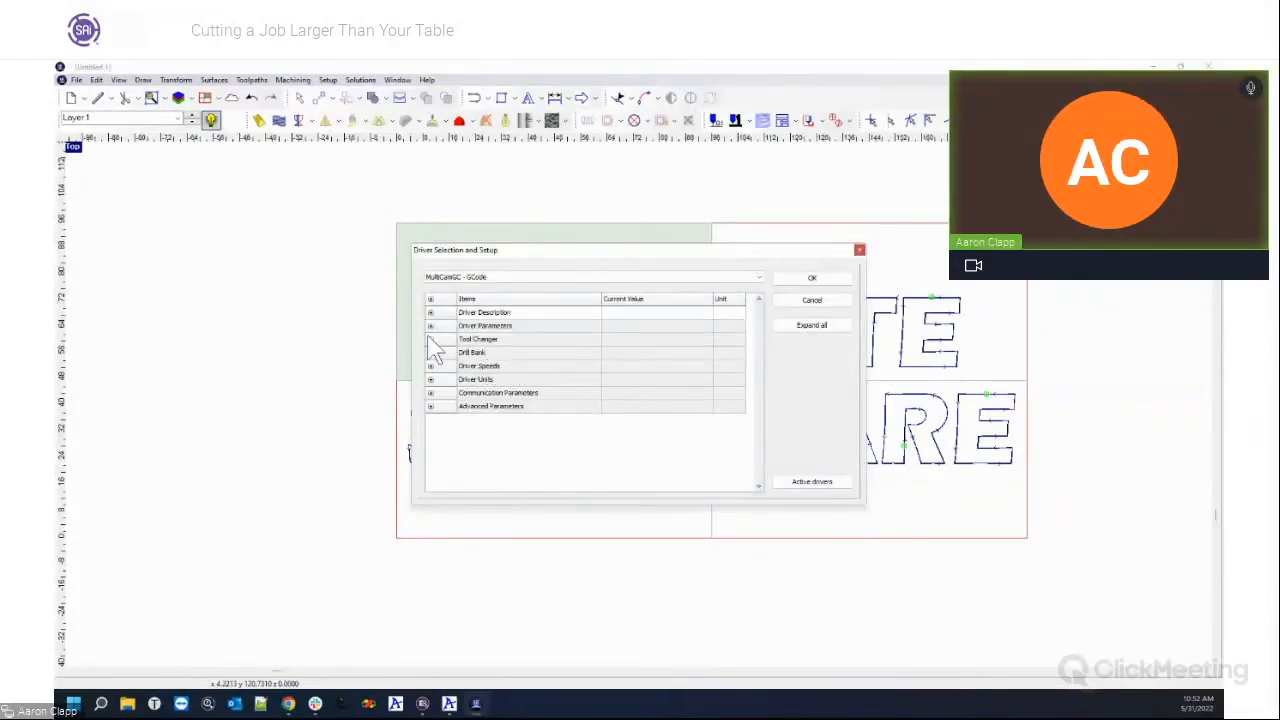
left_click(430, 327)
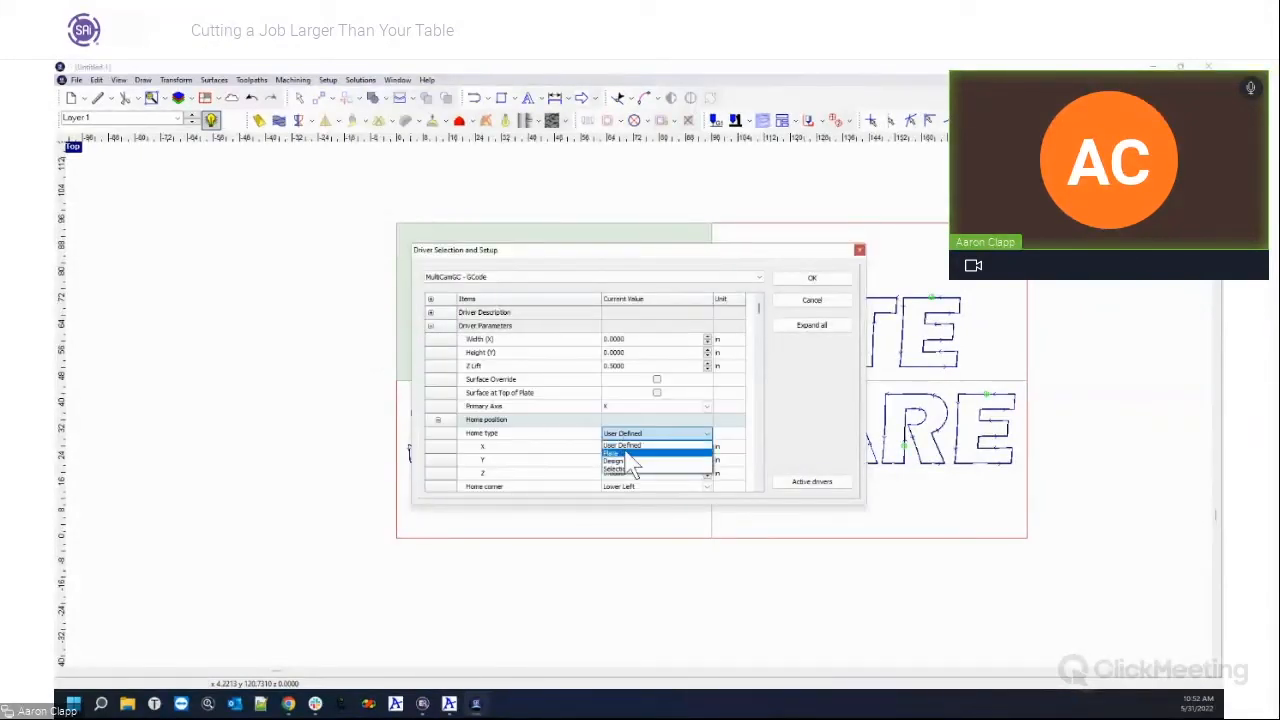
left_click(615, 455)
left_click(812, 278)
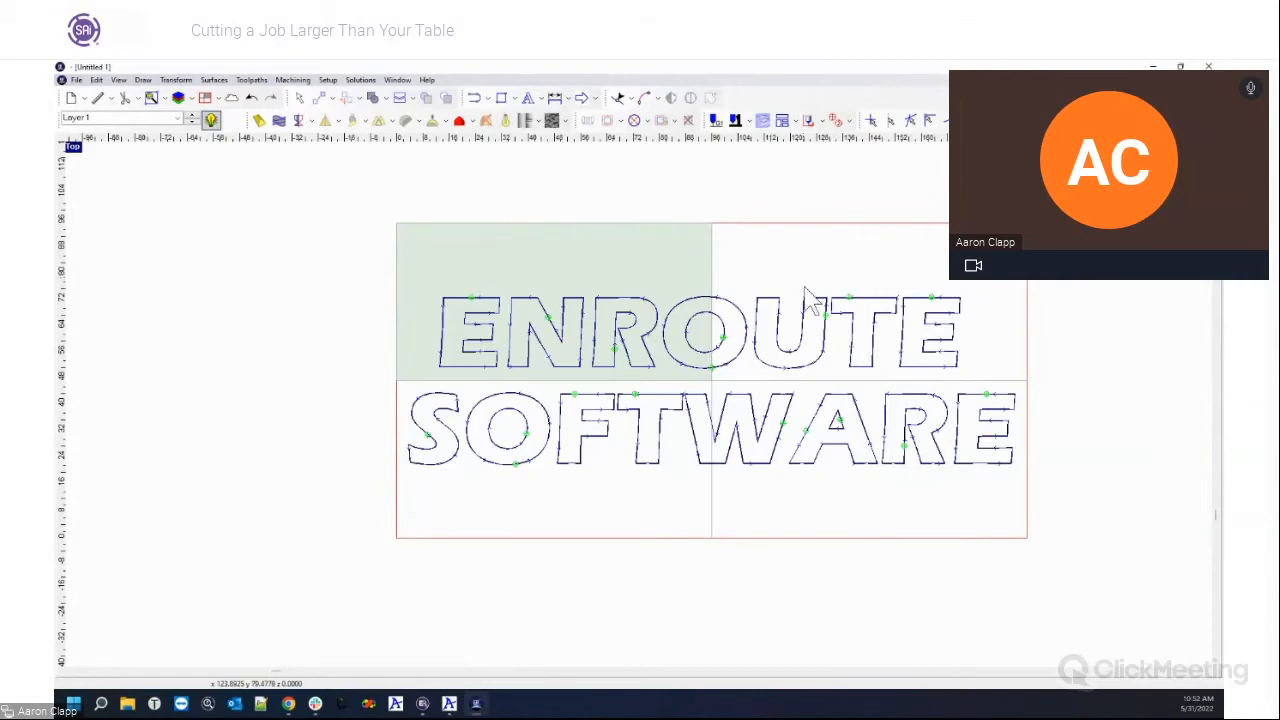
Step: Make the upper-right panel active and output its toolpaths to a file named section 3
left_click(205, 99)
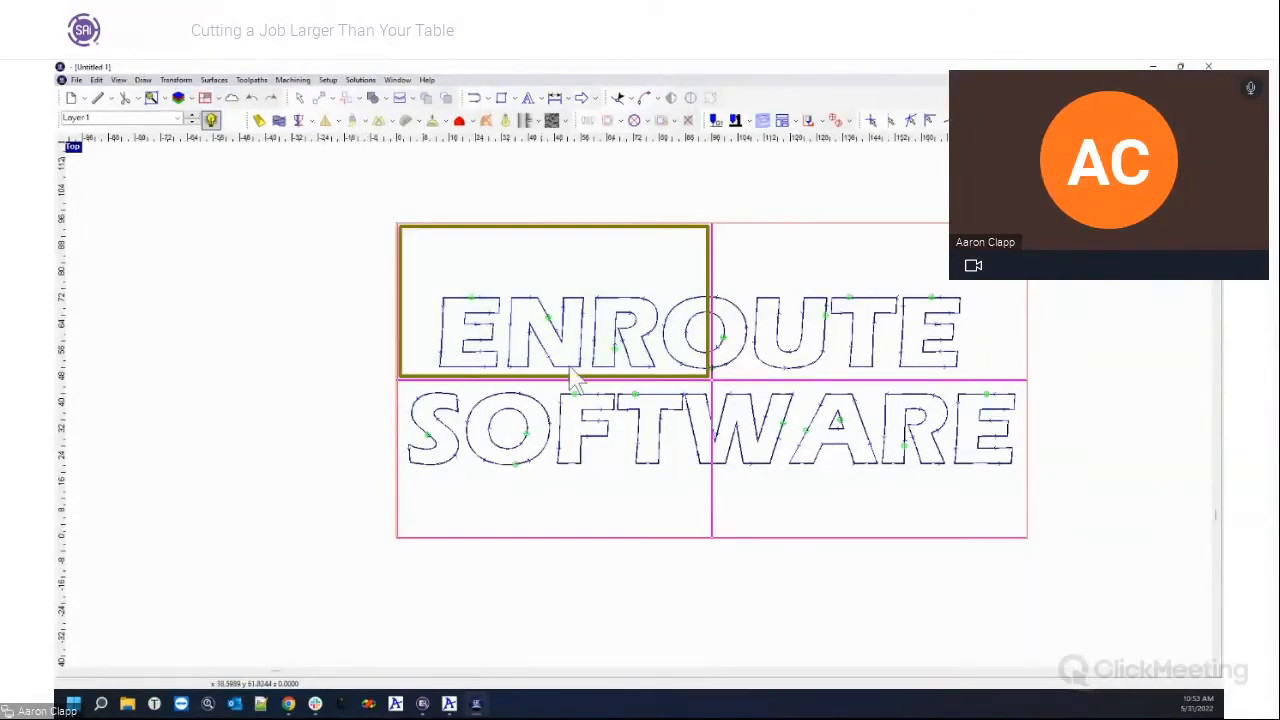
left_click(918, 327)
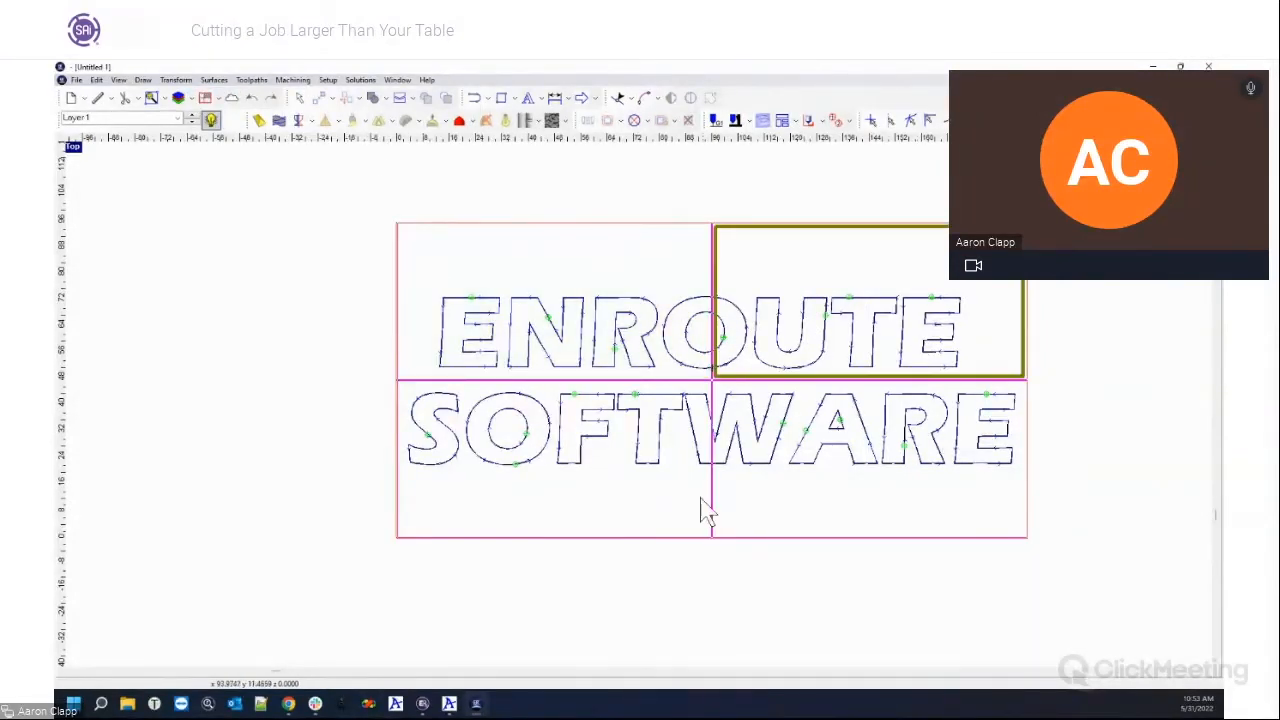
right_click(690, 468)
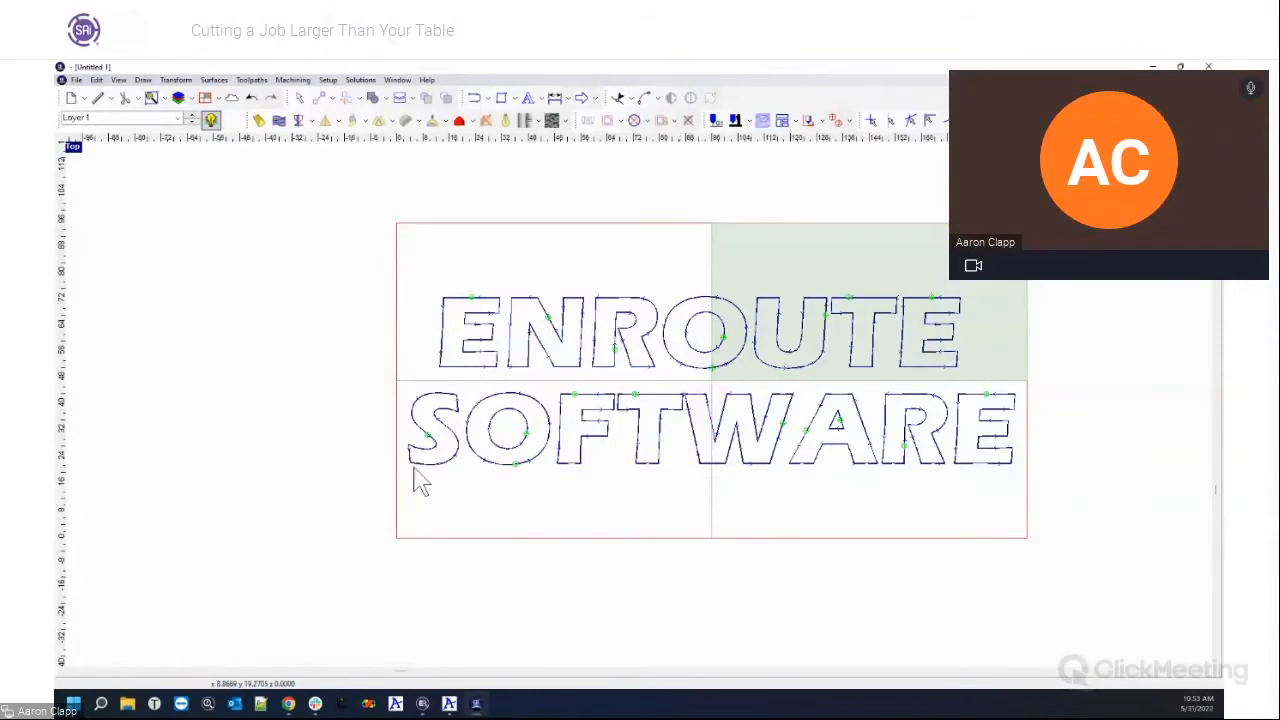
left_click(716, 121)
left_click(781, 250)
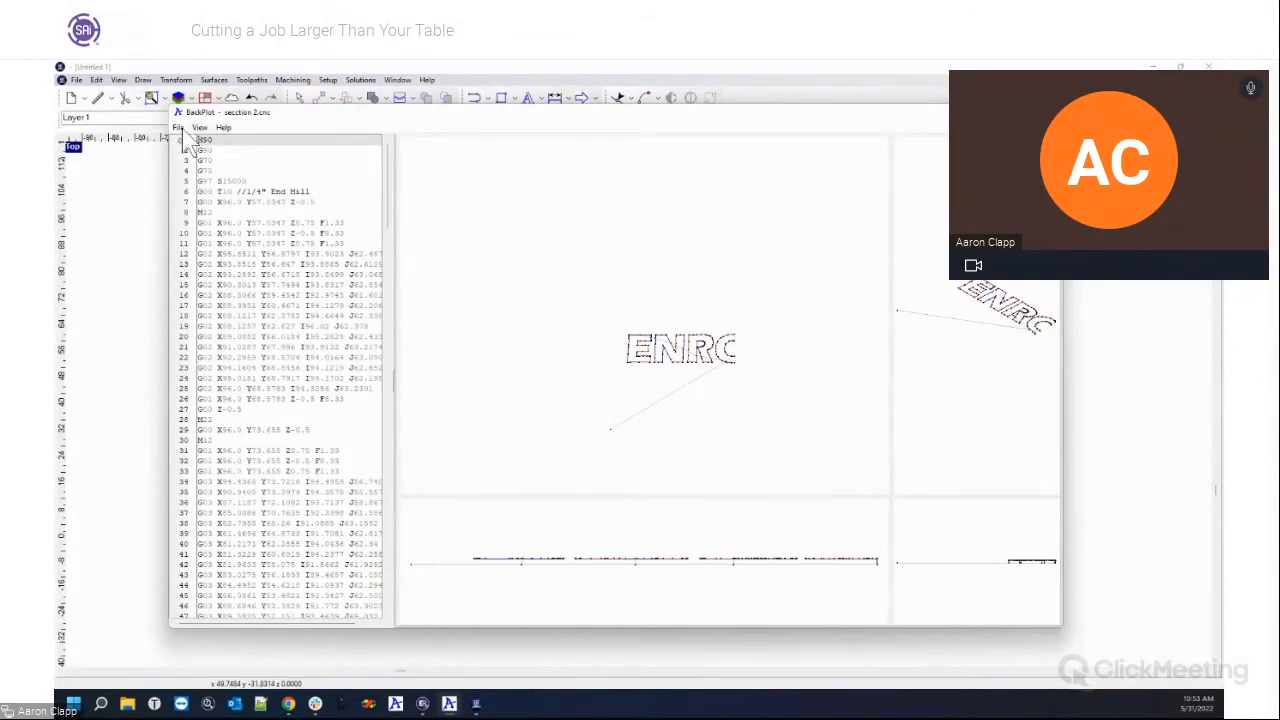
Step: Open section 3.cnc in BackPlot, examine the lettering's position relative to the home point and compare it with the upper-right panel in EnRoute
left_click(182, 129)
left_click(191, 142)
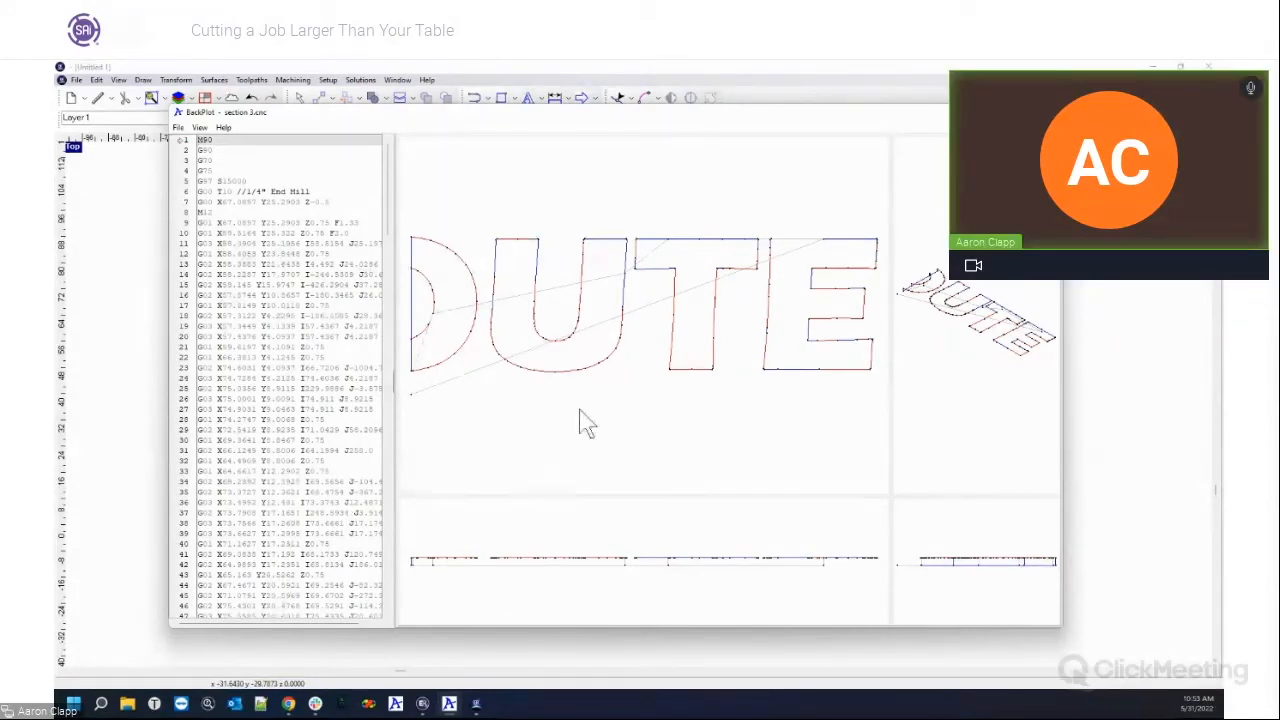
scroll(610, 420, "down", 2)
scroll(671, 417, "down", 3)
scroll(660, 412, "up", 2)
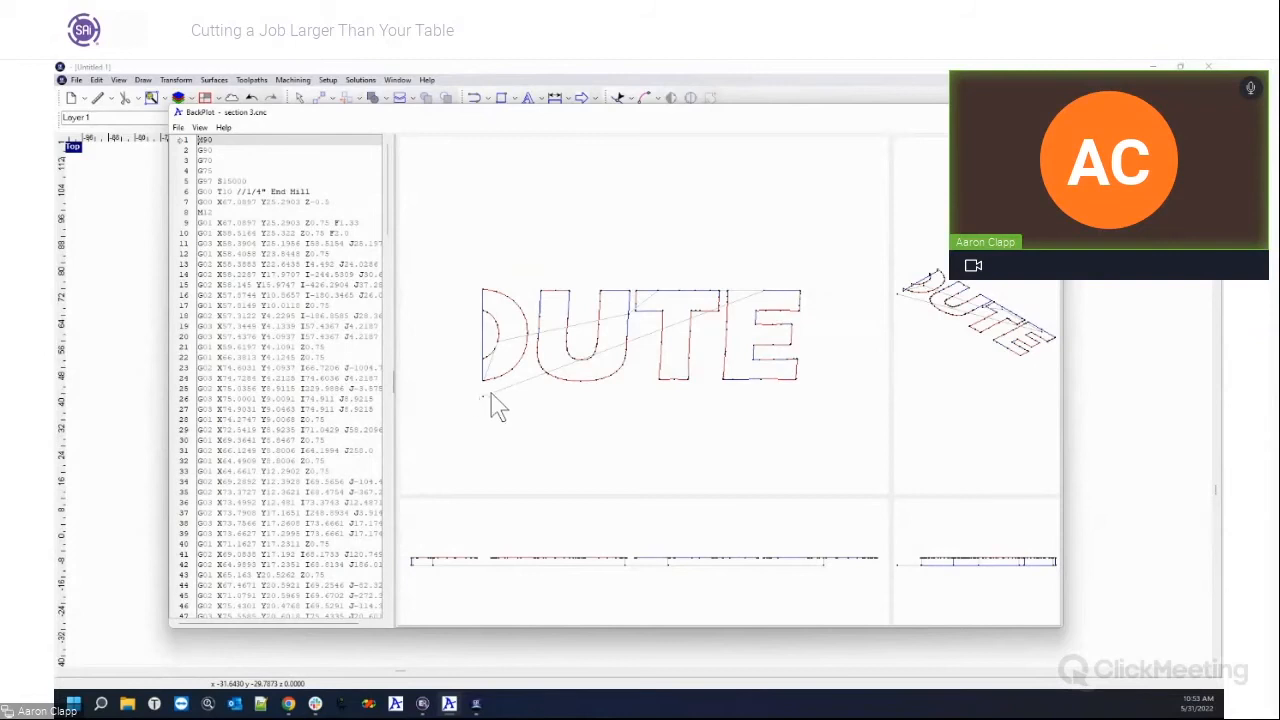
left_click(498, 667)
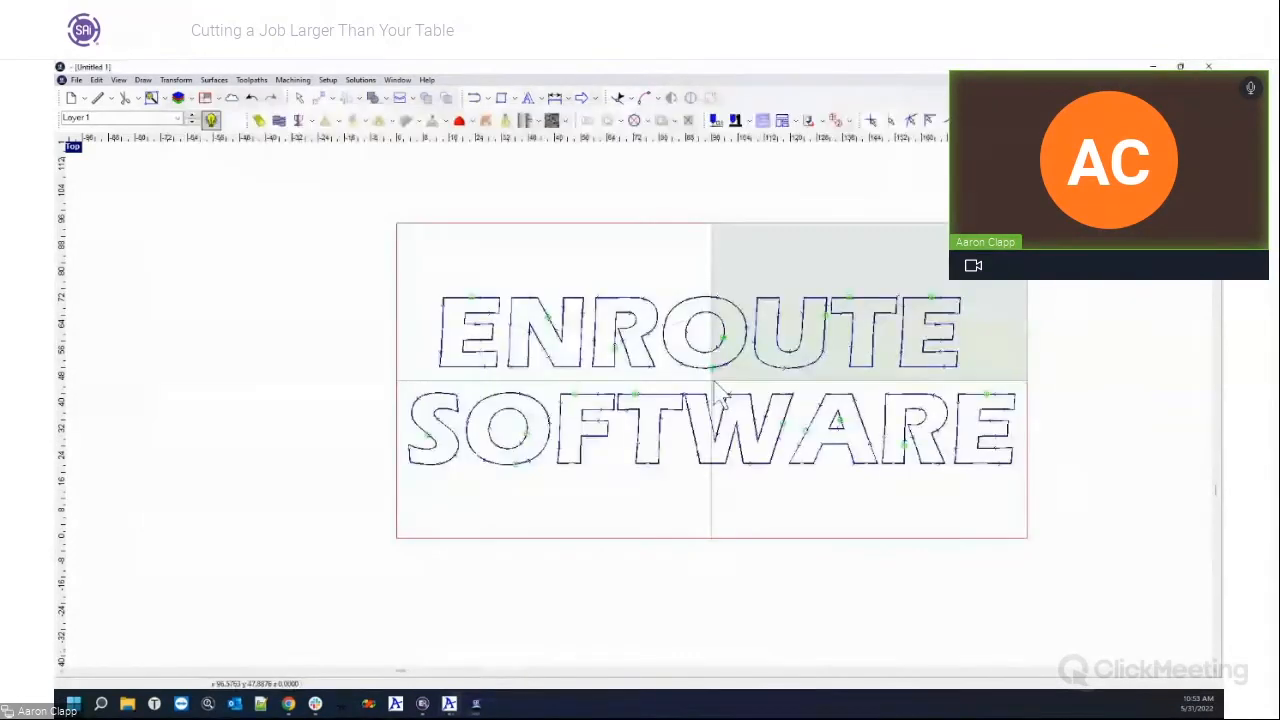
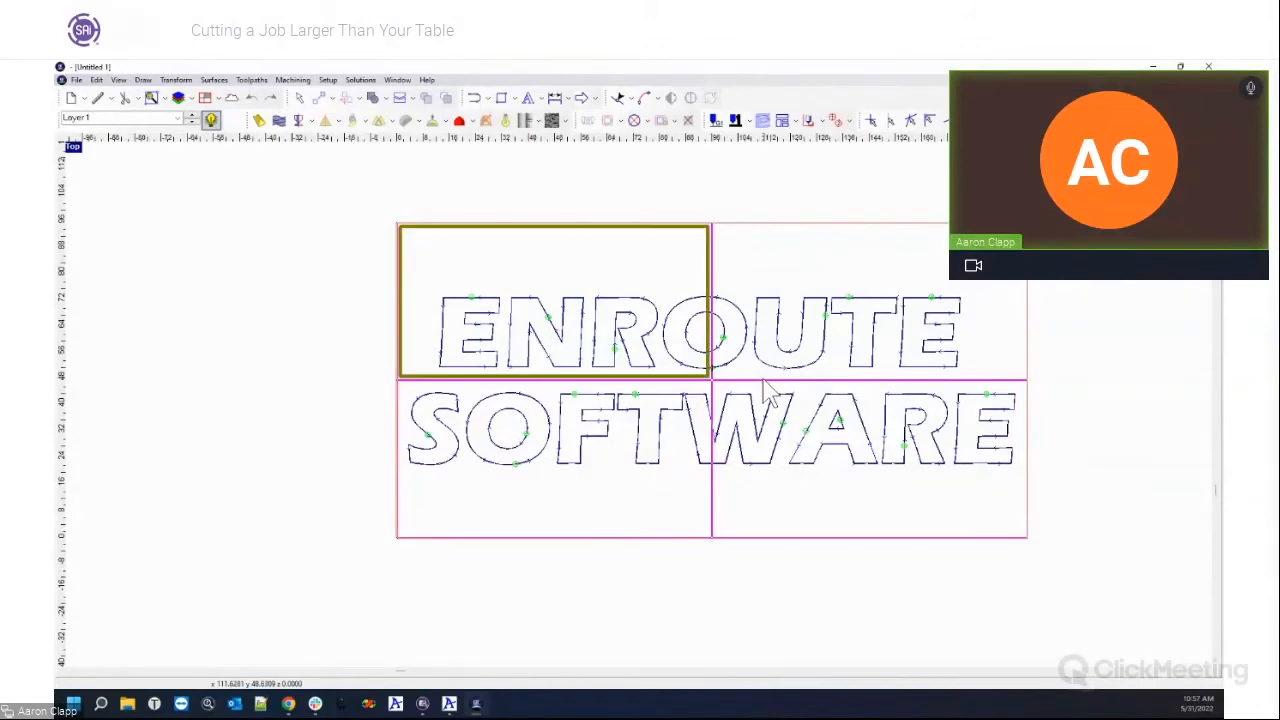
Step: Move the horizontal panel divider clear of the lettering and shift the vertical divider to pass through the A of SOFTWARE
left_click_drag(763, 380, 791, 590)
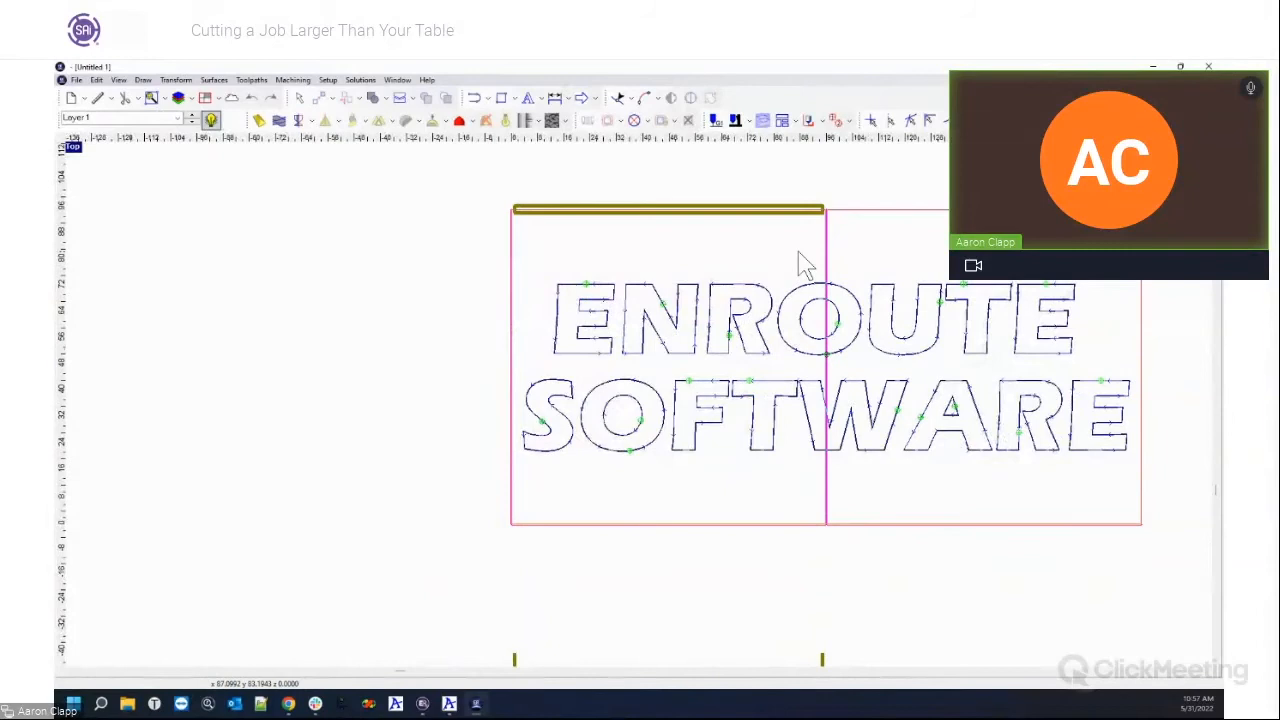
left_click_drag(831, 254, 630, 258)
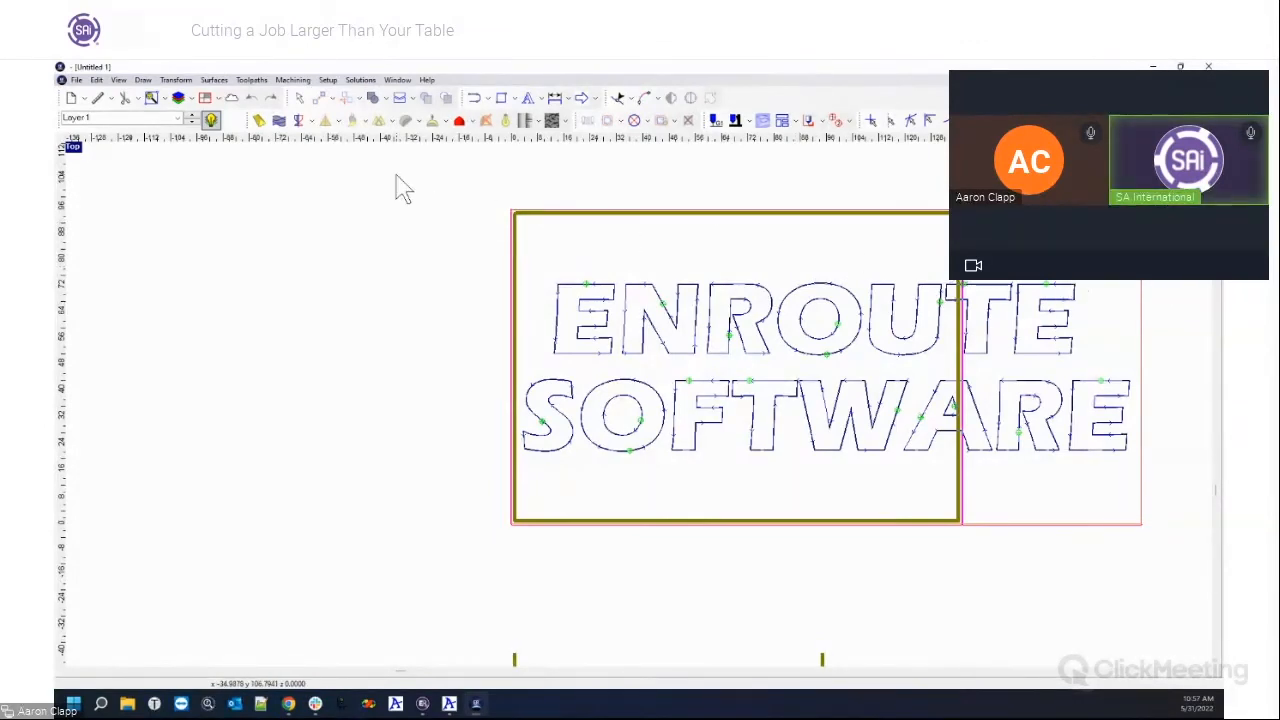
Step: Bring up BackPlot with section 3.cnc and widen the G-code listing to show the full lines
left_click(358, 80)
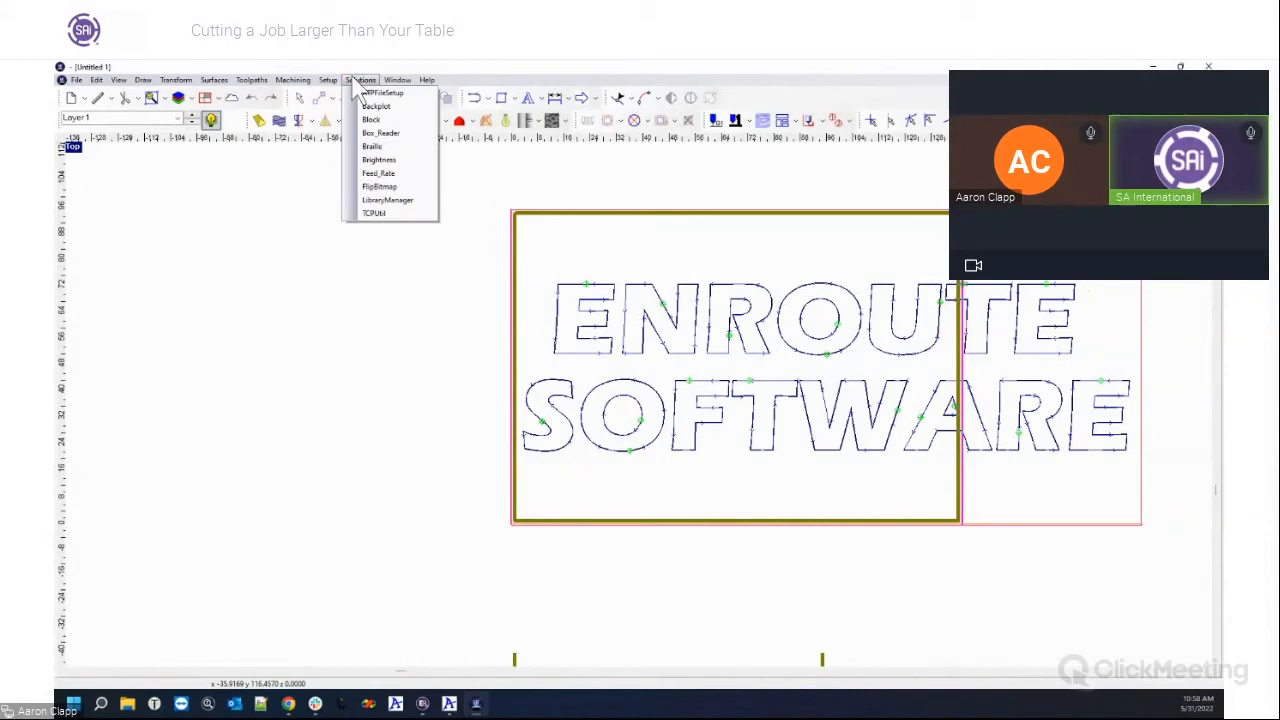
left_click(398, 108)
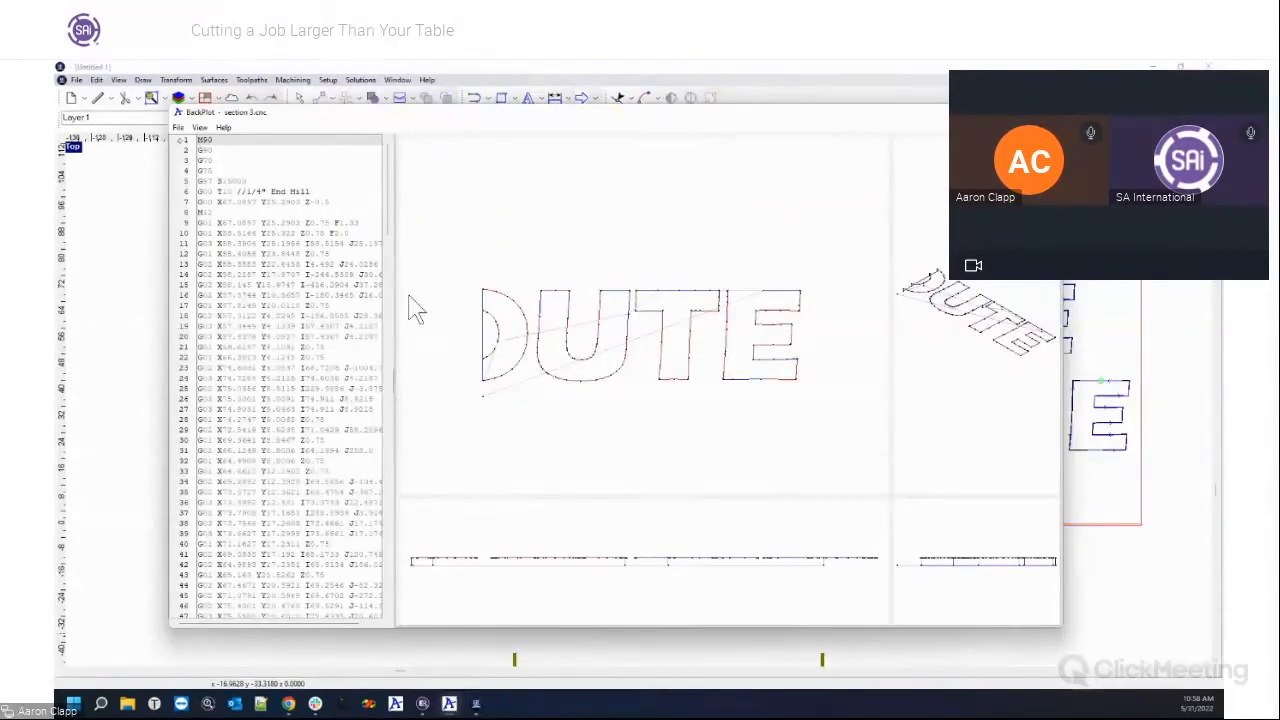
left_click_drag(396, 297, 455, 297)
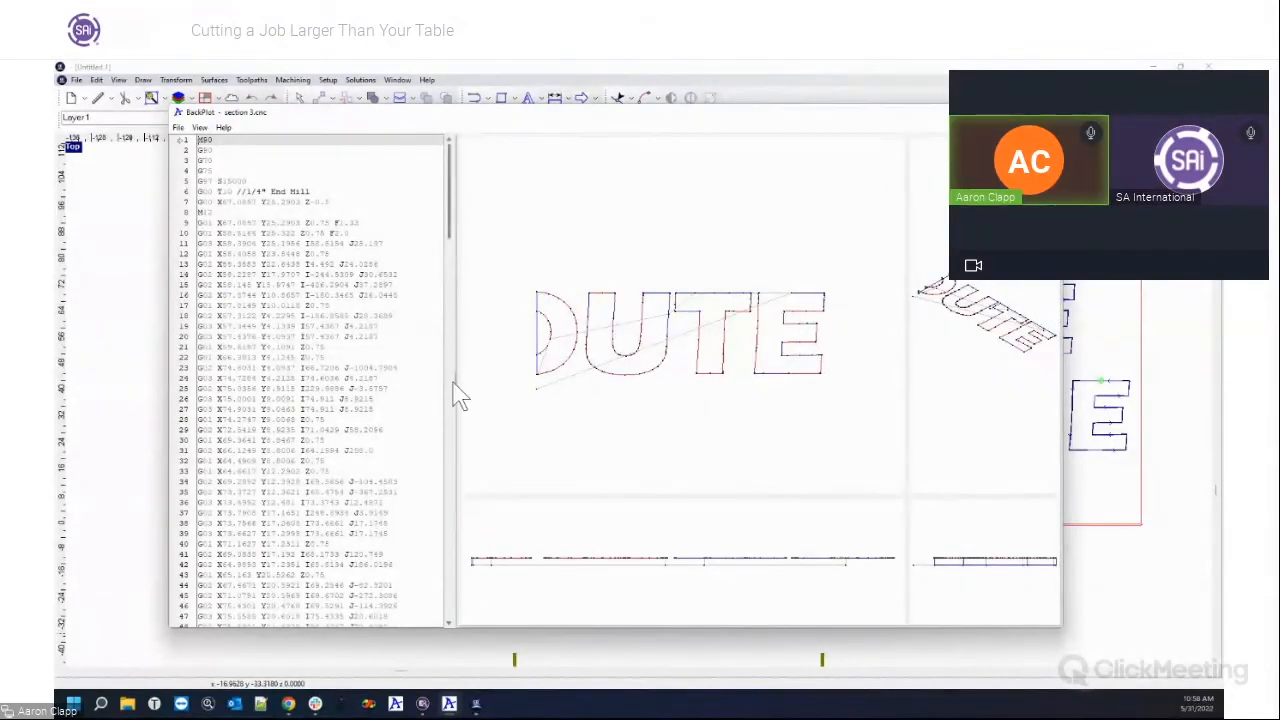
left_click_drag(451, 382, 438, 387)
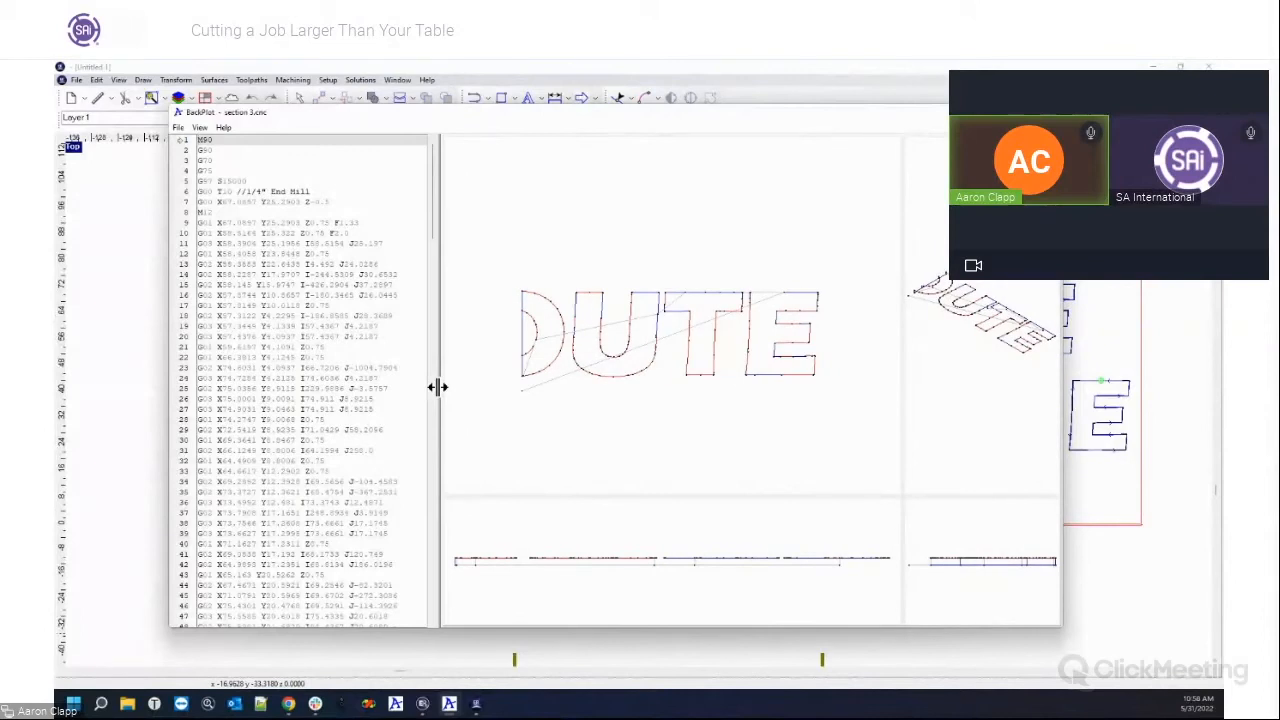
Step: Turn on Step Mode and step line by line through the start of section 3.cnc to trace the first cuts of the E
left_click(199, 128)
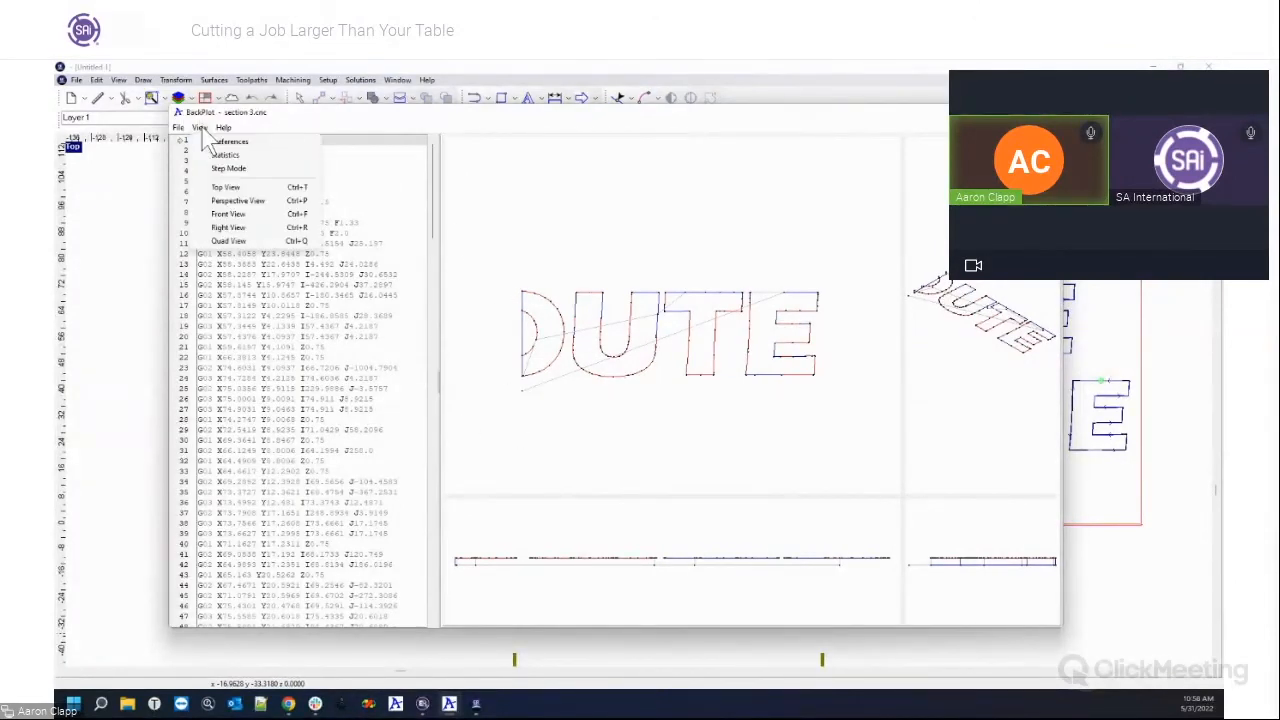
left_click(246, 168)
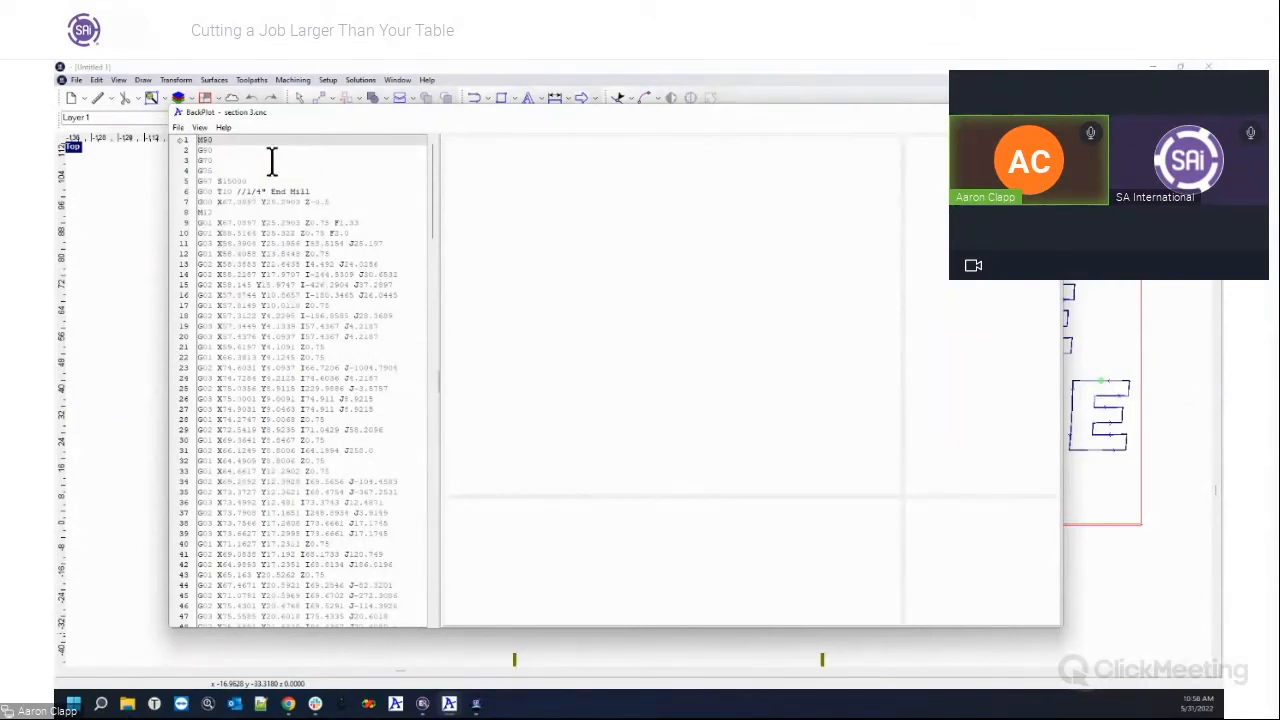
key("Down")
key("Down")
key("Down")
key("Down")
key("Down")
key("Down")
key("Down")
key("Down")
key("Down")
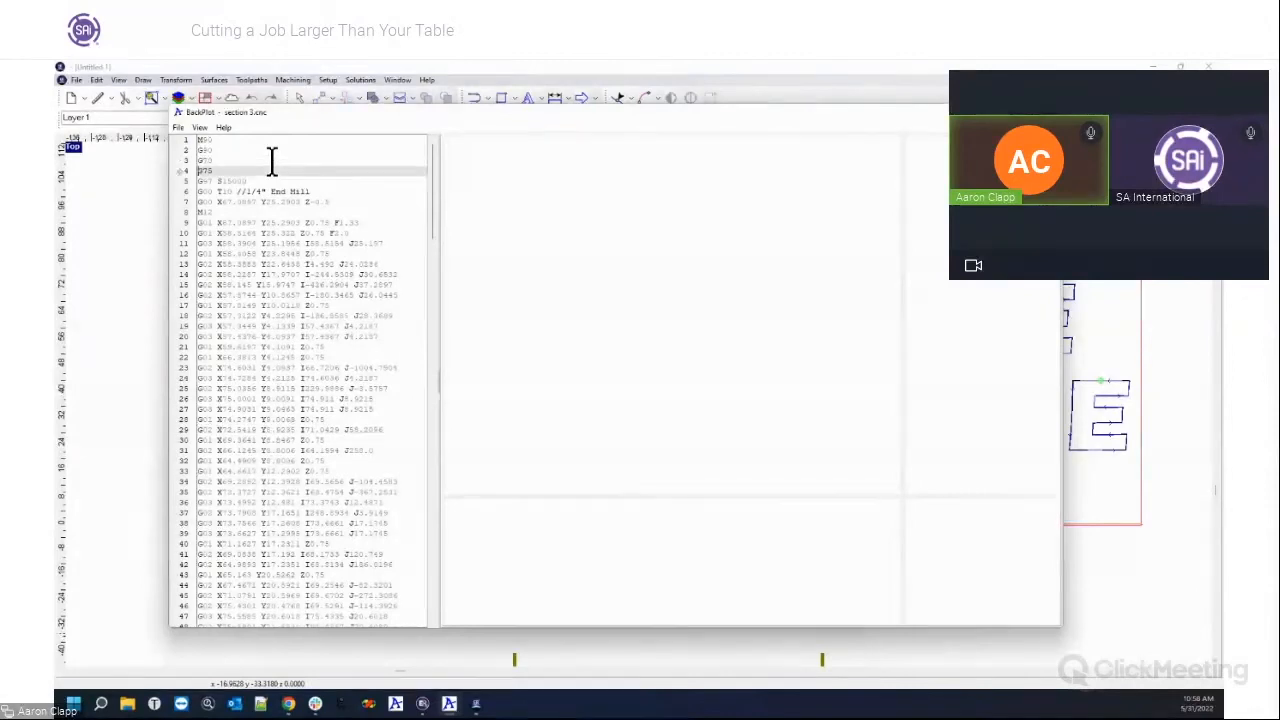
key("Down")
key("Down")
key("Down")
key("Down")
key("Down")
key("Down")
key("Down")
key("Down")
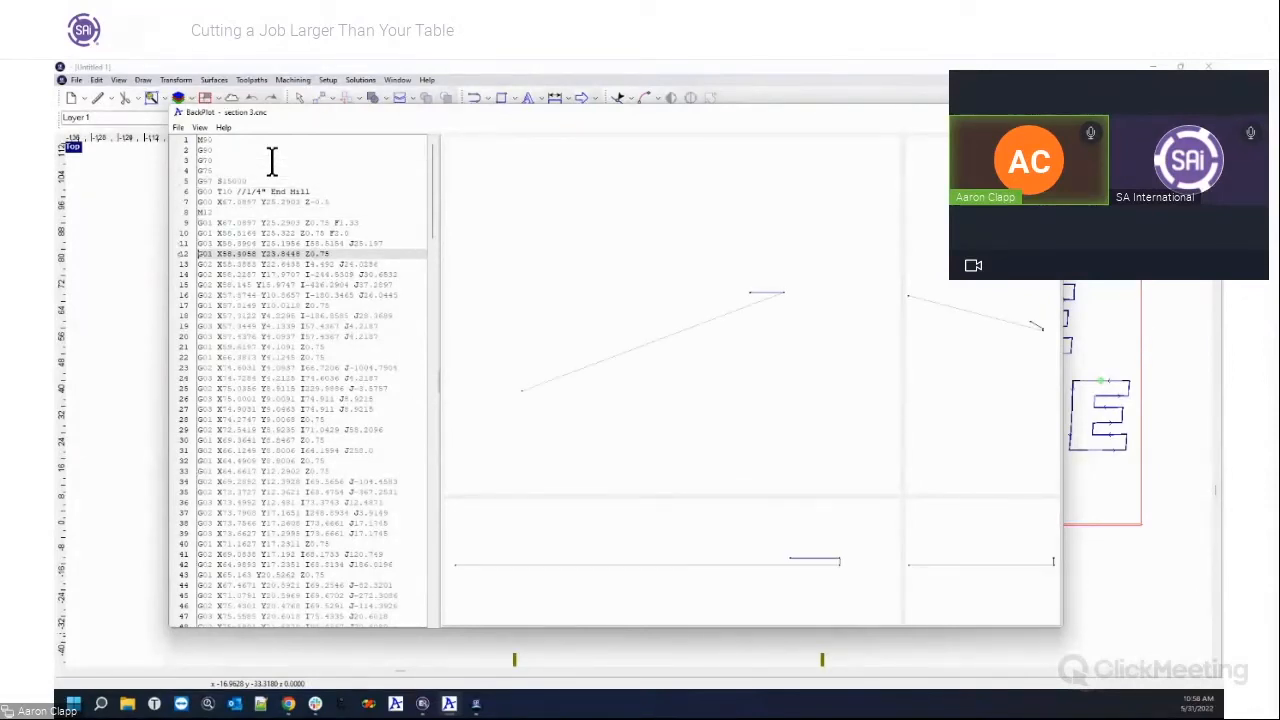
key("Down")
key("Down")
key("Down")
key("Down")
key("Down")
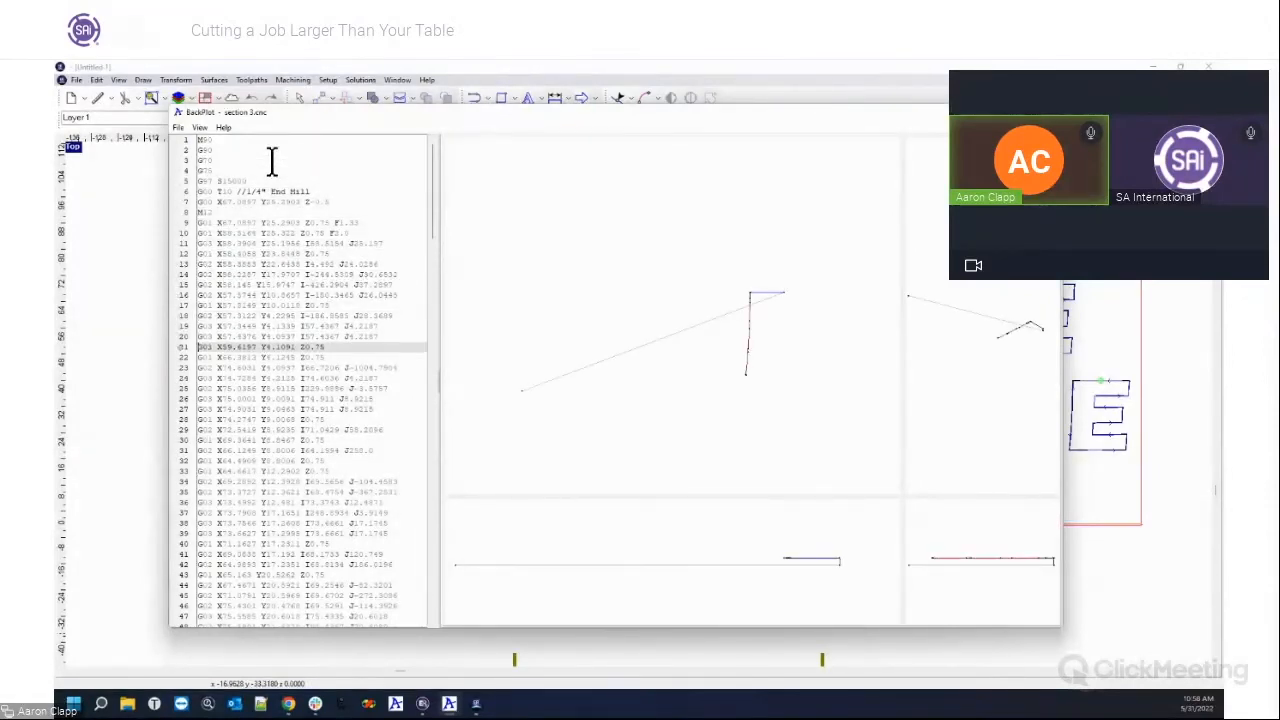
Step: Jump to line 72 of the code and step forward to follow the toolpath around the T
scroll(270, 245, "down", 1)
scroll(270, 245, "down", 13)
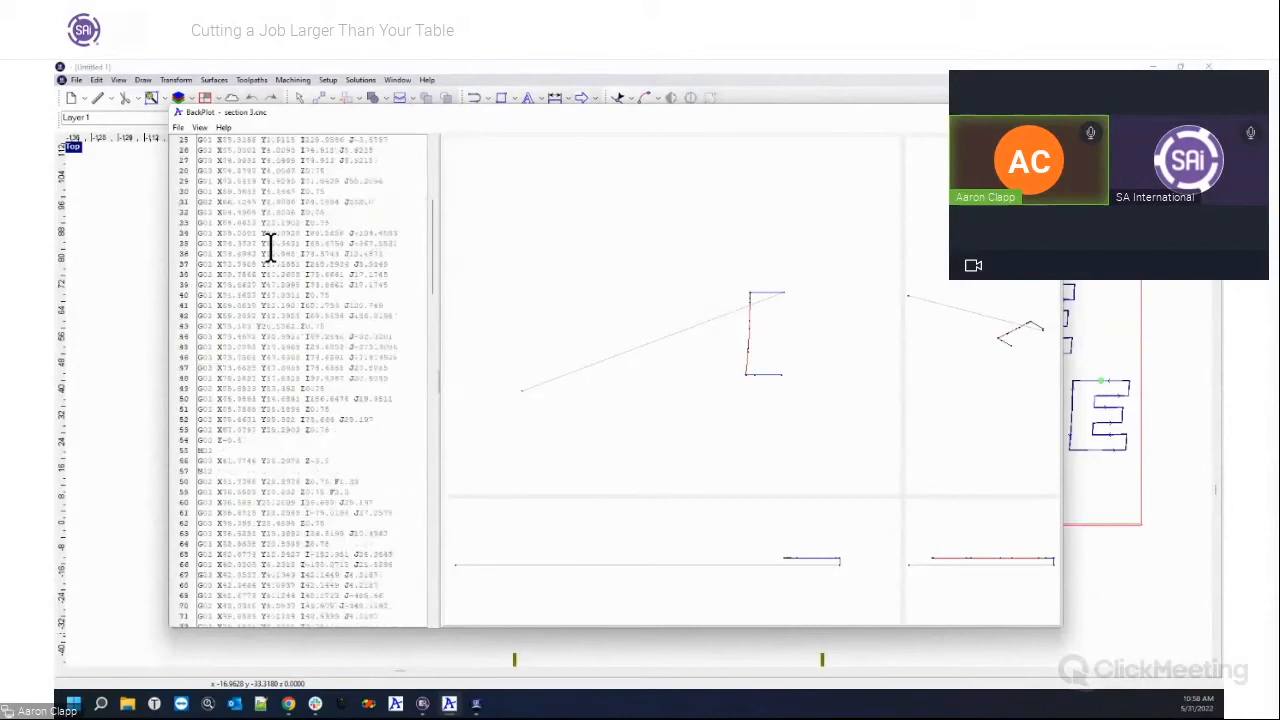
left_click(274, 420)
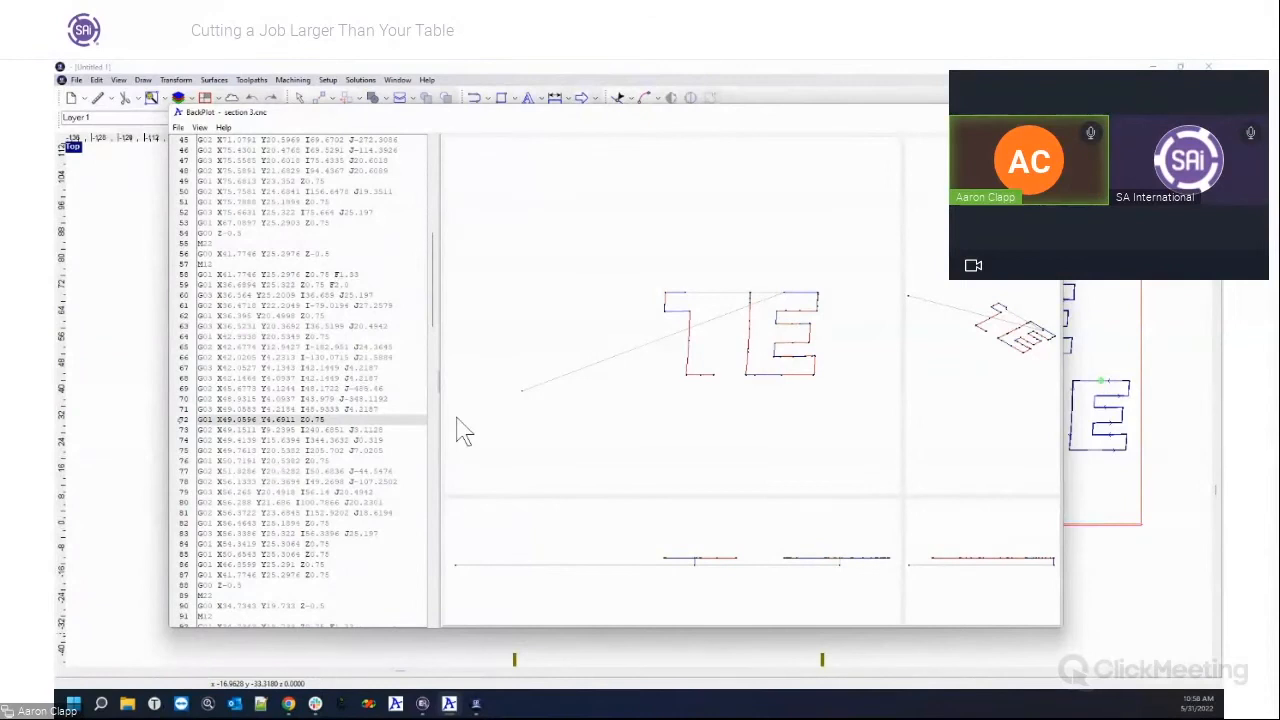
key("Down")
key("Down")
key("Down")
key("Down")
key("Down")
key("Down")
key("Down")
key("Down")
key("Down")
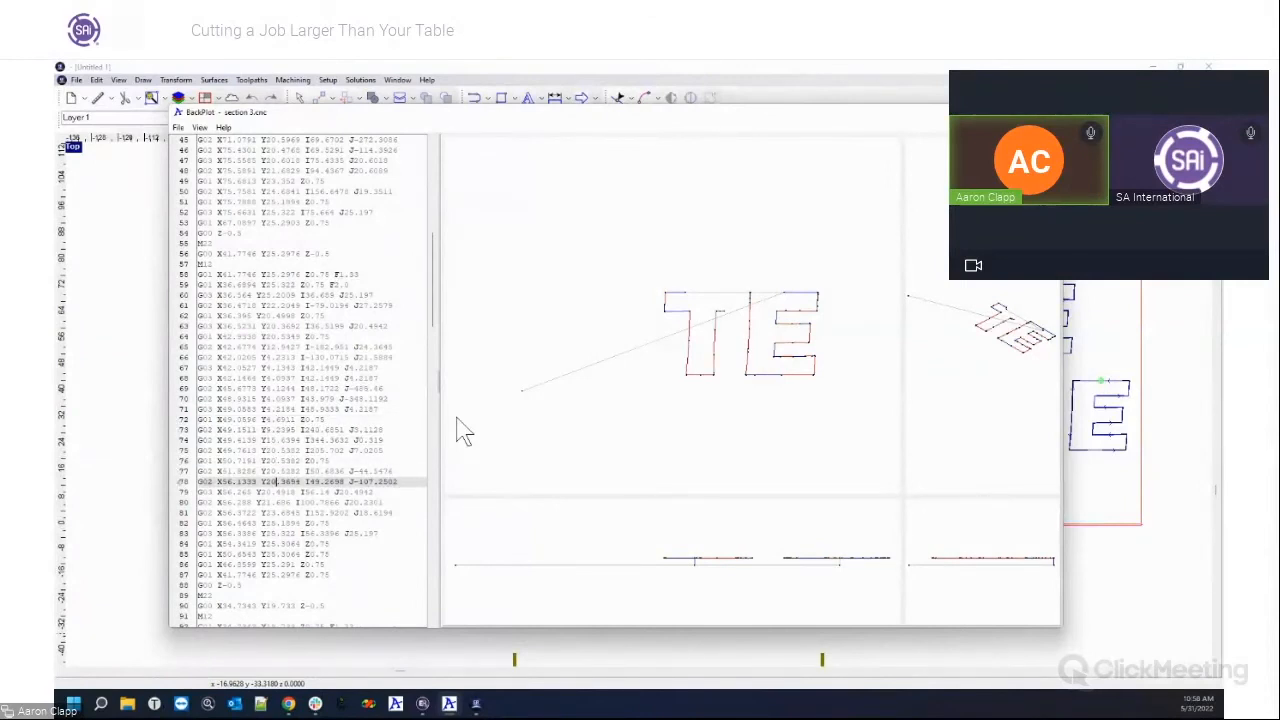
key("Down")
key("Down")
key("Down")
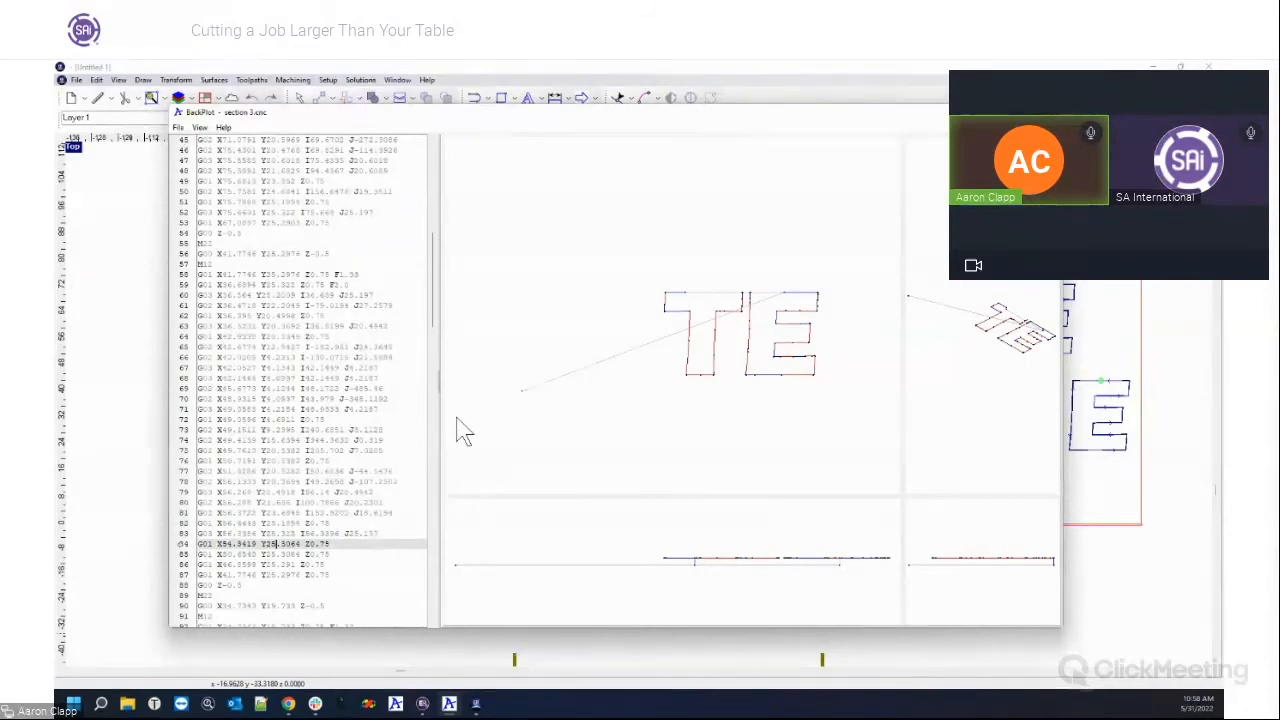
Step: Step backward and forward through the lines that cut the T's upper arm, between about lines 77 and 85
key("Up")
key("Up")
key("Up")
key("Up")
key("Up")
key("Up")
key("Up")
key("Up")
key("Up")
key("Down")
key("Down")
key("Down")
key("Down")
key("Down")
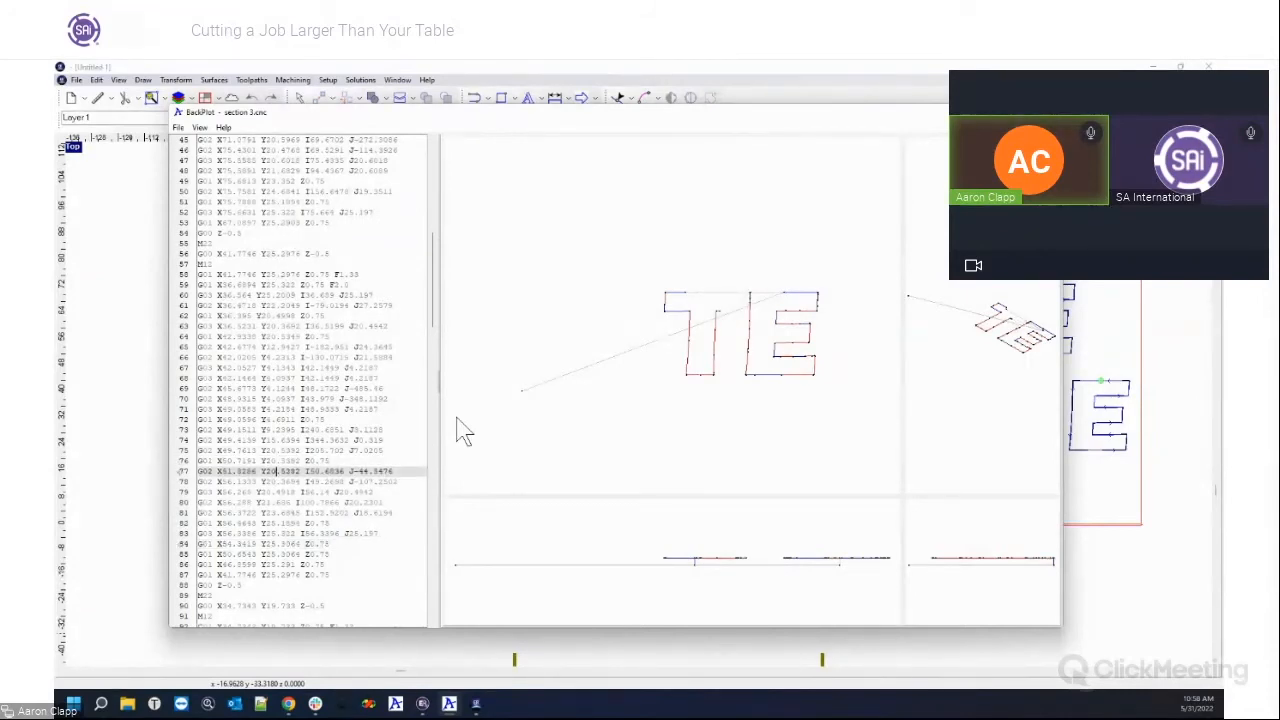
key("Down")
key("Down")
key("Down")
key("Down")
key("Down")
key("Down")
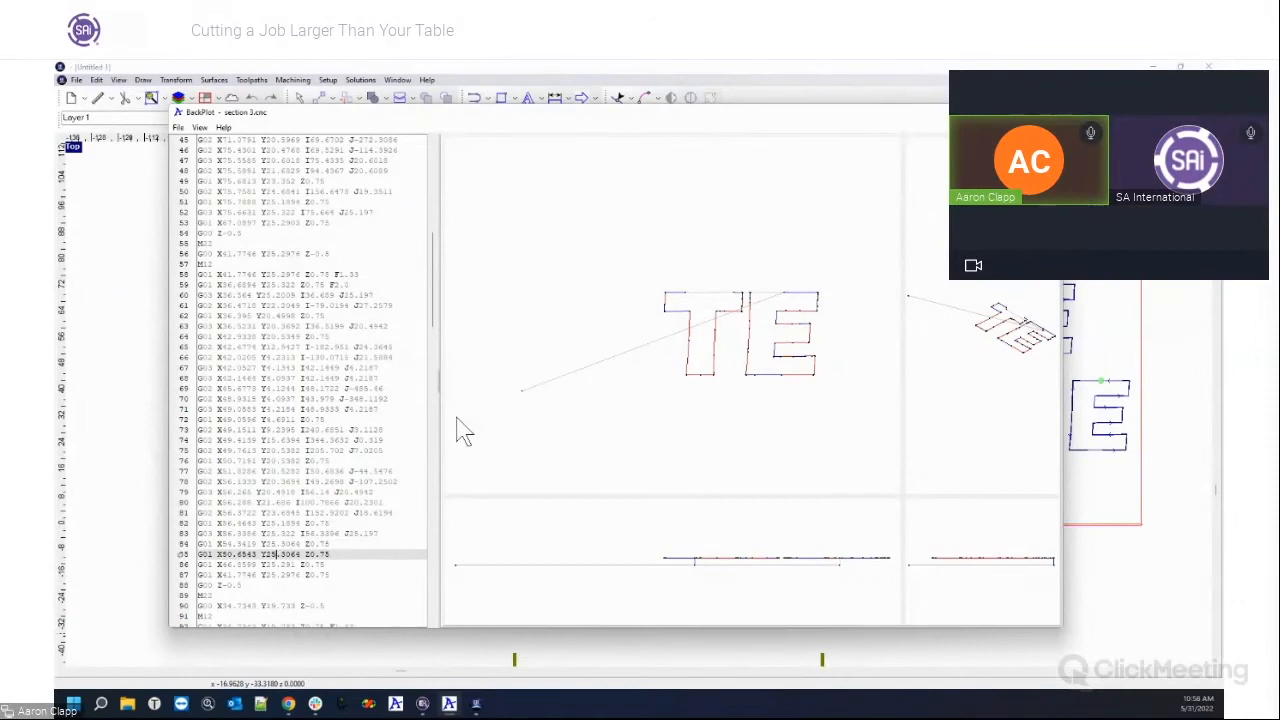
key("Up")
key("Up")
key("Up")
key("Up")
key("Up")
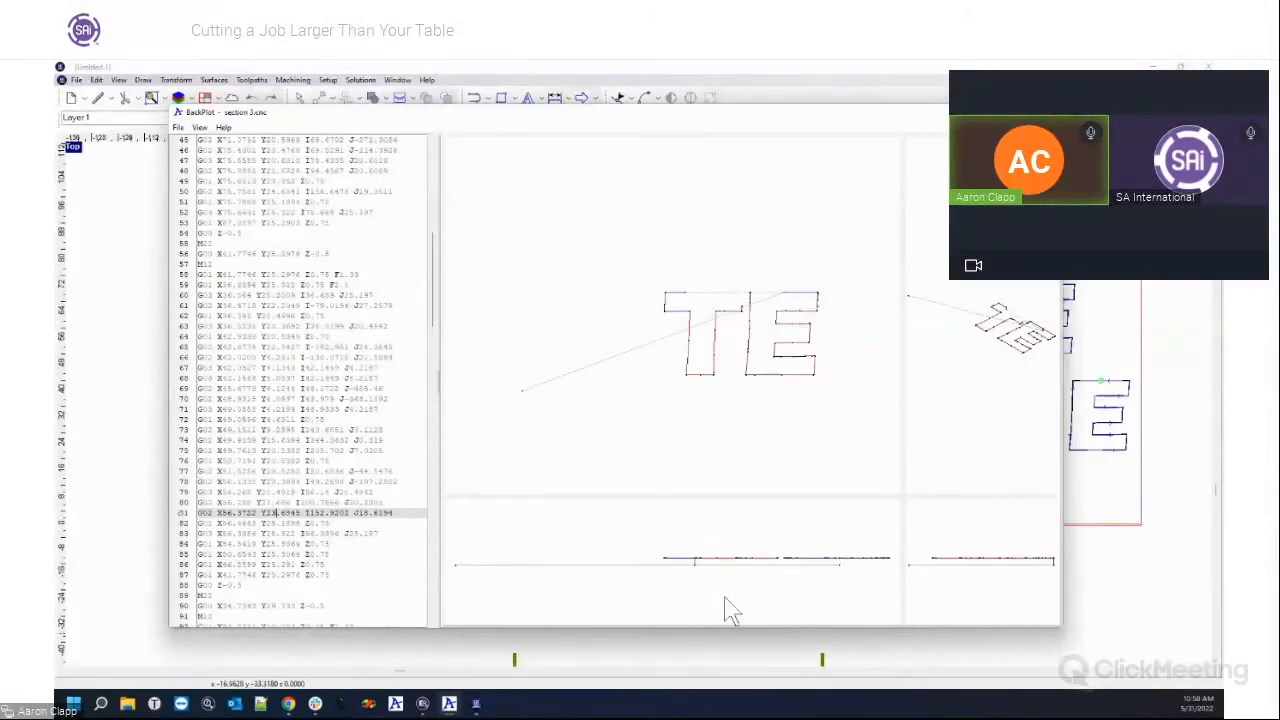
Step: Enlarge the perspective view among the four views and adjust it to inspect the TE toolpath in 3D
left_click_drag(903, 497, 777, 386)
left_click_drag(936, 269, 977, 313)
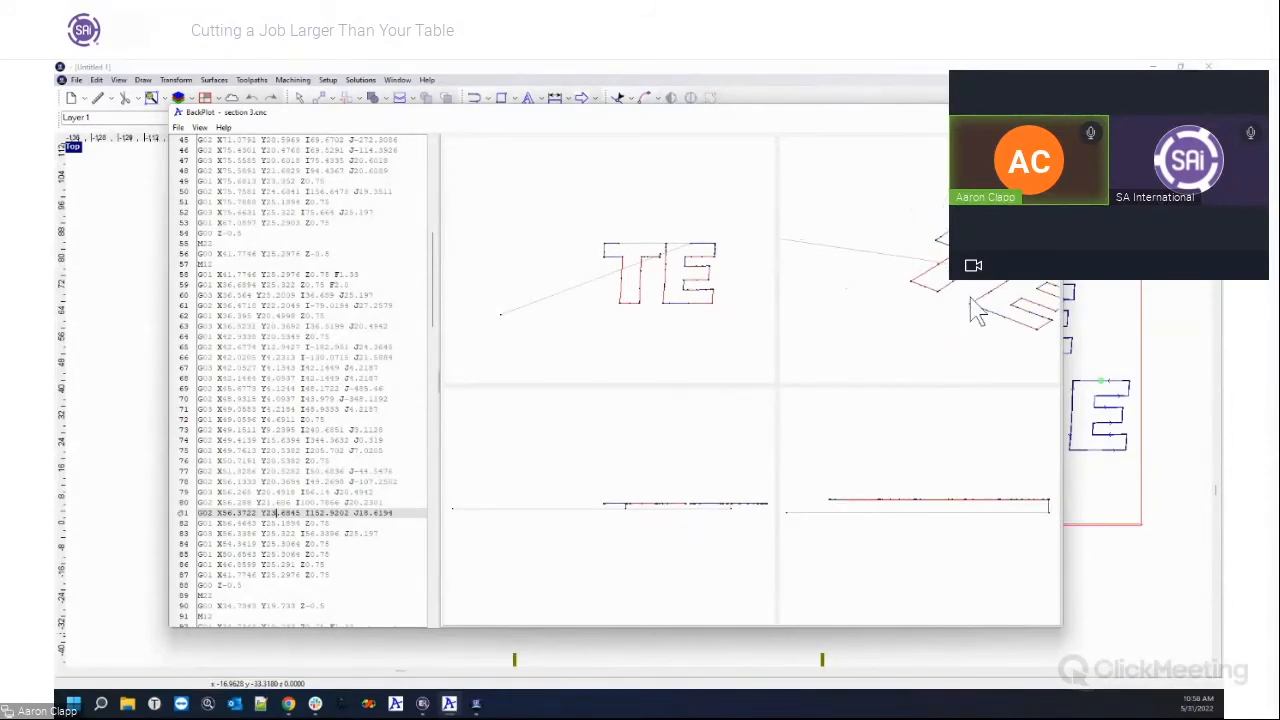
Step: Examine the TE toolpath in the top view, and its cut depth and travel moves in the front view
scroll(674, 507, "up", 1)
scroll(682, 503, "up", 2)
scroll(690, 520, "up", 3)
scroll(685, 518, "up", 2)
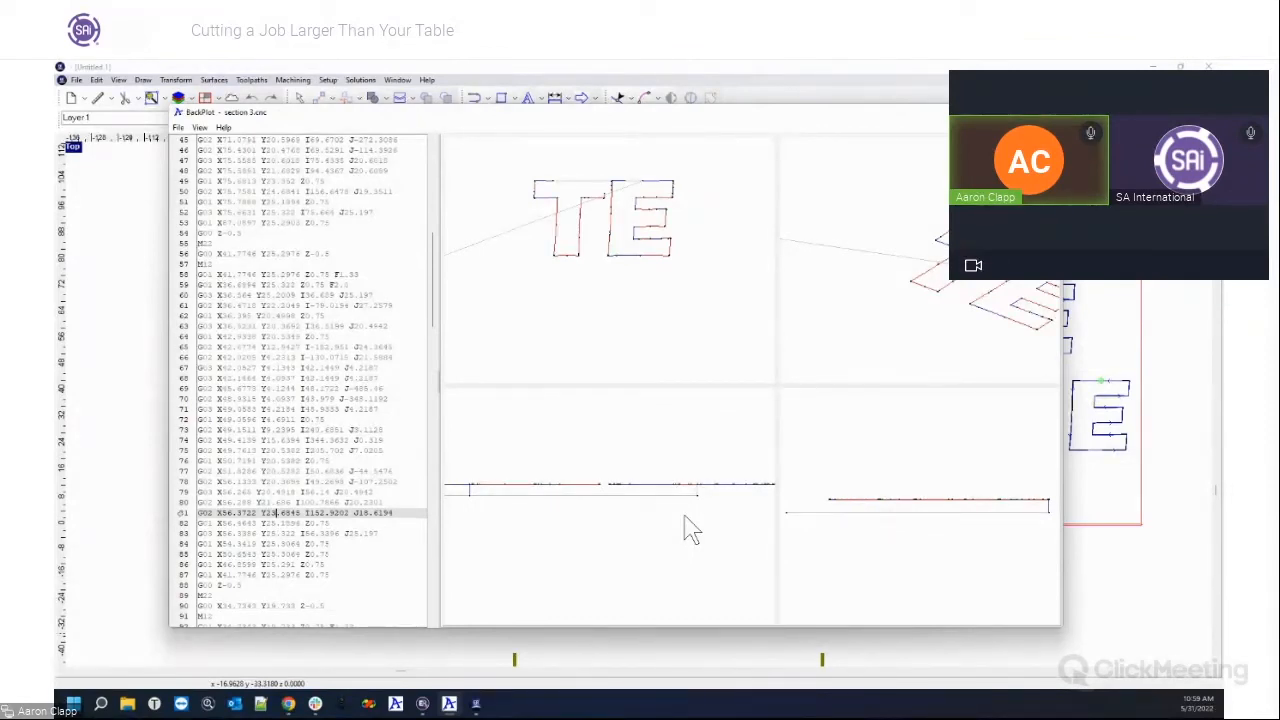
scroll(650, 522, "down", 3)
scroll(500, 502, "up", 5)
scroll(655, 530, "up", 1)
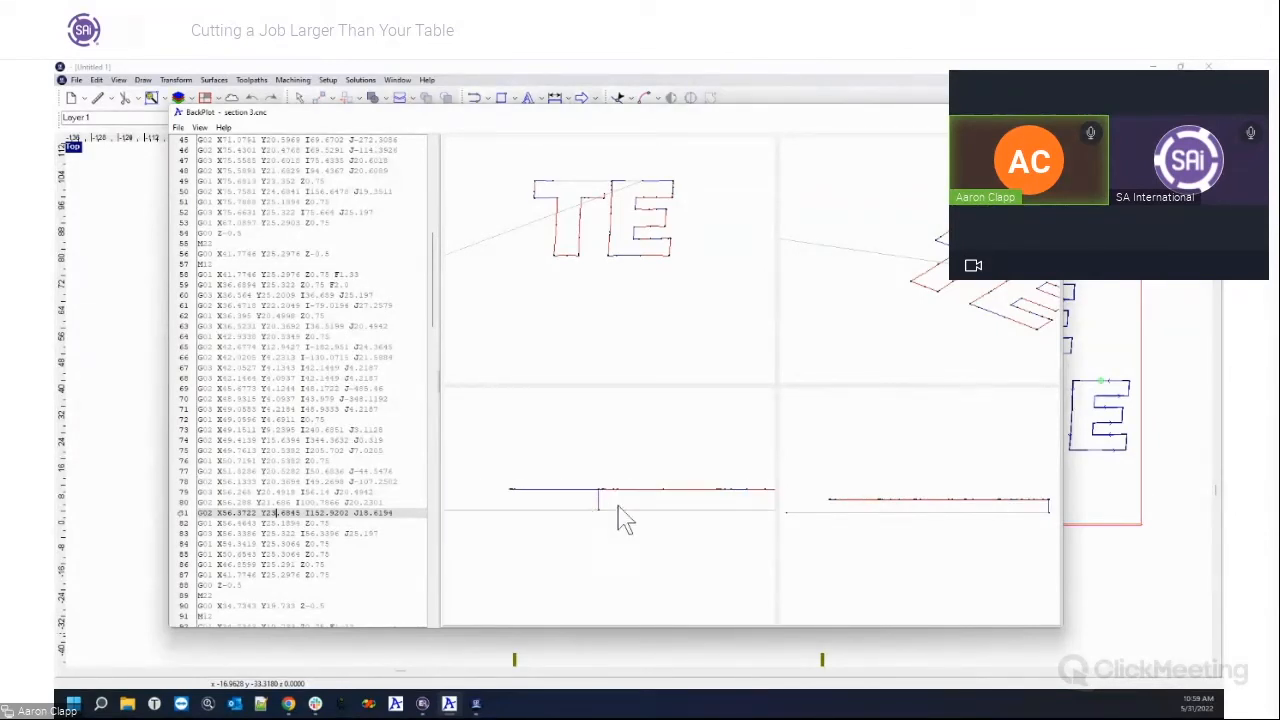
scroll(568, 516, "down", 3)
scroll(488, 520, "down", 2)
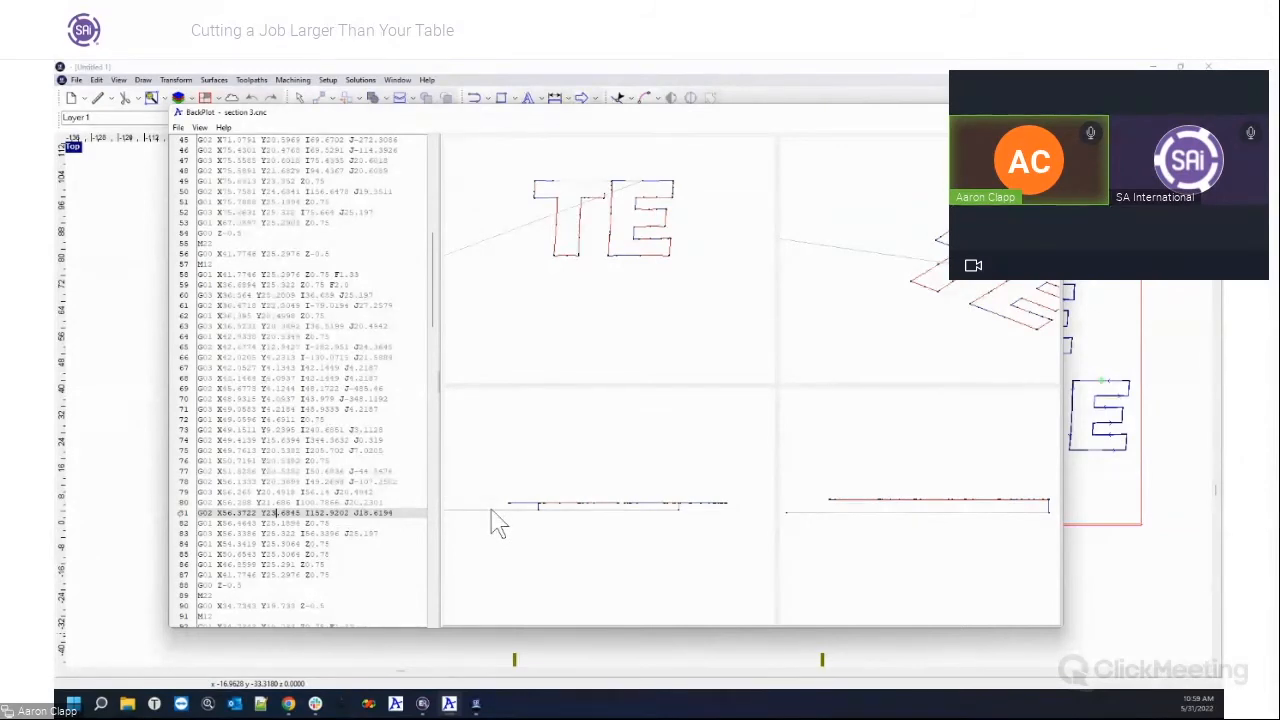
scroll(527, 513, "up", 4)
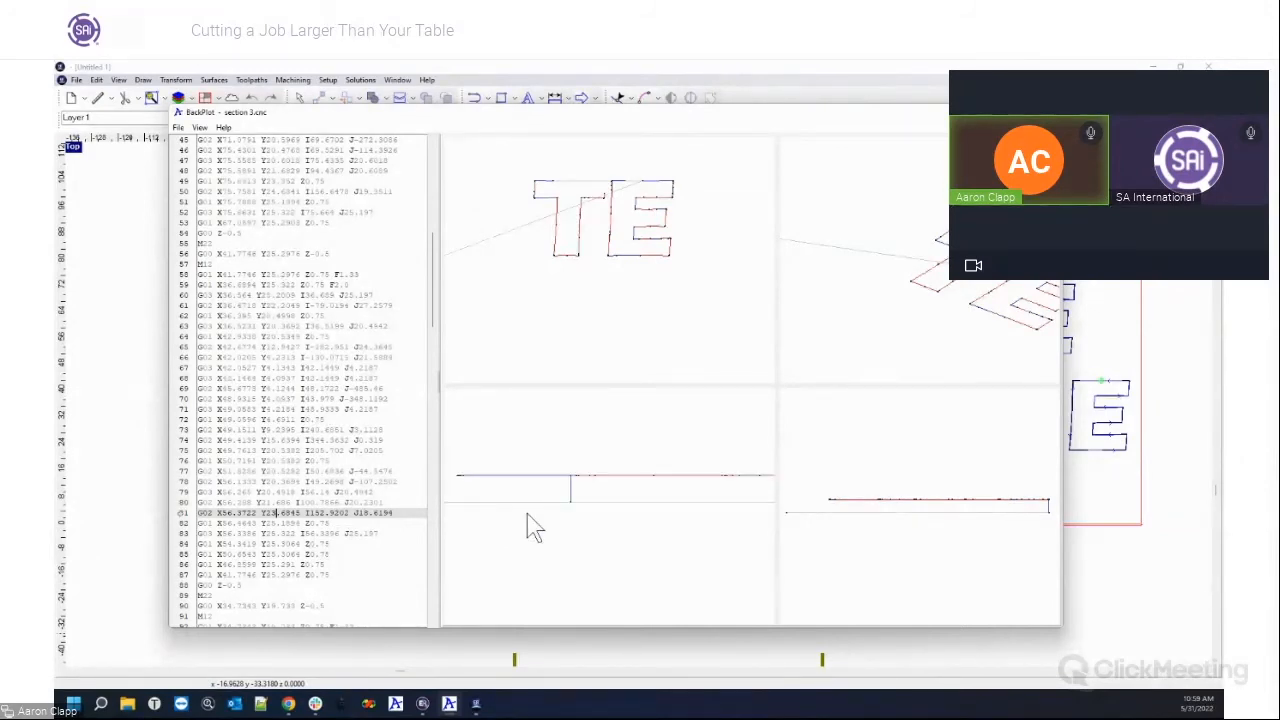
scroll(565, 537, "down", 2)
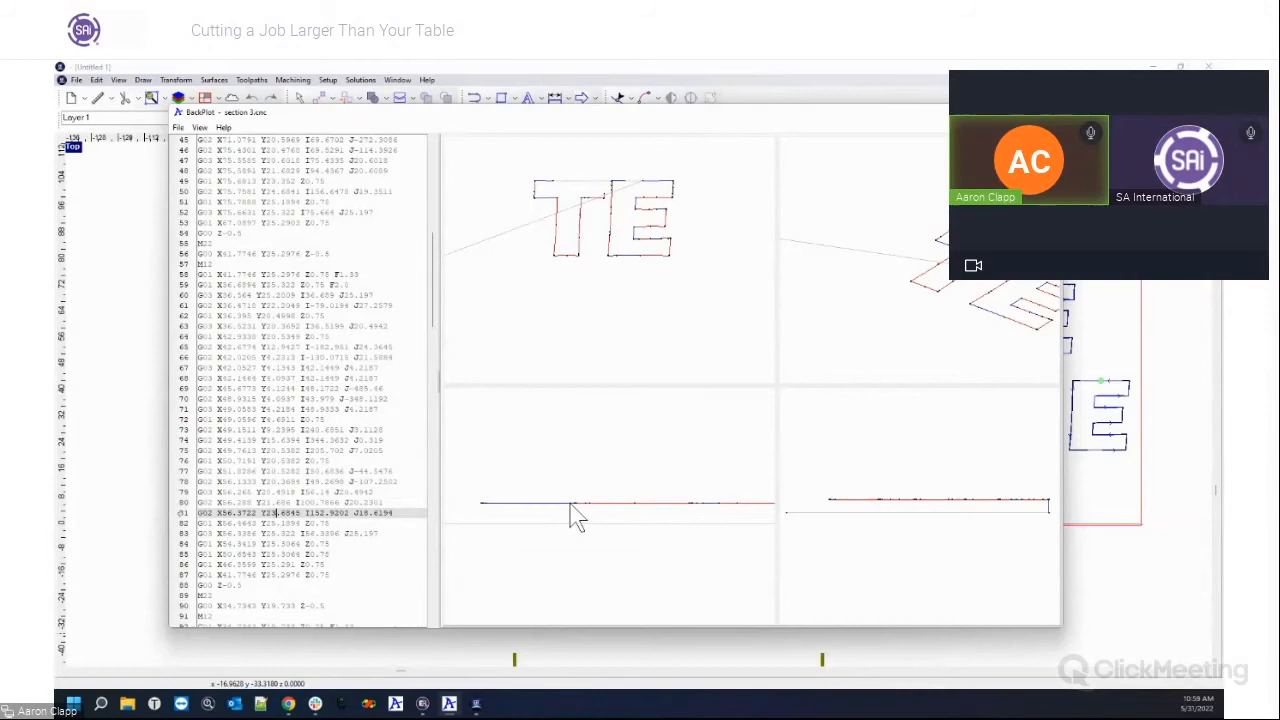
scroll(497, 511, "down", 4)
scroll(696, 514, "up", 2)
scroll(696, 514, "up", 1)
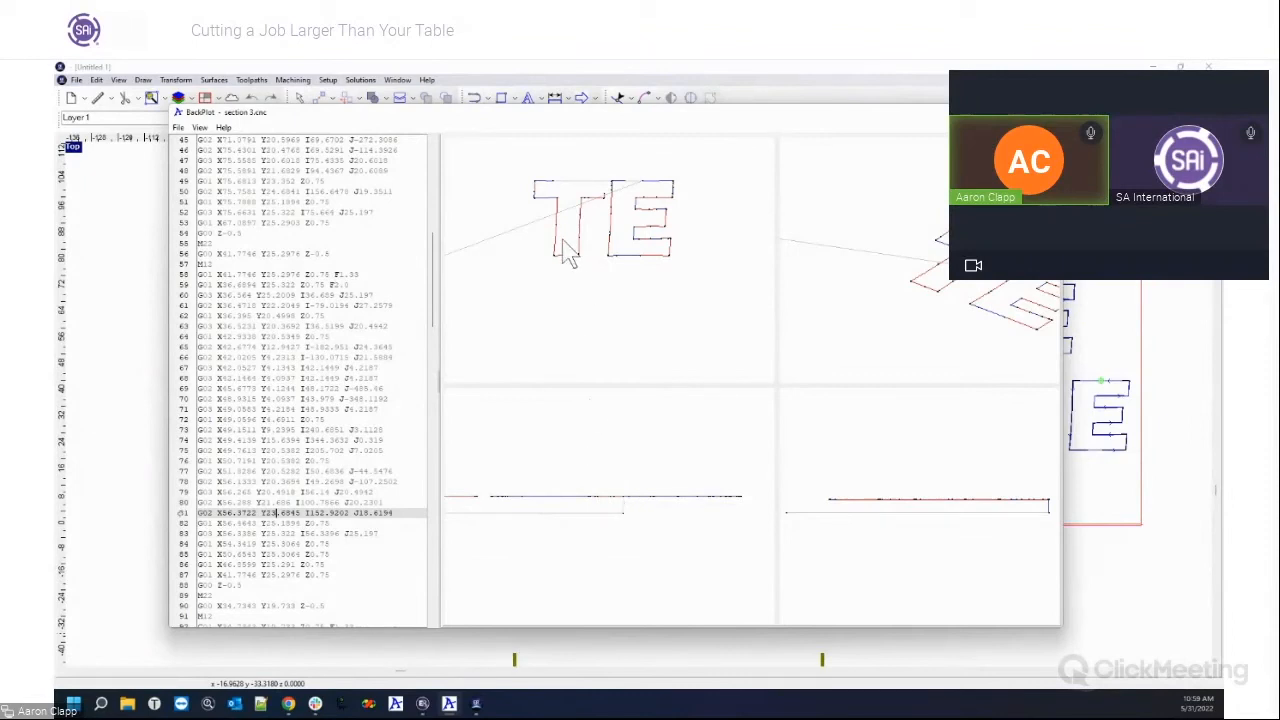
Step: Pick the T's stem in the top view to locate code line 65, and examine the T and E outlines up close
scroll(557, 222, "up", 2)
scroll(556, 224, "down", 1)
left_click(555, 206)
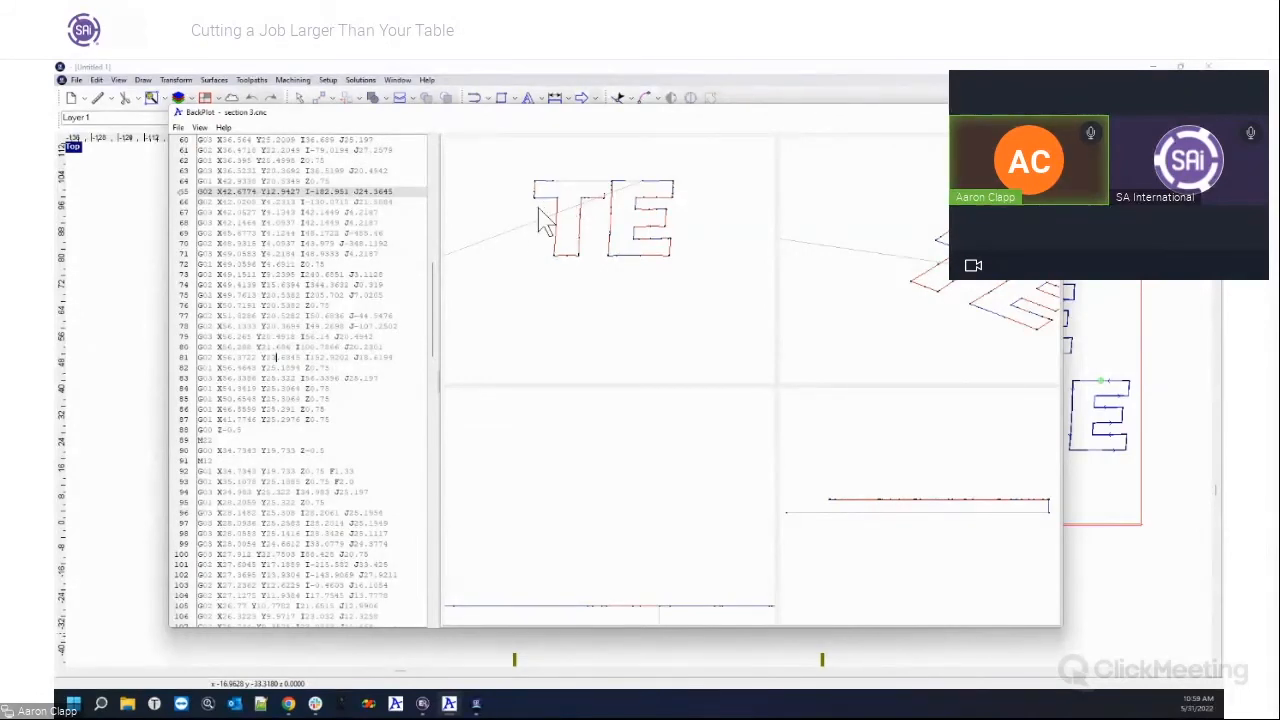
scroll(660, 266, "up", 2)
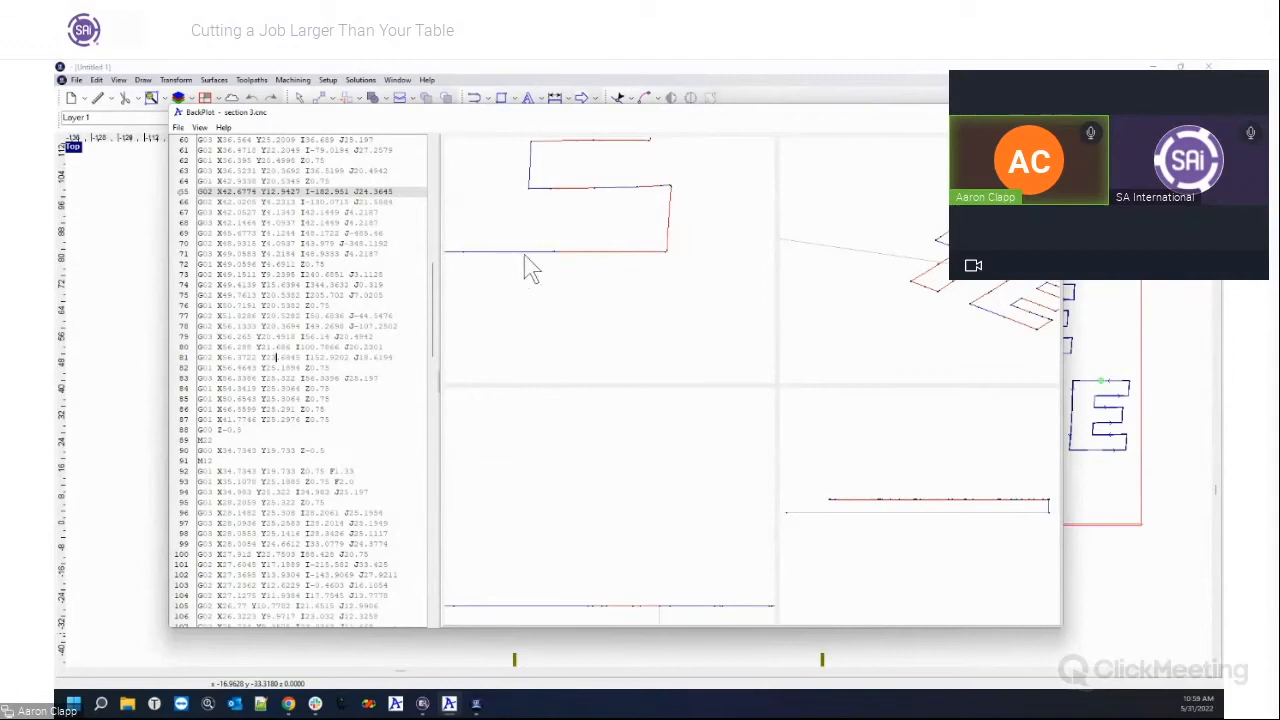
scroll(660, 288, "down", 1)
scroll(660, 288, "down", 1)
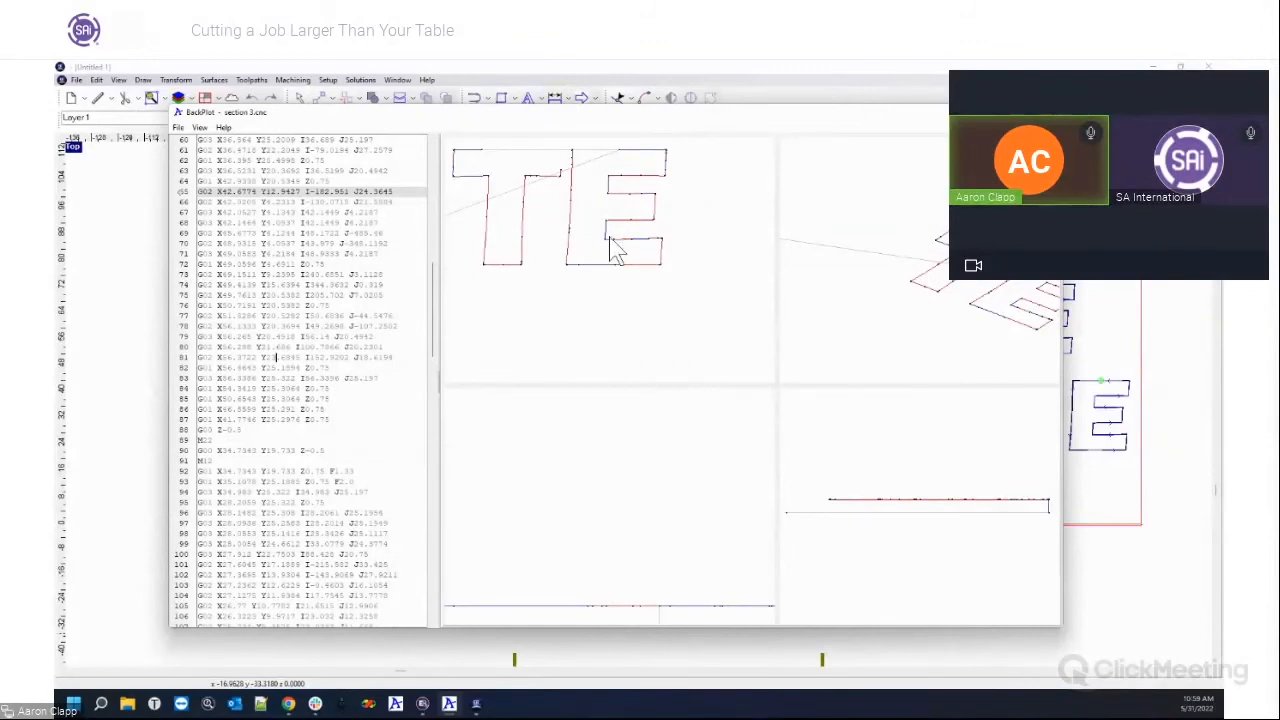
scroll(588, 287, "down", 1)
scroll(585, 275, "down", 2)
scroll(585, 275, "up", 10)
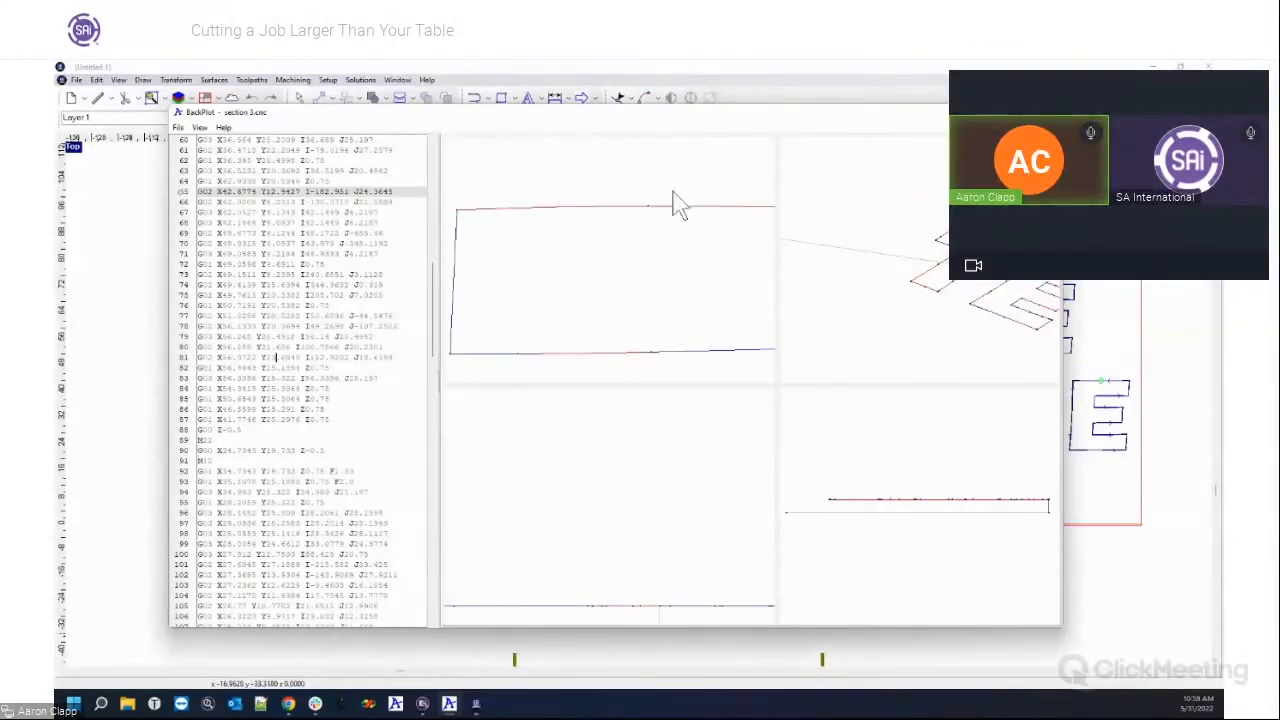
scroll(586, 340, "down", 4)
scroll(588, 340, "down", 3)
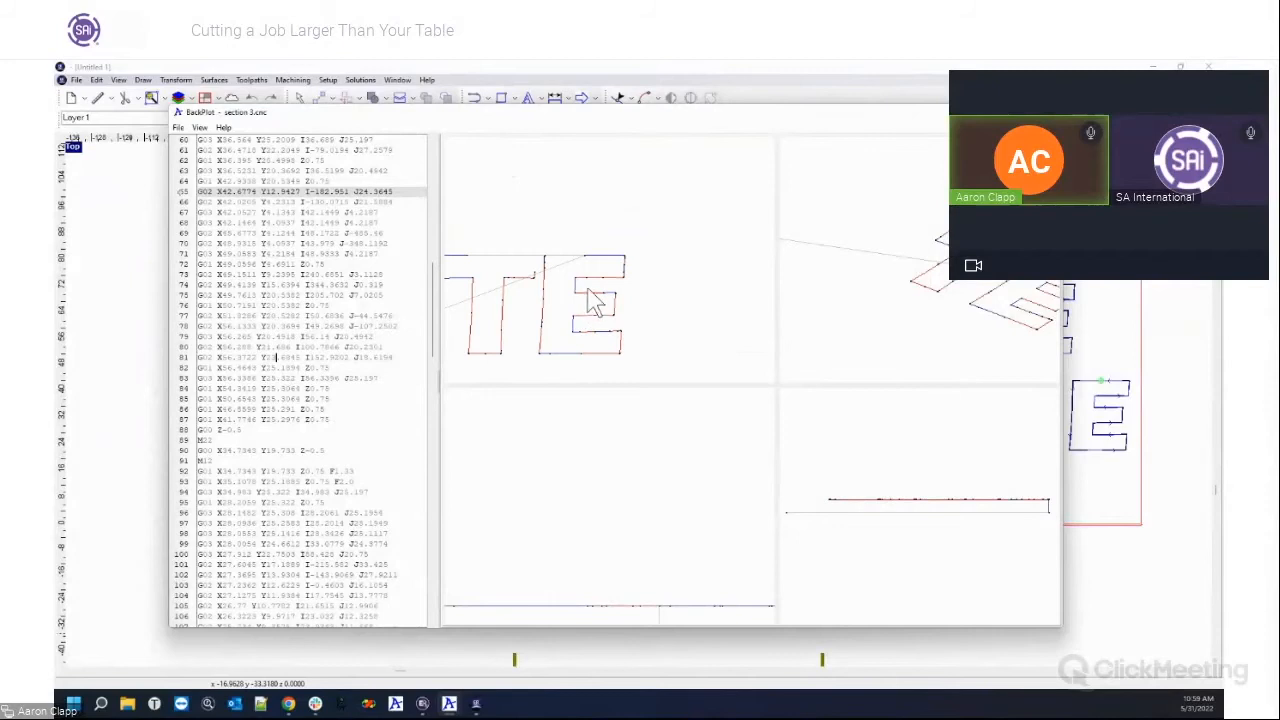
scroll(567, 318, "down", 1)
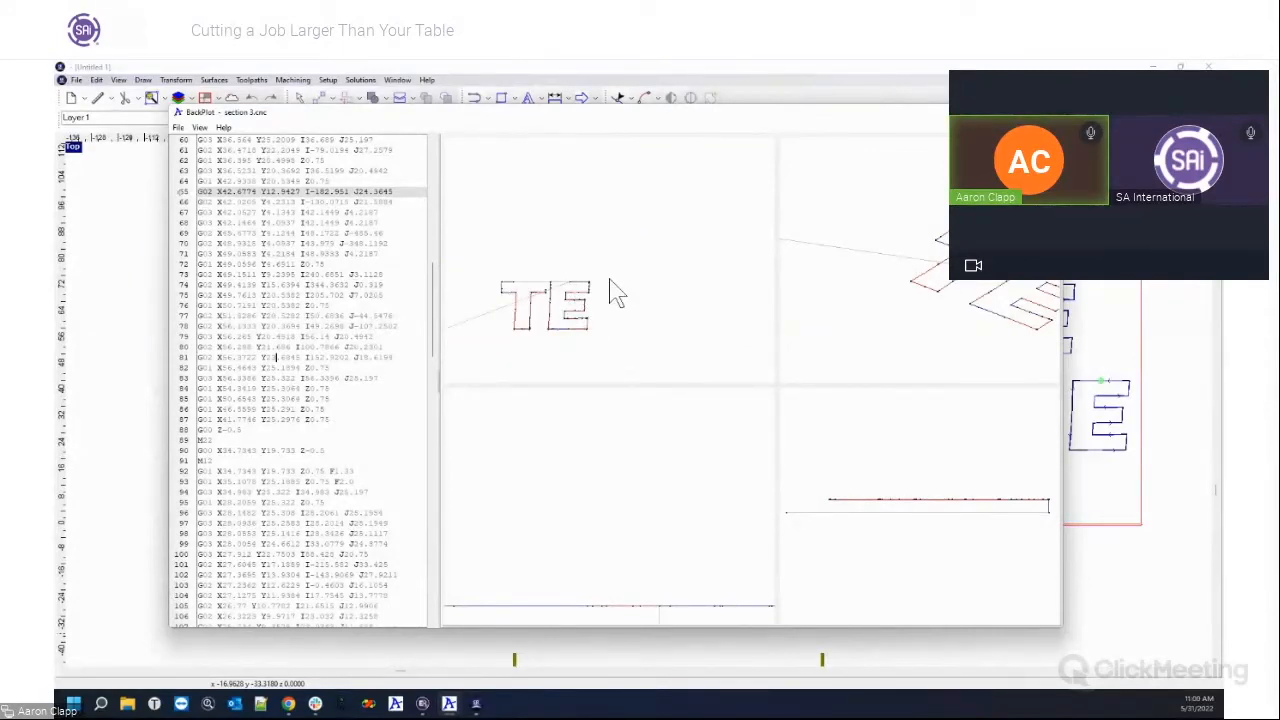
Step: Advance to line 105 of the code and show only the top view to examine the TE toolpath
key("Page_Down")
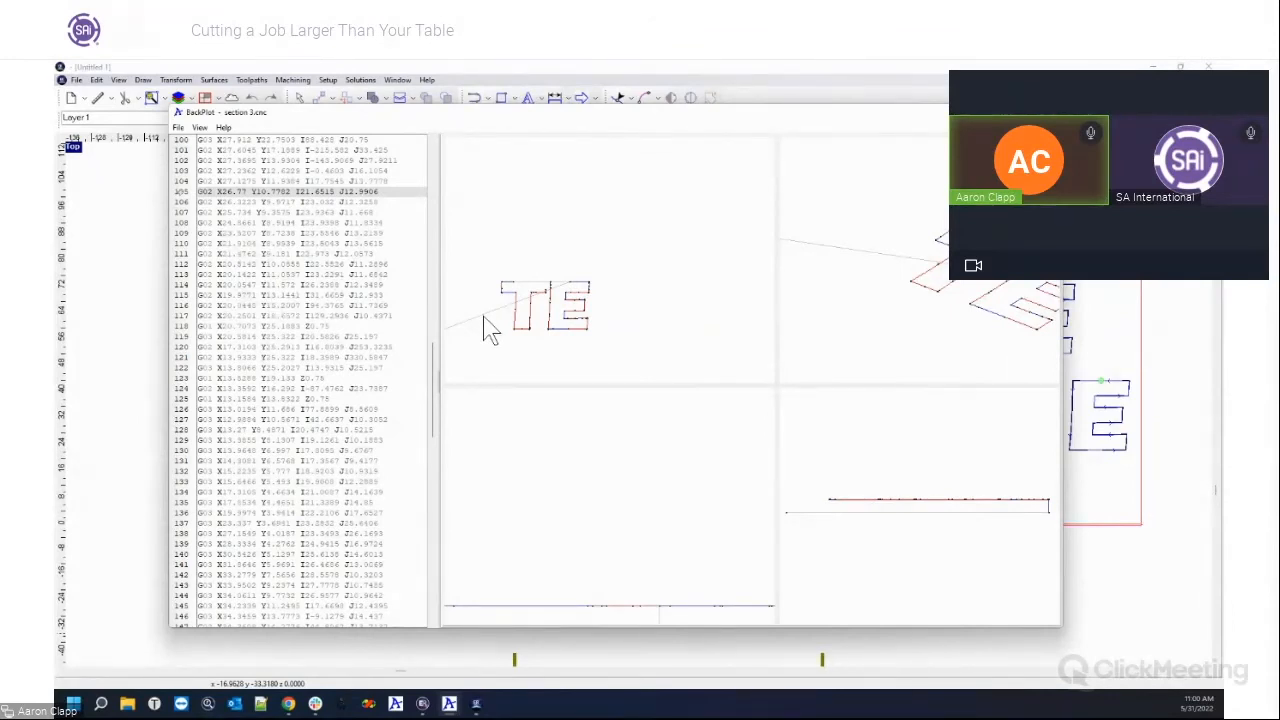
left_click(200, 129)
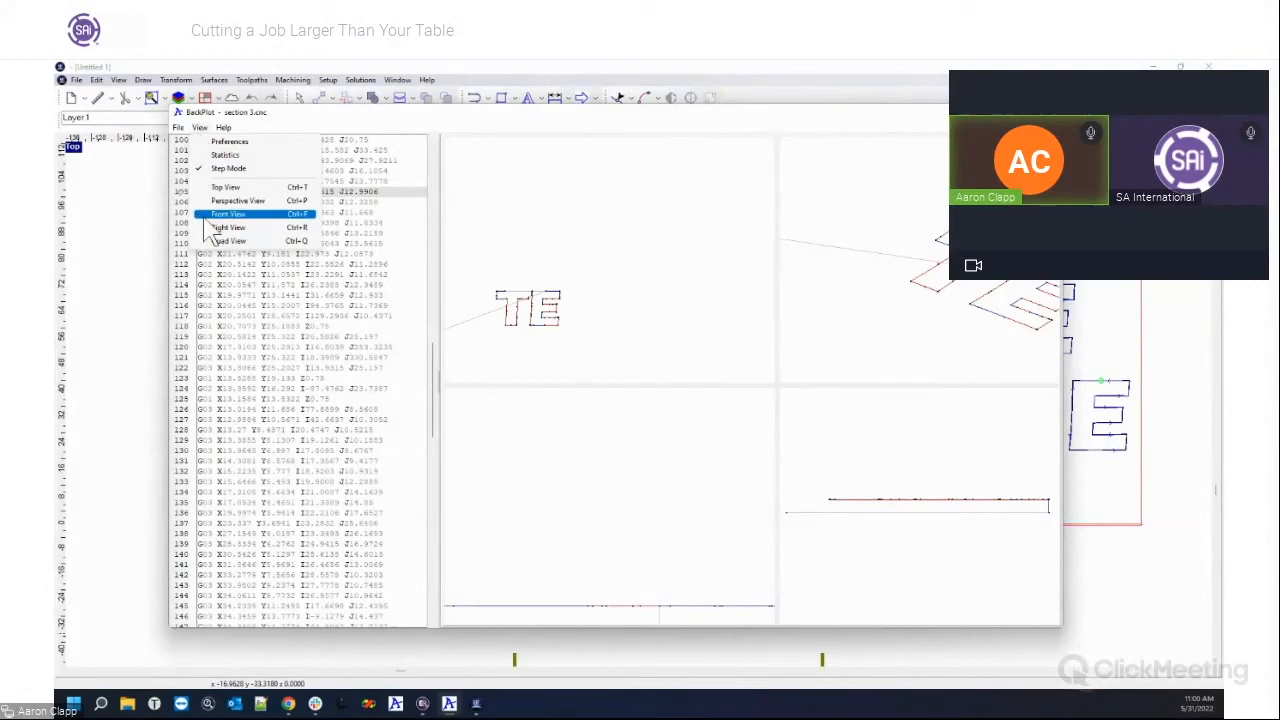
left_click(225, 187)
scroll(605, 460, "down", 4)
scroll(545, 550, "up", 6)
scroll(646, 438, "down", 4)
scroll(785, 255, "up", 3)
scroll(814, 194, "down", 2)
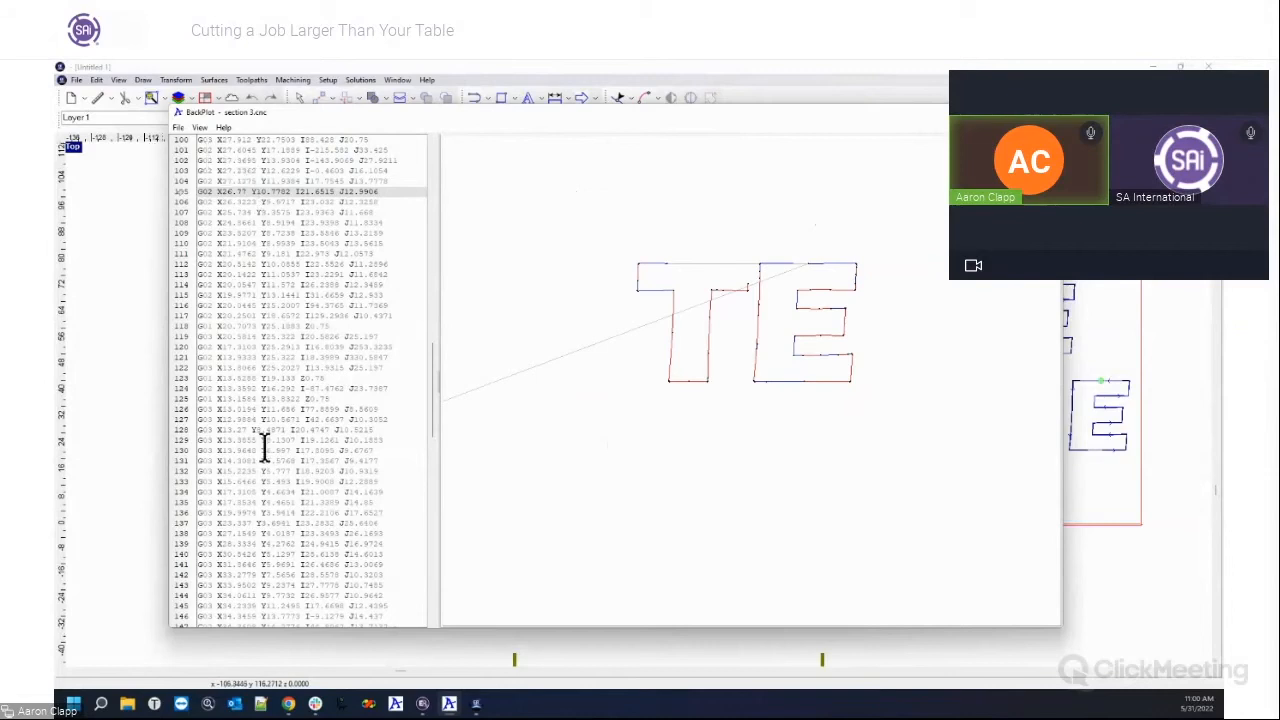
Step: Go to the last line of the section 3 code to display the whole toolpath, and close BackPlot
left_click(201, 128)
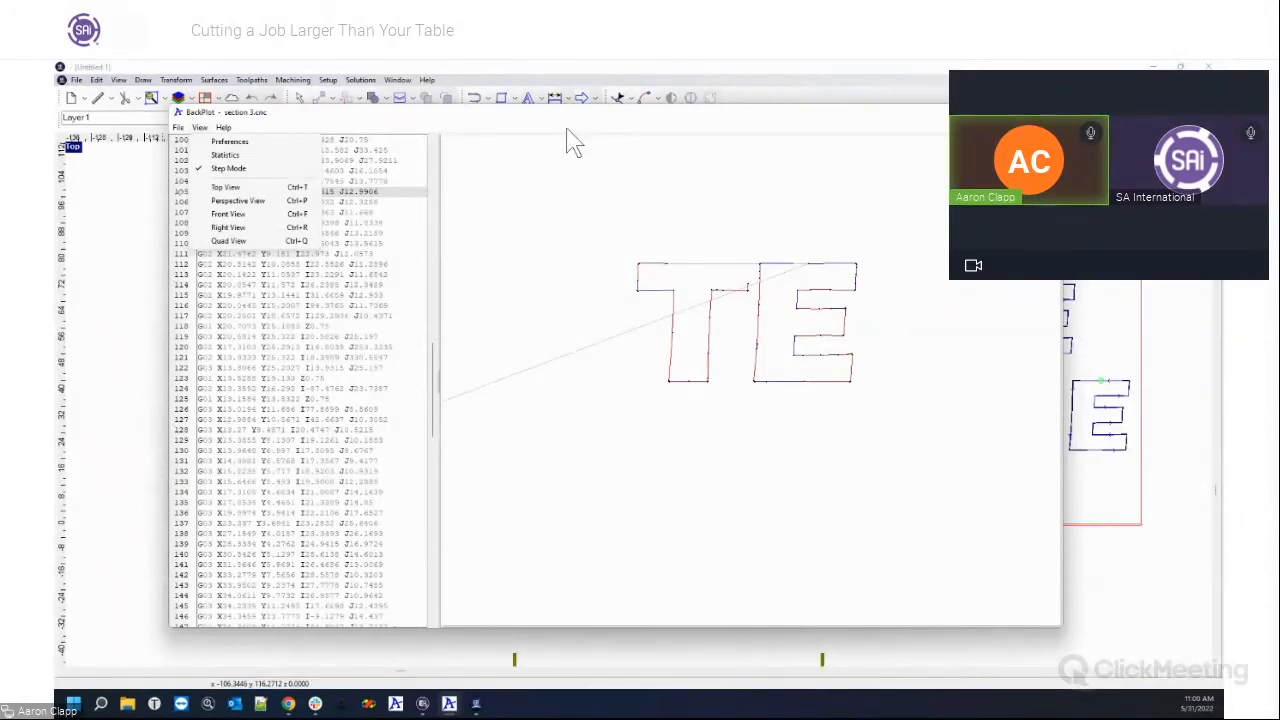
left_click(591, 214)
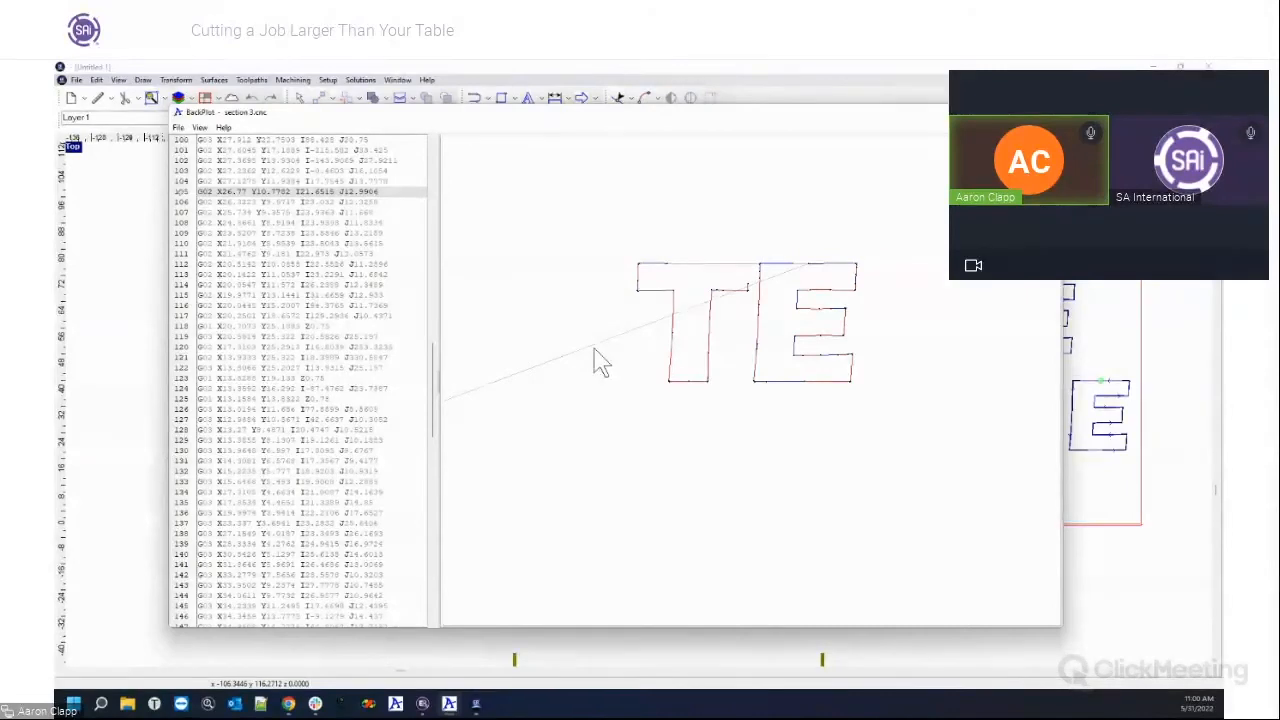
scroll(617, 358, "down", 3)
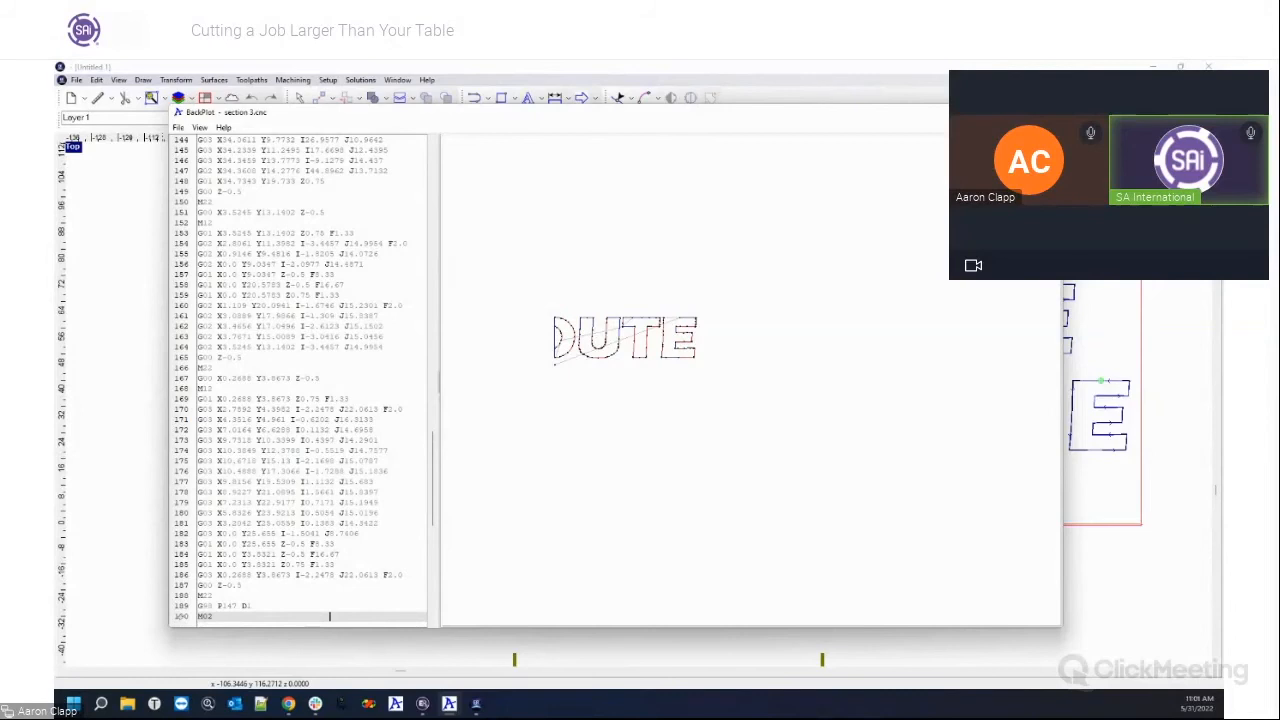
left_click(990, 112)
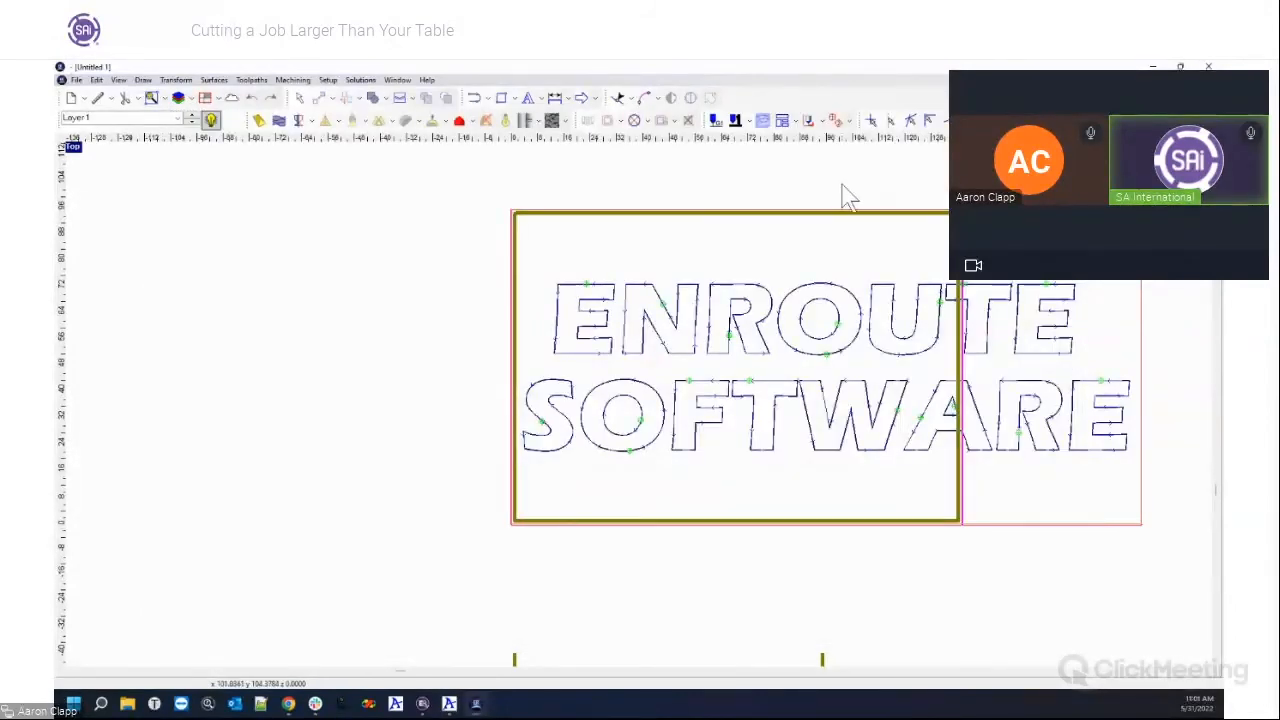
Step: Move the vertical section divider to the middle of the sign and finish editing the sections
left_click_drag(958, 266, 843, 262)
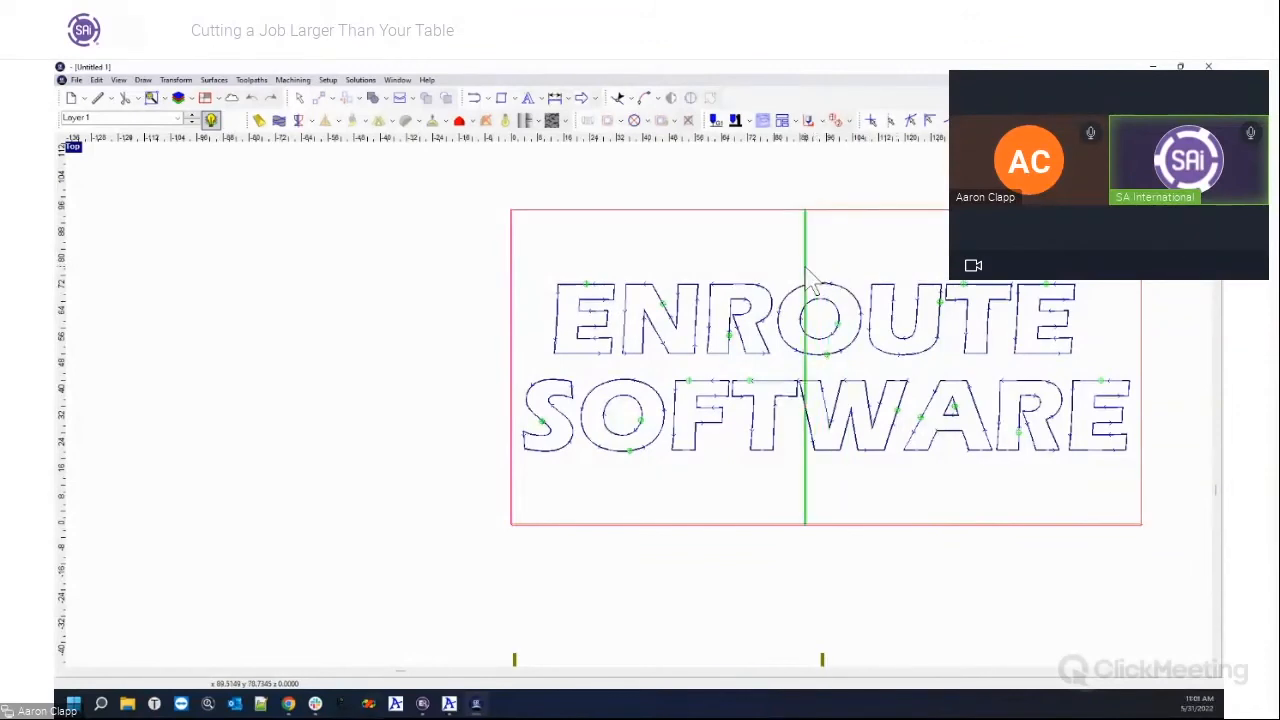
left_click(828, 283)
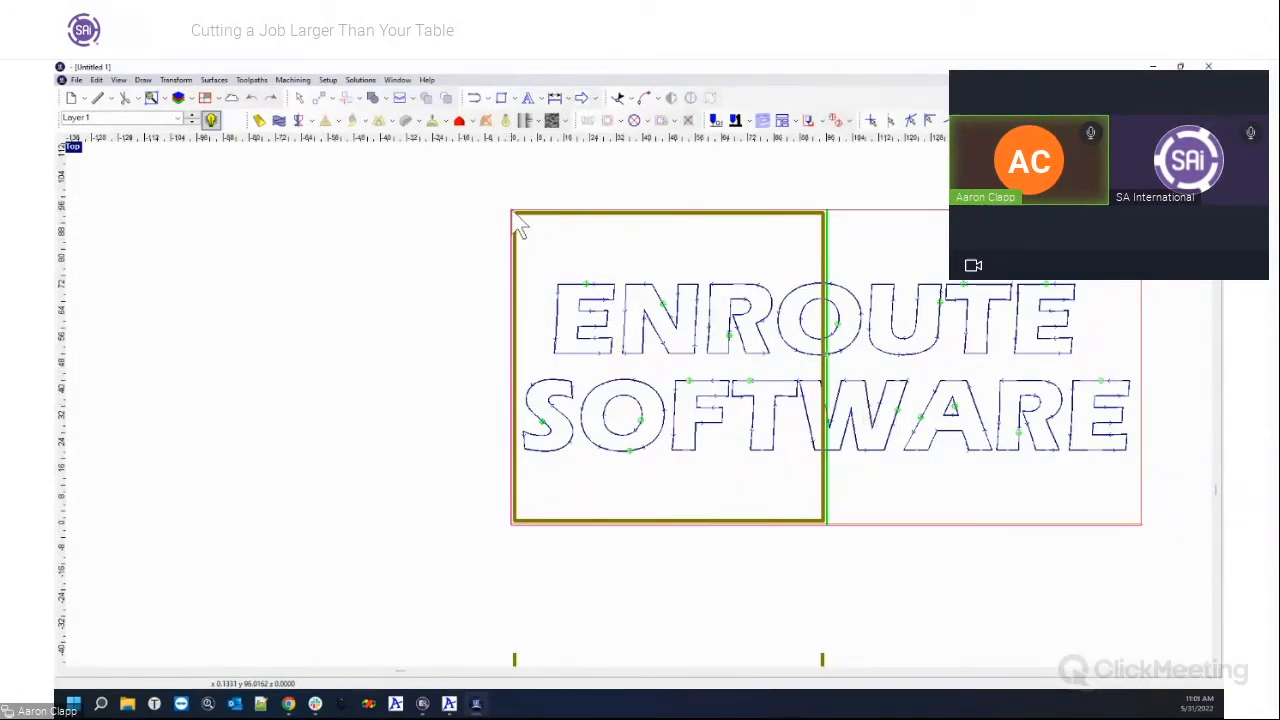
left_click(587, 237)
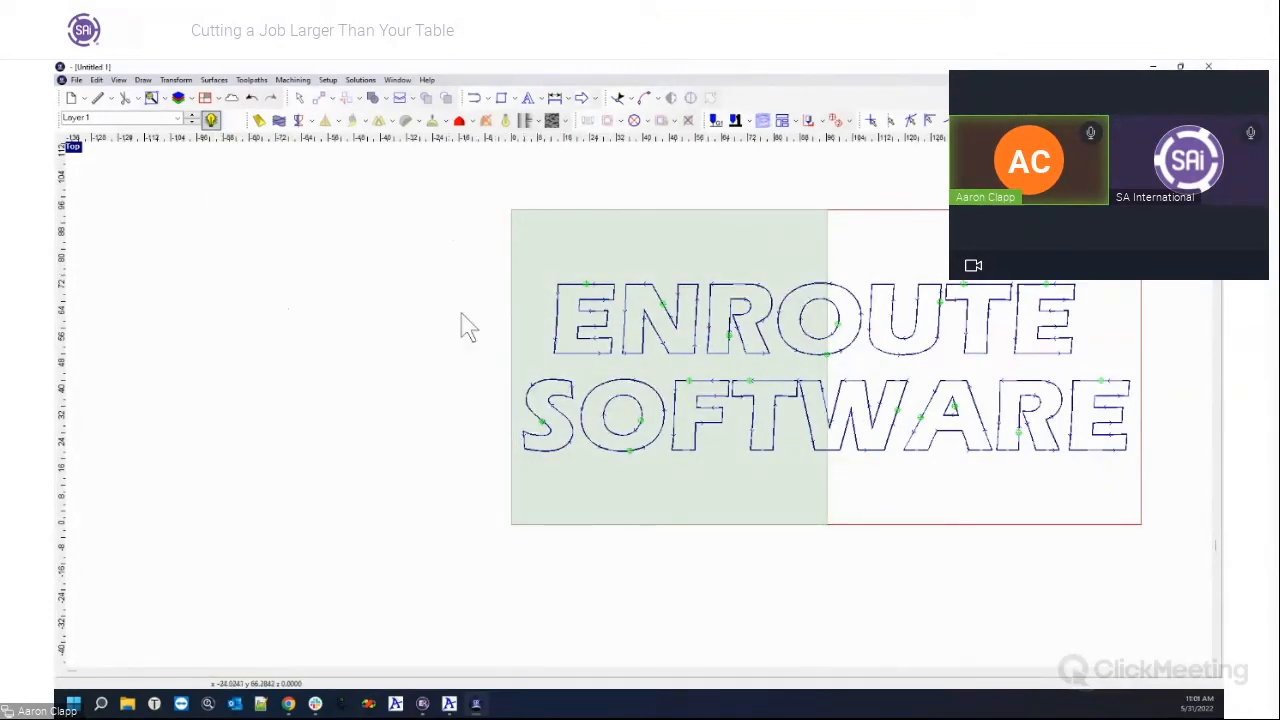
Step: Try to draw a rectangle by its corners, with the second corner at X 192, Y 96
left_click(502, 100)
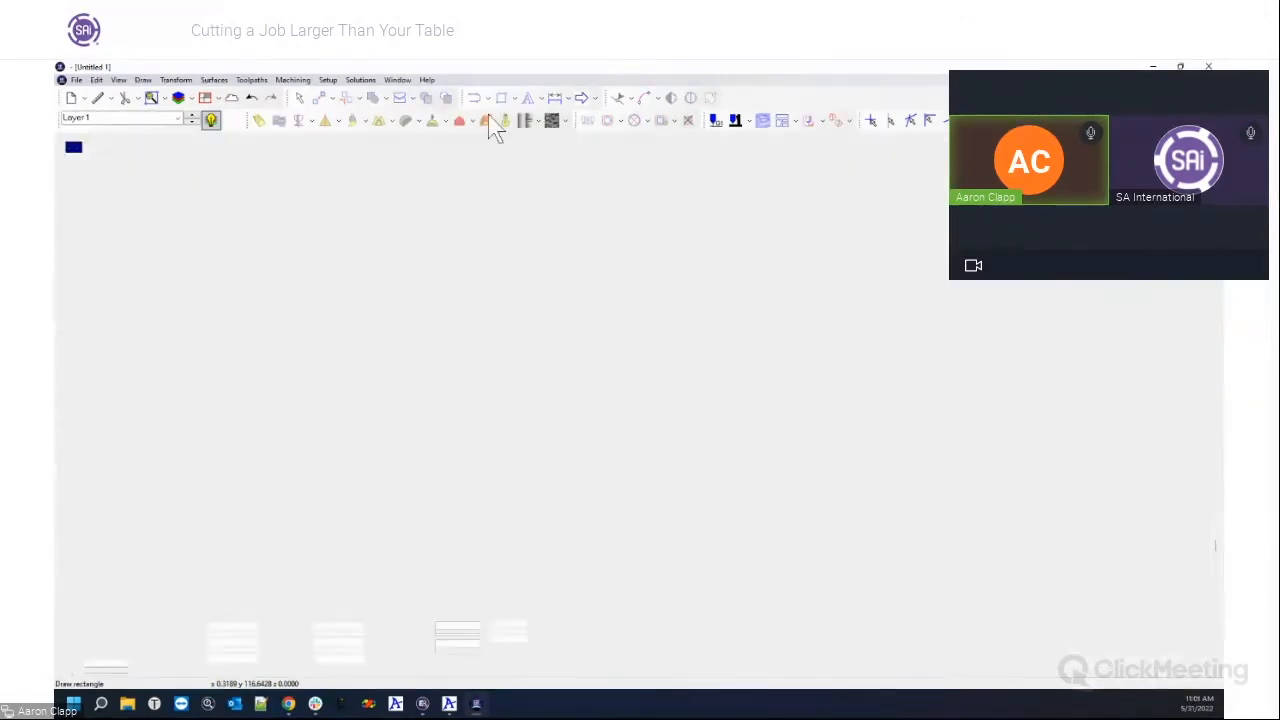
double_click(346, 628)
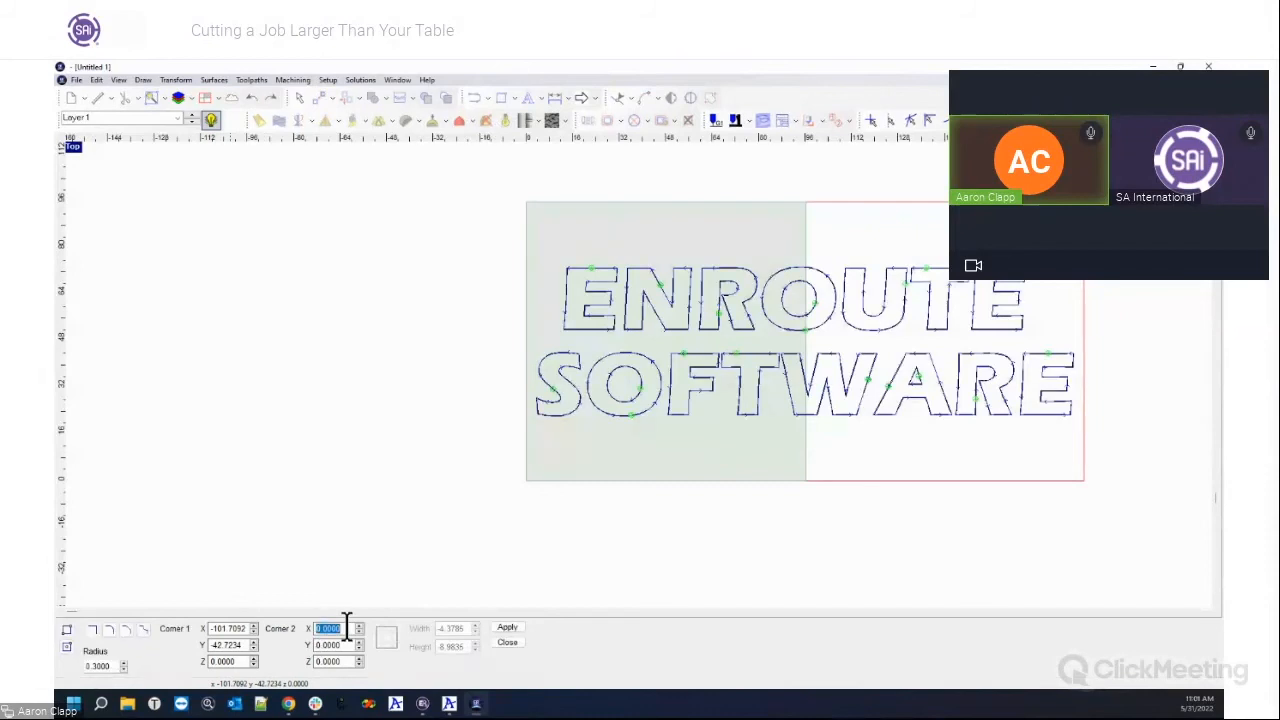
type("192")
key("Tab")
type("96")
key("Tab")
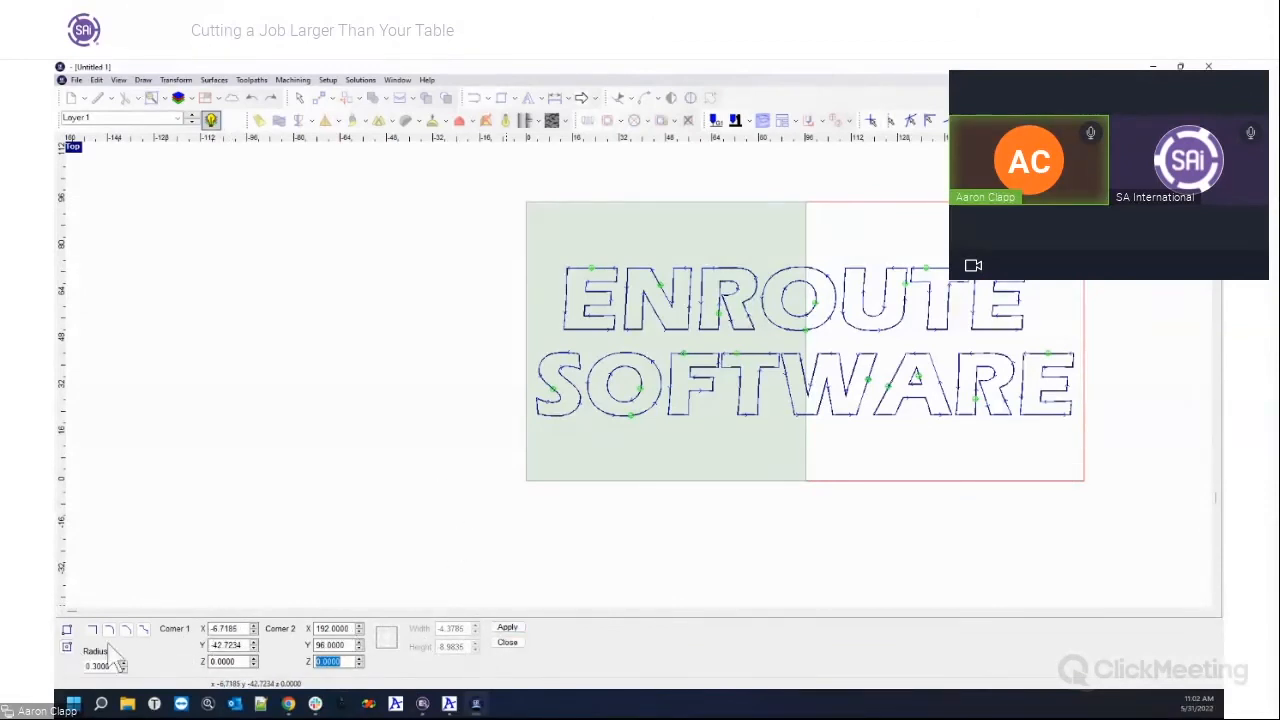
left_click(507, 628)
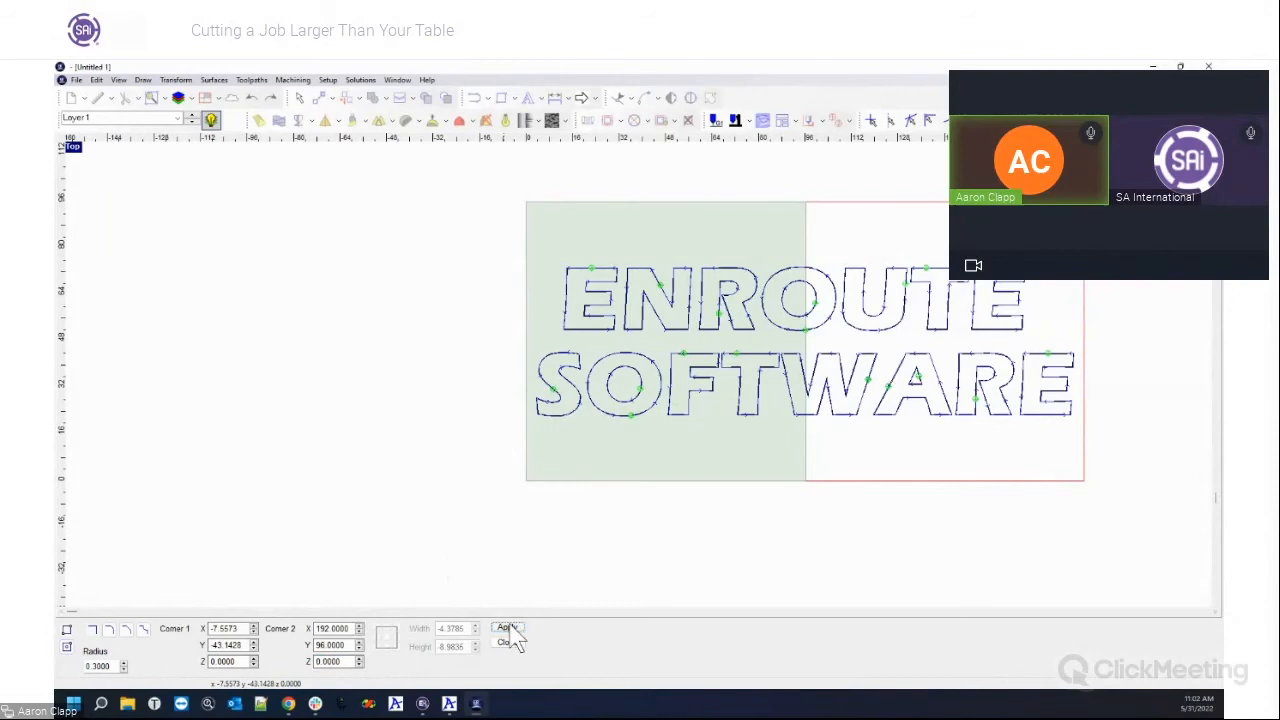
left_click_drag(322, 387, 474, 482)
Step: Draw a rectangle 192 wide and 96 high by its dimensions and align it with the sign's outer boundary
left_click(67, 646)
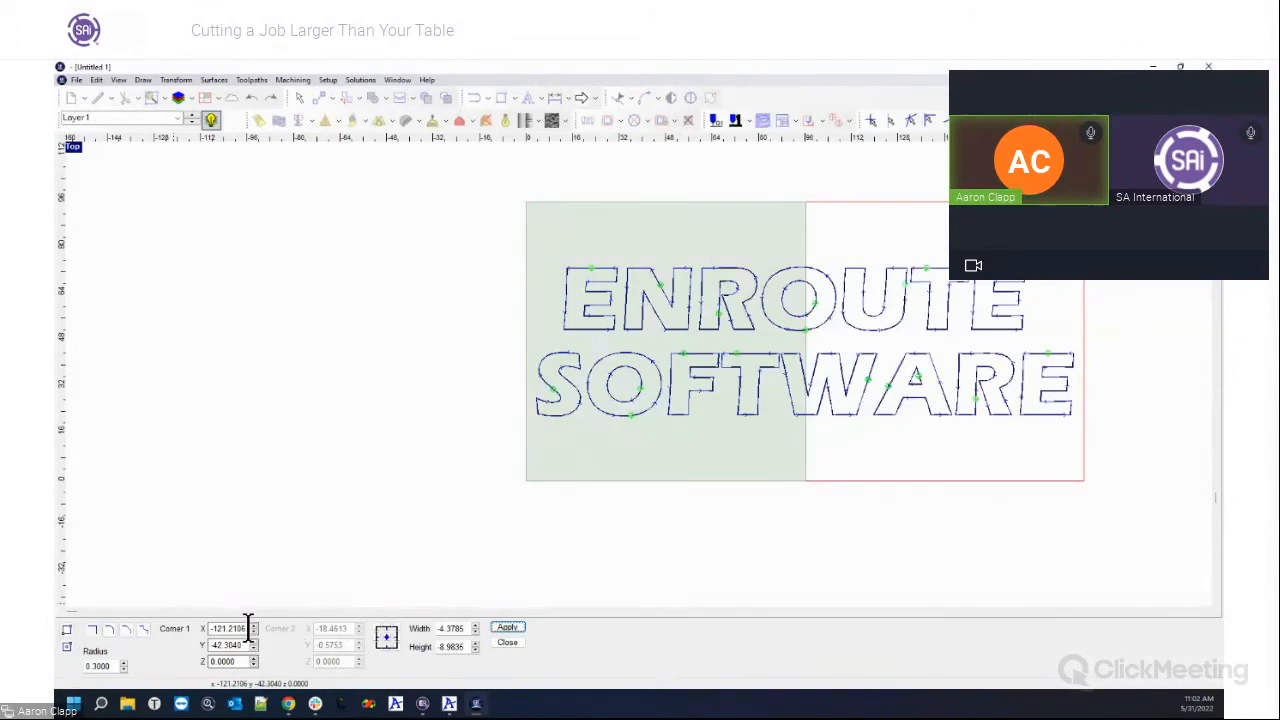
double_click(447, 629)
type("192")
key("Tab")
type("96")
key("Tab")
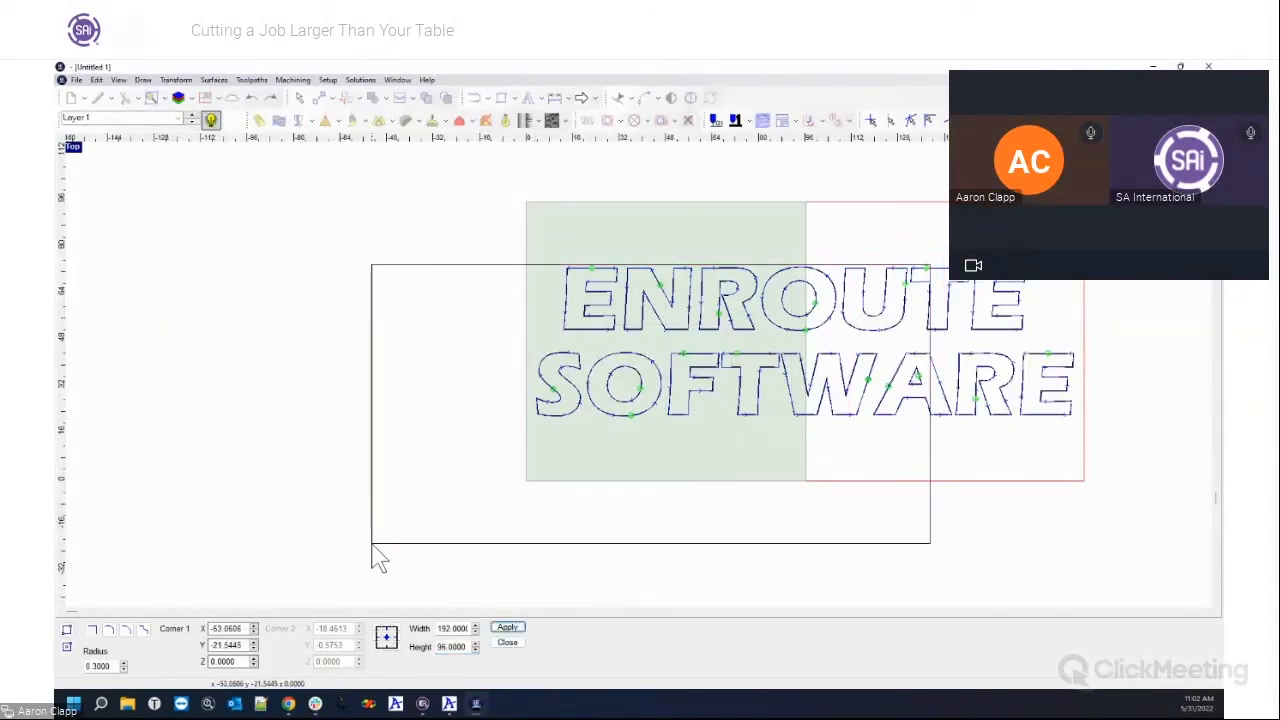
key("Escape")
left_click(425, 597)
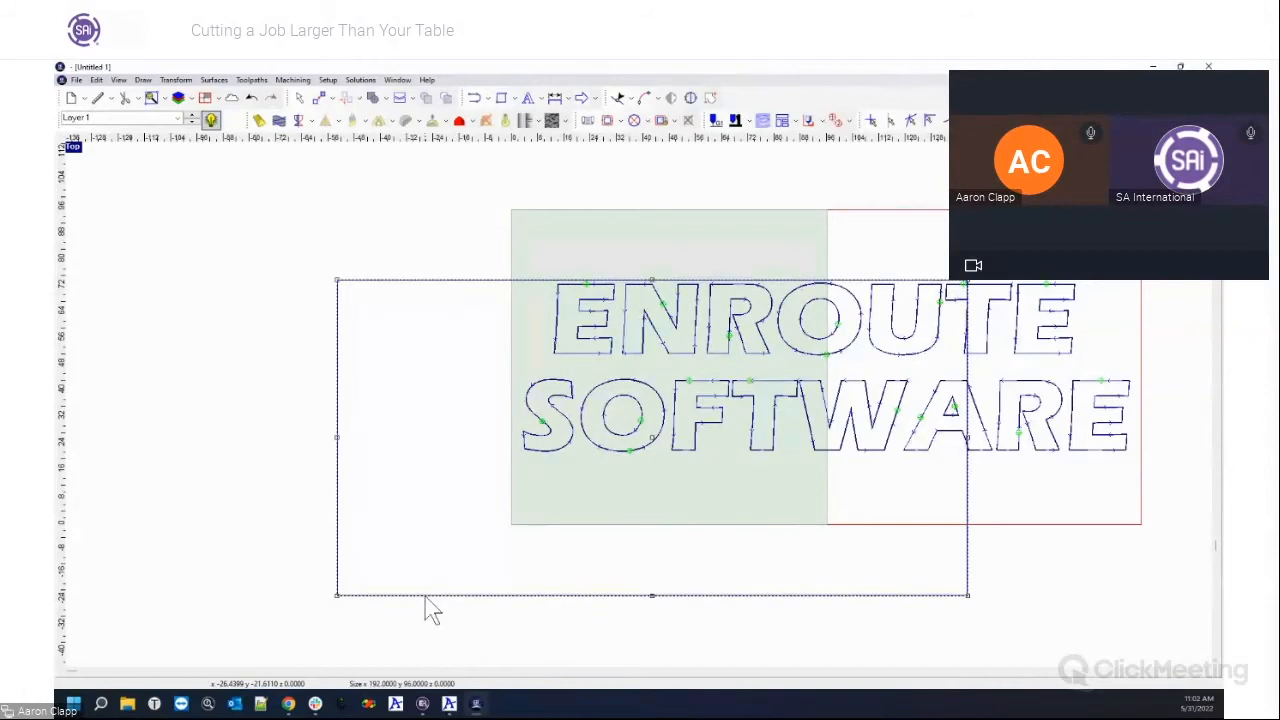
key("ctrl+z")
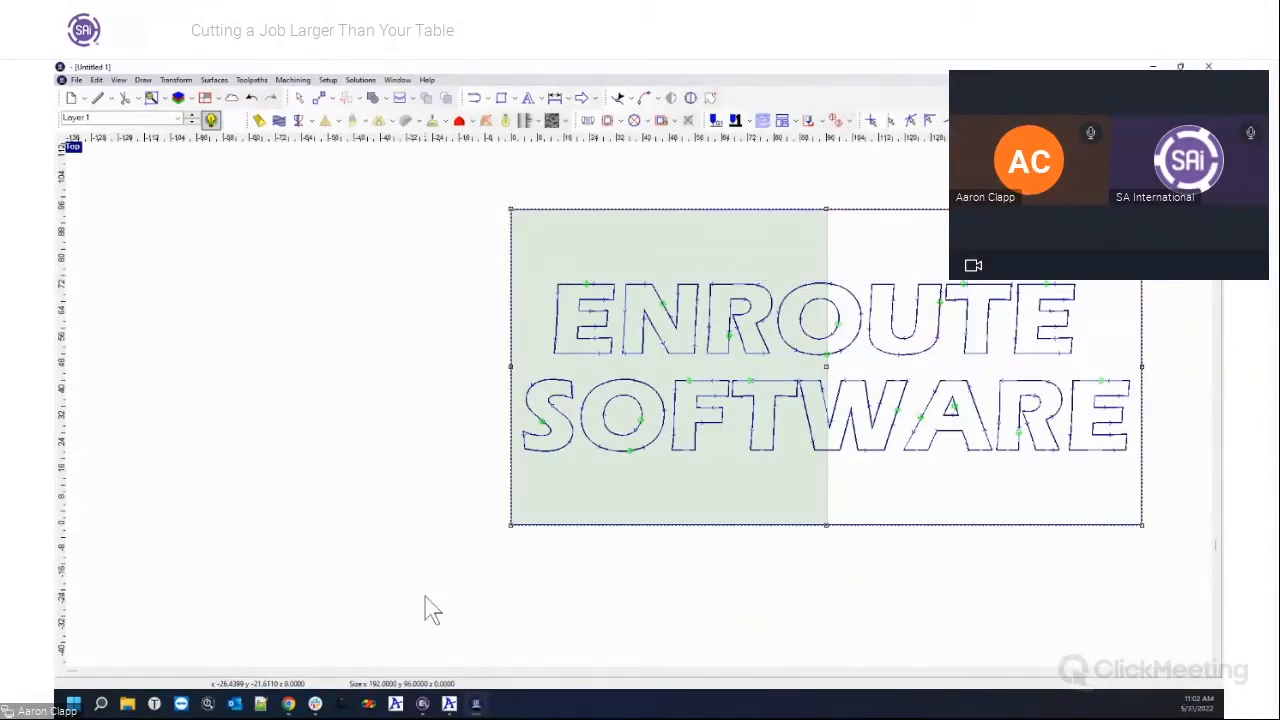
Step: Draw a vertical line at X 96 and a horizontal midline across the 192 by 96 rectangle, and select the rectangle
left_click(428, 606)
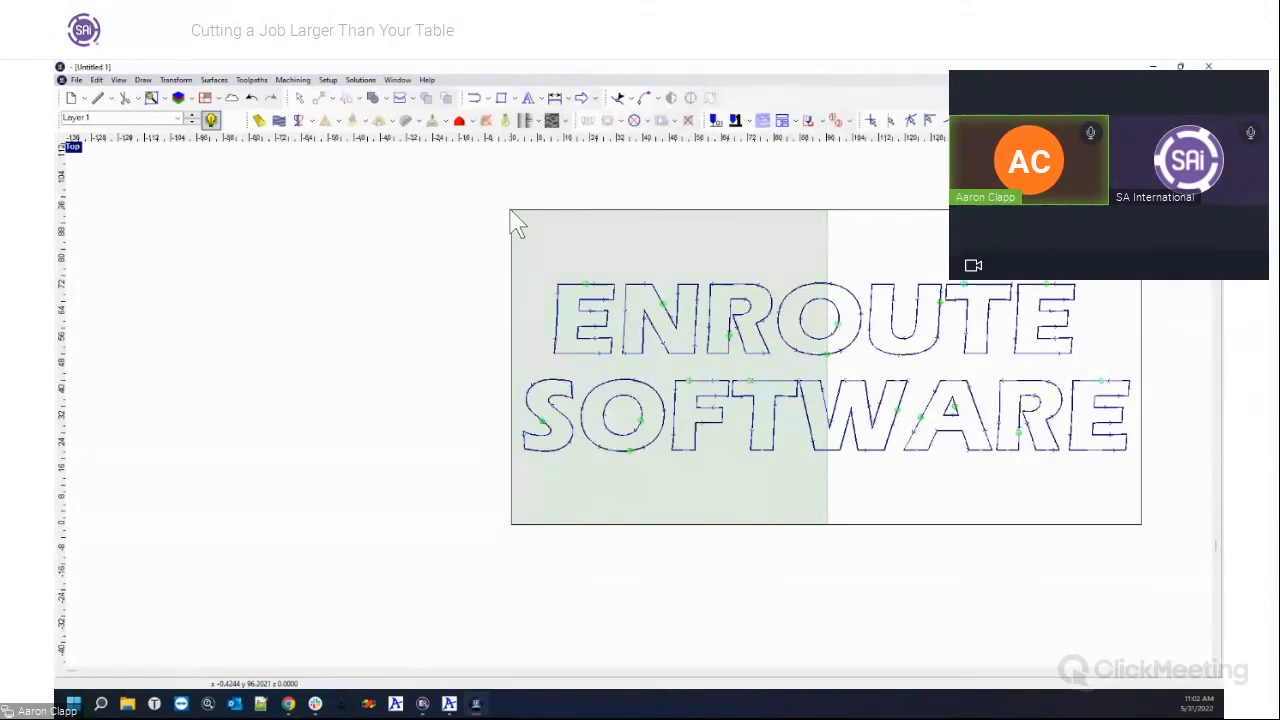
left_click(459, 120)
left_click(803, 205)
left_click(804, 479)
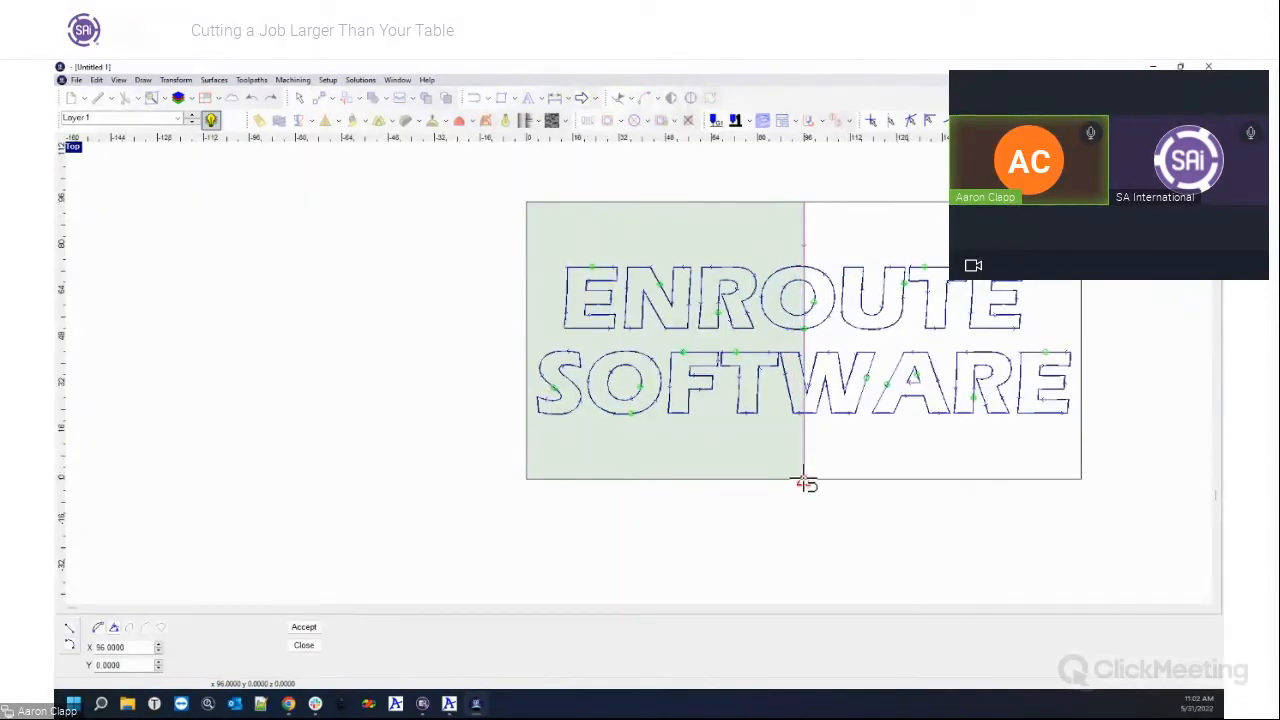
left_click(527, 341)
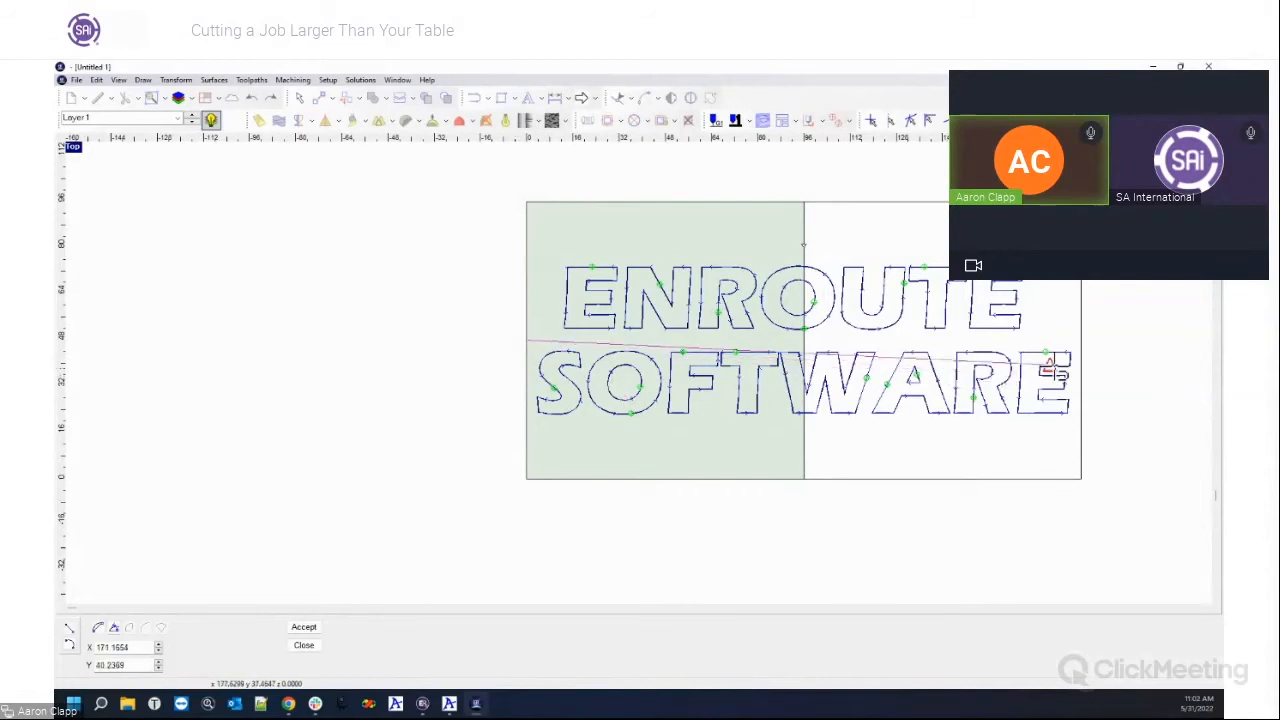
left_click(1081, 340)
right_click(1098, 346)
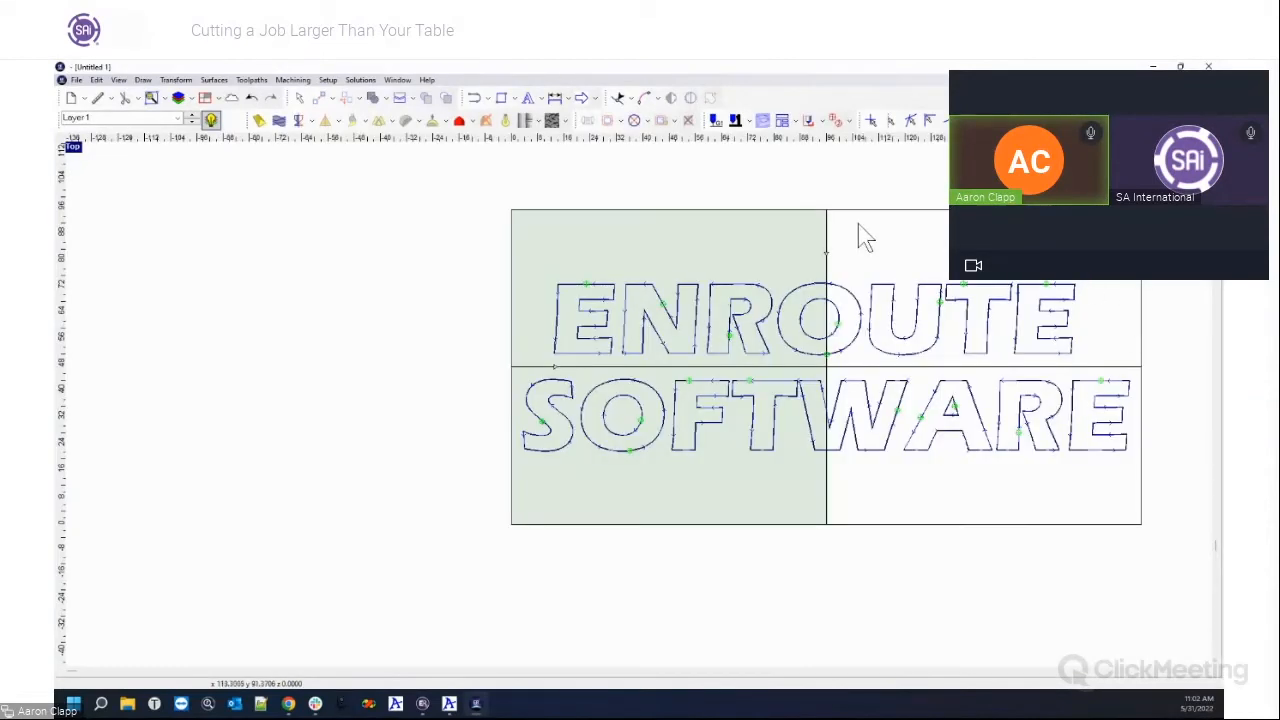
left_click(856, 224)
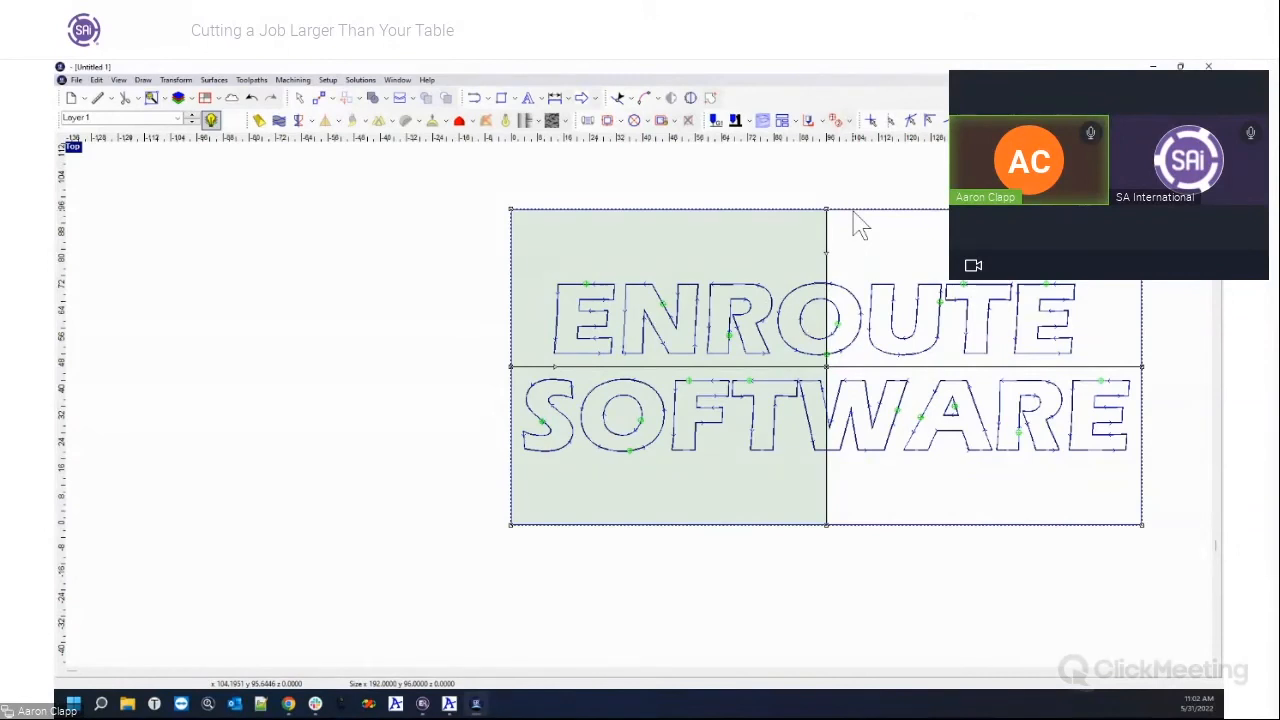
Step: Show the open contour offset settings for the vertical dividing line and close them without applying a toolpath
left_click(827, 236)
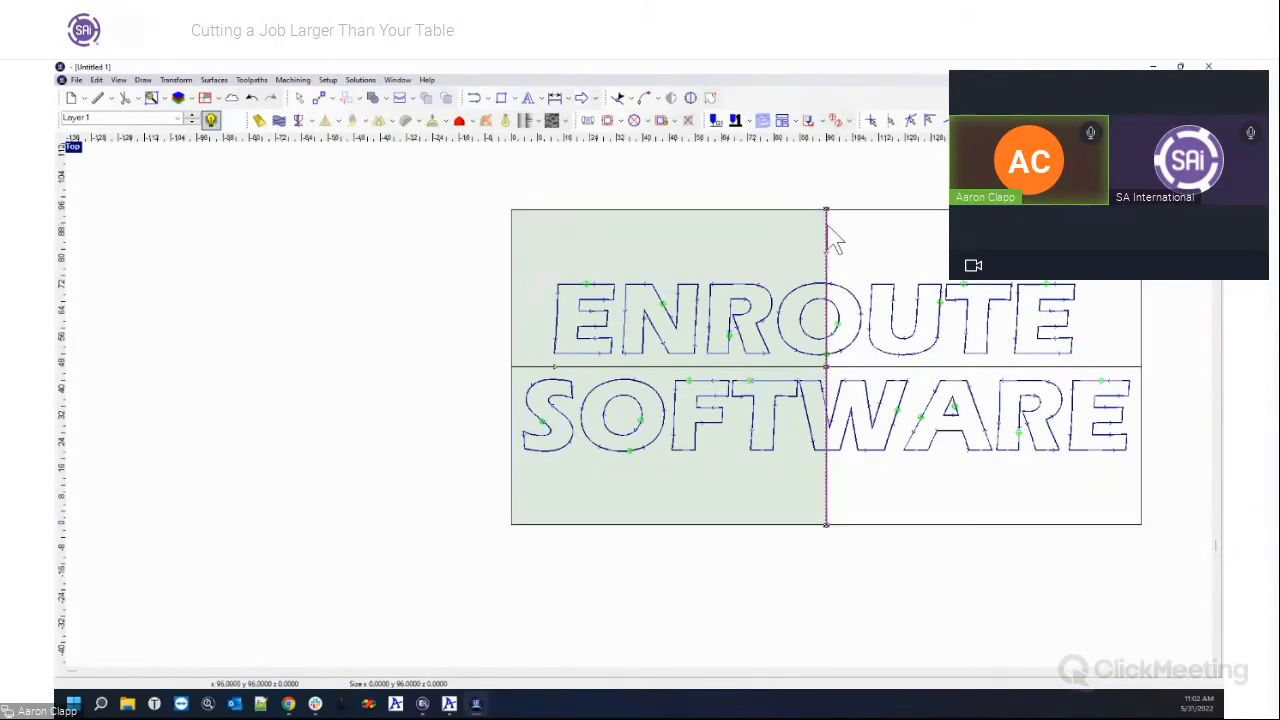
left_click(845, 368)
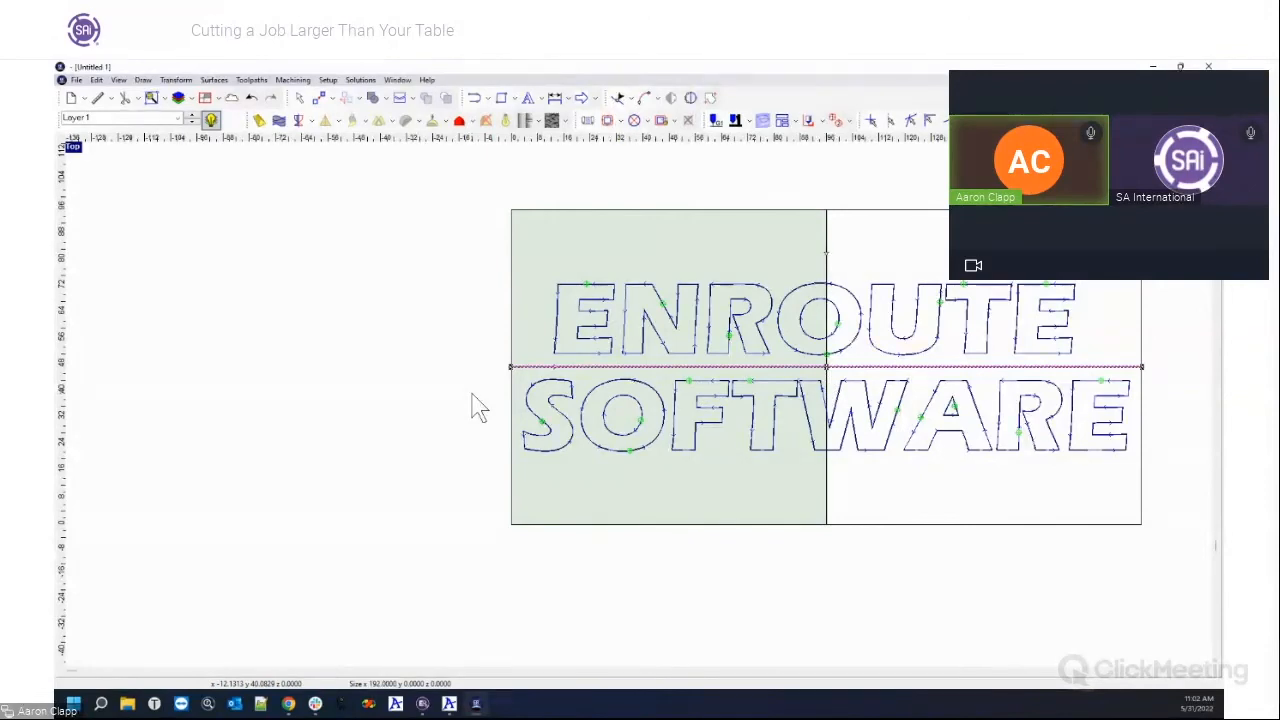
left_click(827, 243)
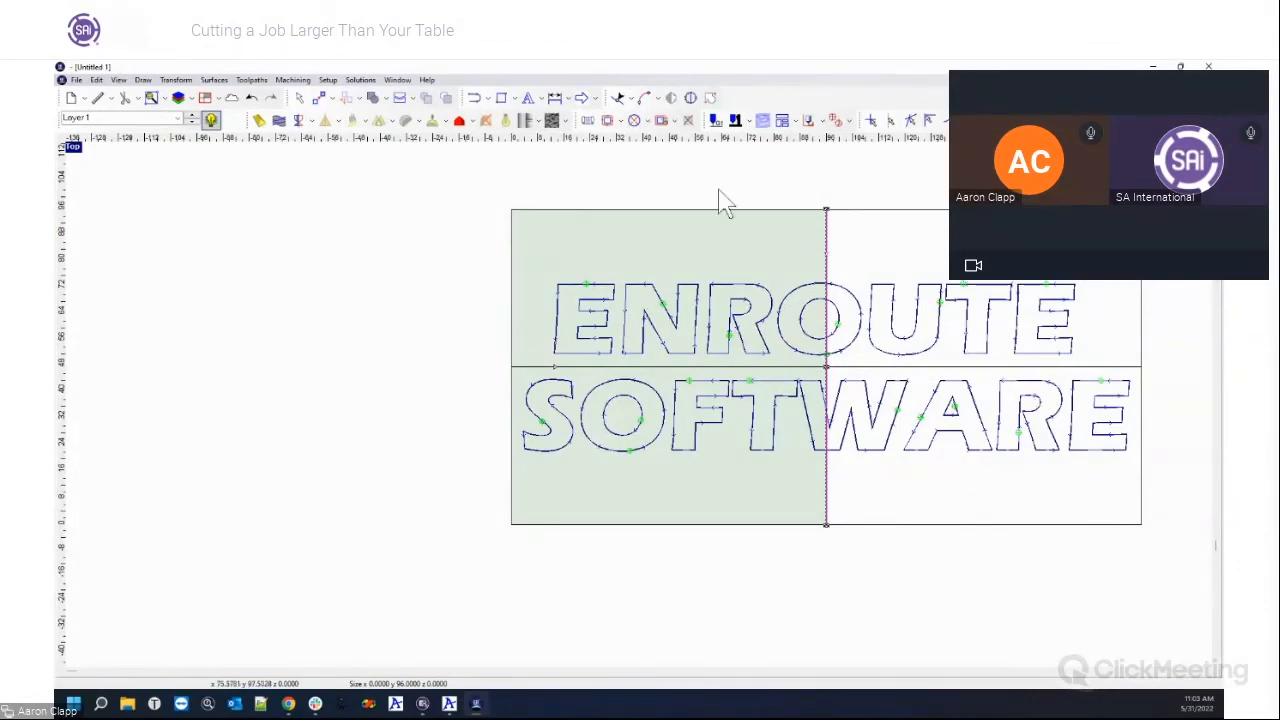
left_click(621, 121)
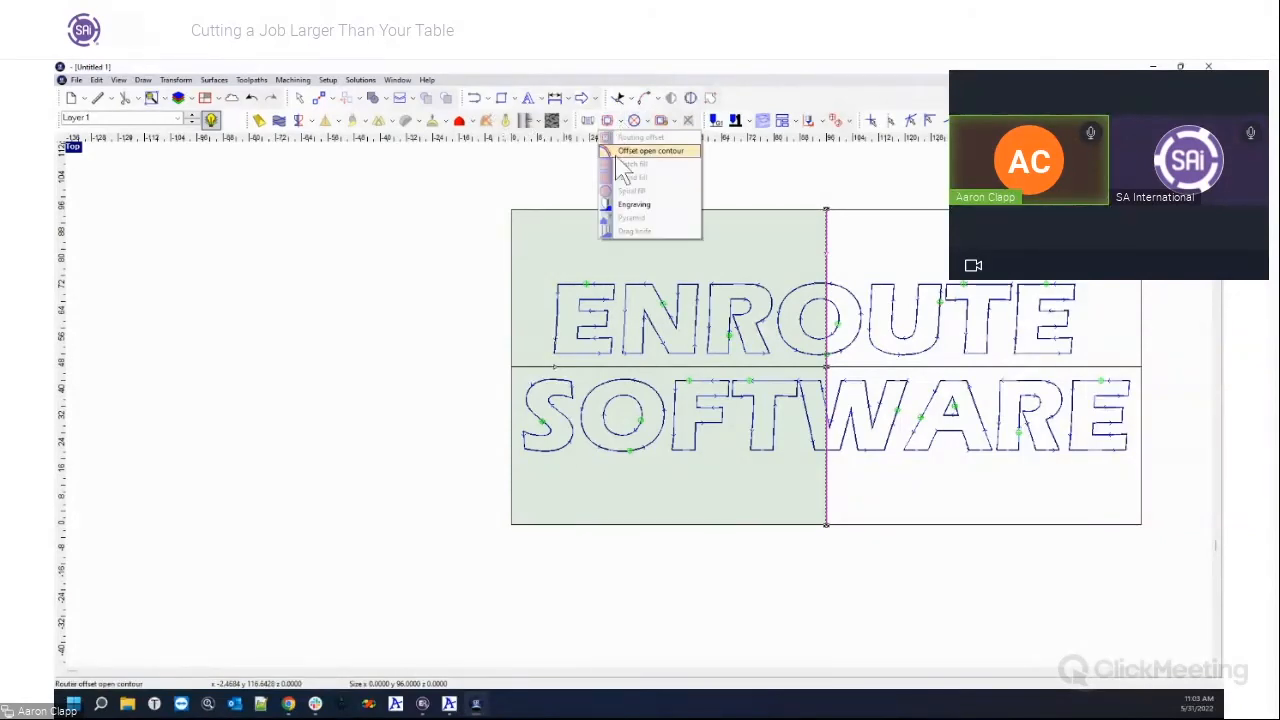
left_click(630, 163)
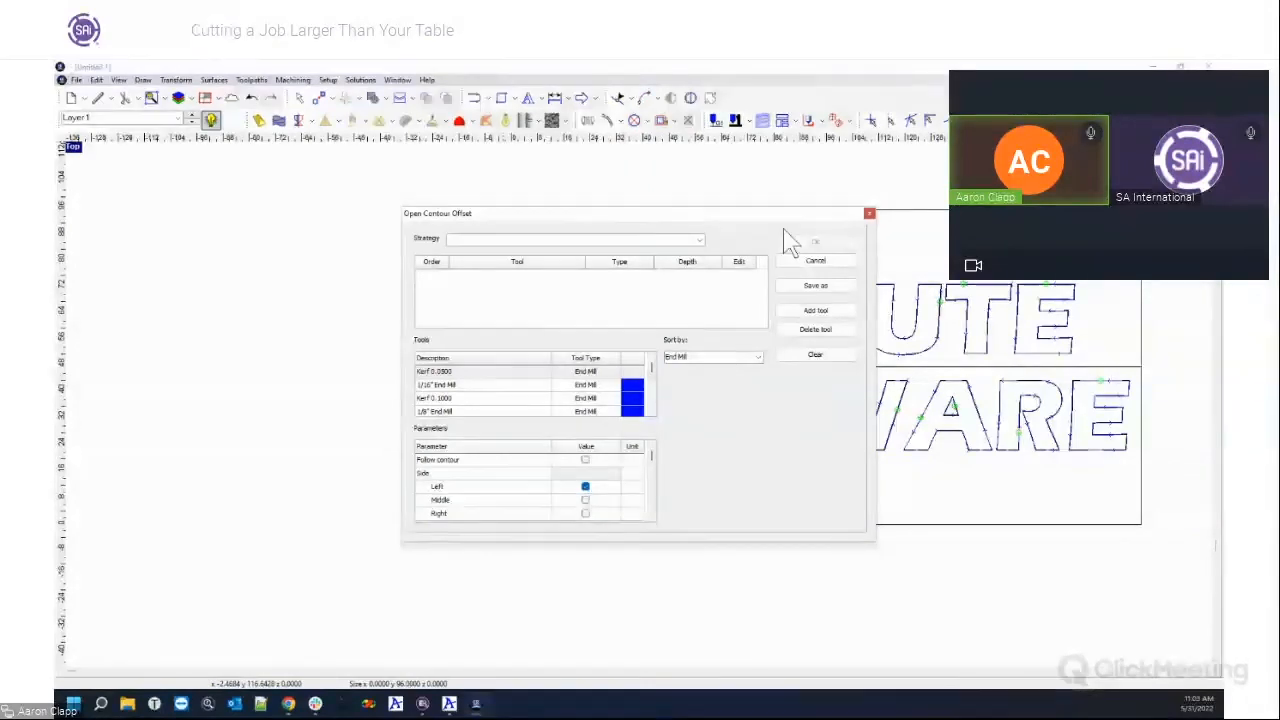
left_click(869, 214)
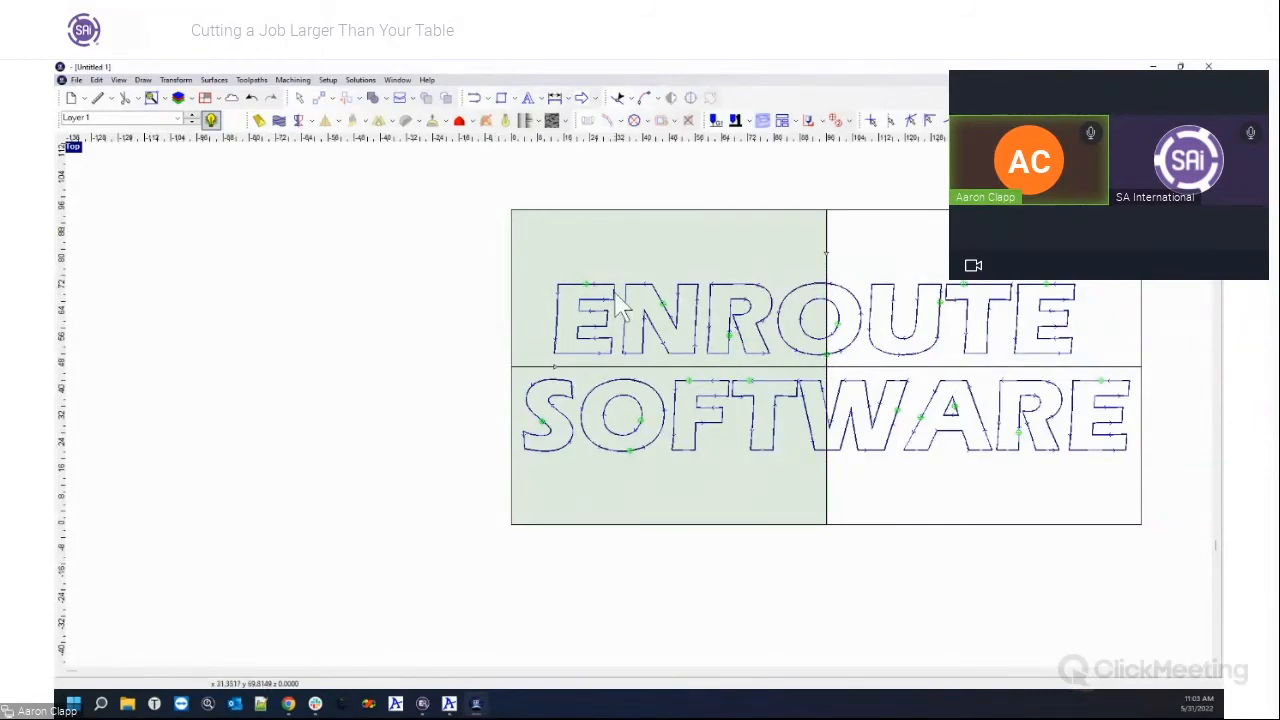
Step: Delete the drawn rectangle and its dividing lines, and start editing the sign's sections
left_click(616, 214)
left_click(614, 216)
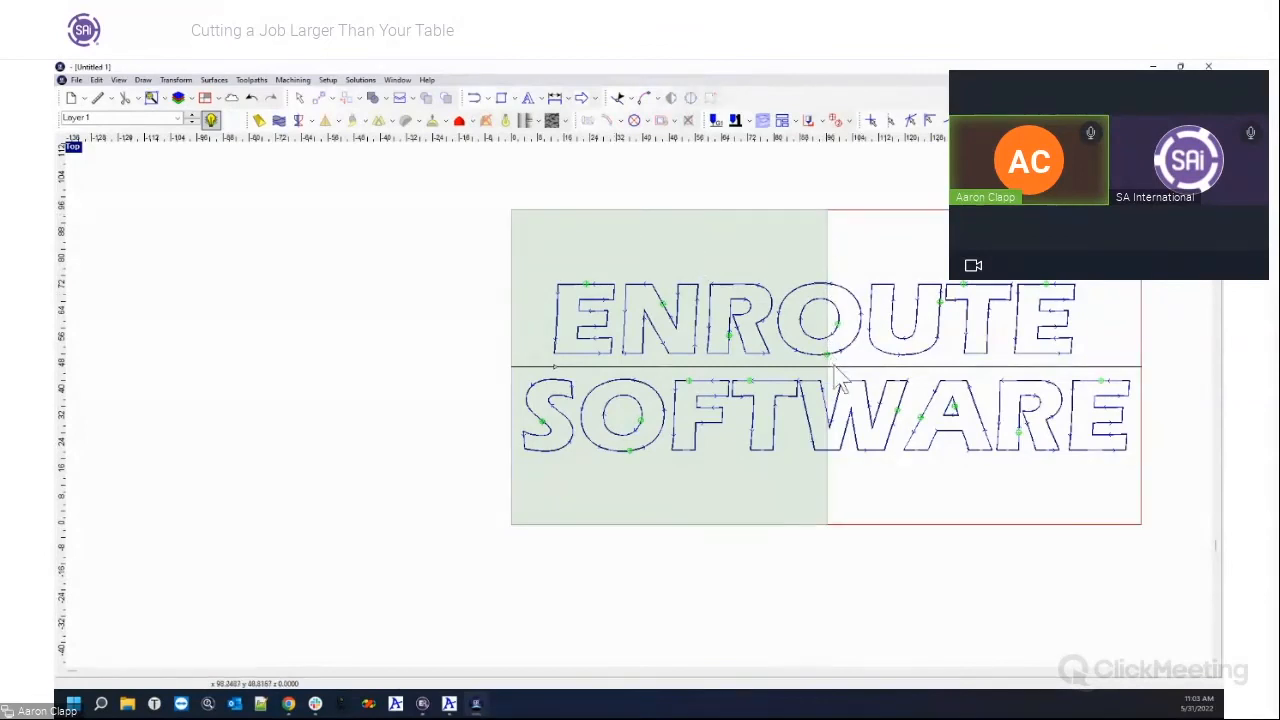
left_click(206, 98)
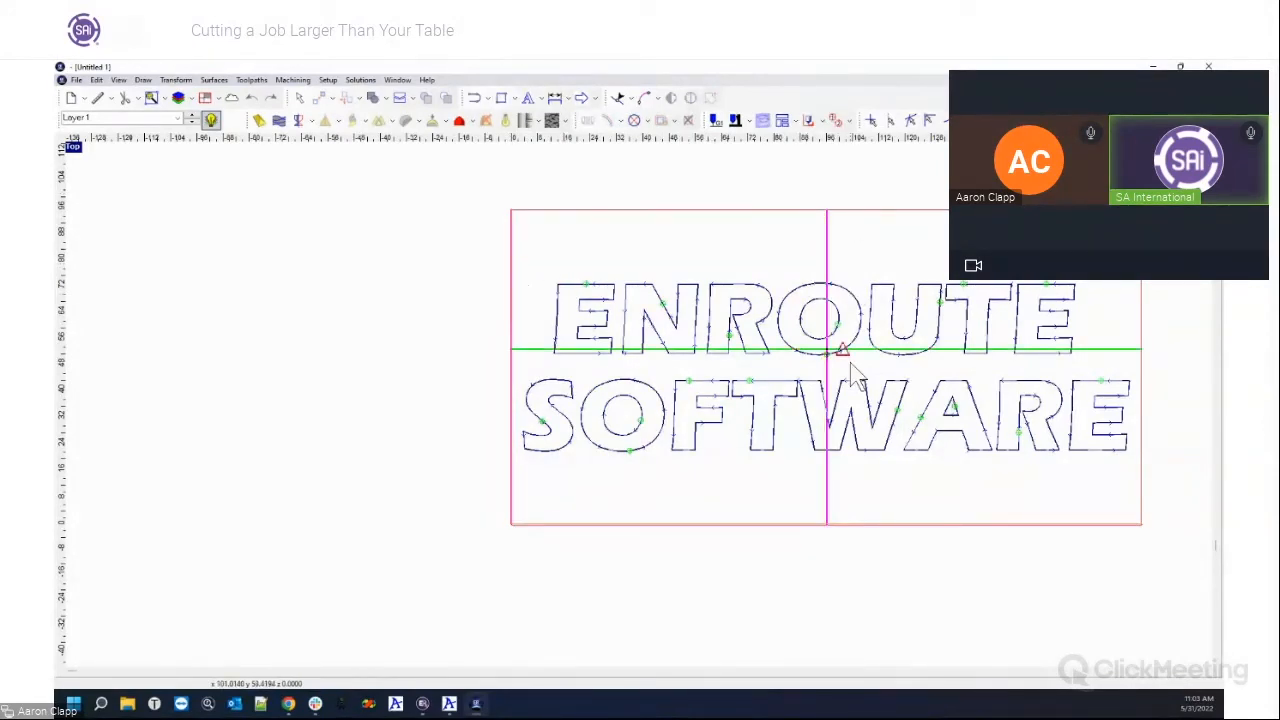
Step: Add six horizontal section dividers at different heights across the sign
left_click(847, 477)
left_click(865, 330)
left_click(892, 292)
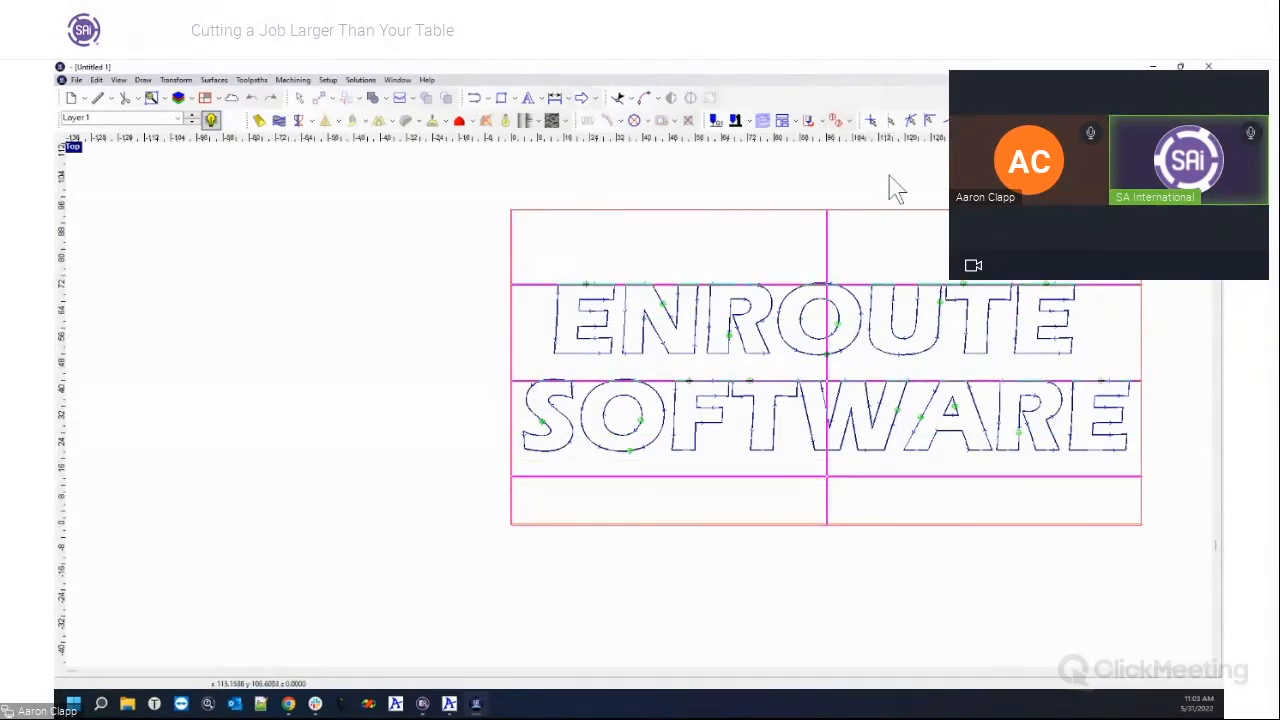
left_click(899, 228)
left_click(891, 327)
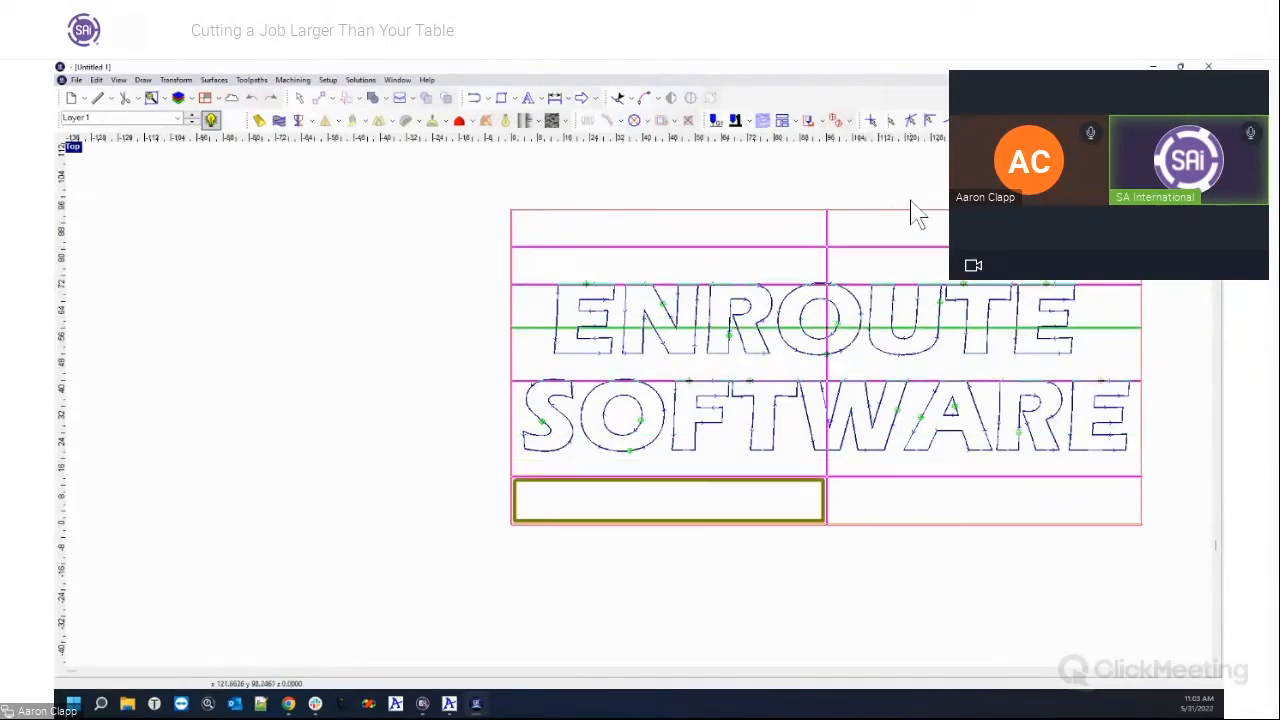
left_click(895, 410)
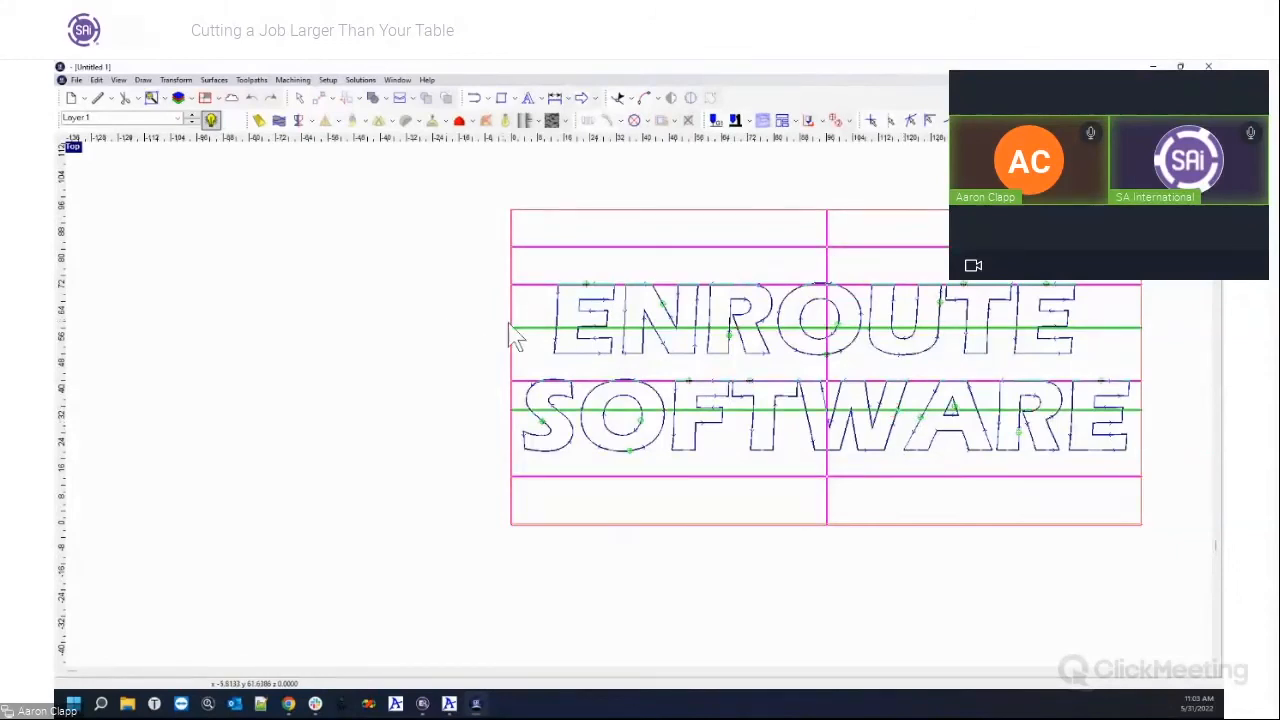
Step: Add four vertical section dividers across the sign, one through ENROUTE's first N and three across its right half
left_click(643, 348)
left_click(921, 372)
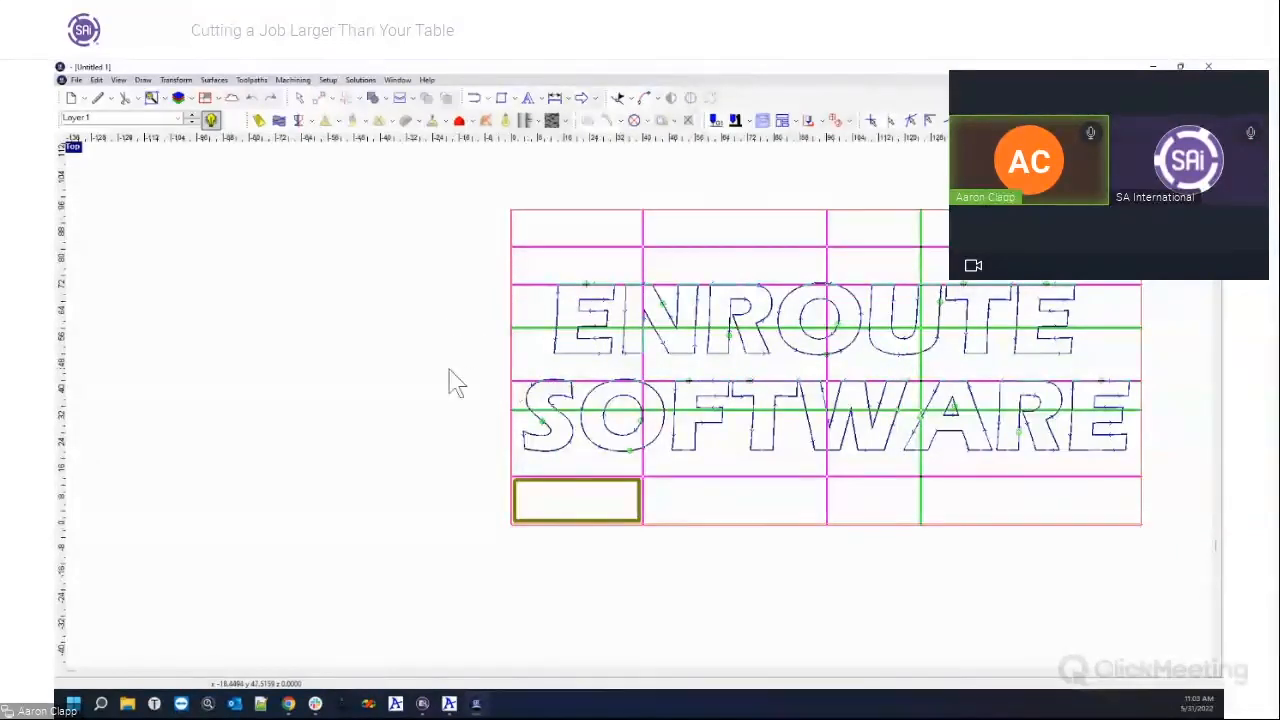
left_click(1018, 490)
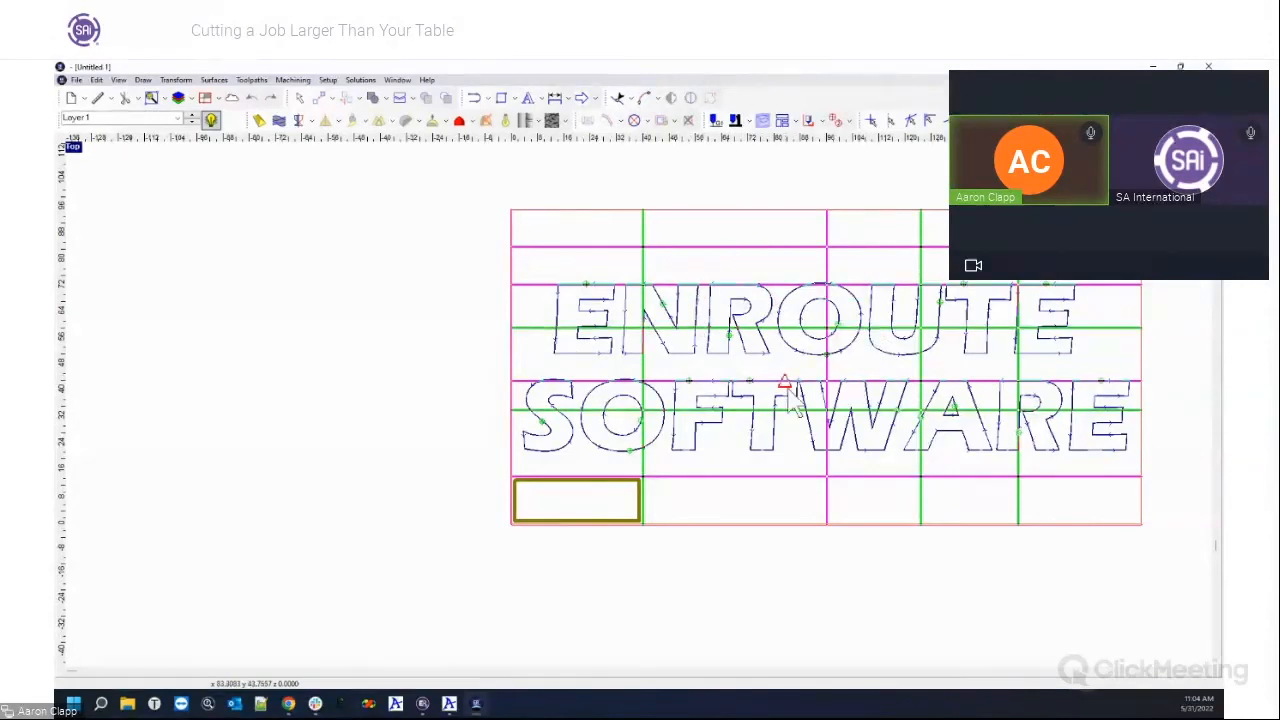
left_click(429, 225)
left_click(1089, 498)
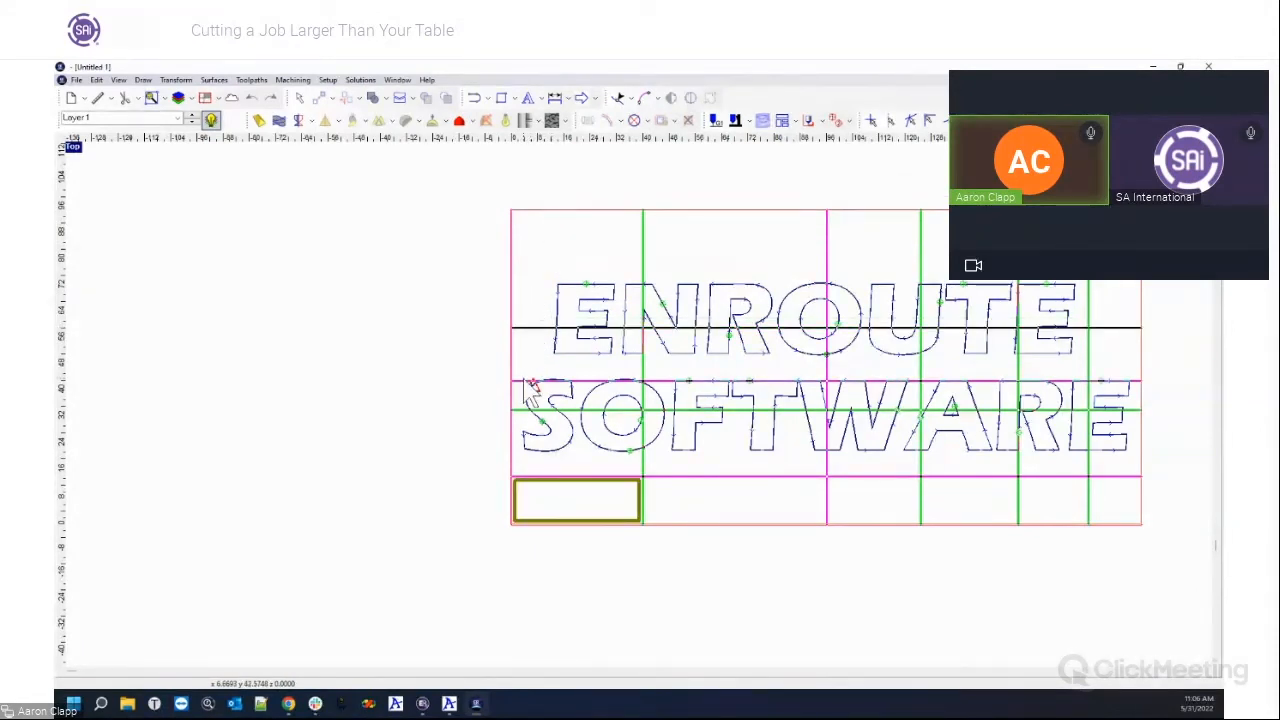
Step: Remove section dividers by moving them off the sign, keeping one horizontal and the rightmost vertical divider
scroll(471, 343, "down", 2)
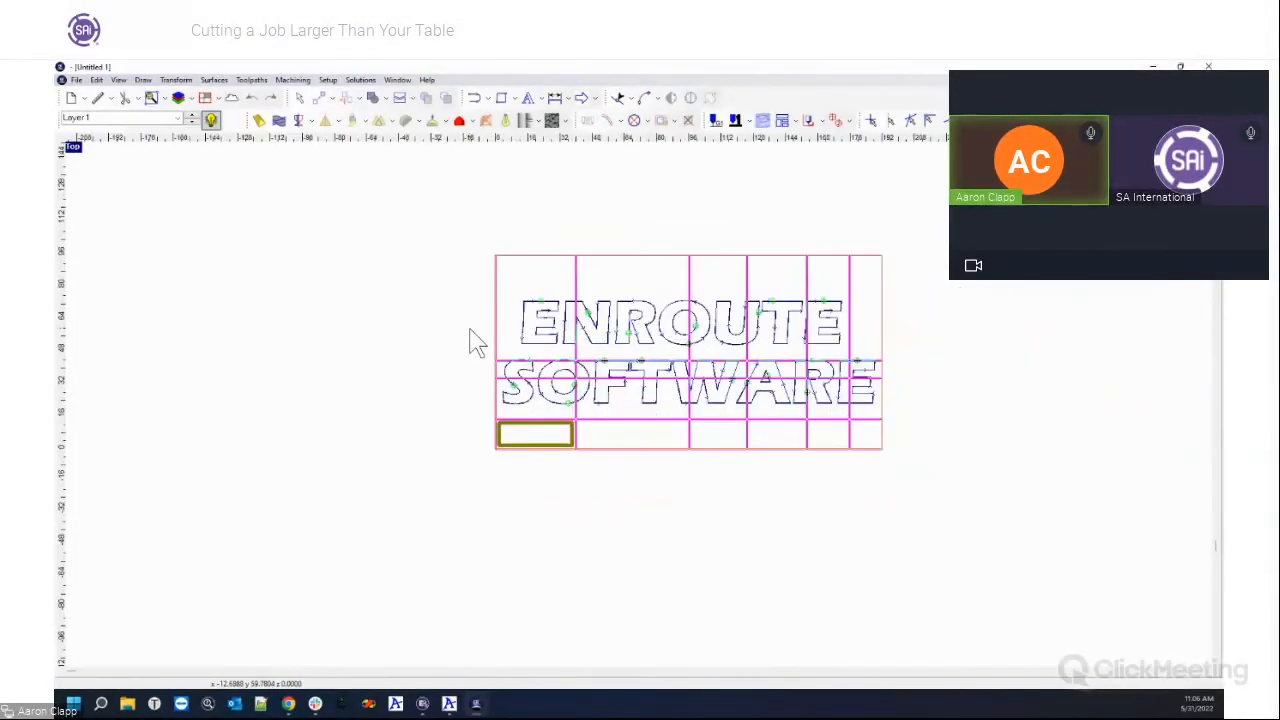
scroll(505, 370, "up", 2)
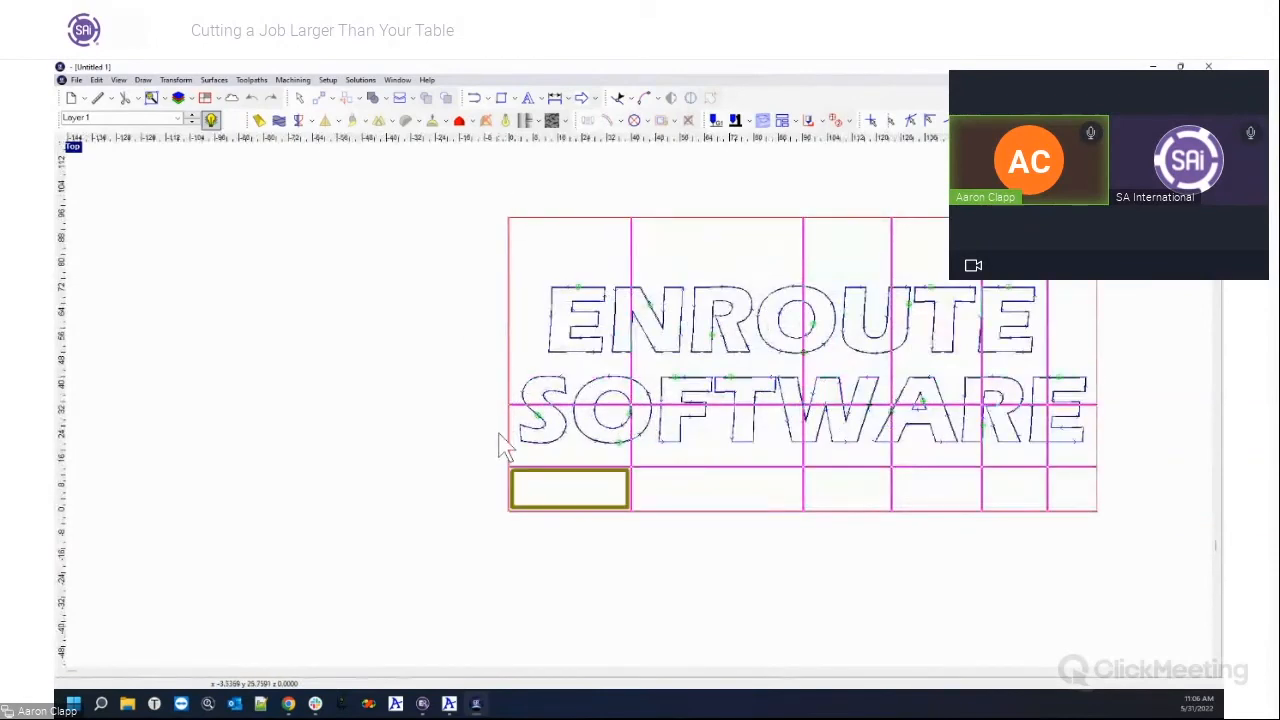
left_click_drag(518, 476, 512, 200)
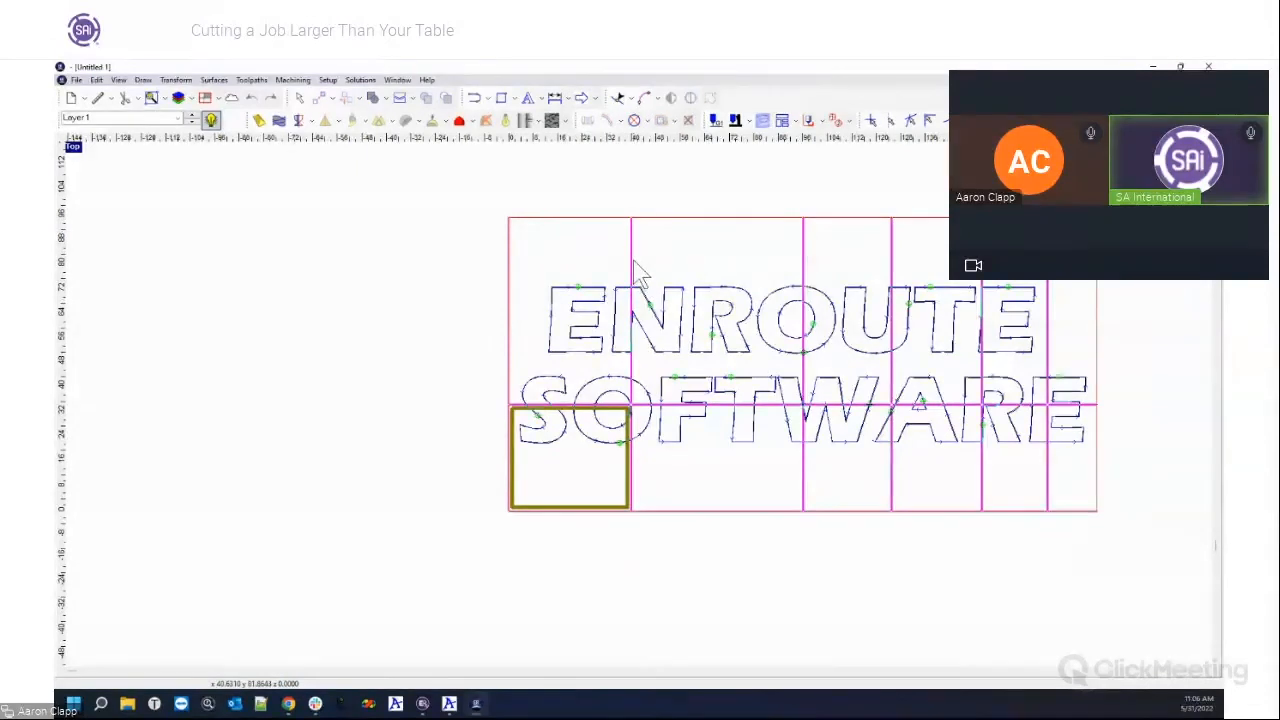
left_click_drag(632, 259, 360, 231)
left_click_drag(803, 239, 486, 251)
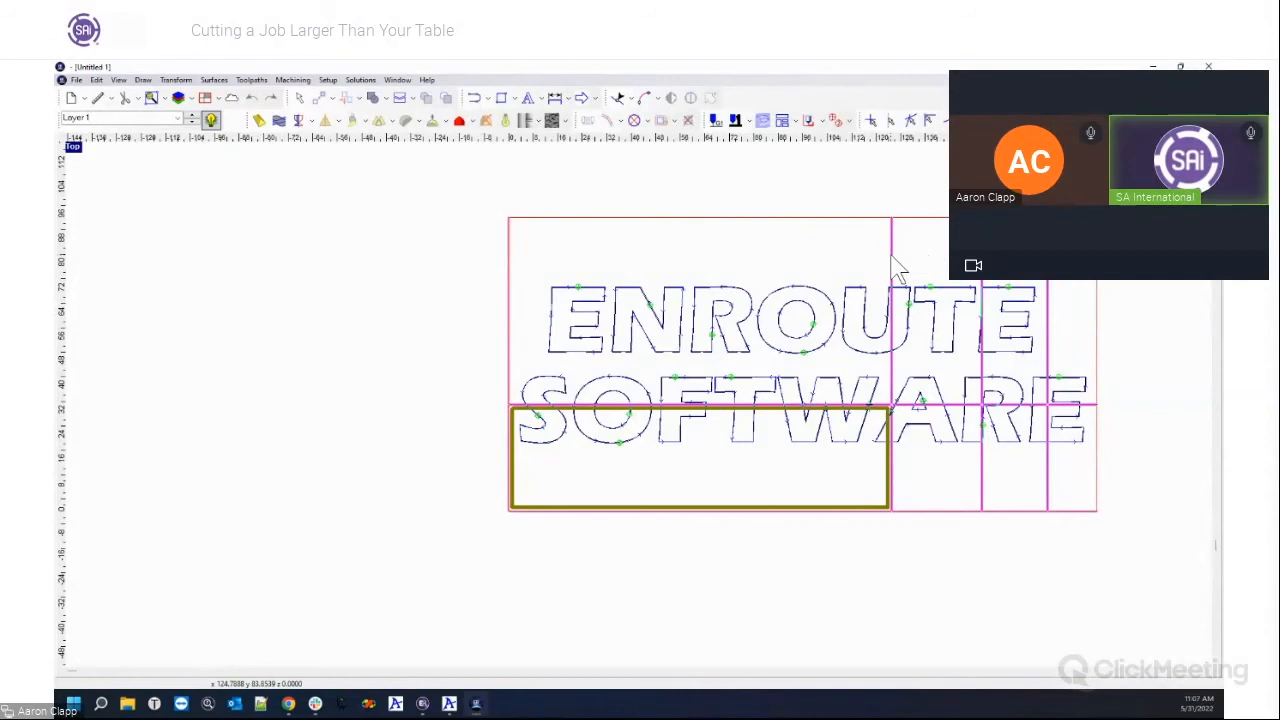
left_click_drag(893, 266, 480, 262)
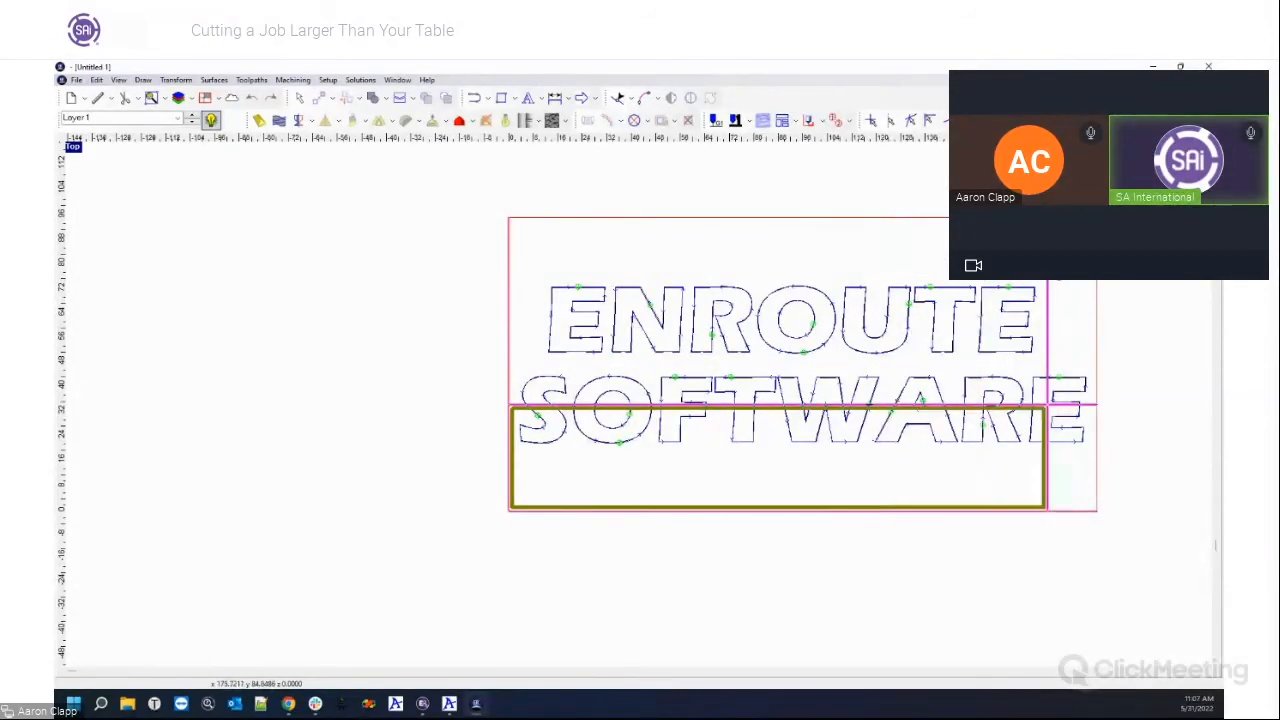
Step: In the MultiCamGC - GCode driver parameters, set the home type to User Defined and accept the driver setup
left_click(328, 80)
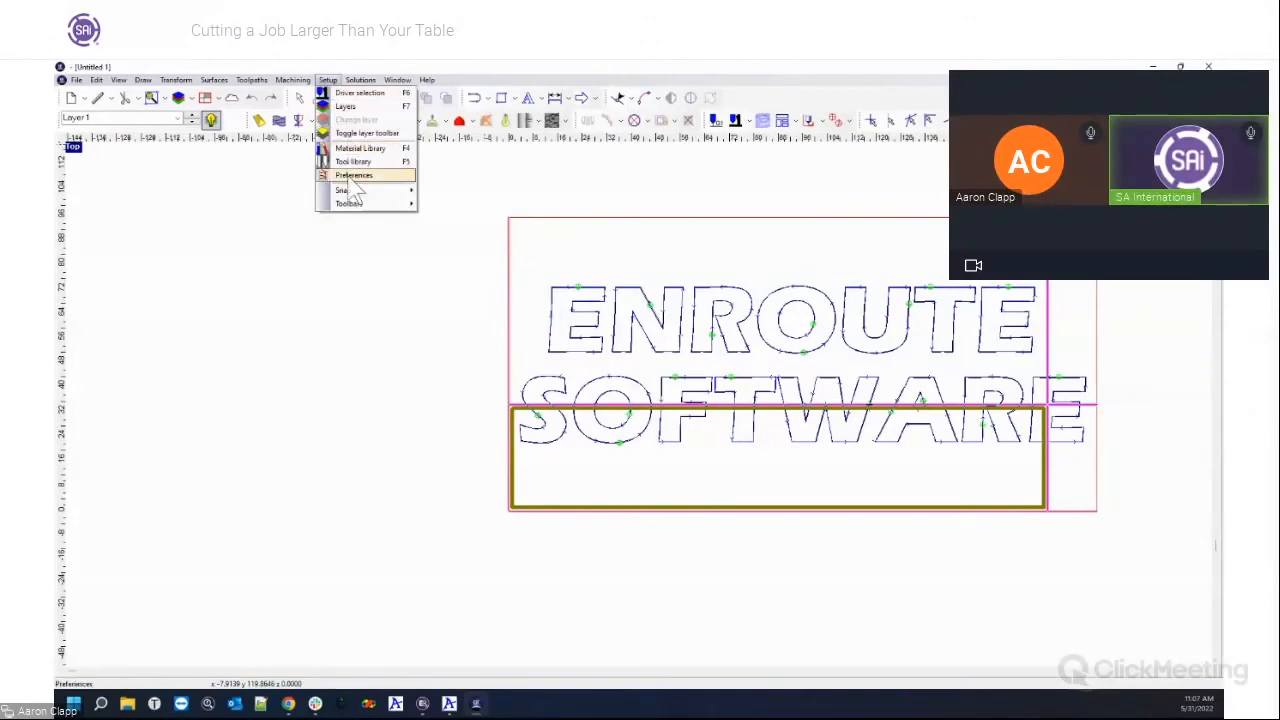
left_click(351, 94)
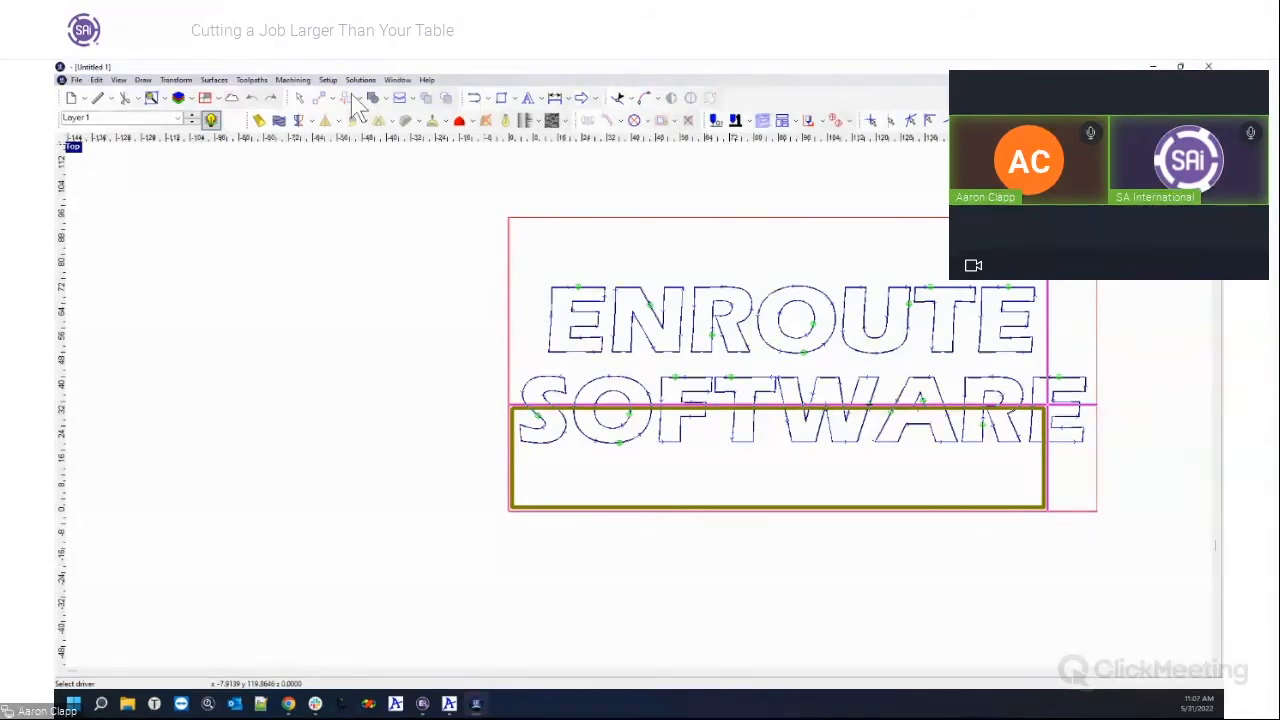
left_click(353, 98)
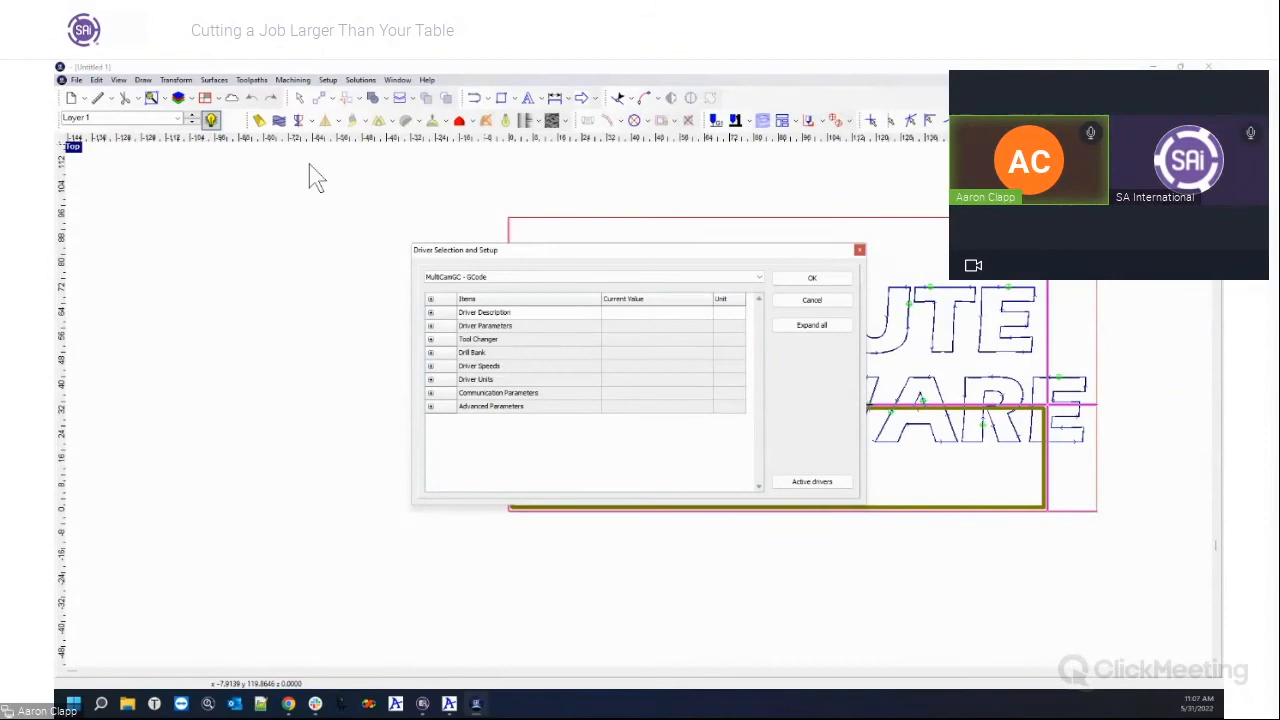
left_click(430, 325)
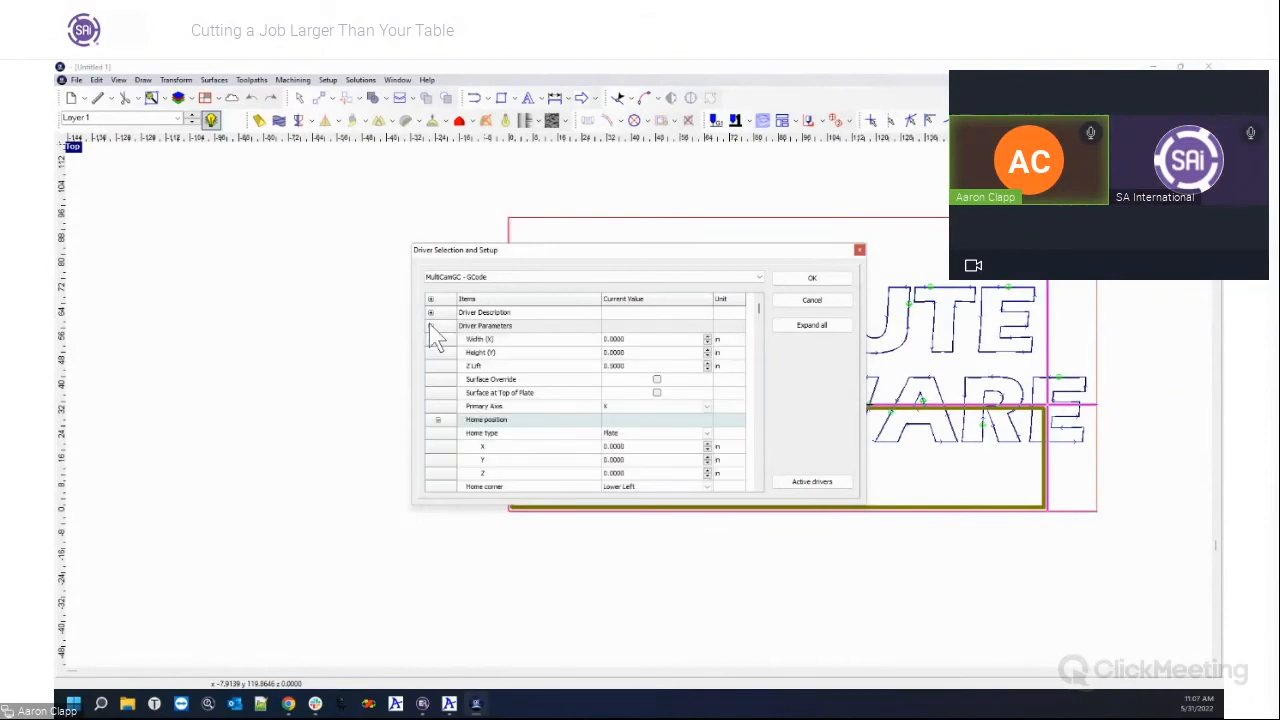
left_click(708, 435)
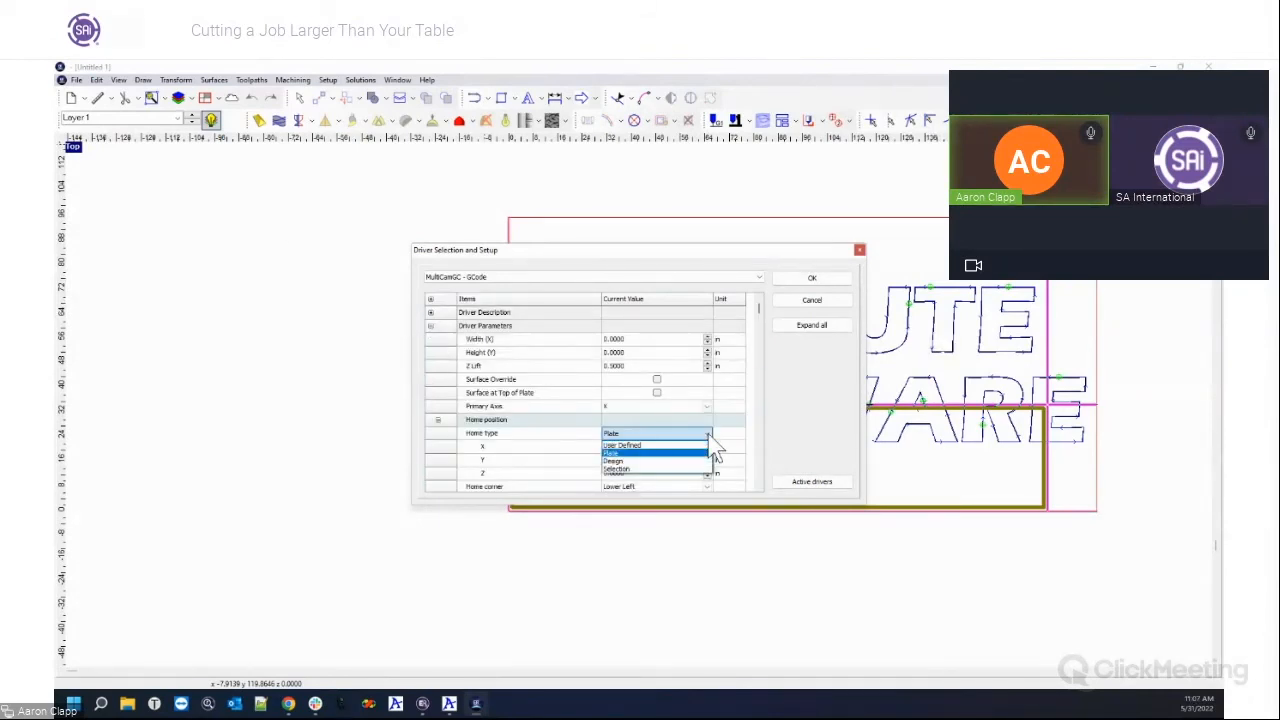
left_click(695, 445)
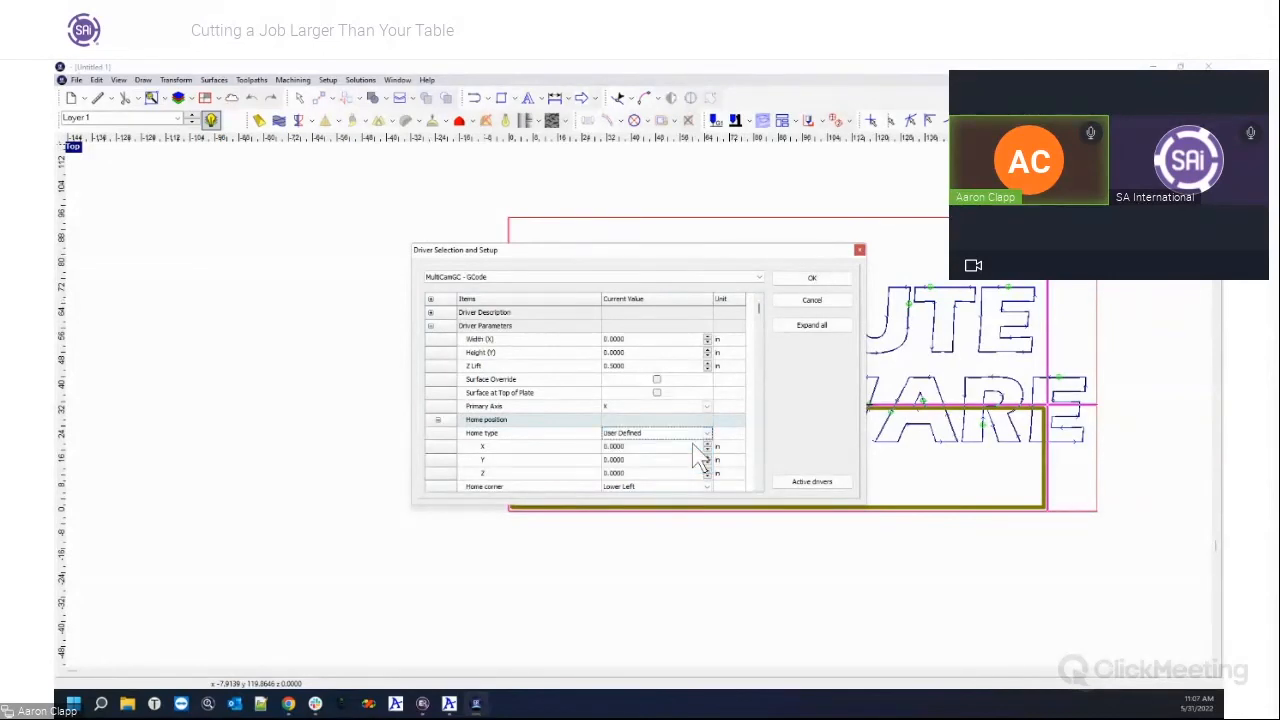
left_click(828, 280)
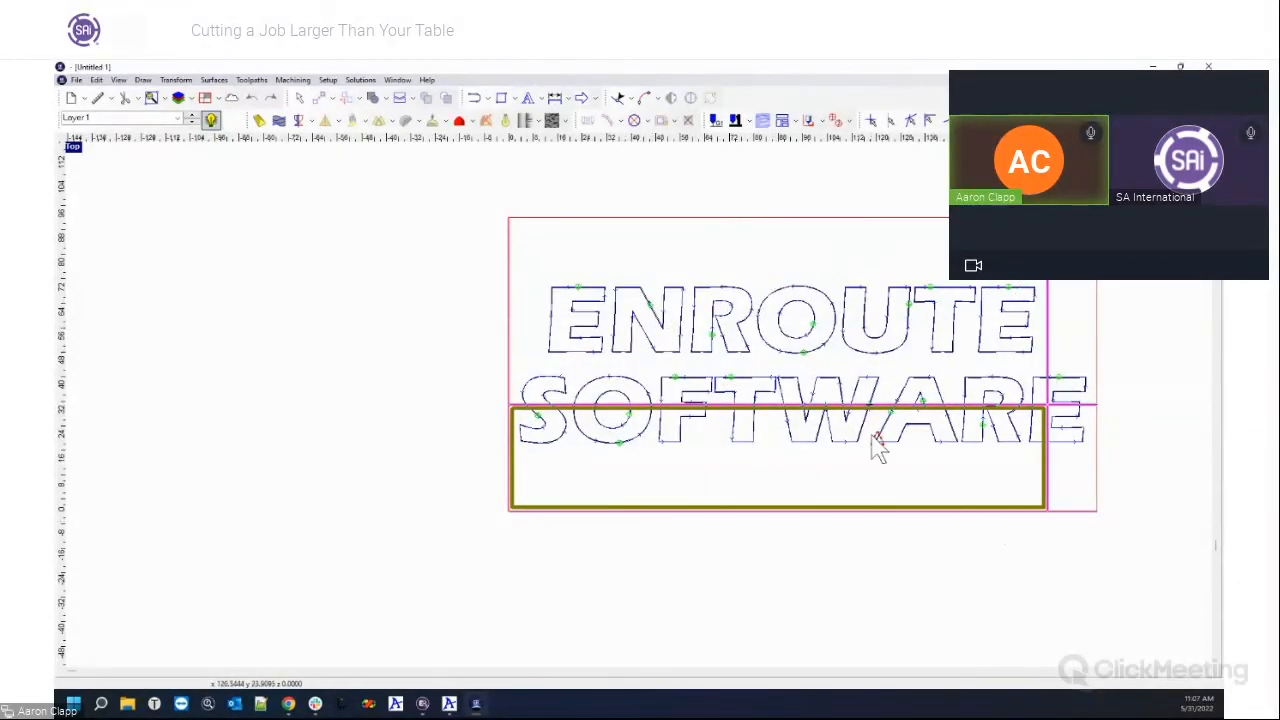
Step: Remove the last vertical and horizontal section dividers and finish editing the sections
left_click_drag(1050, 375, 337, 343)
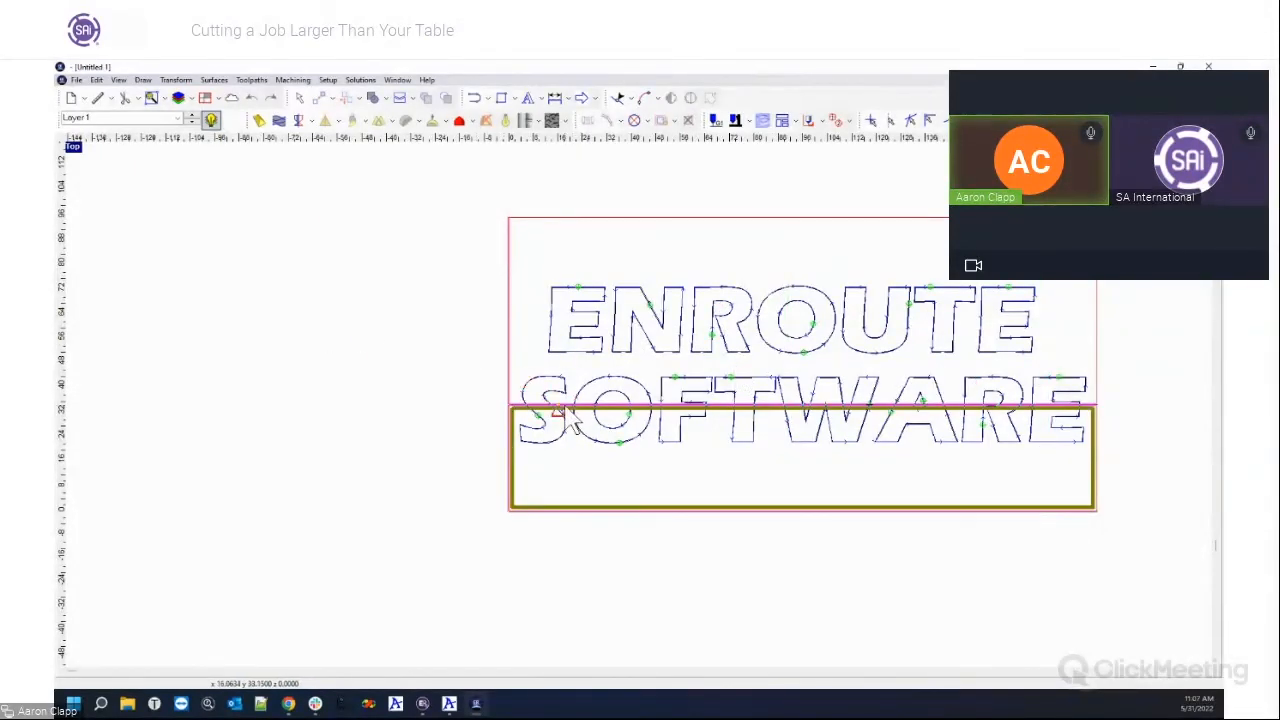
left_click_drag(572, 418, 563, 192)
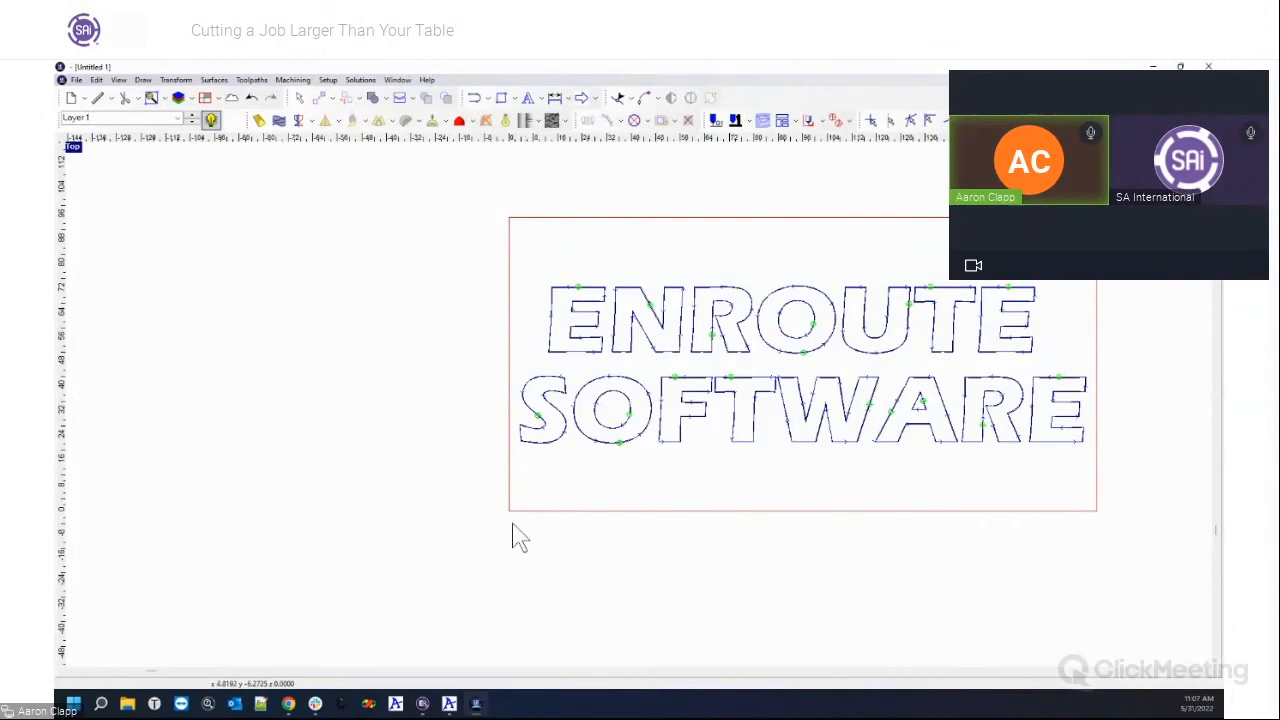
Step: Open the driver setup, move its dialog clear of the sign, and close it without changes
left_click(328, 80)
left_click(336, 92)
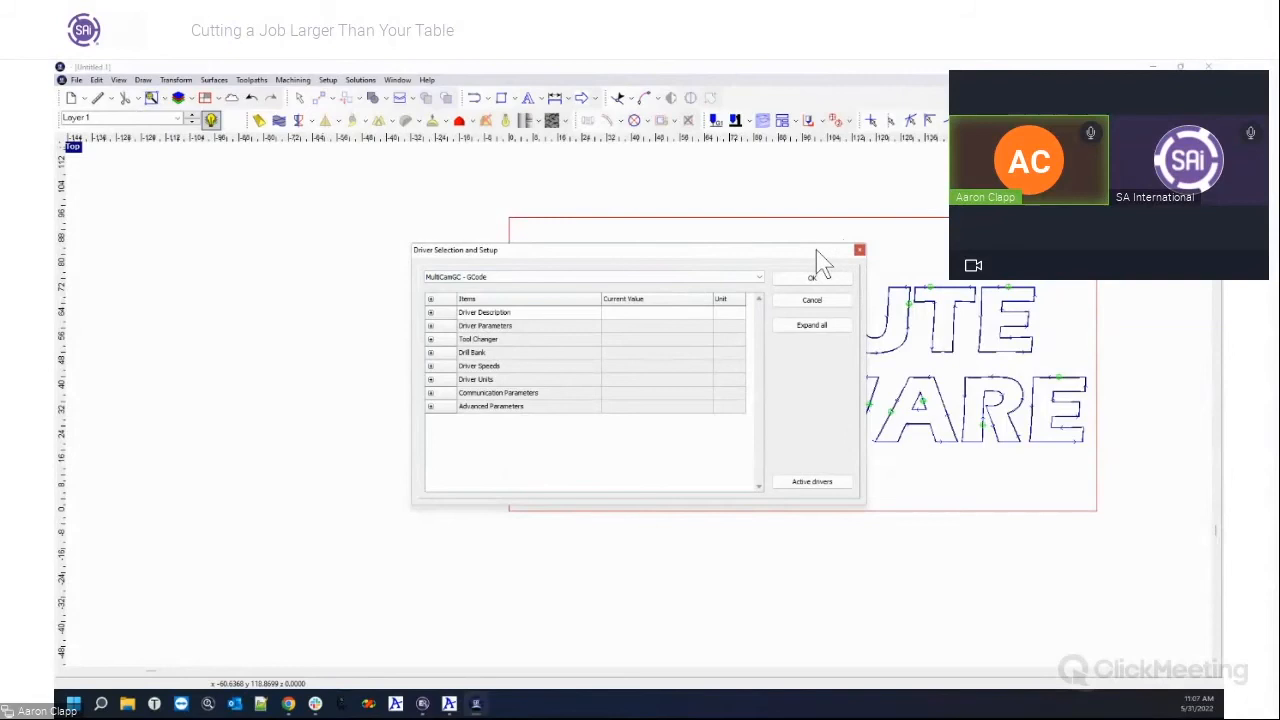
left_click_drag(733, 256, 539, 559)
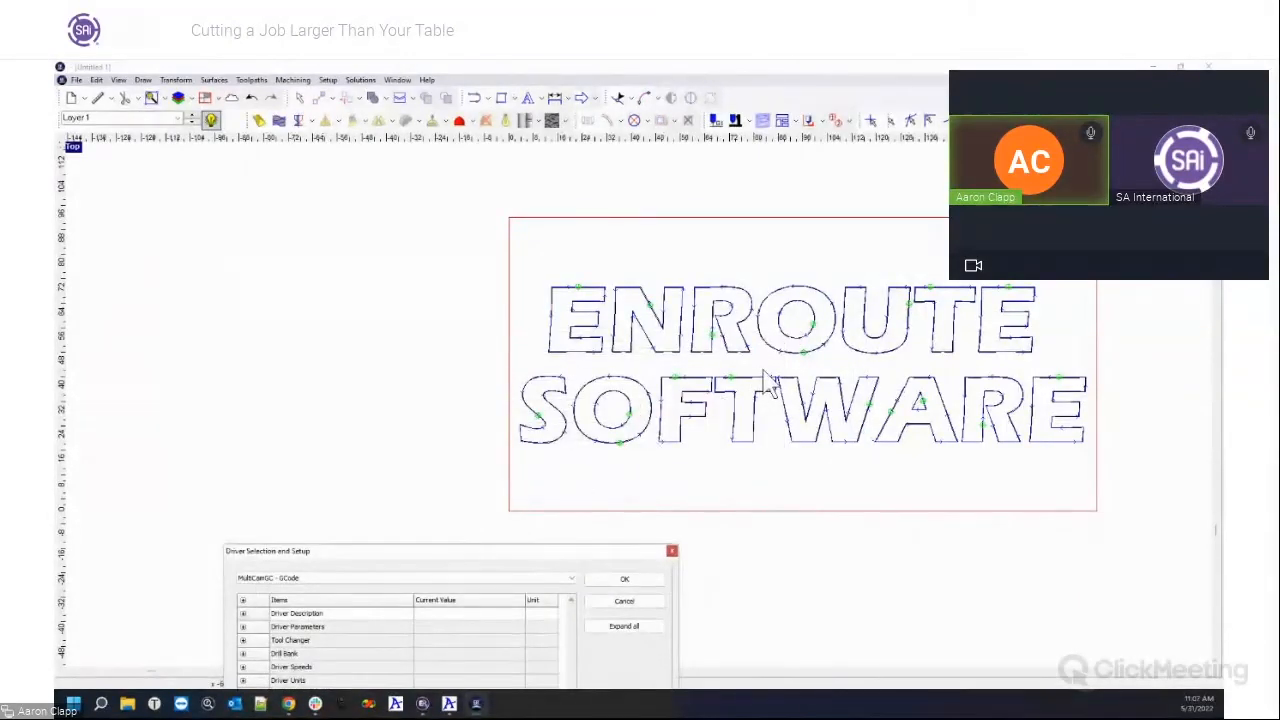
left_click(672, 552)
Step: Step the plate's X origin up and down, return it to 0, and accept the plate definition
left_click(328, 80)
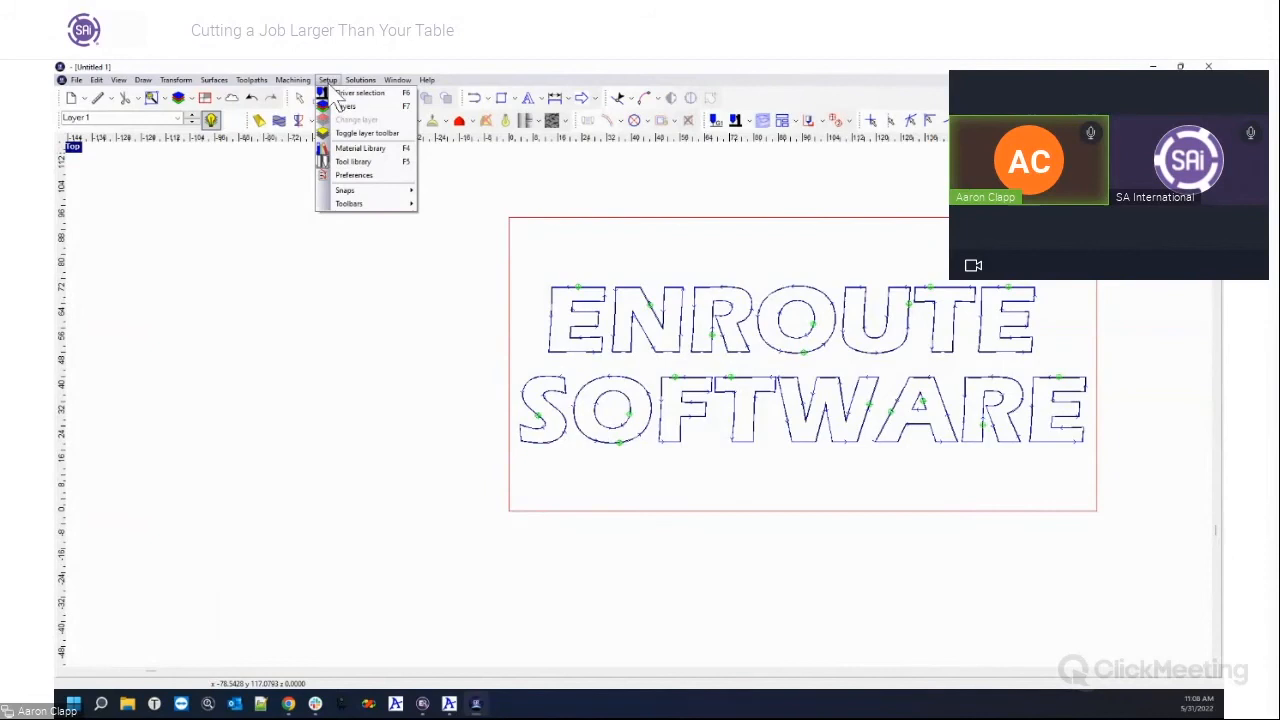
left_click(345, 106)
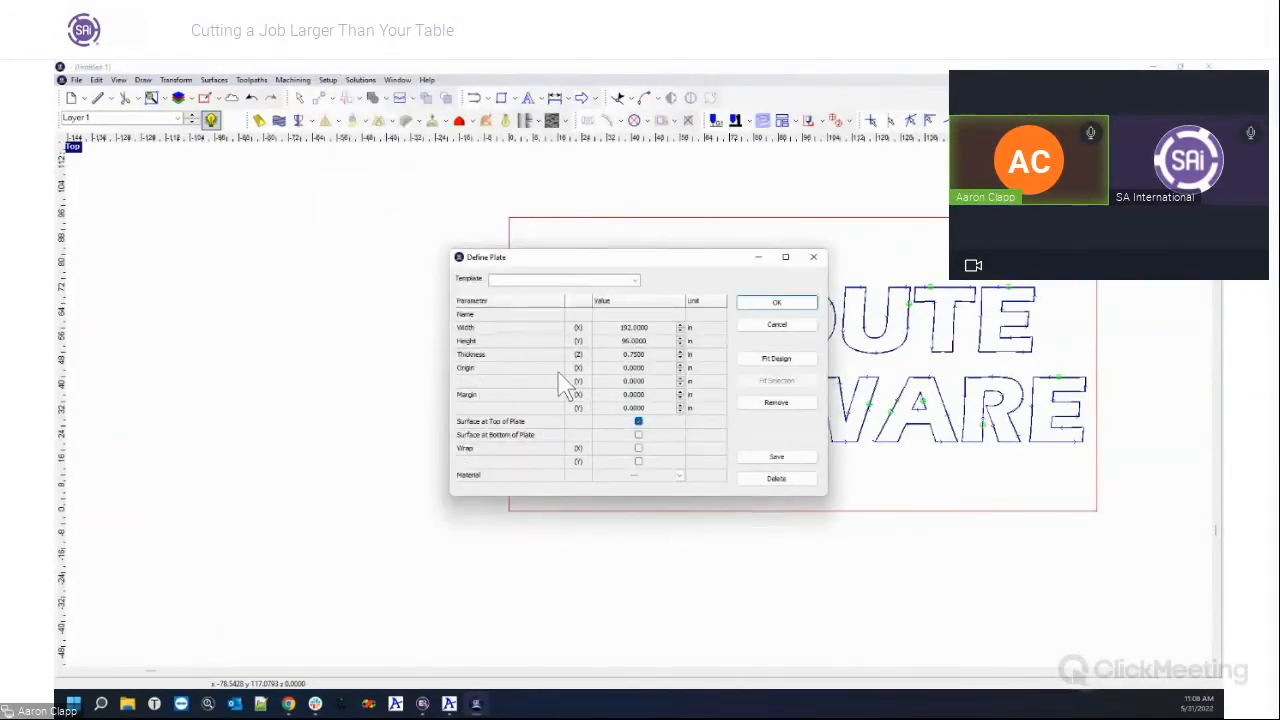
left_click(679, 371)
left_click(681, 366)
left_click(681, 366)
left_click(681, 371)
left_click(777, 303)
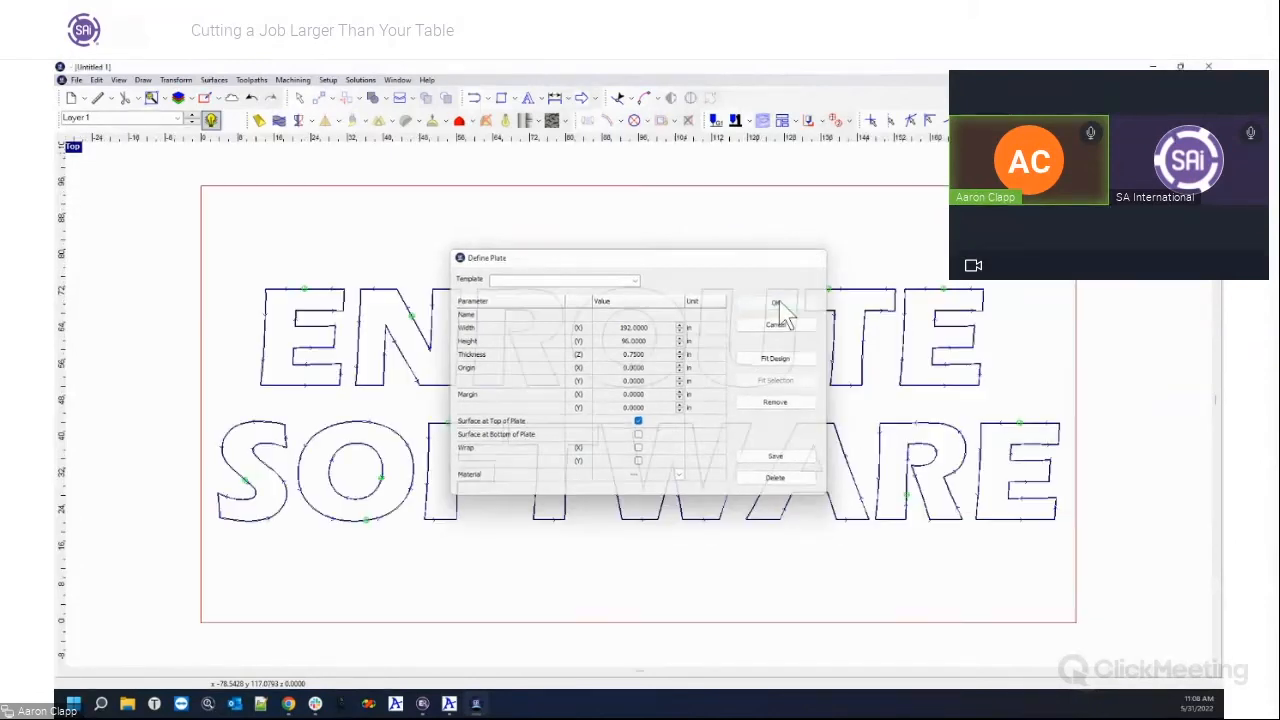
Step: Open the driver setup, review the home type options under the driver parameters, and close it without changes
scroll(695, 310, "down", 3)
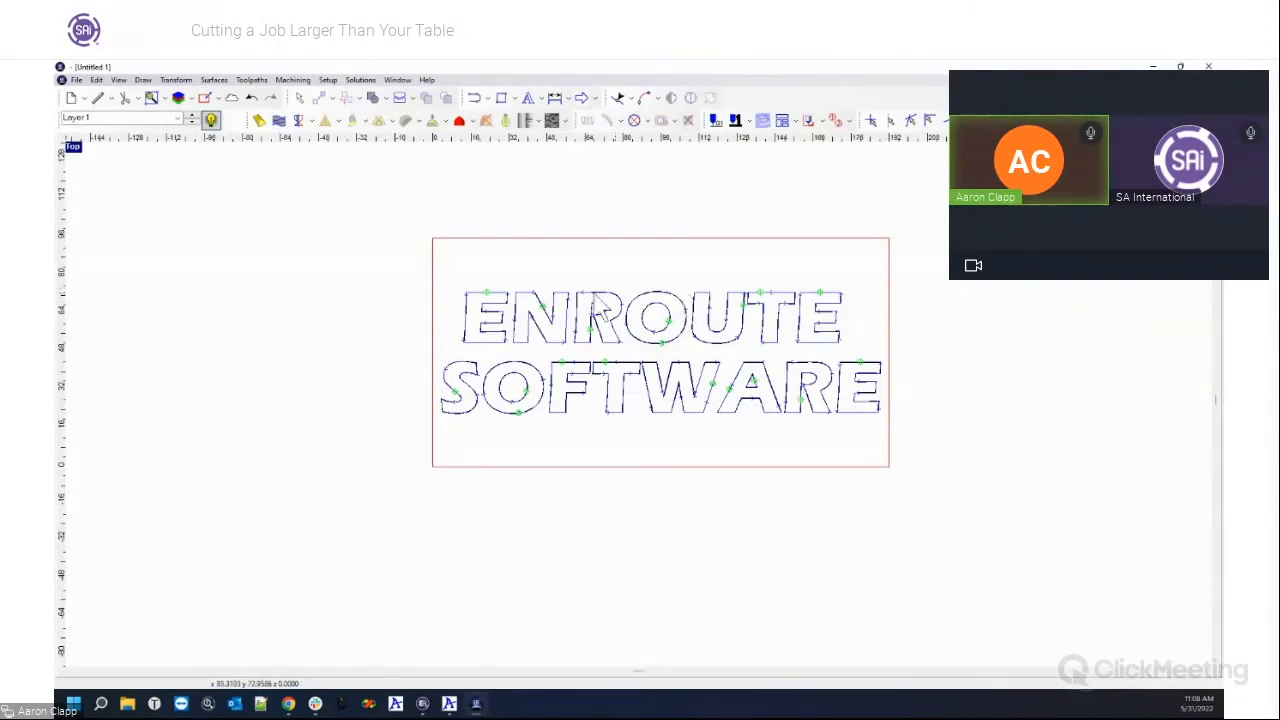
left_click(334, 82)
left_click(333, 94)
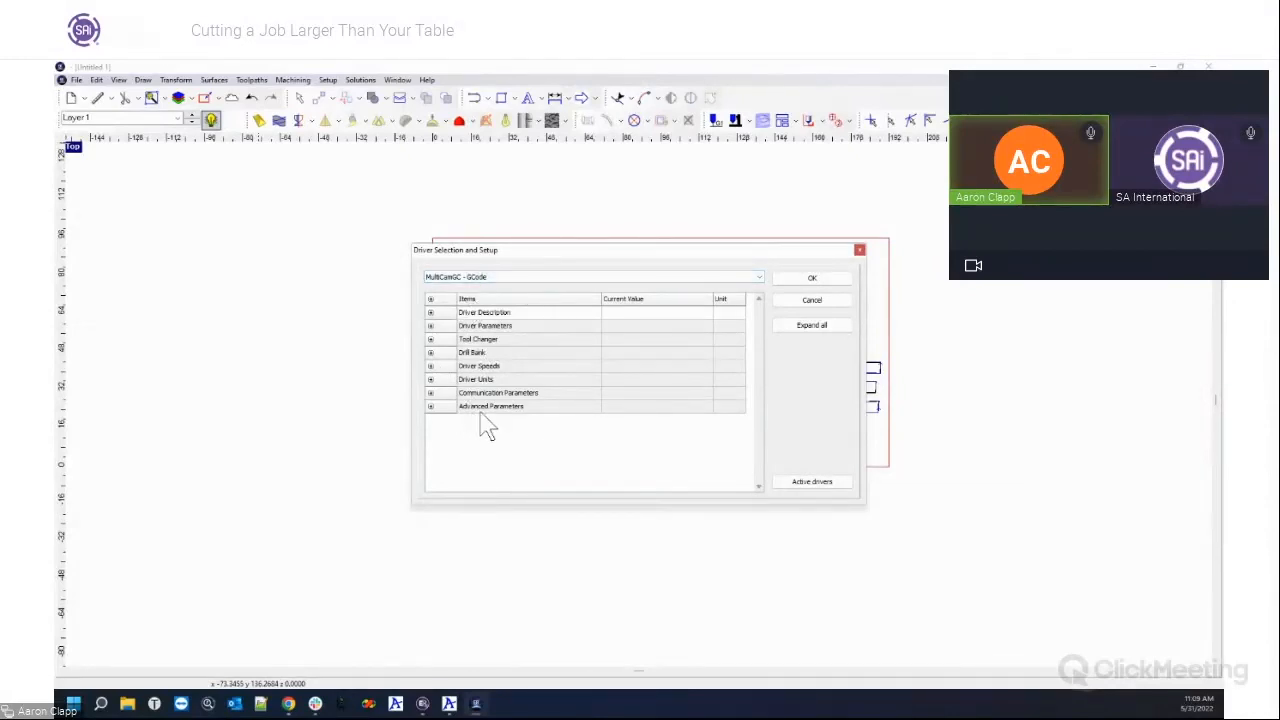
left_click(431, 326)
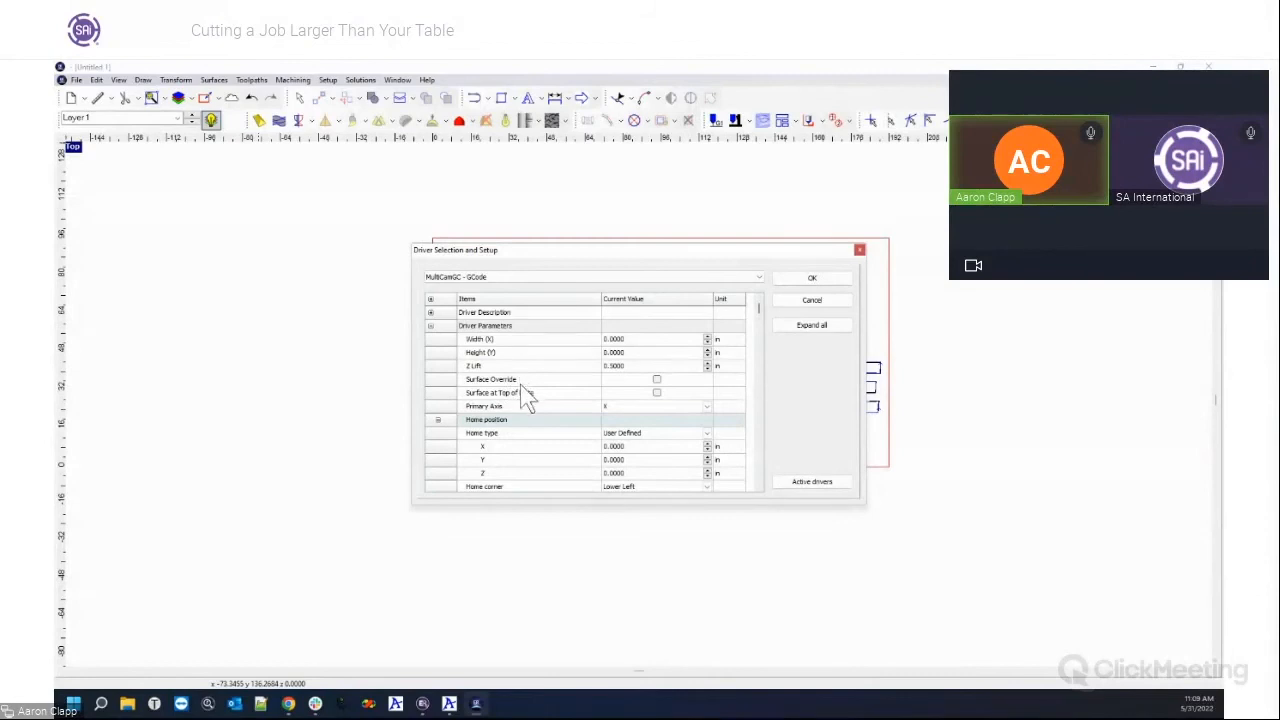
left_click(707, 433)
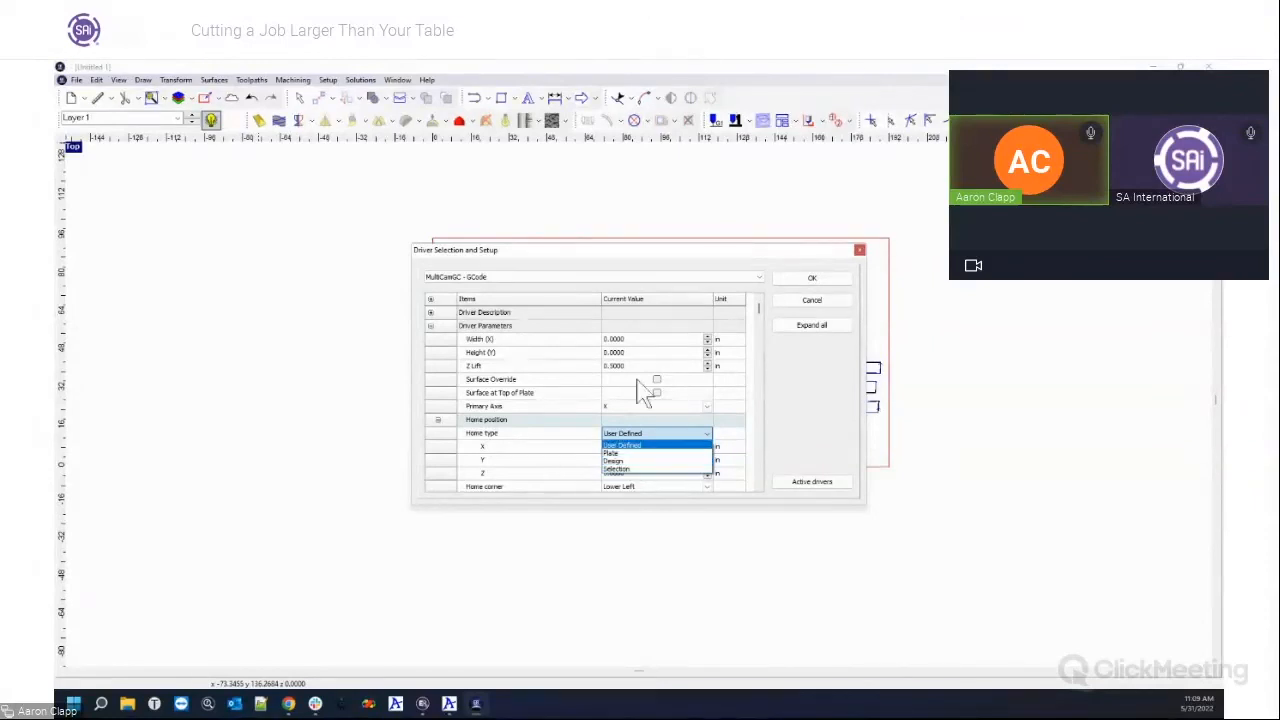
left_click(664, 266)
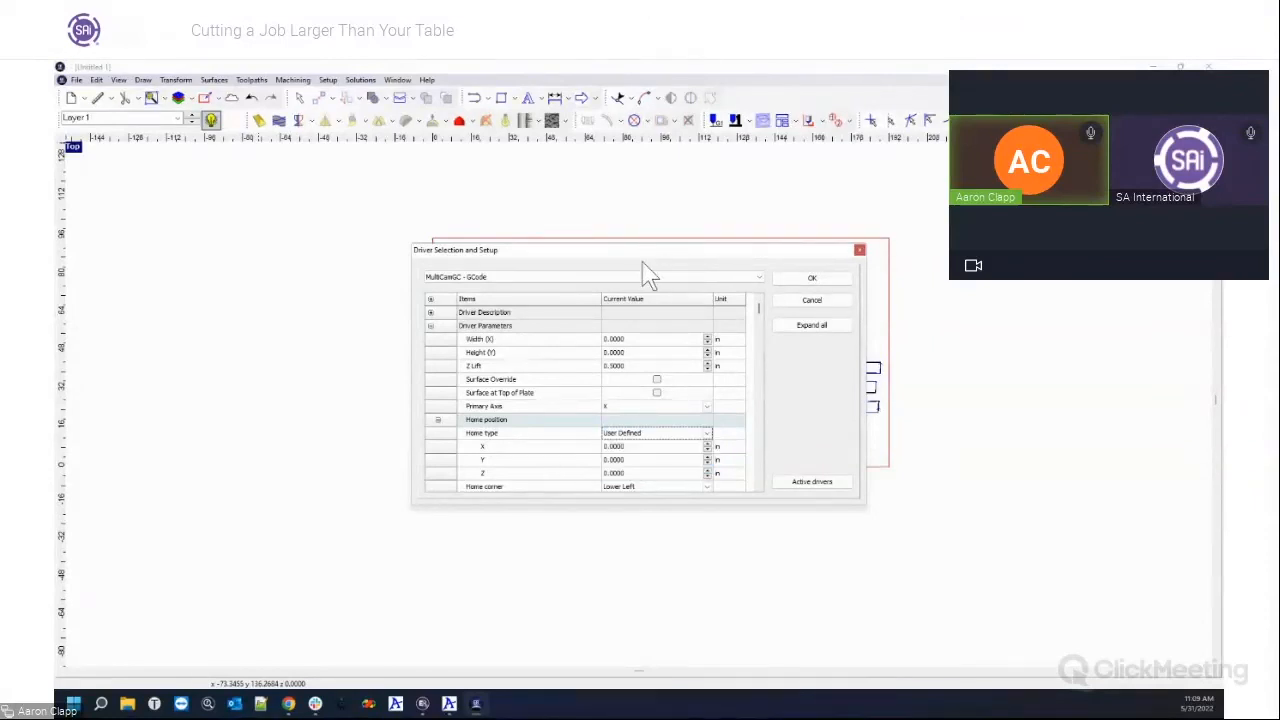
left_click_drag(660, 253, 601, 414)
key("Escape")
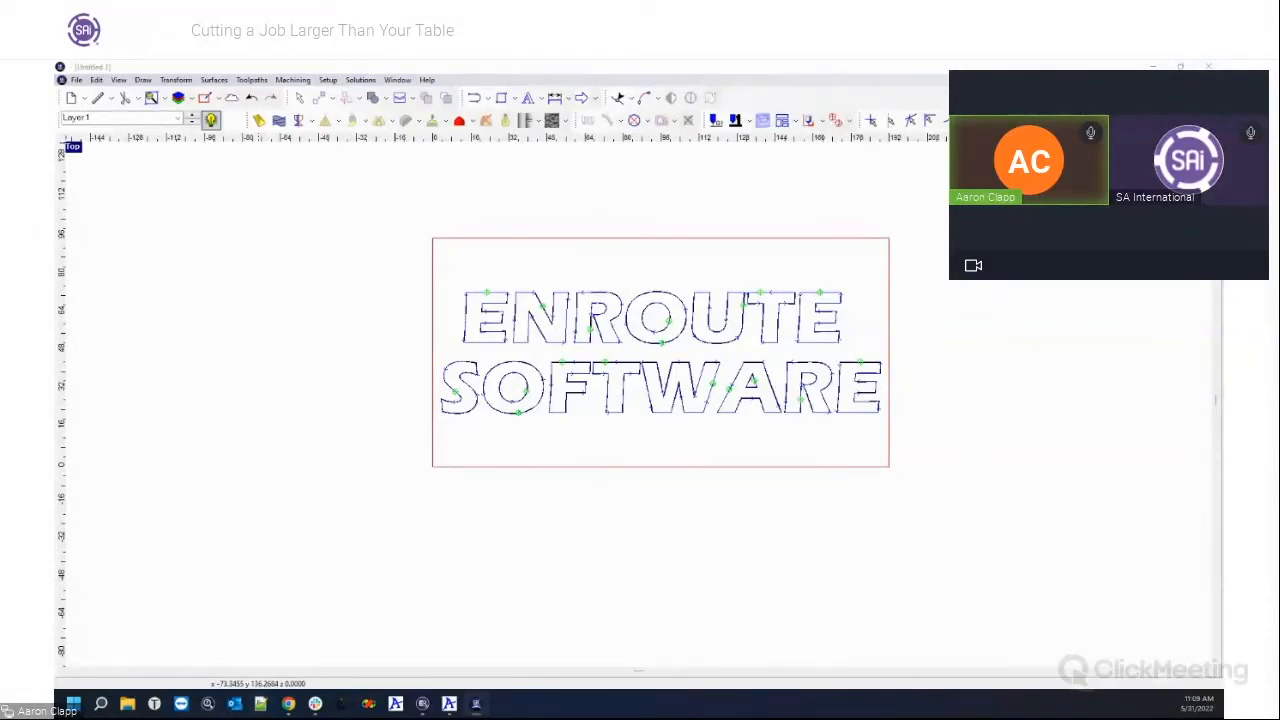
Step: Select all the sign lettering and inspect the lower-left corner of its bounding box against the plate
left_click_drag(382, 253, 1015, 488)
scroll(420, 430, "up", 2)
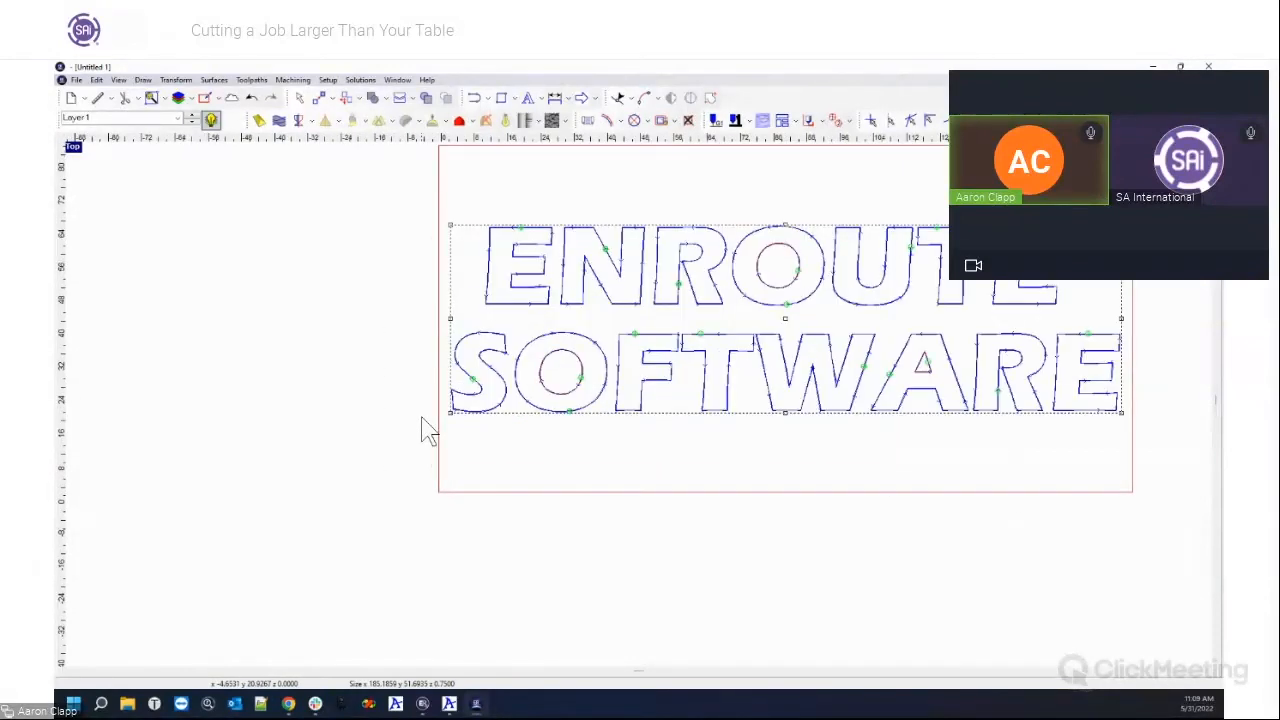
scroll(465, 420, "up", 2)
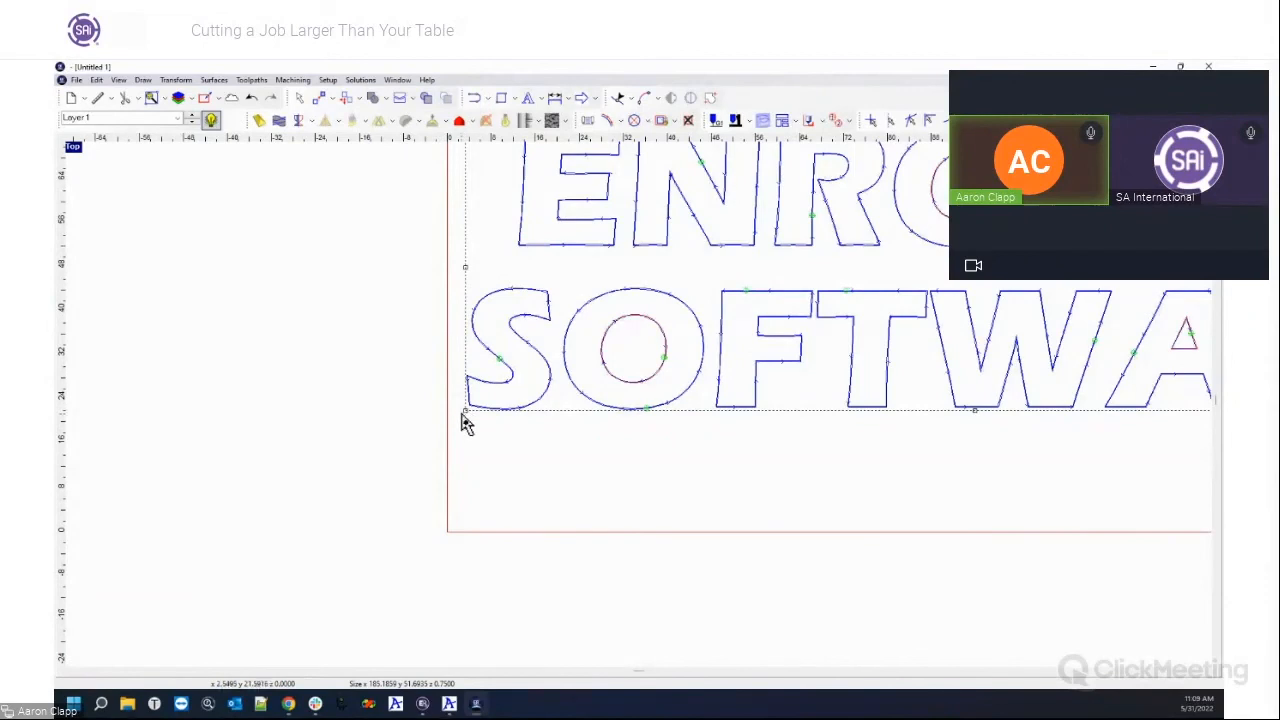
scroll(464, 430, "down", 3)
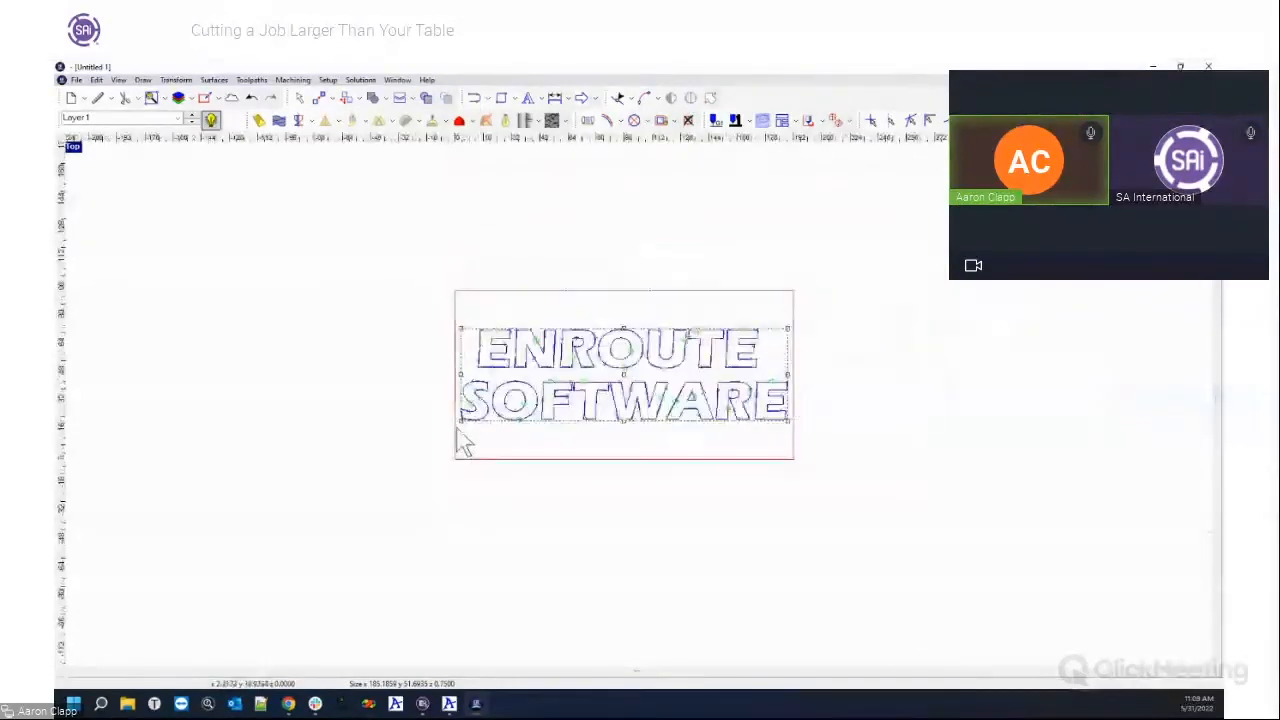
Step: Review the driver's home type choices again with the lettering selected, and leave the driver setup without changes
left_click(328, 80)
left_click(330, 92)
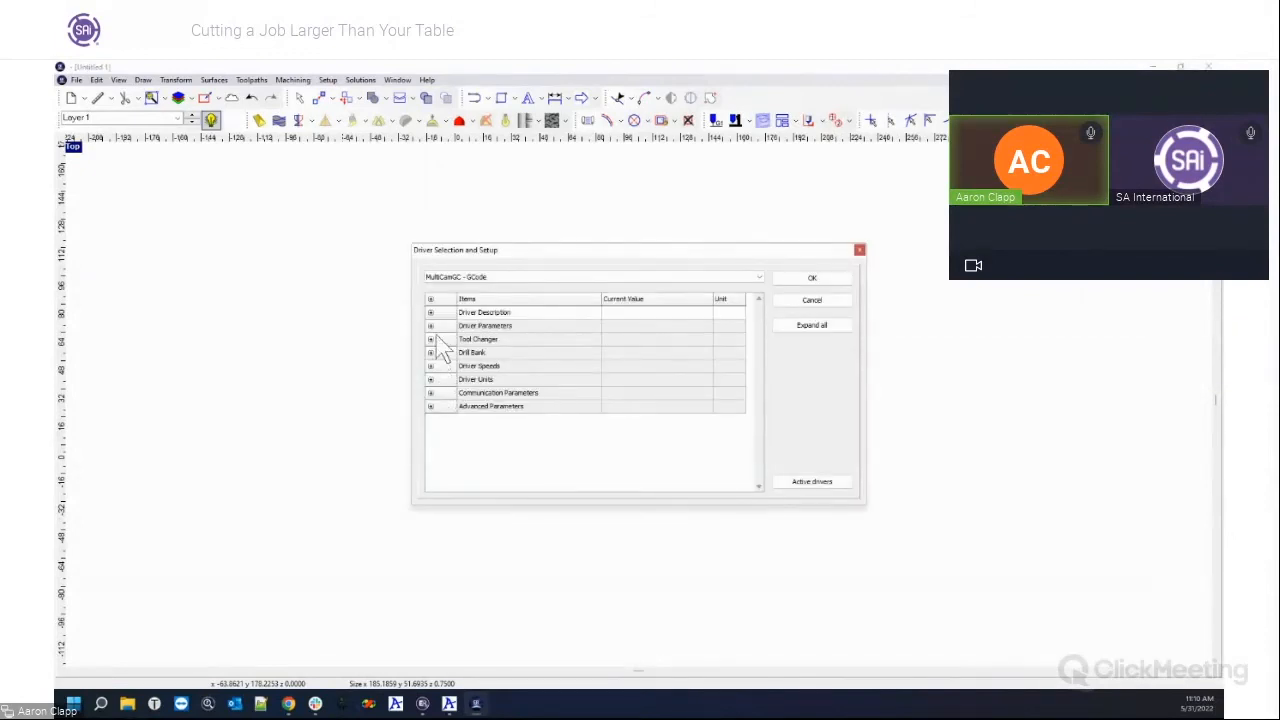
left_click(431, 326)
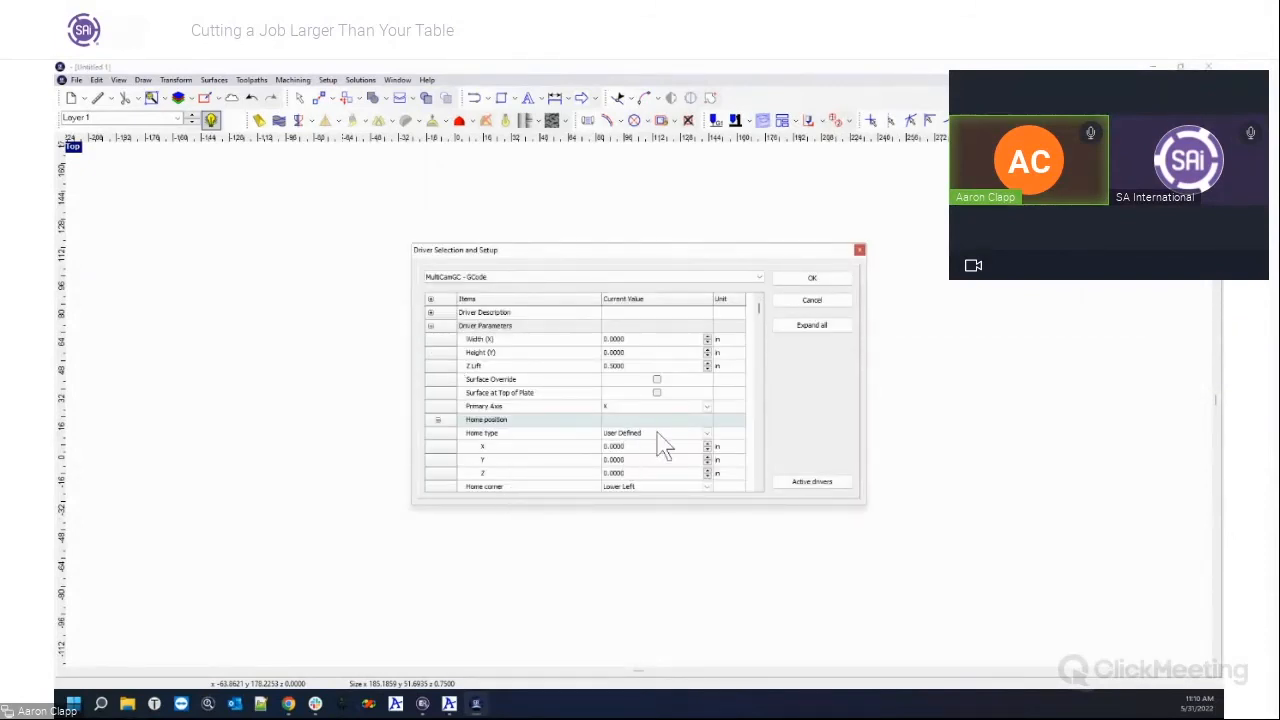
left_click(705, 433)
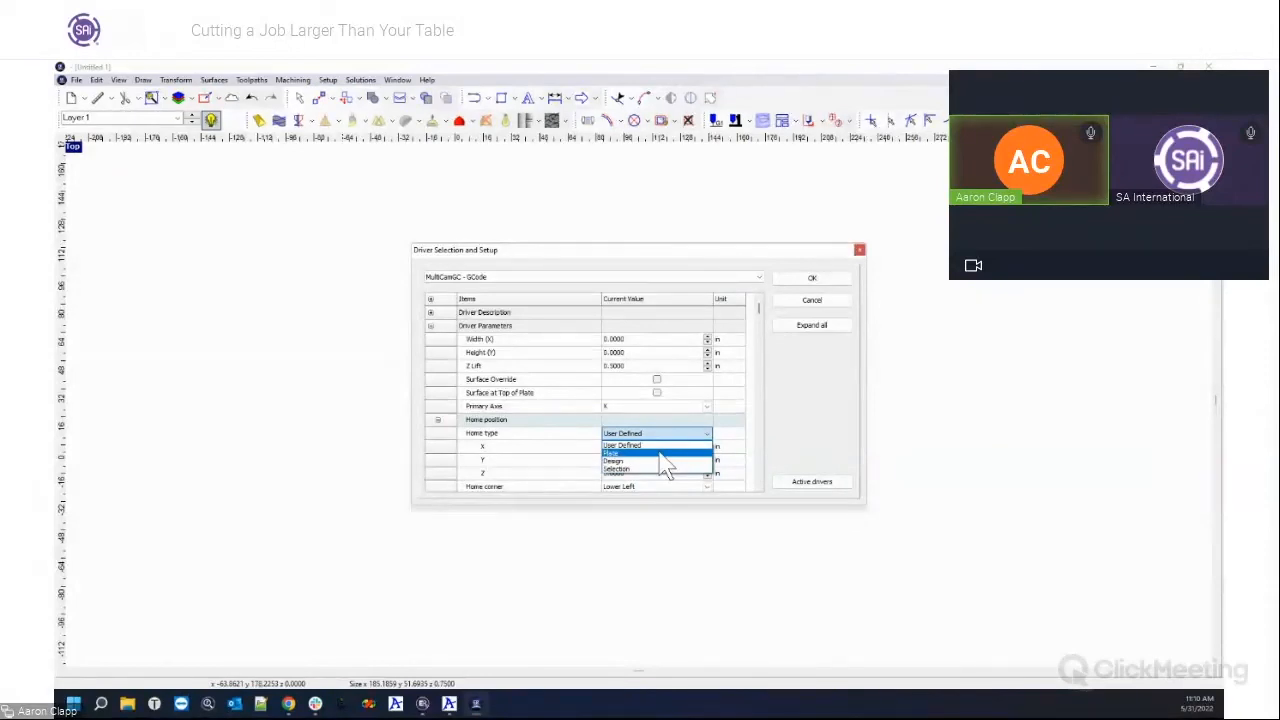
left_click(857, 258)
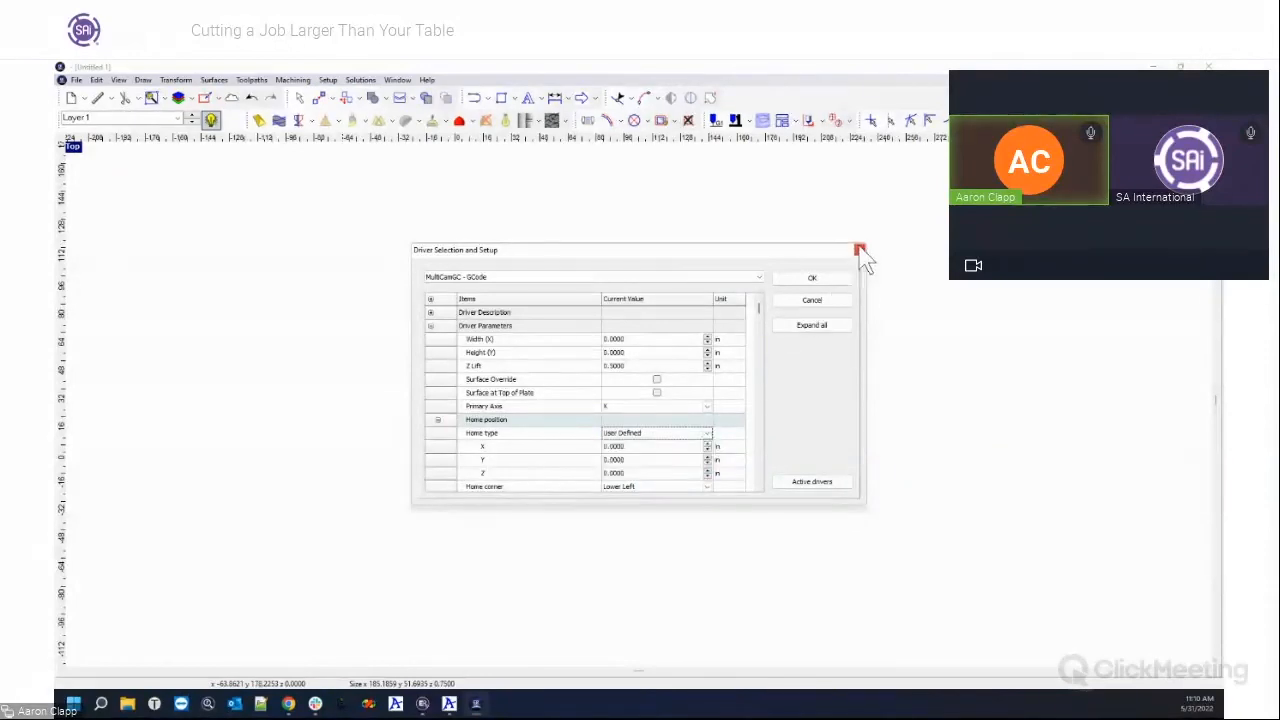
left_click(858, 252)
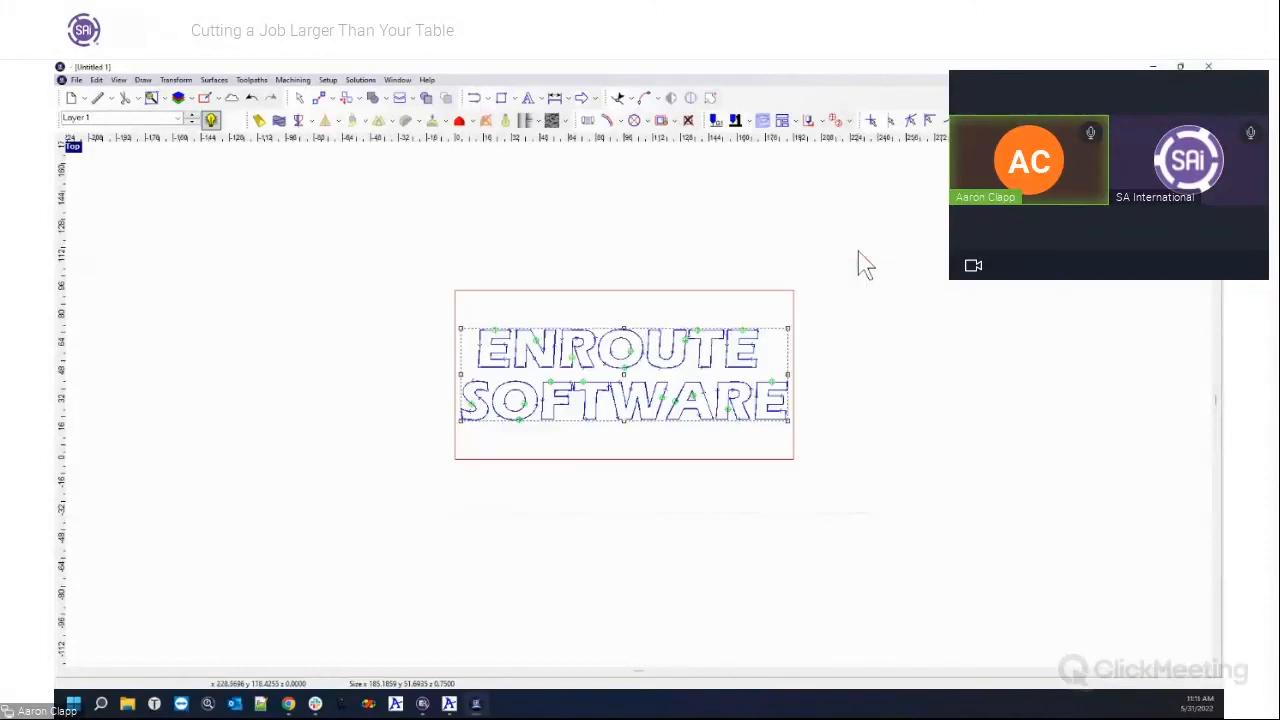
left_click_drag(440, 441, 478, 480)
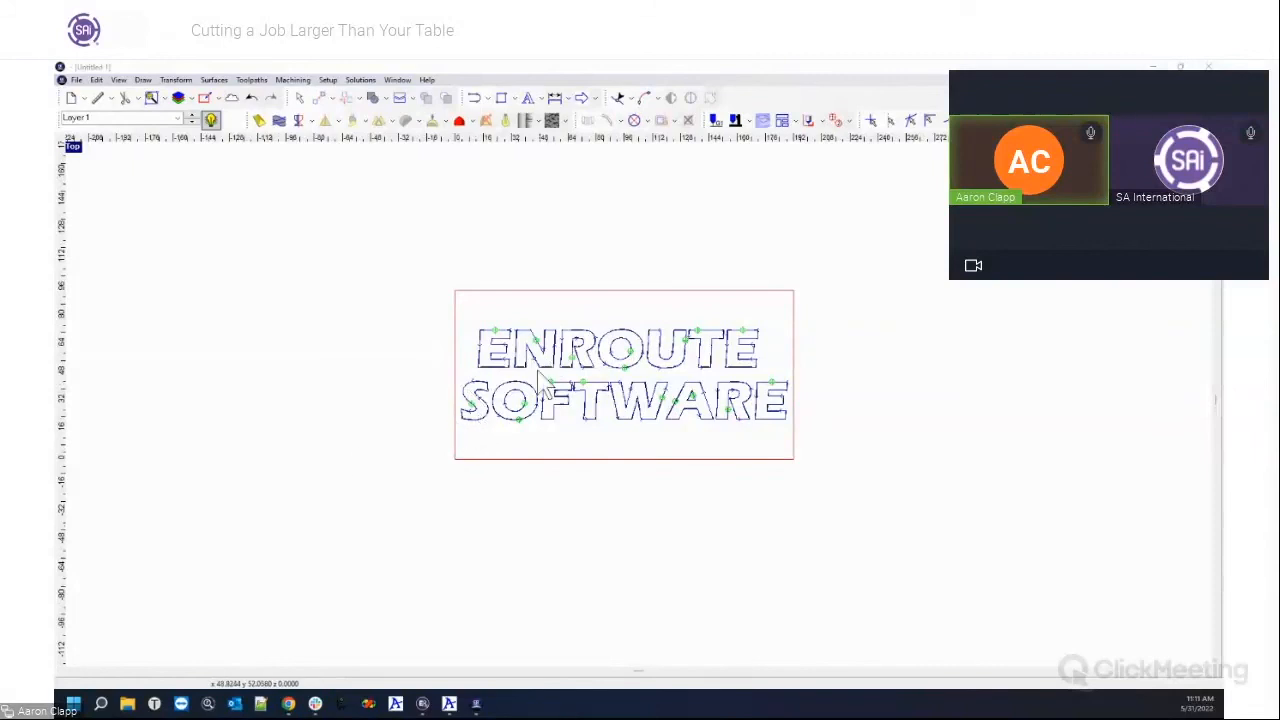
scroll(457, 432, "up", 3)
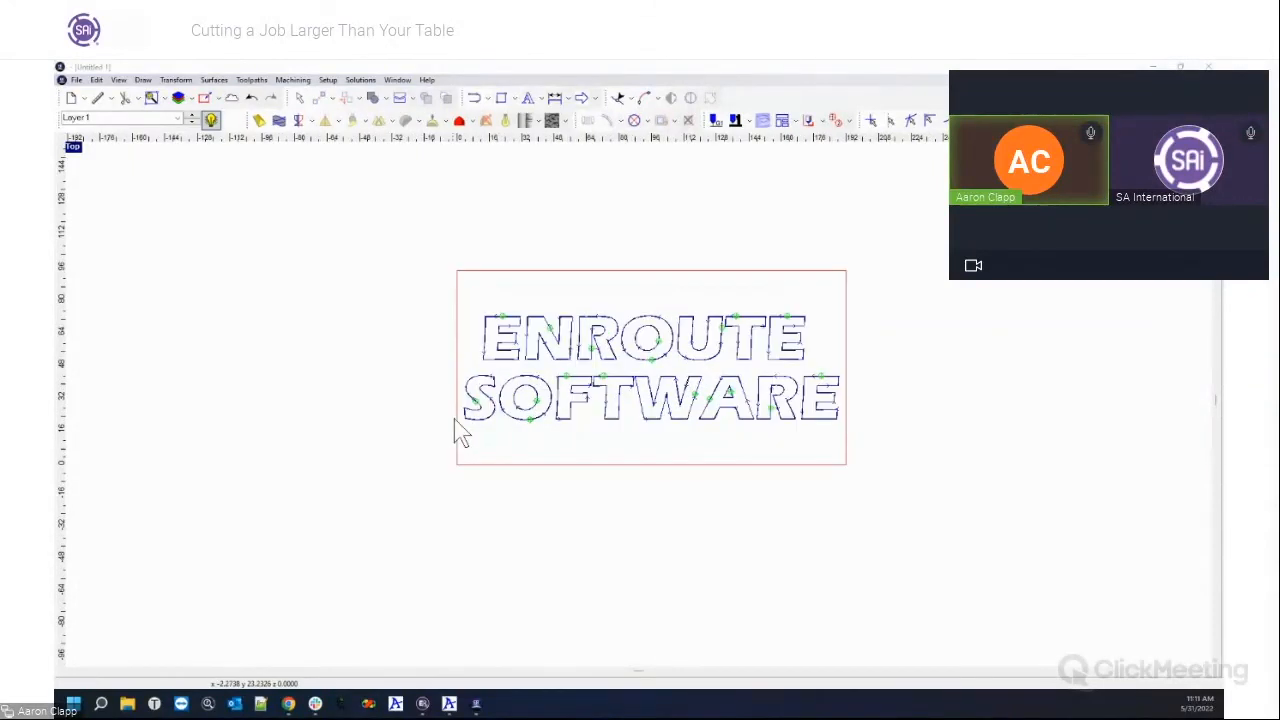
scroll(463, 432, "up", 1)
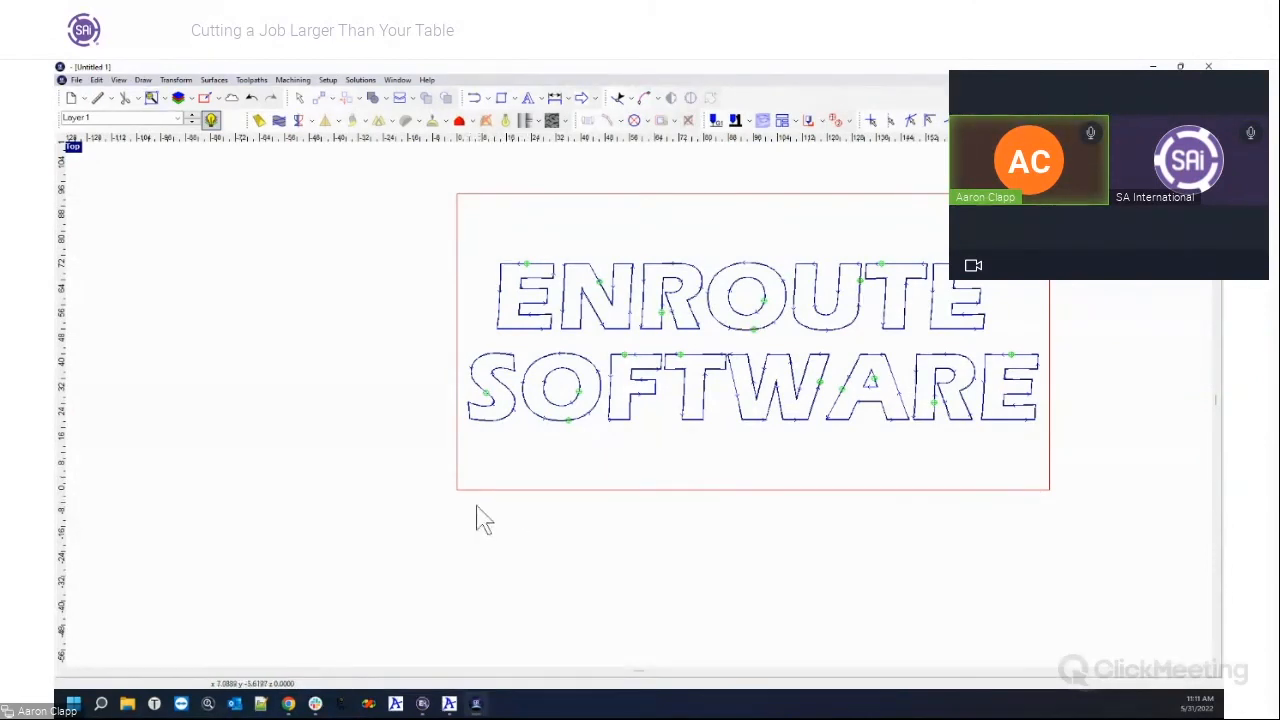
left_click(182, 97)
left_click(212, 98)
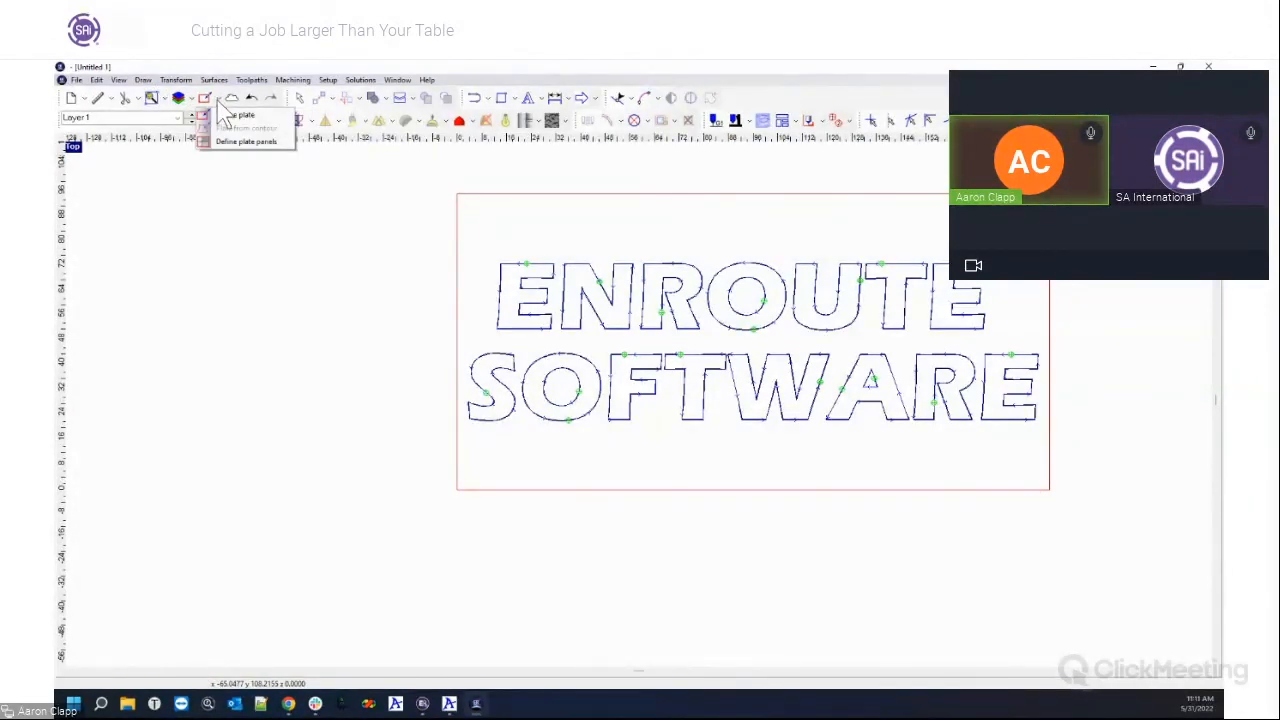
left_click(197, 216)
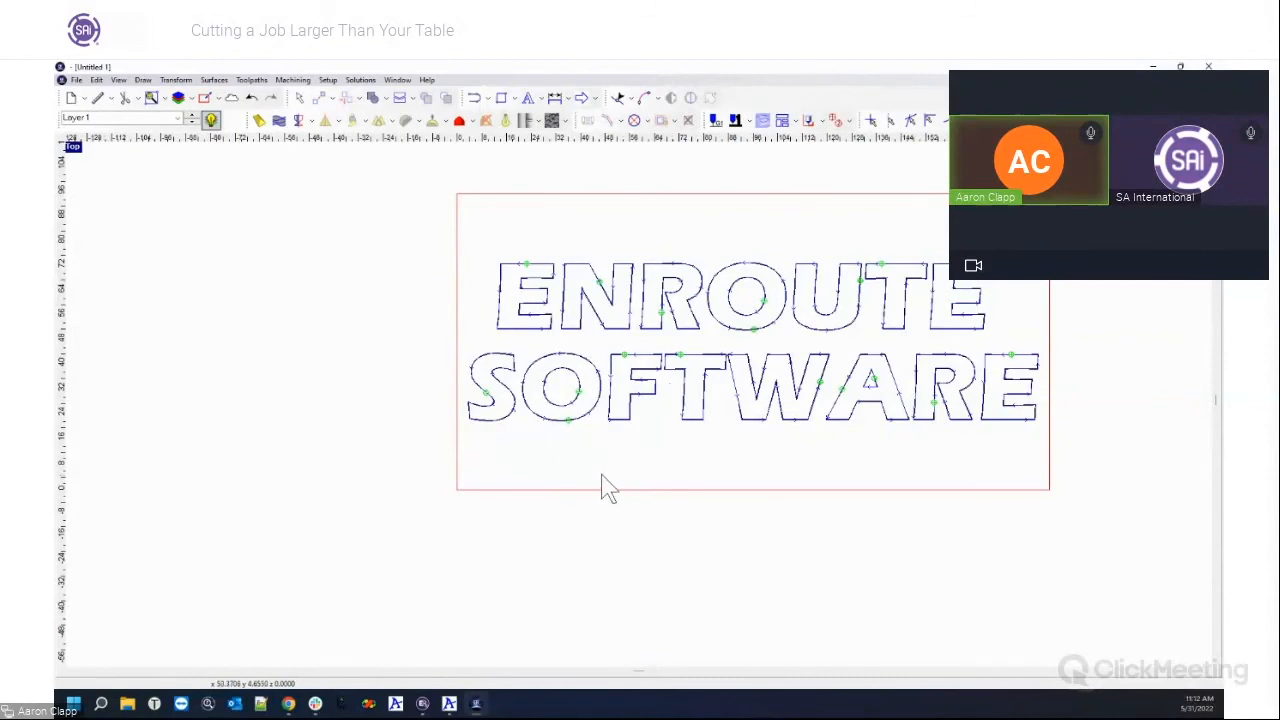
scroll(606, 486, "down", 3)
scroll(600, 410, "up", 5)
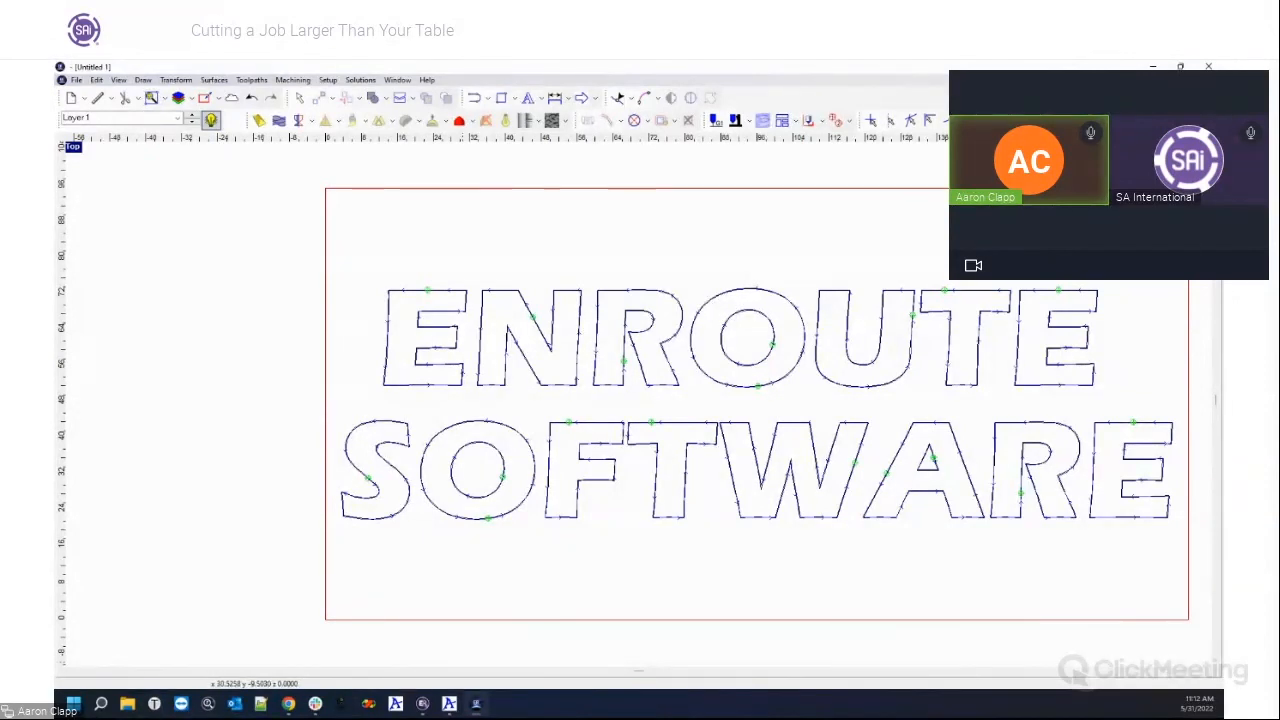
Step: Switch to BackPlot, examine the toolpath plot of section 3.cnc up close, and return to the sign drawing
left_click(449, 704)
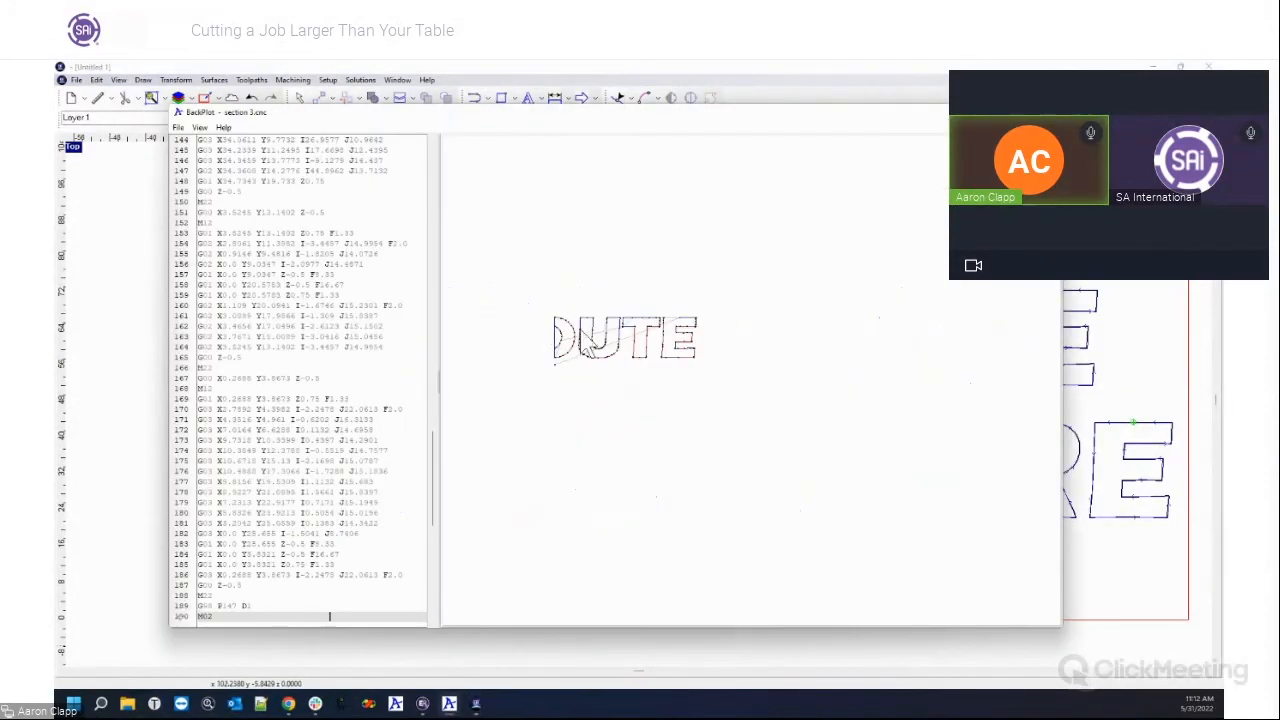
scroll(560, 342, "up", 1)
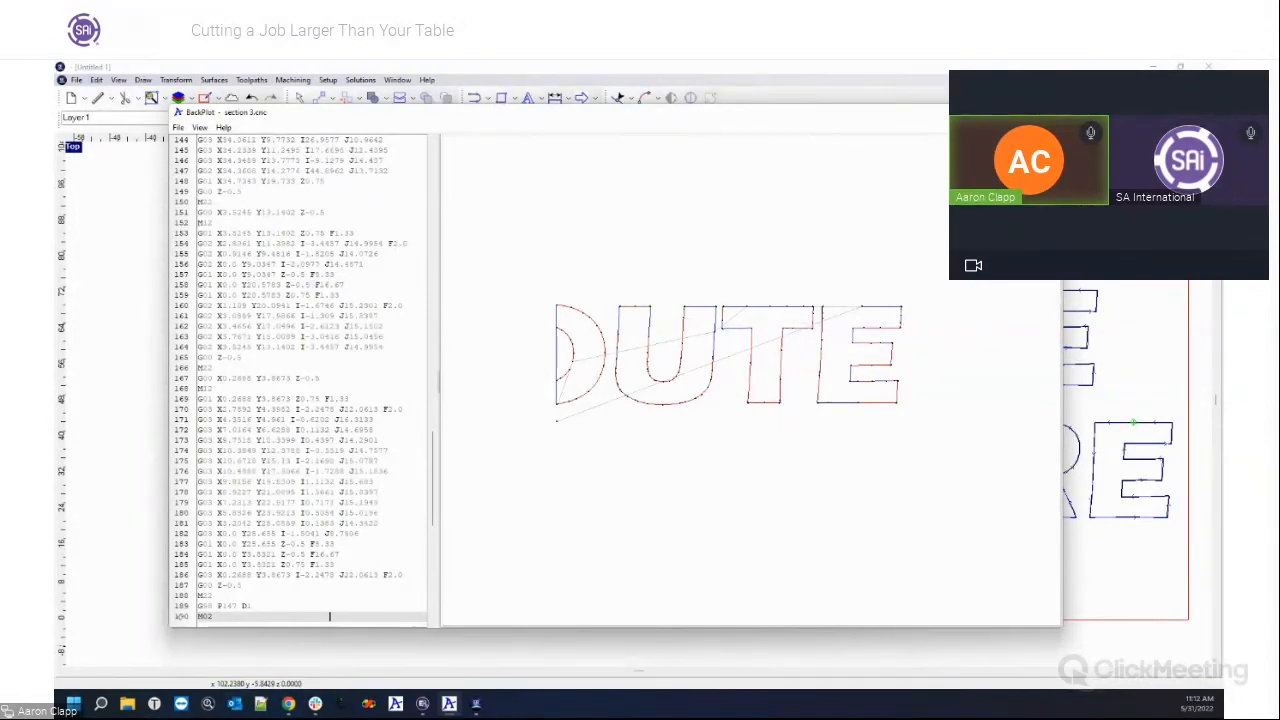
left_click(885, 95)
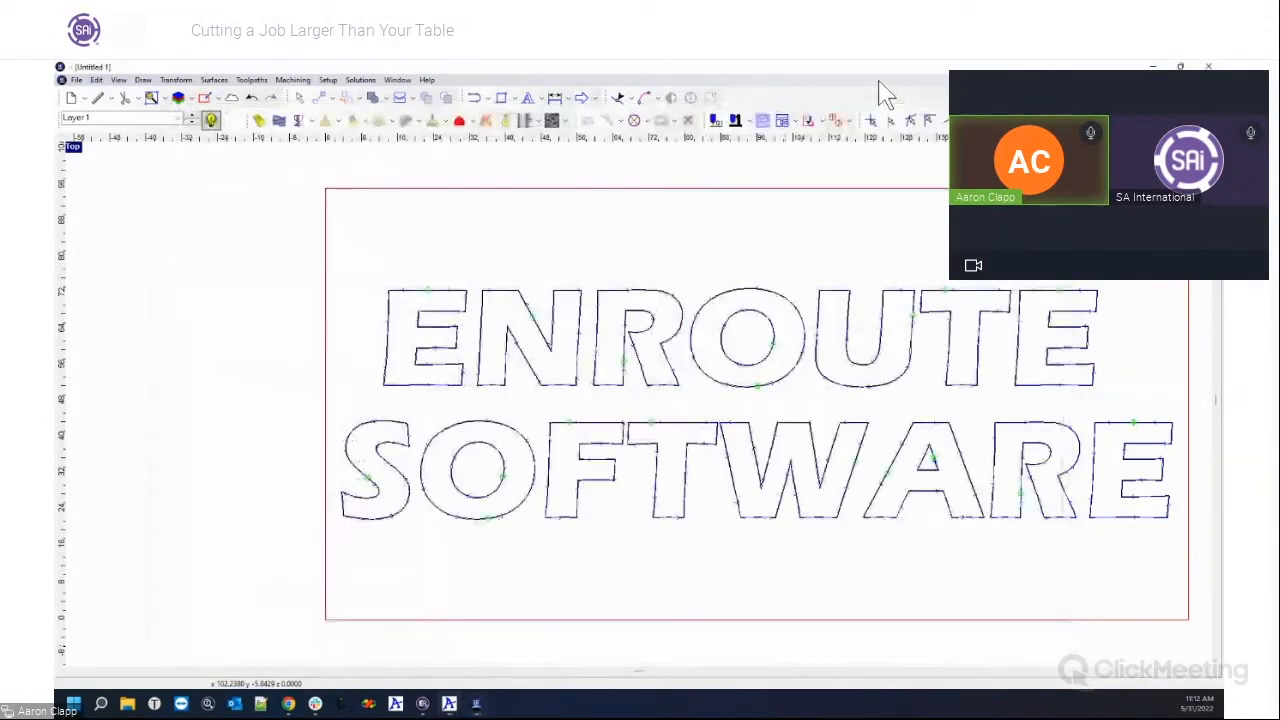
Step: Select both lines of the sign lettering to show its extents on the plate
scroll(470, 360, "down", 3)
left_click_drag(378, 293, 820, 480)
scroll(447, 378, "up", 2)
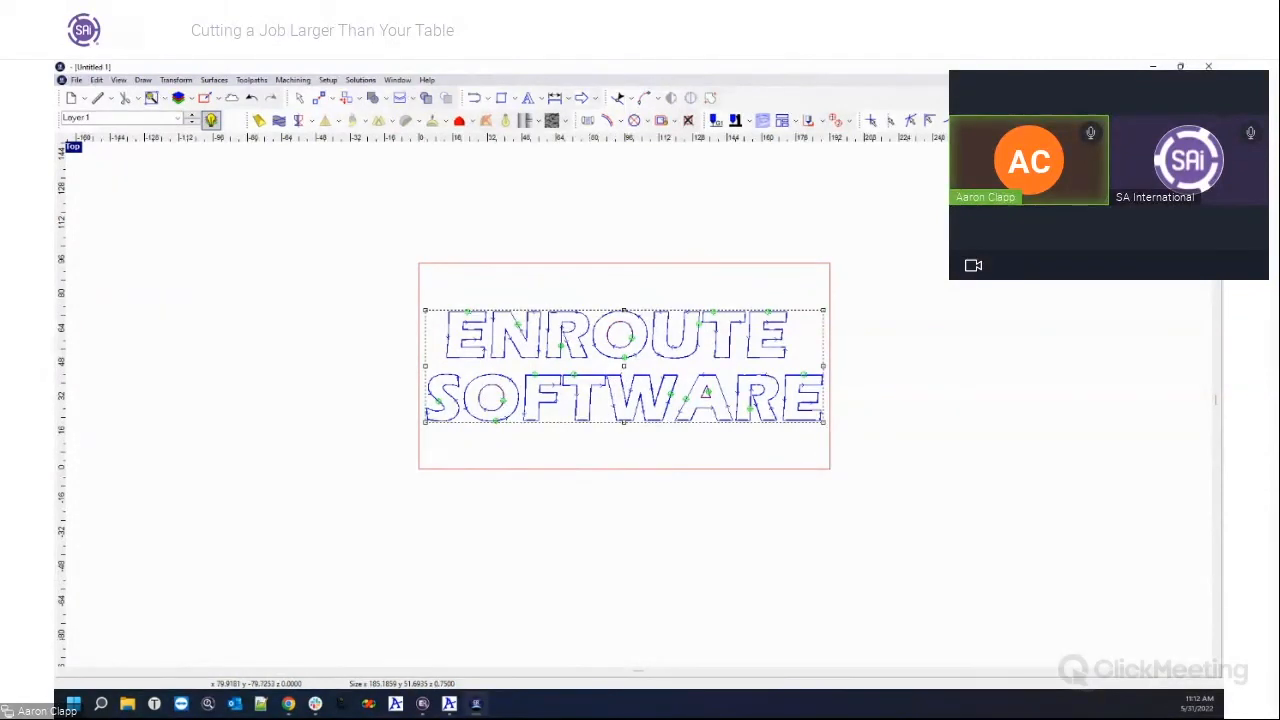
Step: Switch to BackPlot, examine the first X and Y move and lines 34 to 40 of section 3.cnc, and close the viewer
left_click(450, 704)
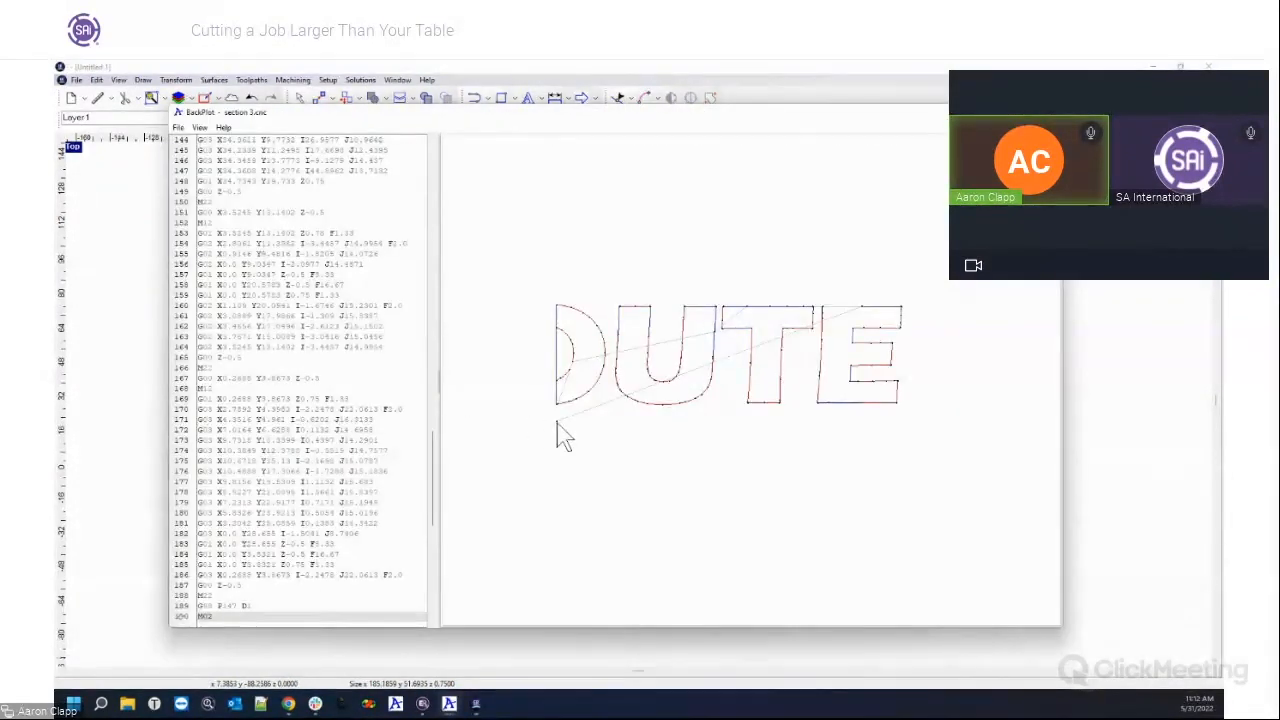
scroll(360, 343, "up", 15)
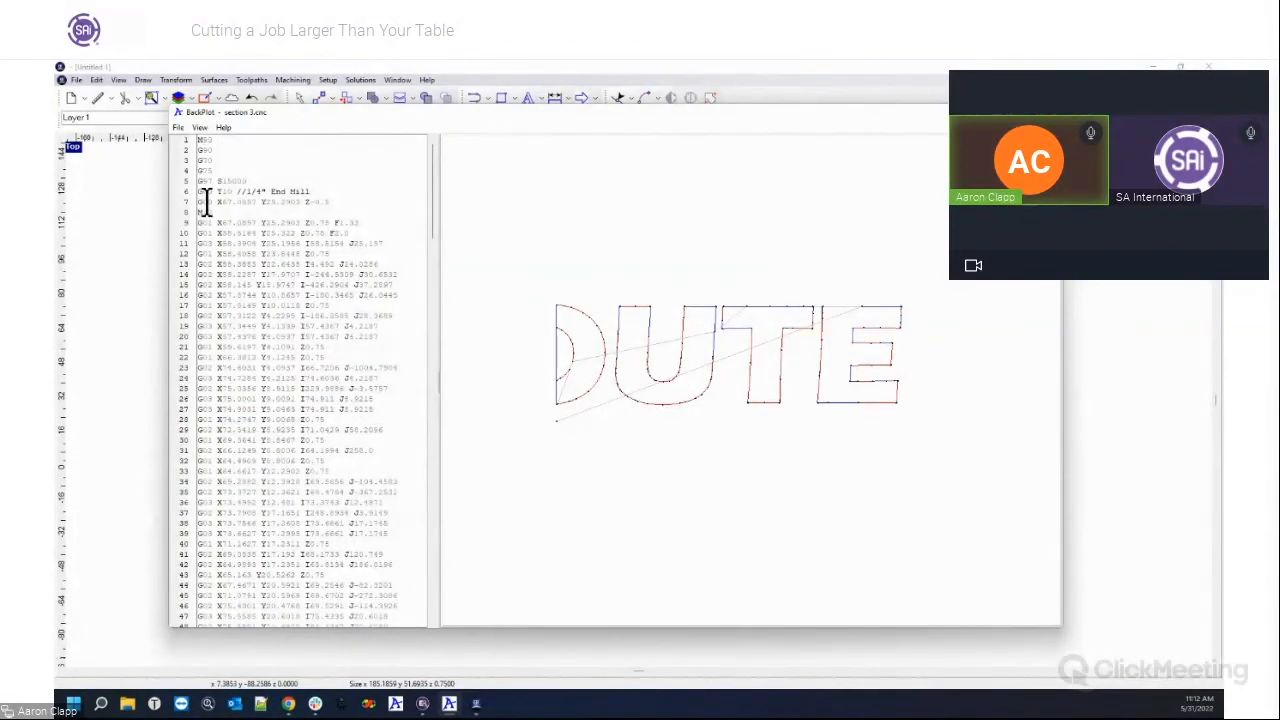
left_click_drag(215, 202, 301, 199)
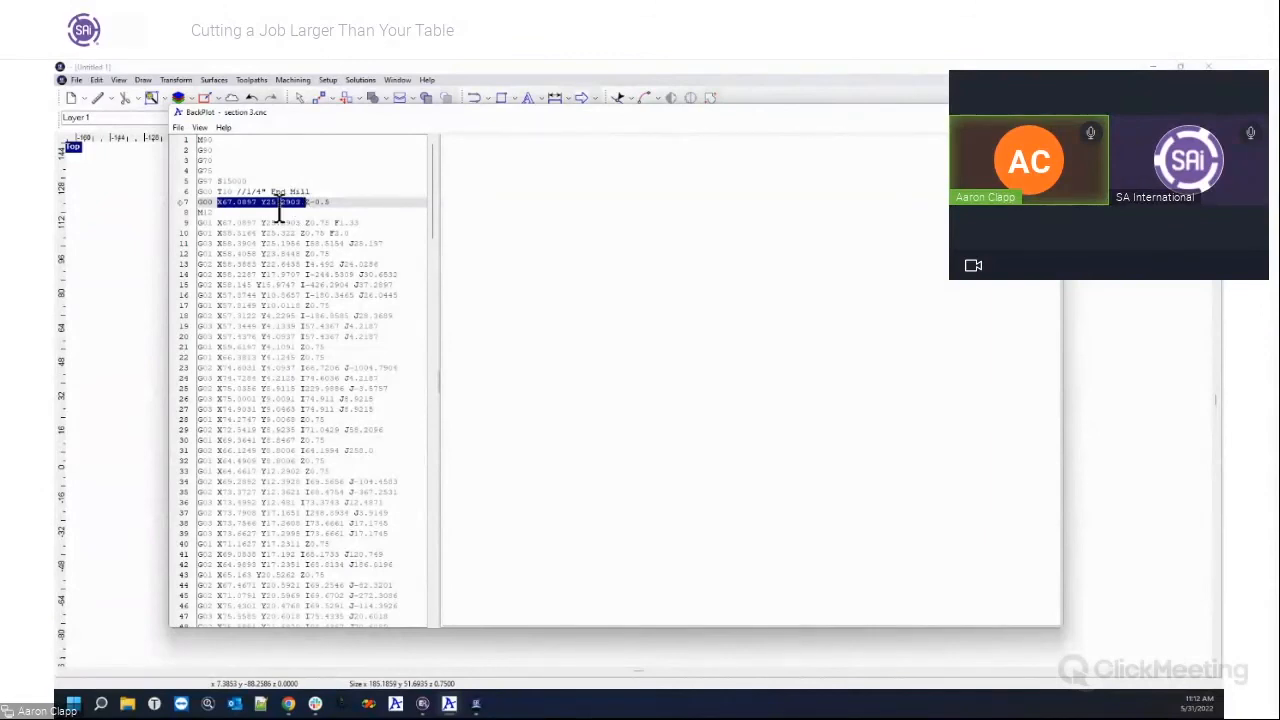
scroll(271, 203, "down", 3)
scroll(271, 203, "up", 3)
left_click_drag(265, 481, 265, 544)
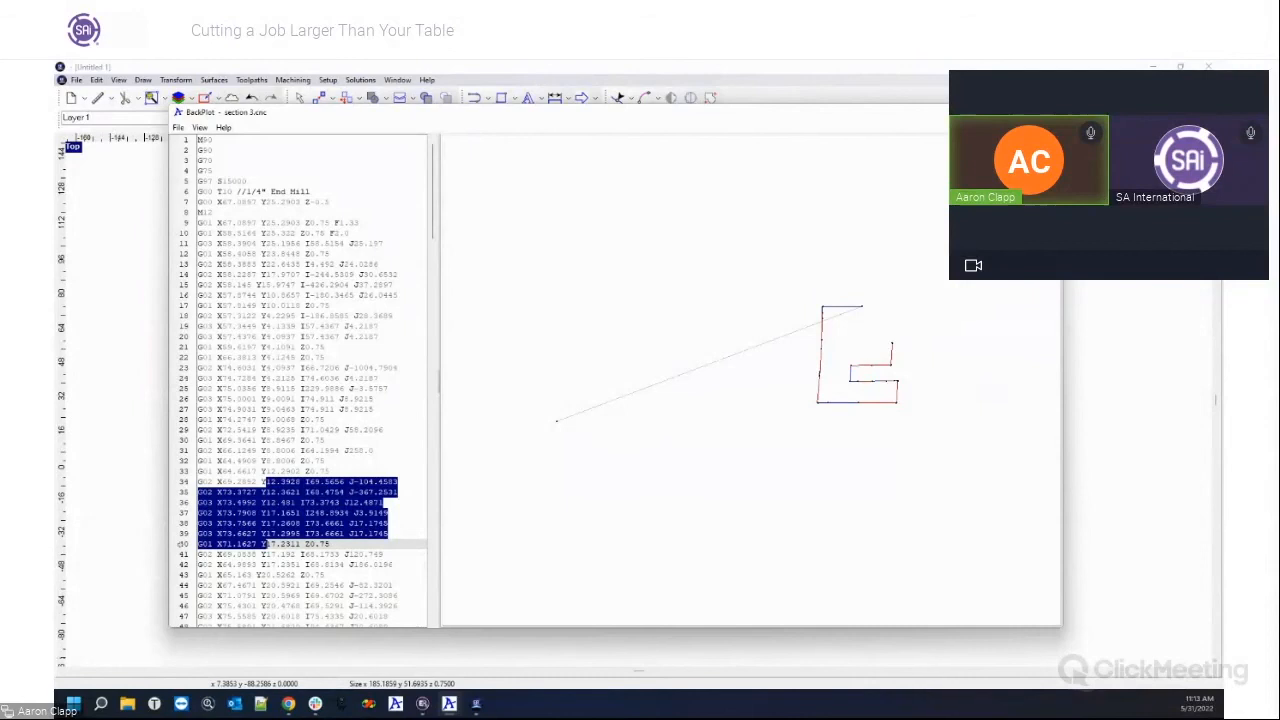
left_click(1044, 112)
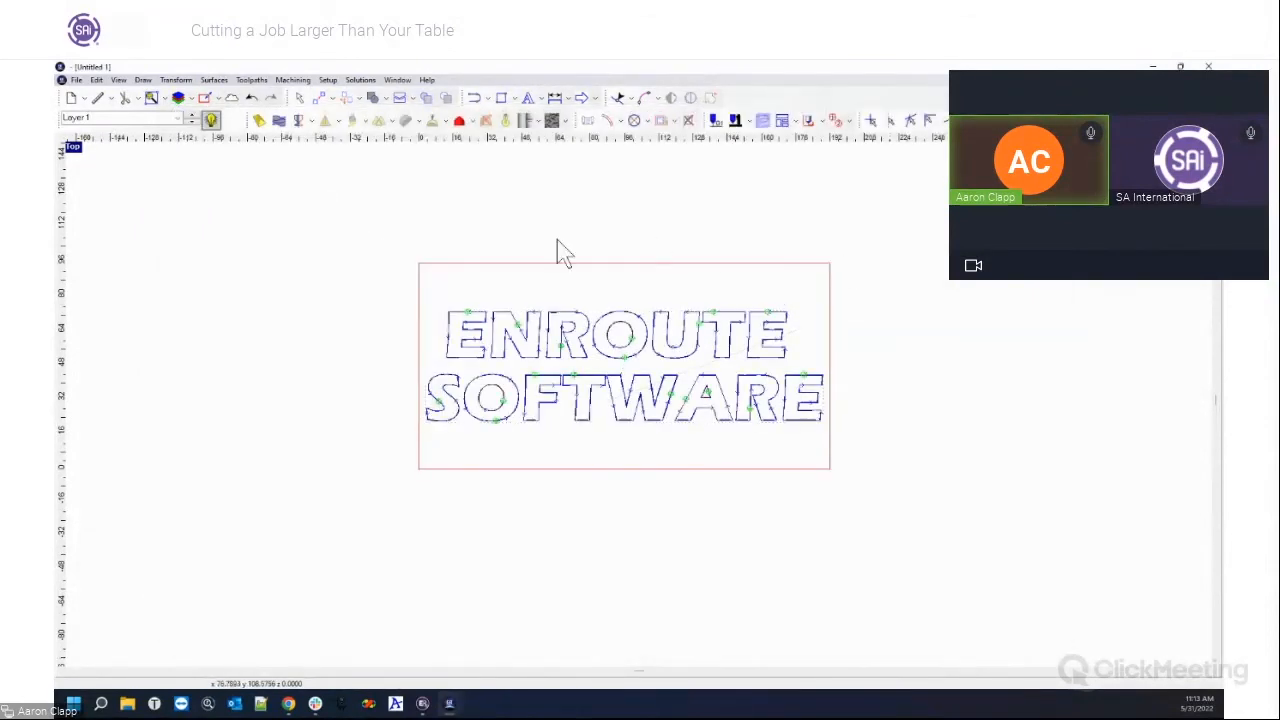
Step: Select all the letters on the plate, clear the selection, and select them again
left_click_drag(357, 241, 920, 474)
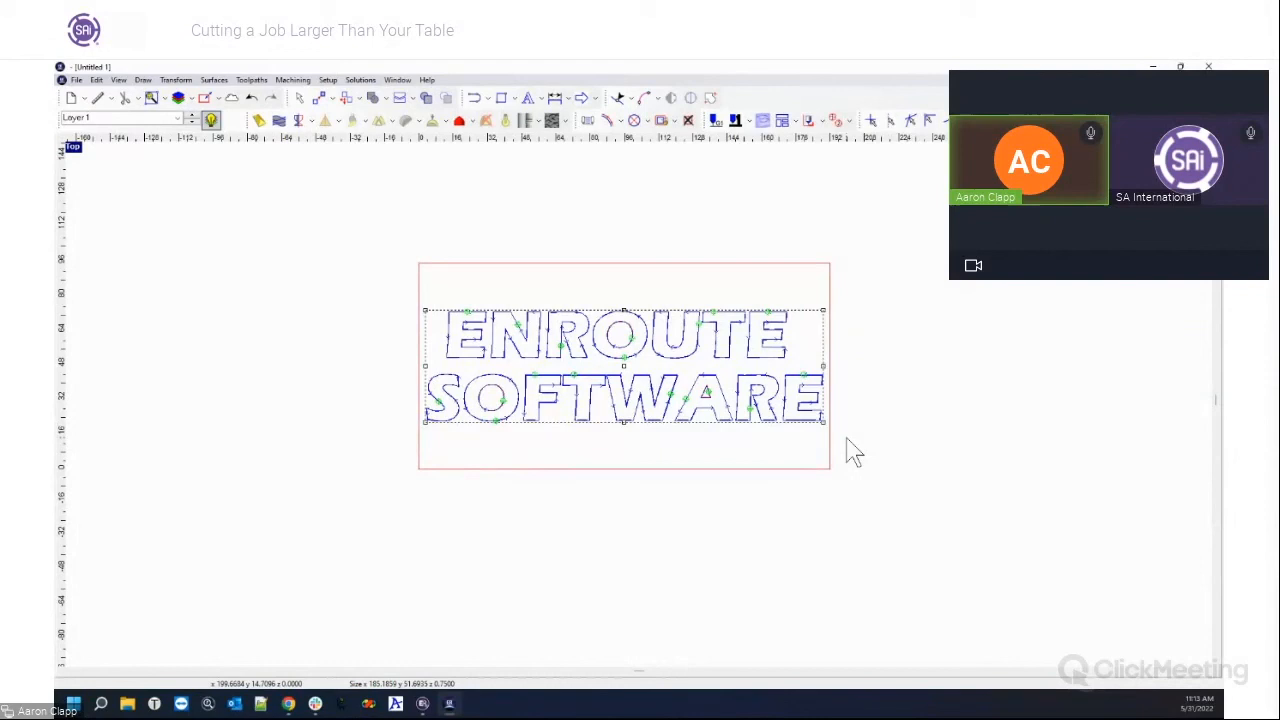
left_click_drag(390, 300, 894, 451)
left_click(912, 383)
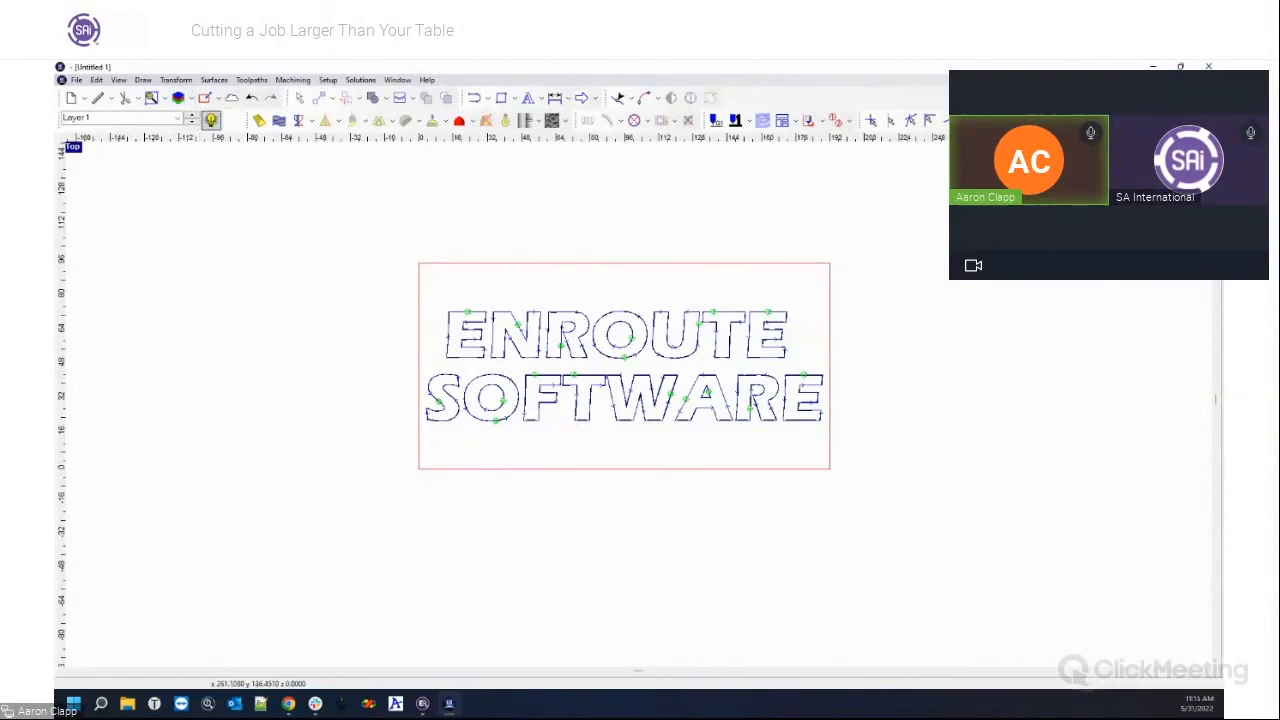
left_click_drag(379, 219, 911, 514)
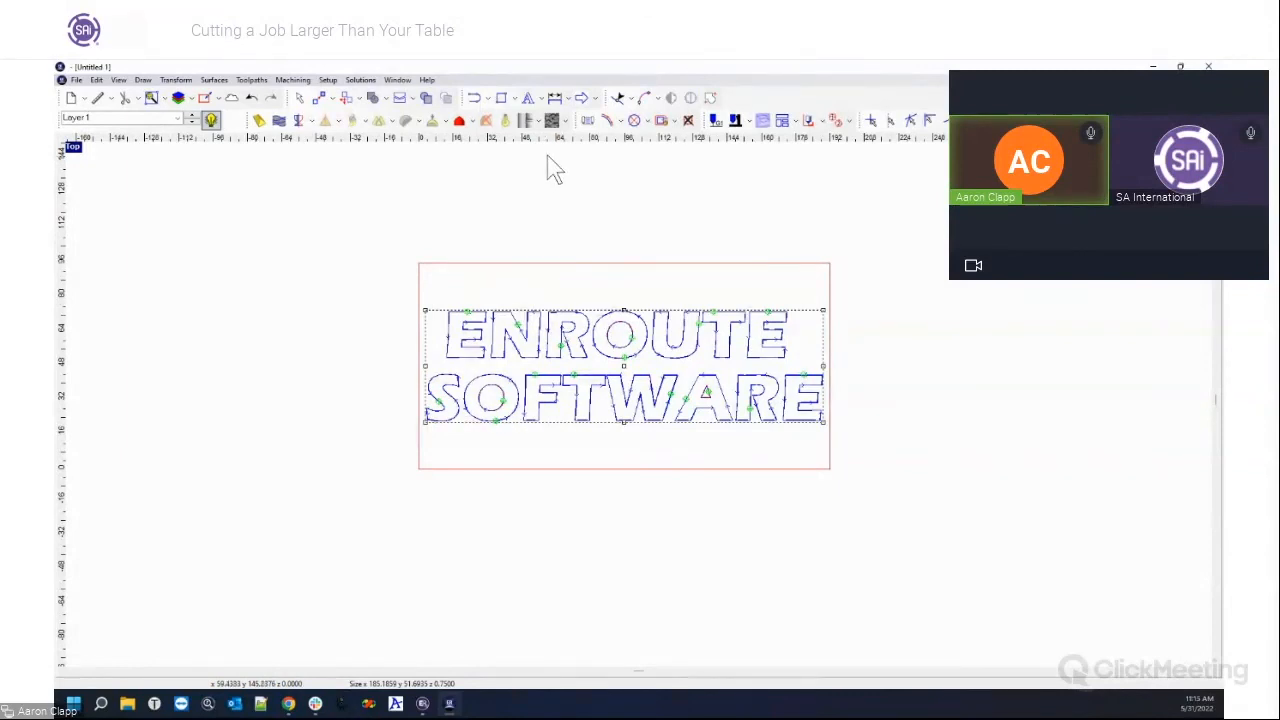
Step: Clear the selection, look through the relief tools to the symmetric textures, and leave without choosing one
left_click(280, 206)
left_click(215, 80)
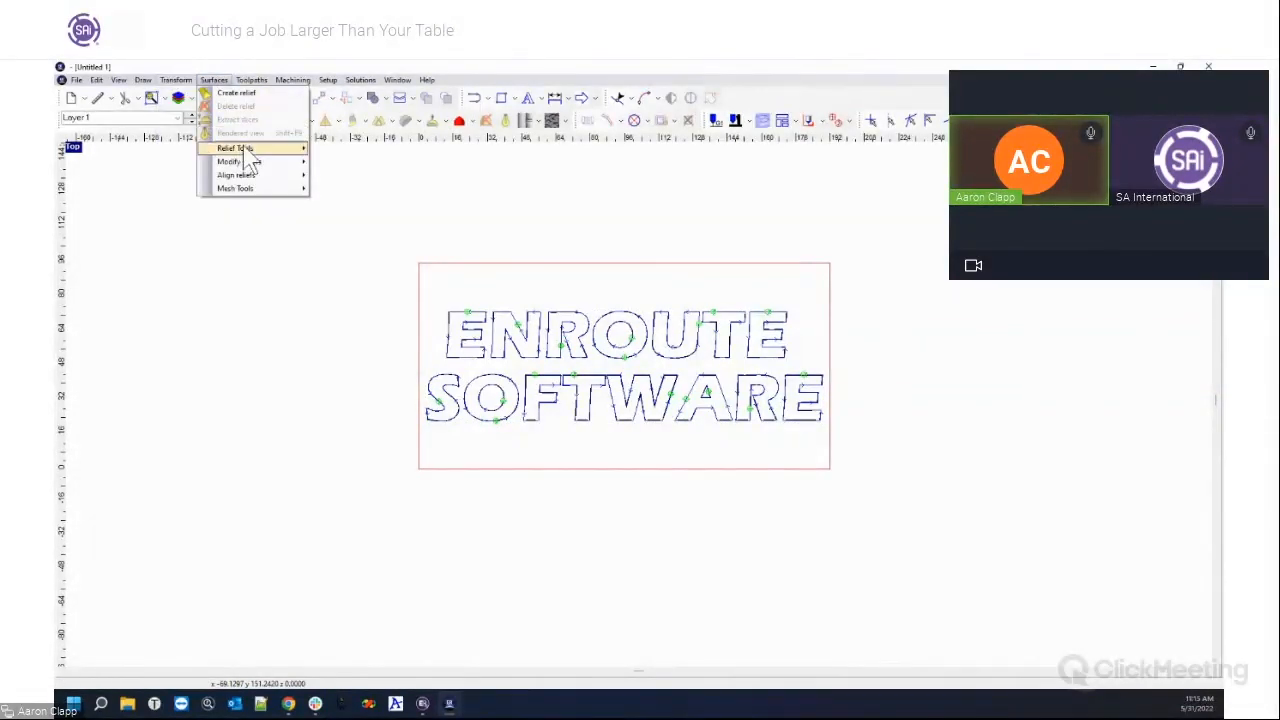
mouse_move(245, 150)
mouse_move(360, 203)
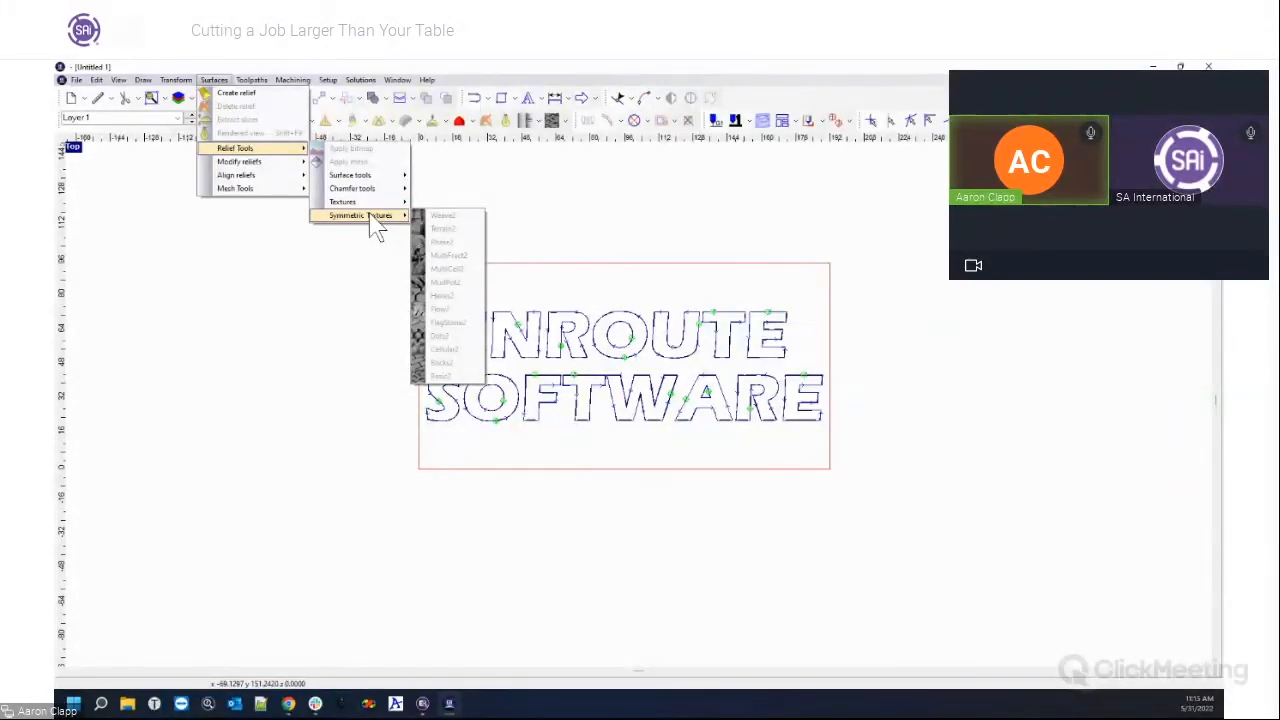
left_click(366, 250)
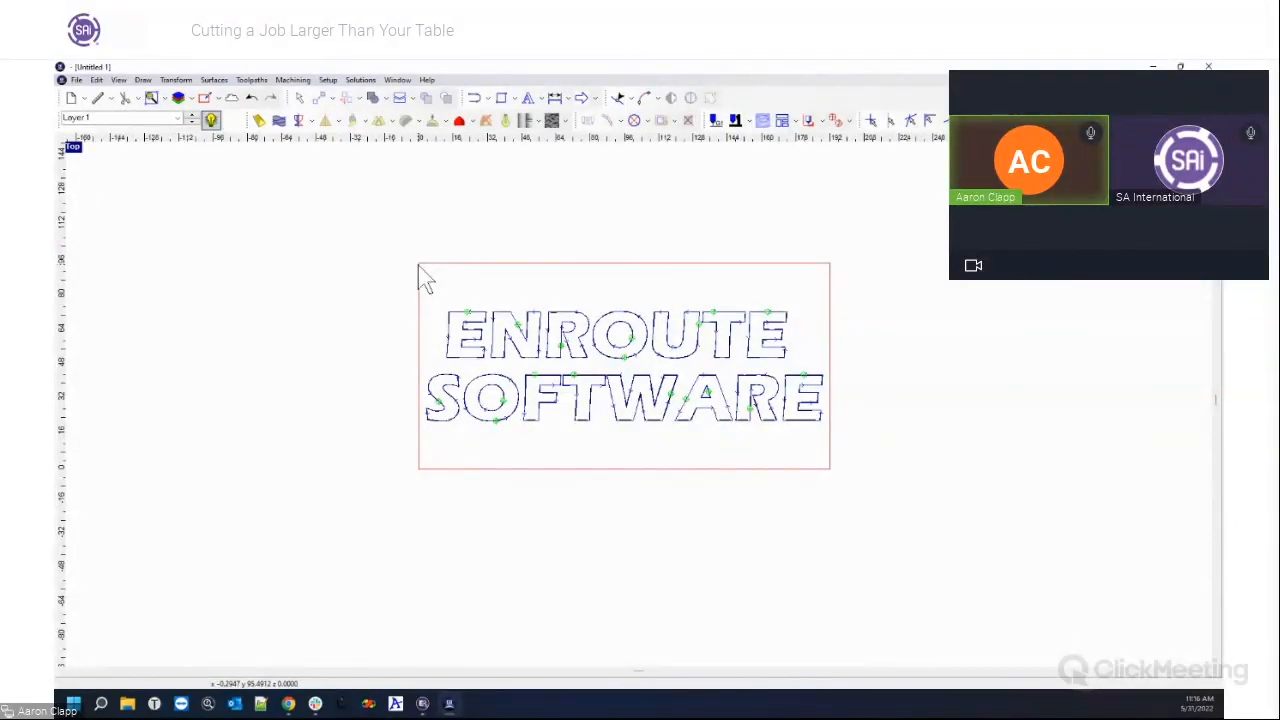
Step: Select the complete ENROUTE SOFTWARE lettering on the plate
left_click_drag(405, 246, 854, 500)
left_click_drag(400, 268, 858, 490)
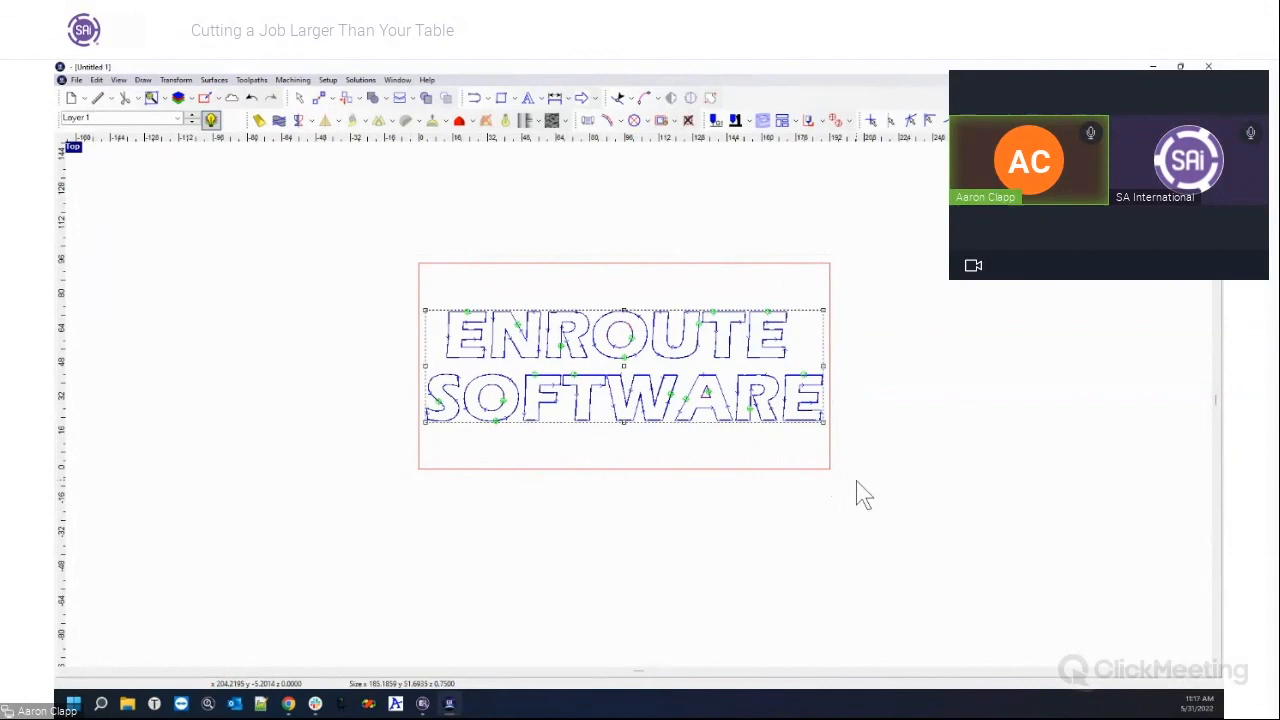